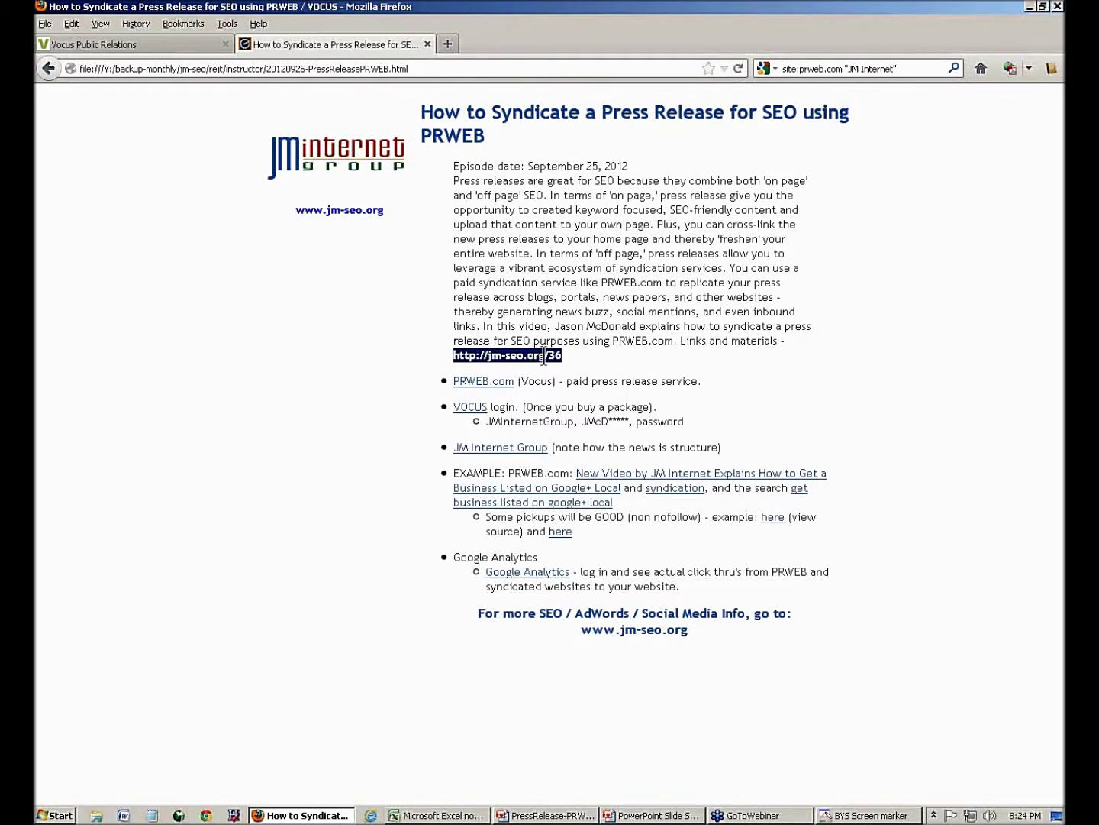
- Bring up the context menu for the JM Internet Group link on the episode notes page
{"action": "left_click", "coordinate": [548, 355]}
{"action": "left_click_drag", "start_coordinate": [549, 354], "coordinate": [566, 356]}
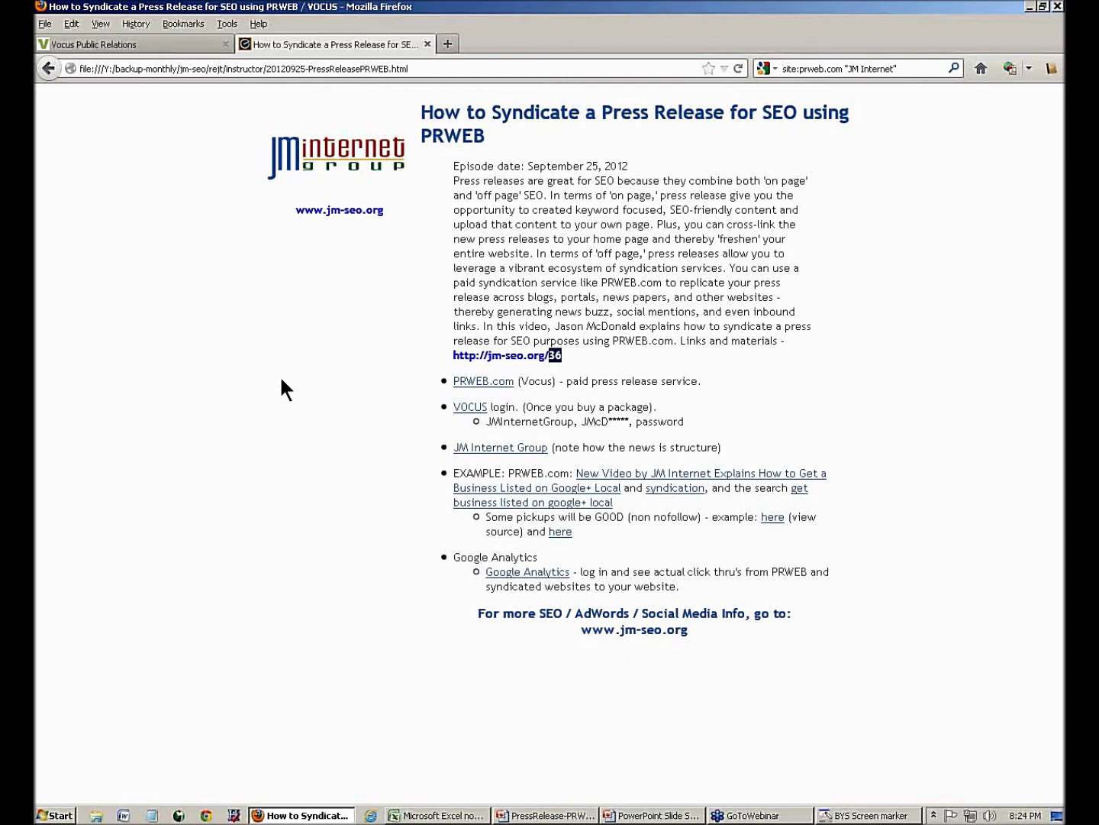
{"action": "right_click", "coordinate": [480, 447]}
{"action": "left_click", "coordinate": [494, 456]}
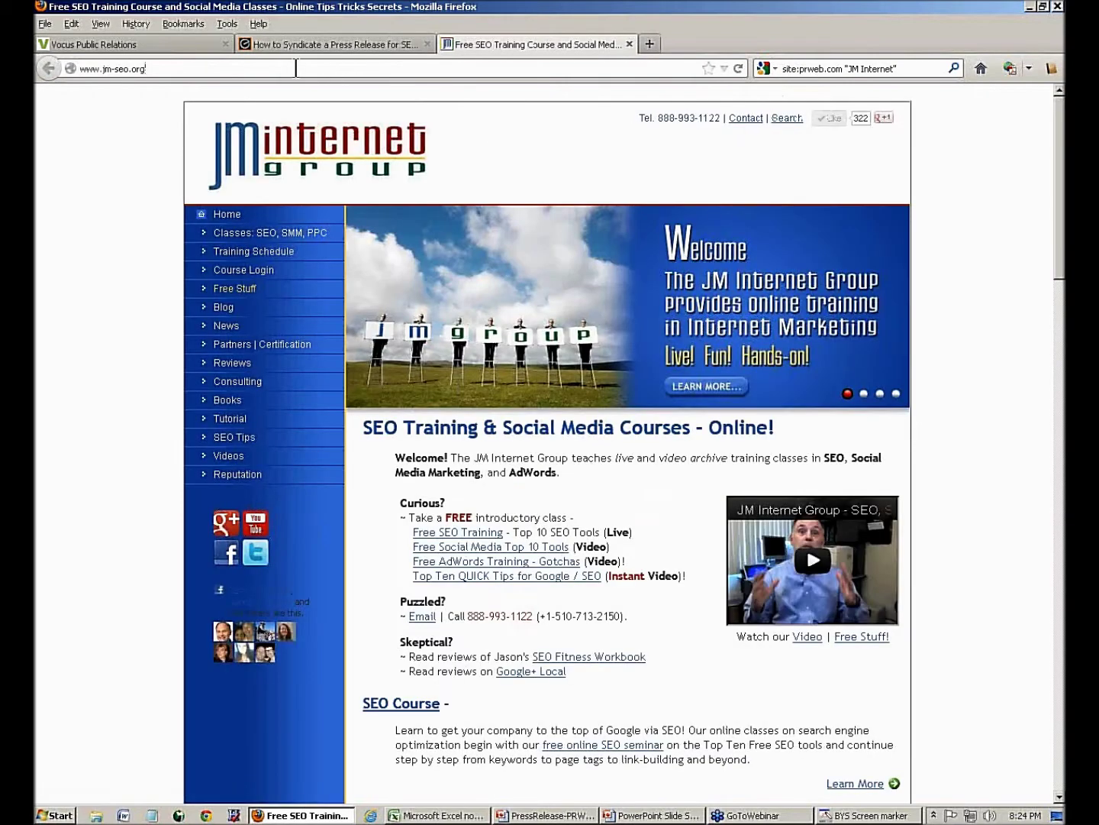
{"action": "left_click", "coordinate": [296, 67]}
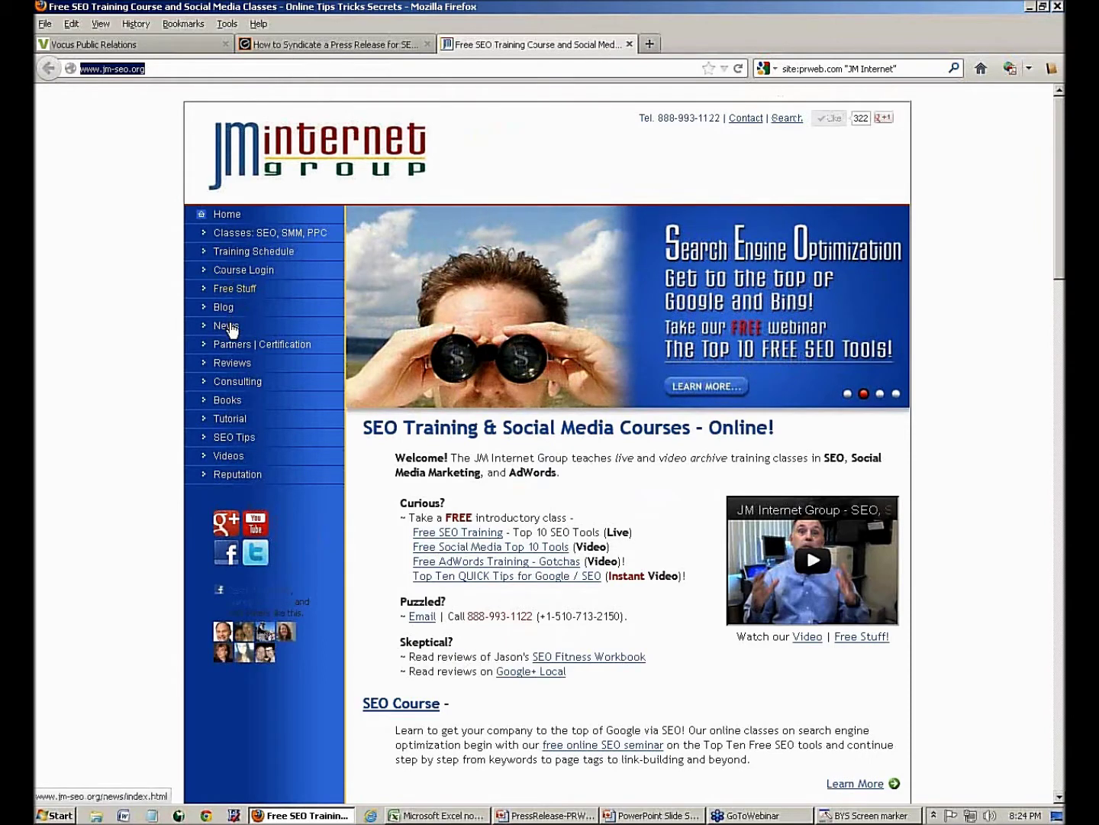
{"action": "scroll", "coordinate": [430, 455], "scroll_direction": "down", "scroll_amount": 10}
{"action": "scroll", "coordinate": [431, 466], "scroll_direction": "down", "scroll_amount": 8}
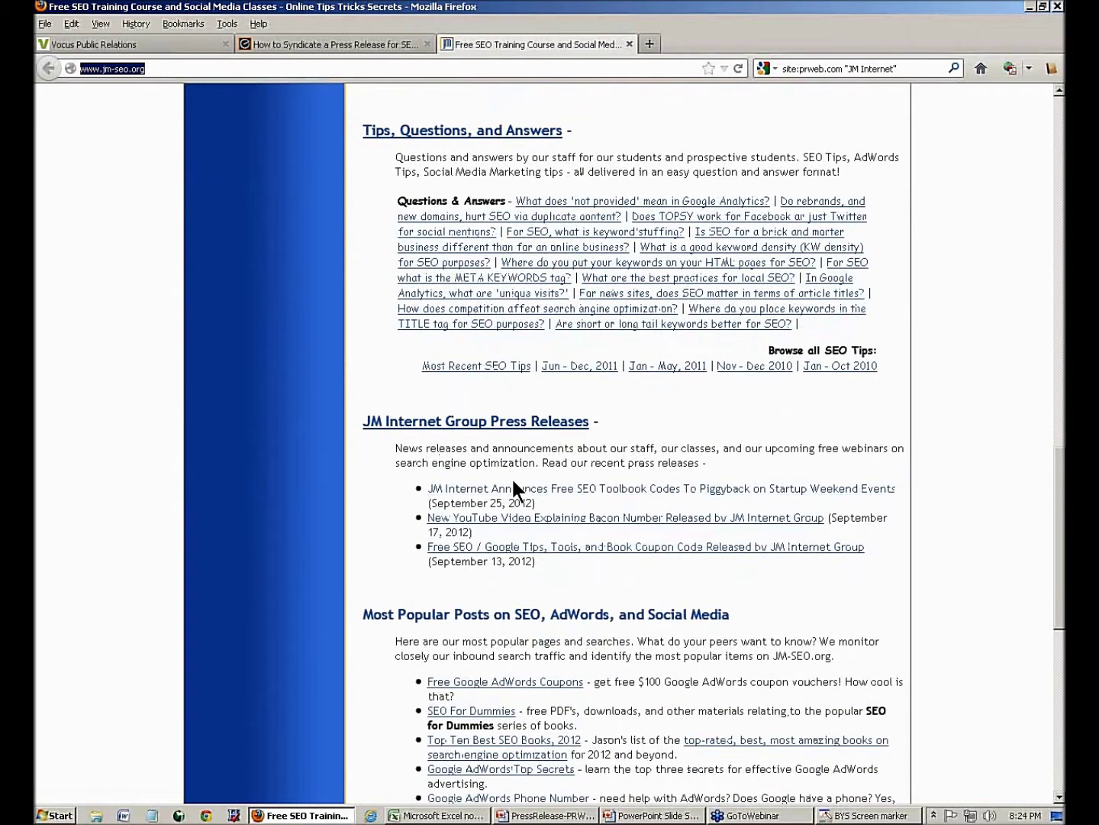
{"action": "key", "text": "F5"}
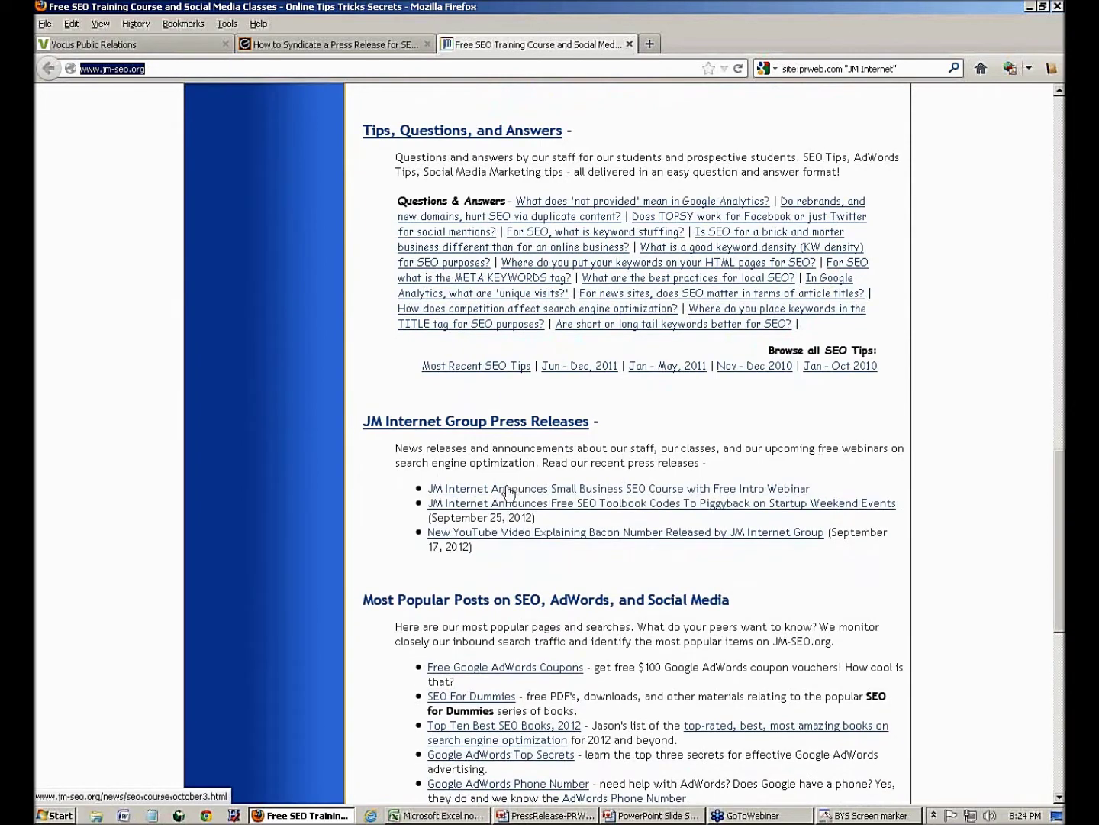
- Open the Small Business SEO Course release from the site's News page
{"action": "left_click", "coordinate": [498, 491]}
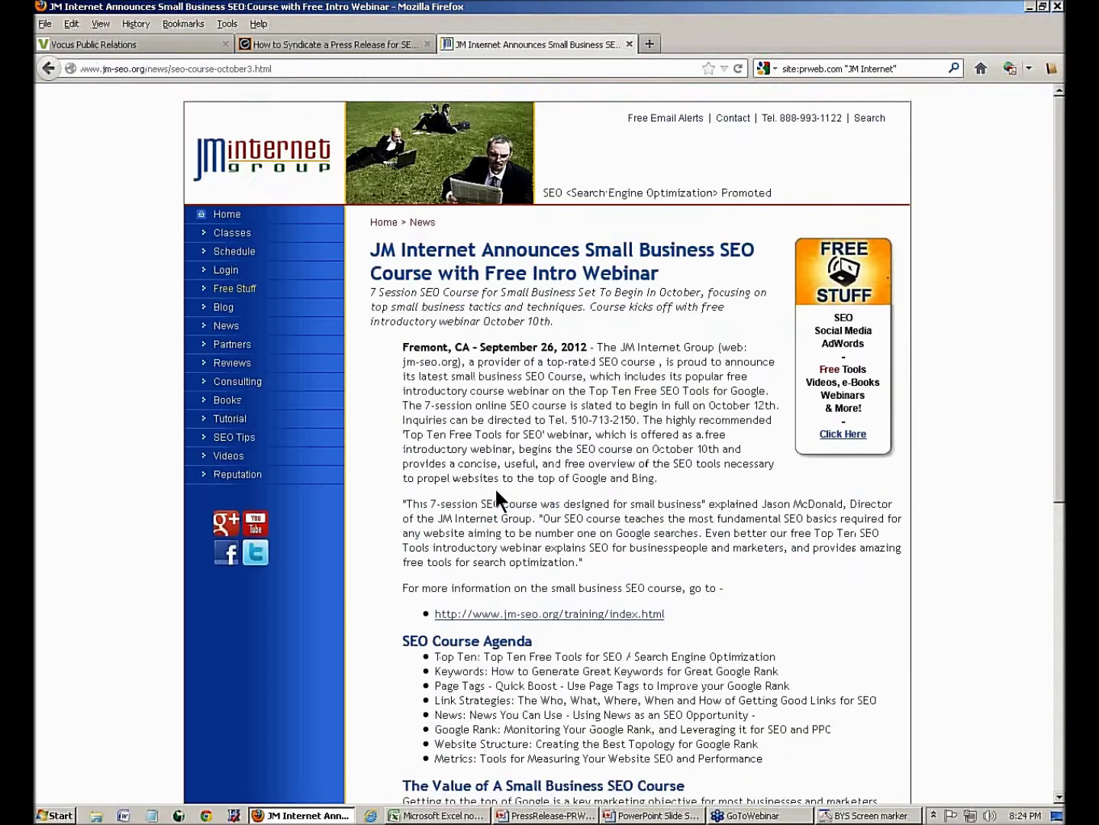
{"action": "left_click", "coordinate": [432, 223]}
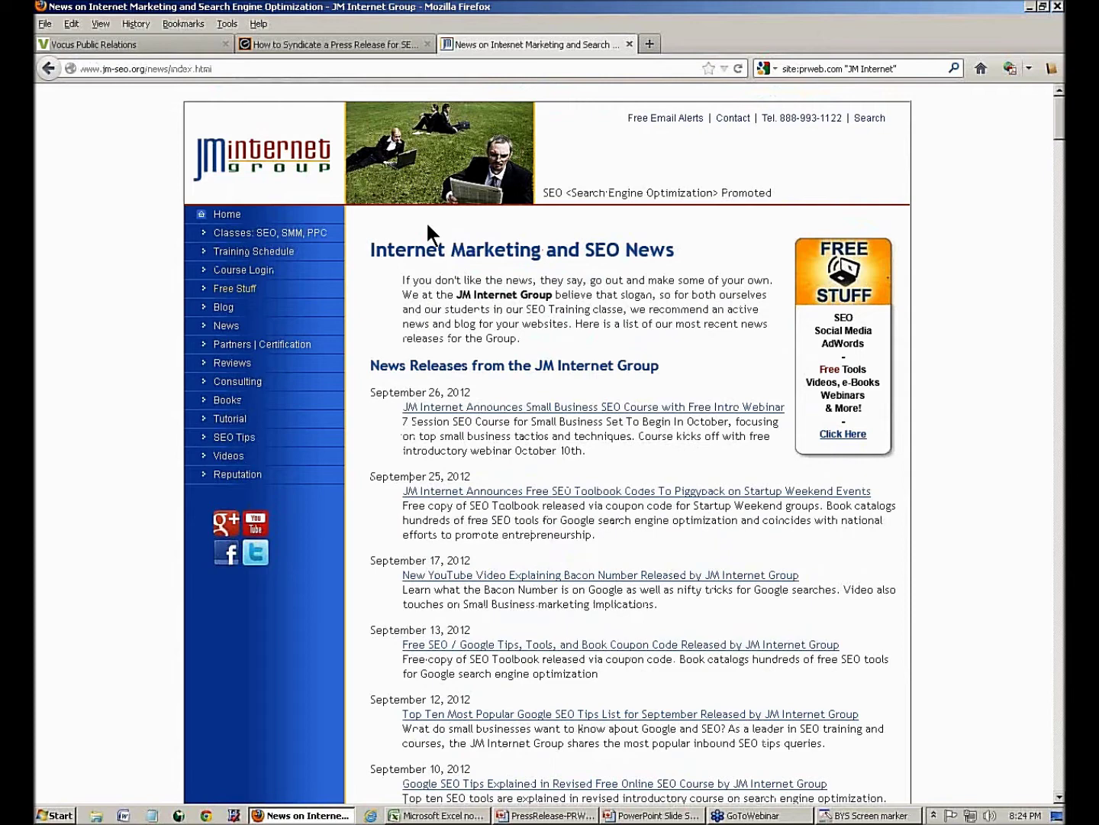
{"action": "left_click", "coordinate": [466, 406]}
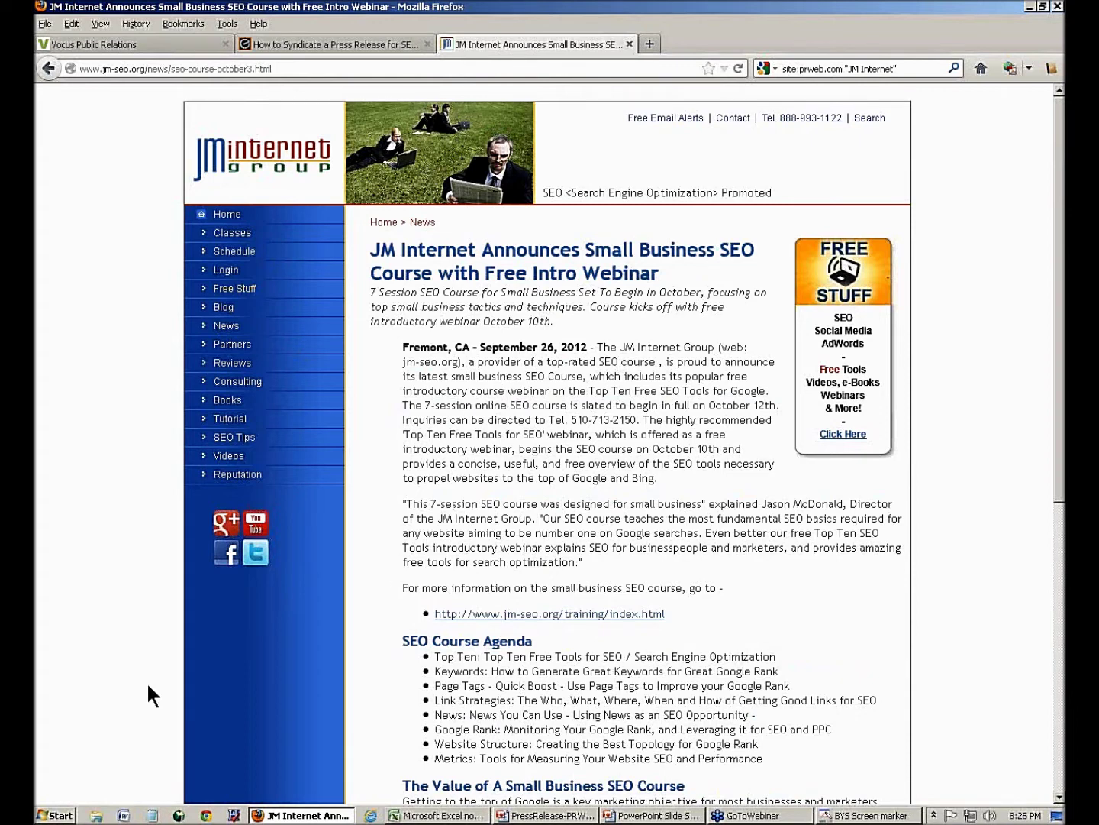
- Draw BYS rectangles around 'Small Business SEO Course' in the headline and first paragraph, then clear them
{"action": "left_click", "coordinate": [848, 815]}
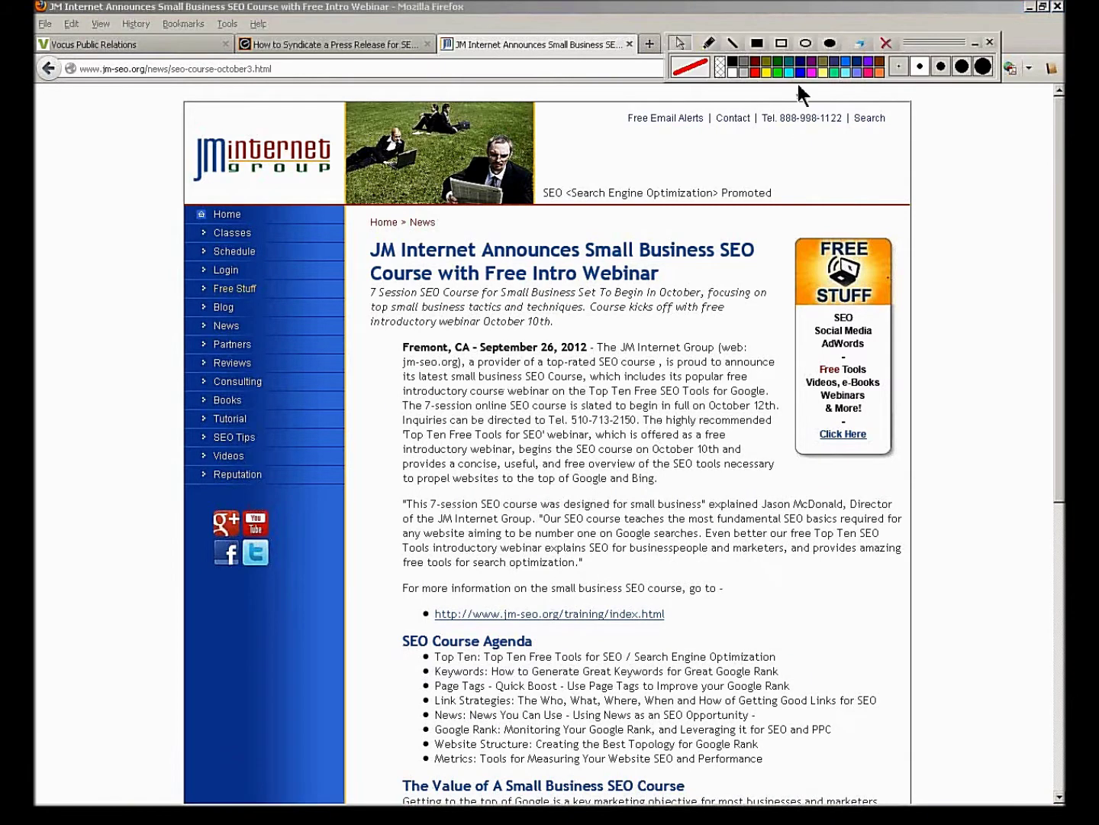
{"action": "left_click", "coordinate": [781, 44]}
{"action": "mouse_move", "coordinate": [582, 234]}
{"action": "left_mouse_down"}
{"action": "mouse_move", "coordinate": [624, 263]}
{"action": "mouse_move", "coordinate": [766, 264]}
{"action": "left_mouse_up"}
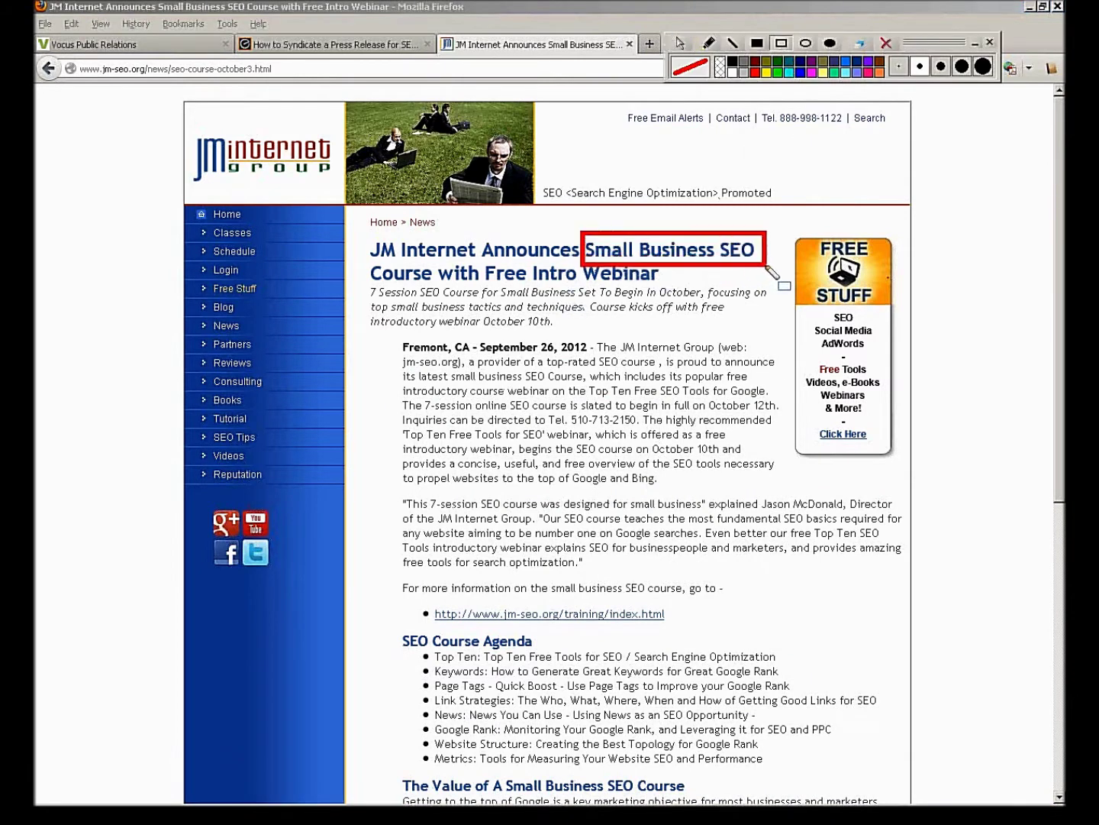
{"action": "left_click_drag", "start_coordinate": [361, 261], "coordinate": [440, 285]}
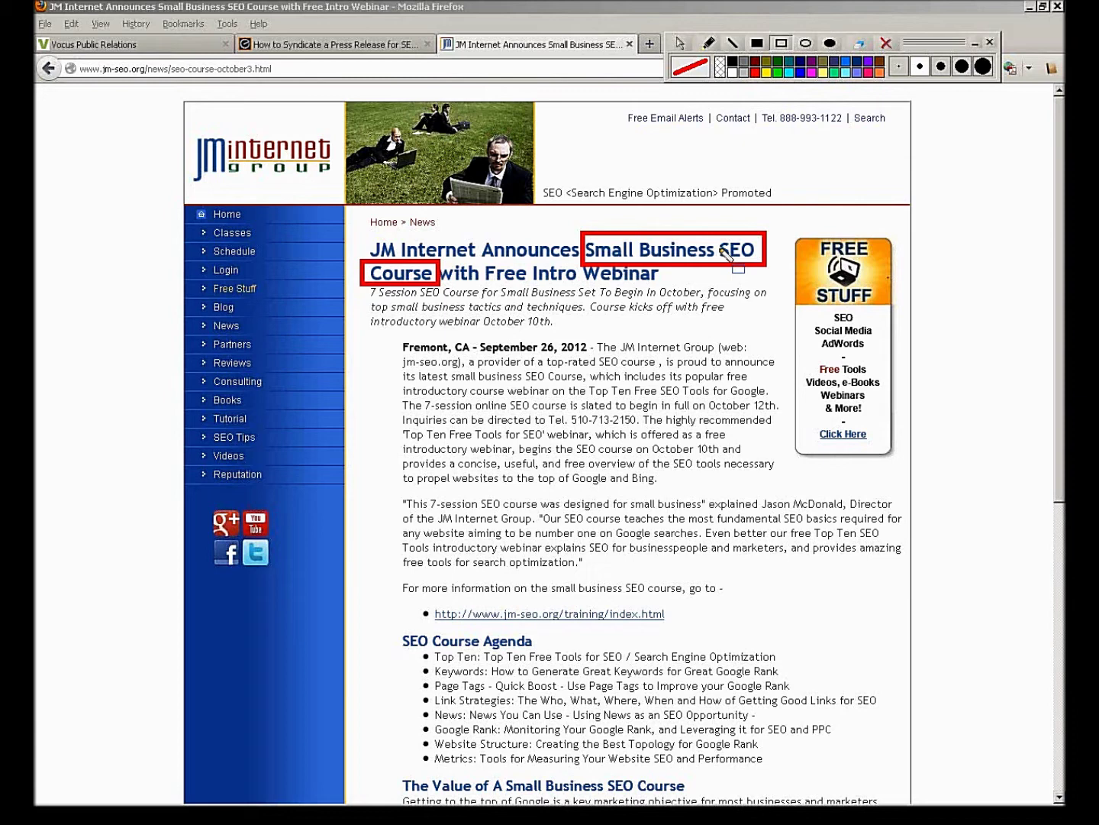
{"action": "mouse_move", "coordinate": [444, 370]}
{"action": "left_mouse_down"}
{"action": "mouse_move", "coordinate": [478, 385]}
{"action": "mouse_move", "coordinate": [587, 385]}
{"action": "left_mouse_up"}
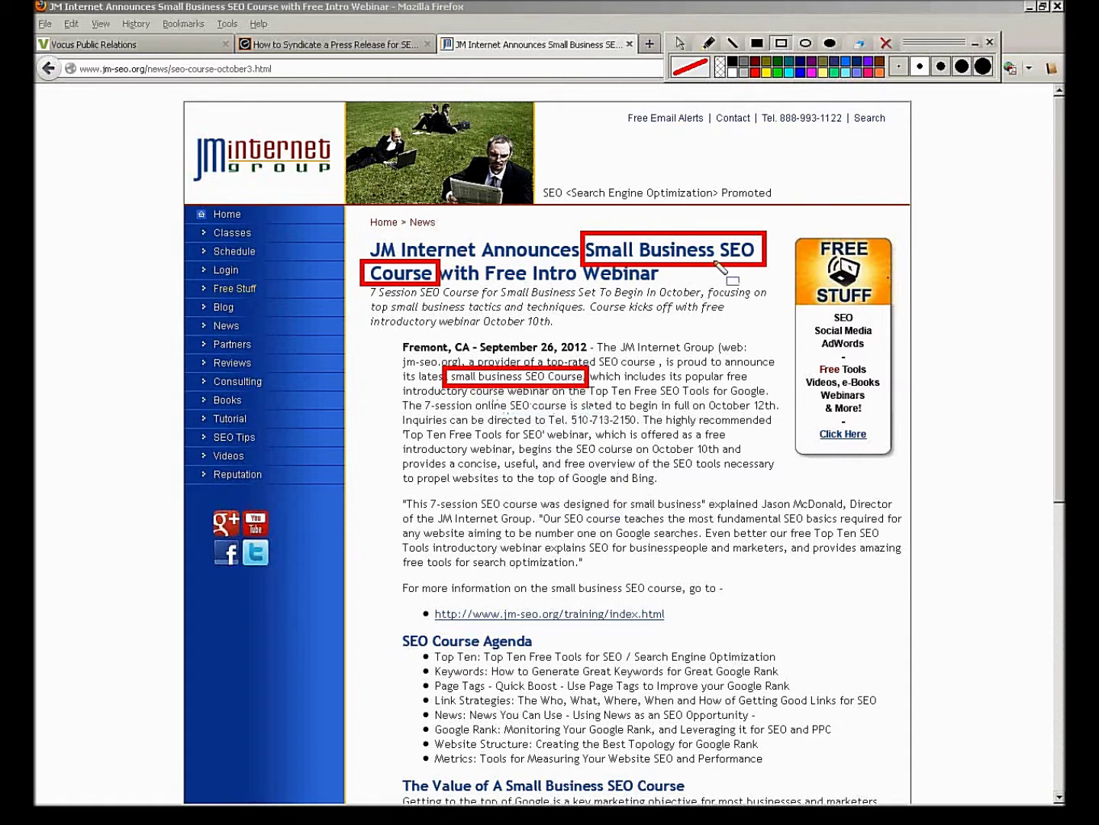
{"action": "left_click", "coordinate": [887, 44]}
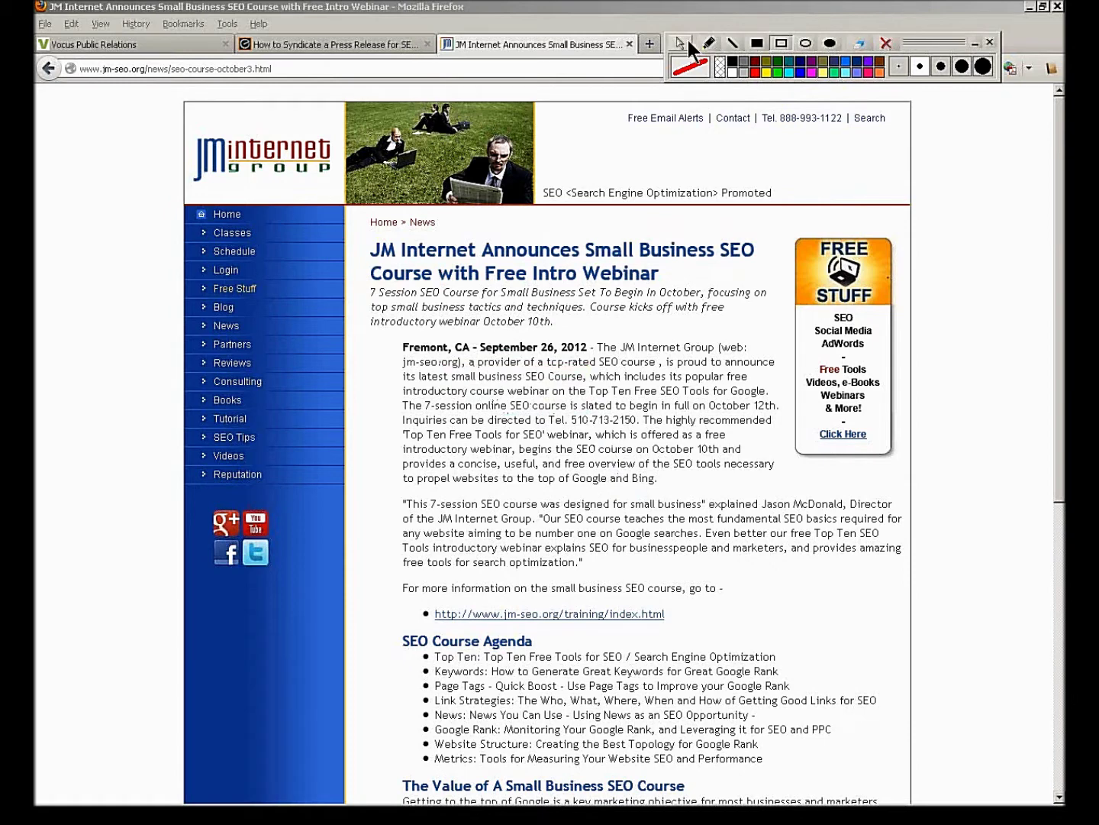
{"action": "left_click_drag", "start_coordinate": [925, 50], "coordinate": [878, 565]}
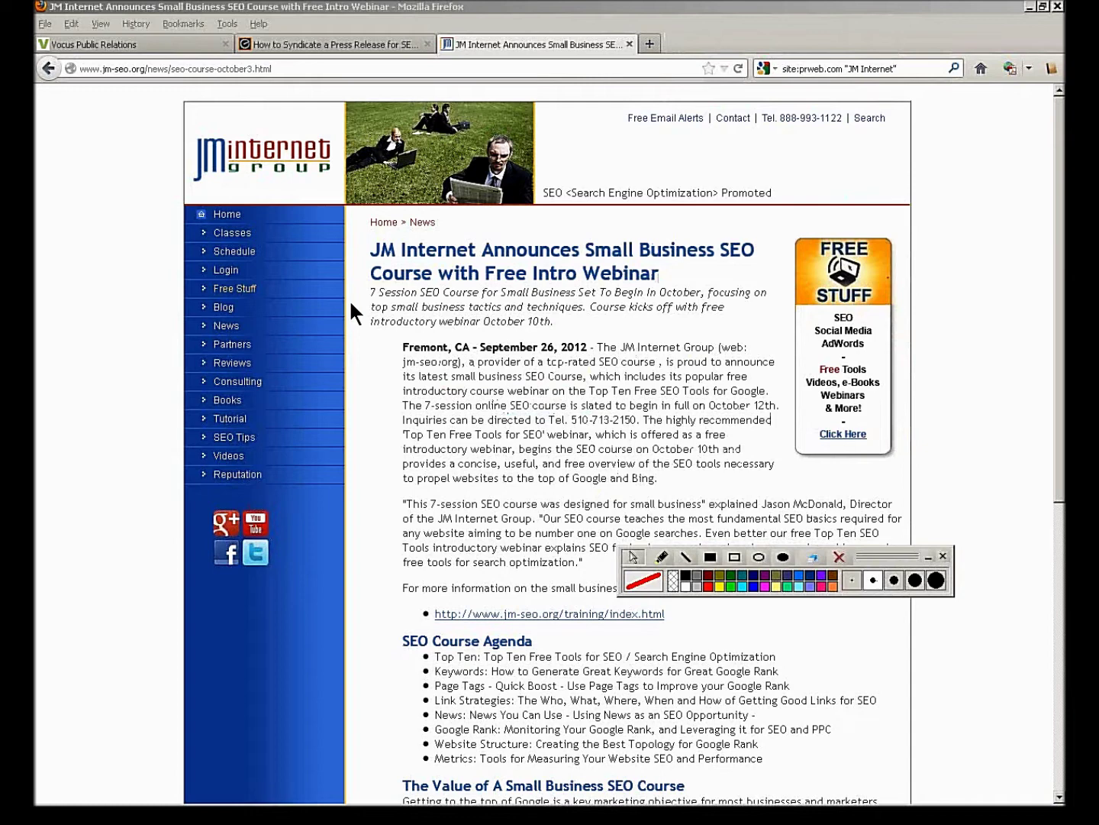
- Open PRWEB.com in a new tab from the episode notes page
{"action": "left_click", "coordinate": [279, 43]}
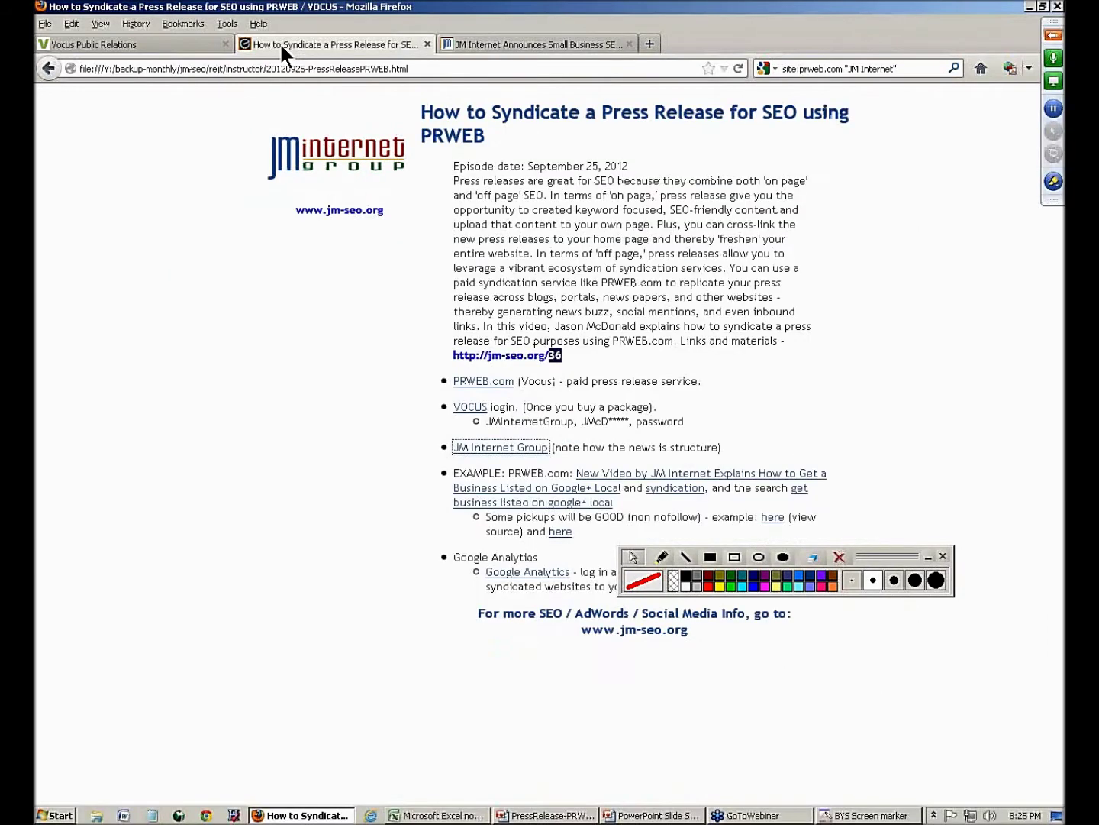
{"action": "right_click", "coordinate": [456, 381]}
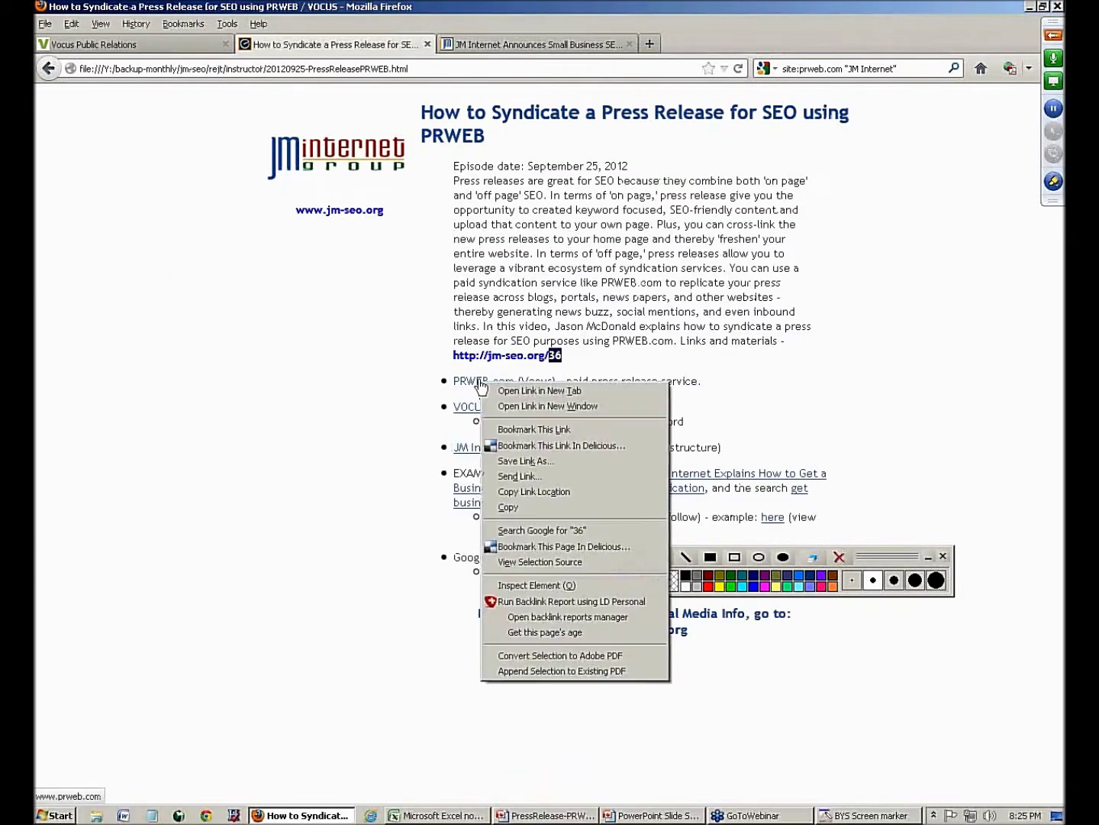
{"action": "left_click", "coordinate": [488, 389]}
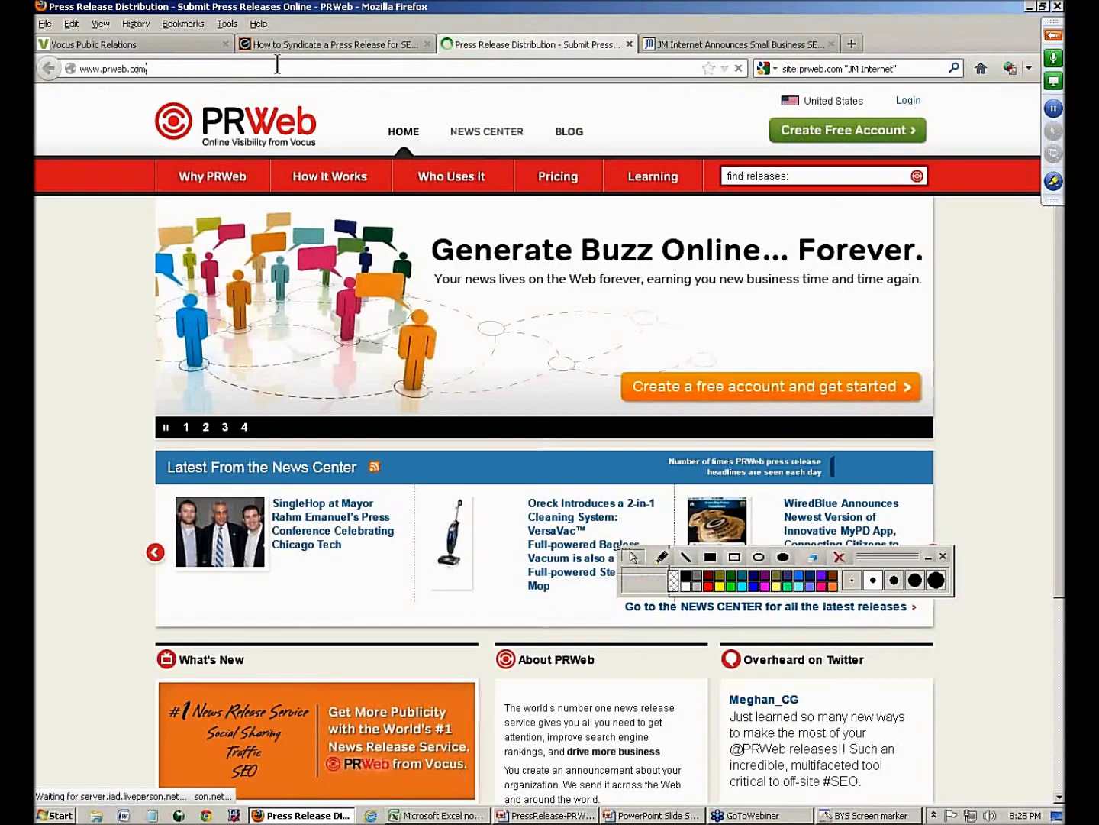
{"action": "left_click", "coordinate": [278, 68]}
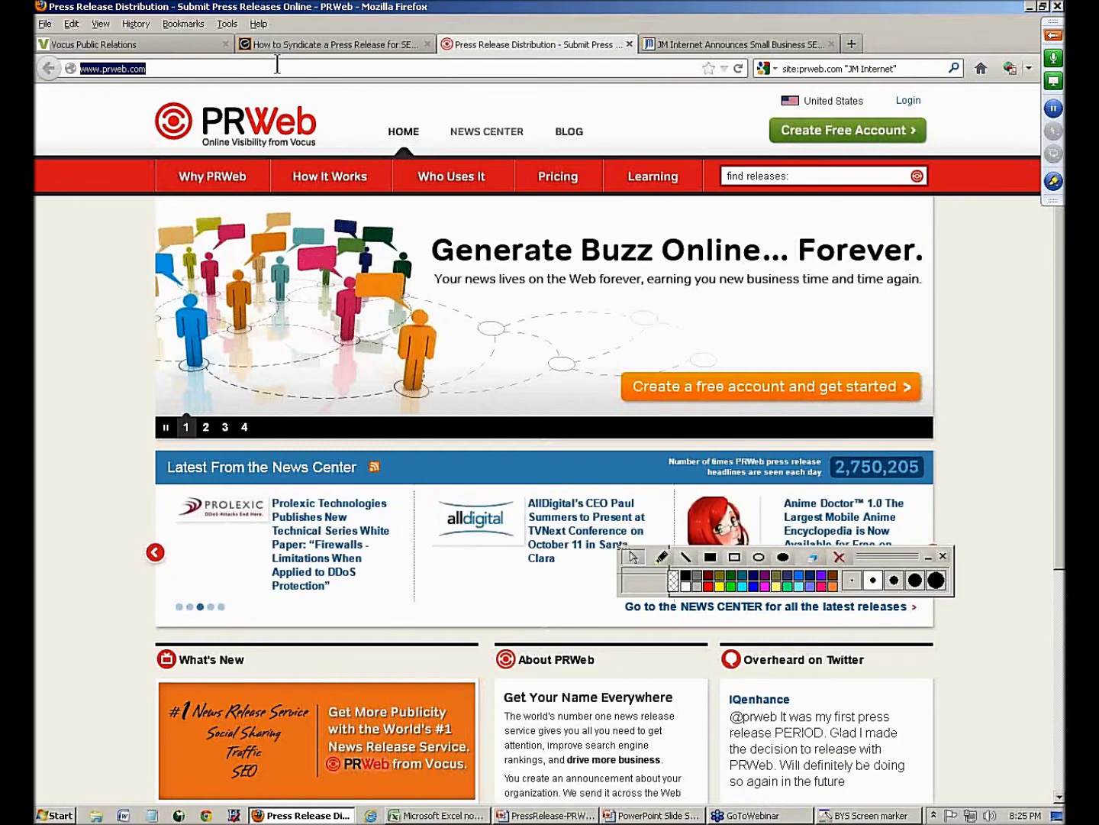
- Check PRWeb's pricing and the Advanced package sign-up page, then close that tab
{"action": "left_click", "coordinate": [563, 190]}
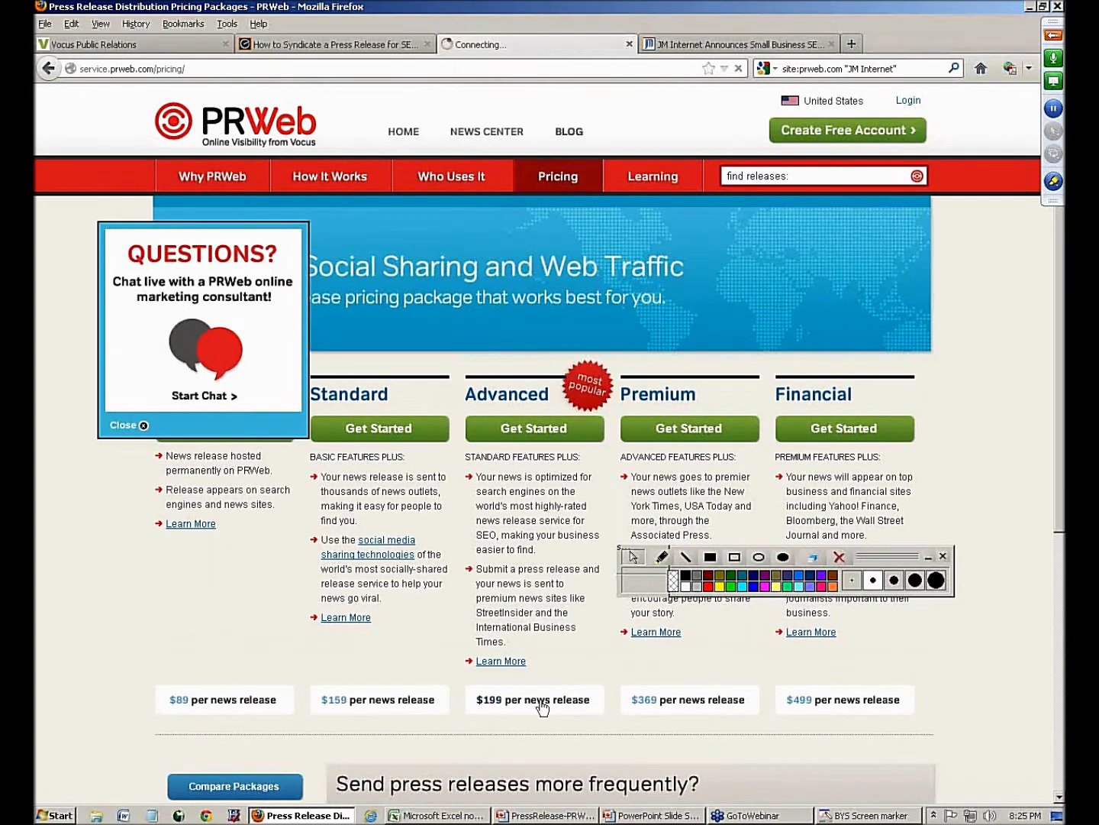
{"action": "left_click", "coordinate": [482, 419]}
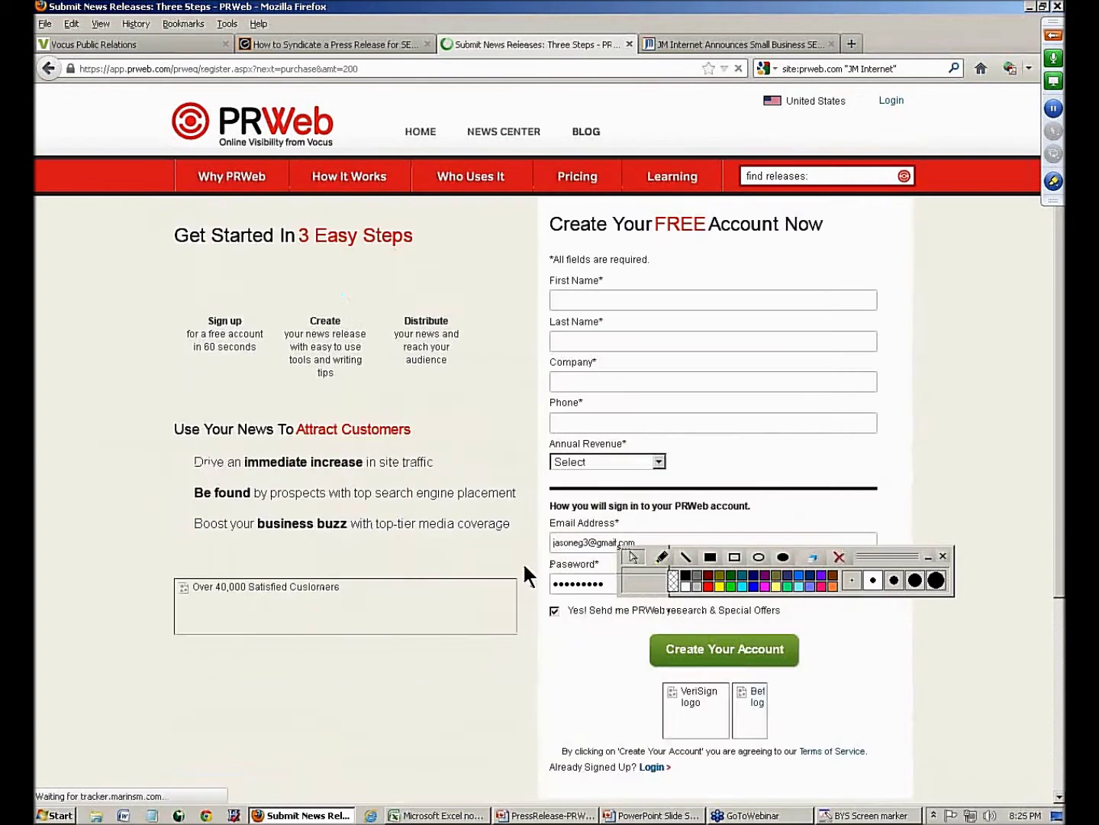
{"action": "left_click", "coordinate": [628, 44]}
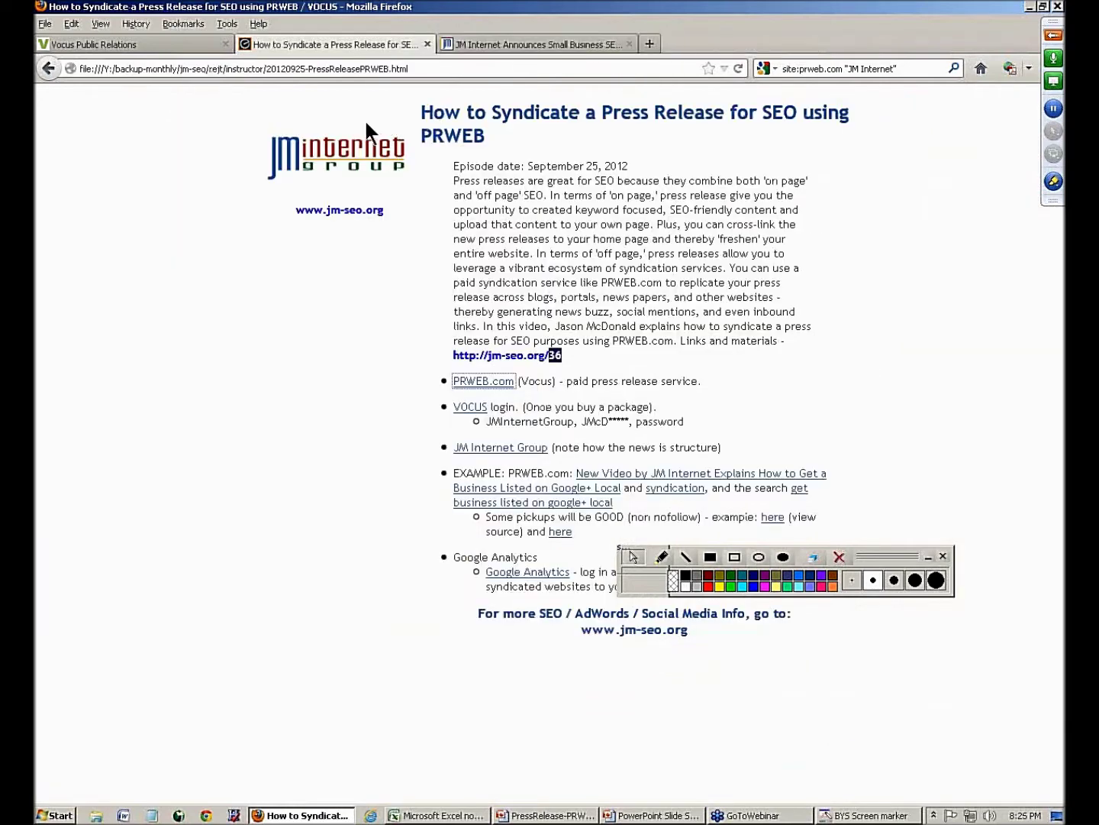
- Glance at vocus.com in a new tab, close it, and click New Release in the logged-in Vocus account
{"action": "right_click", "coordinate": [475, 416]}
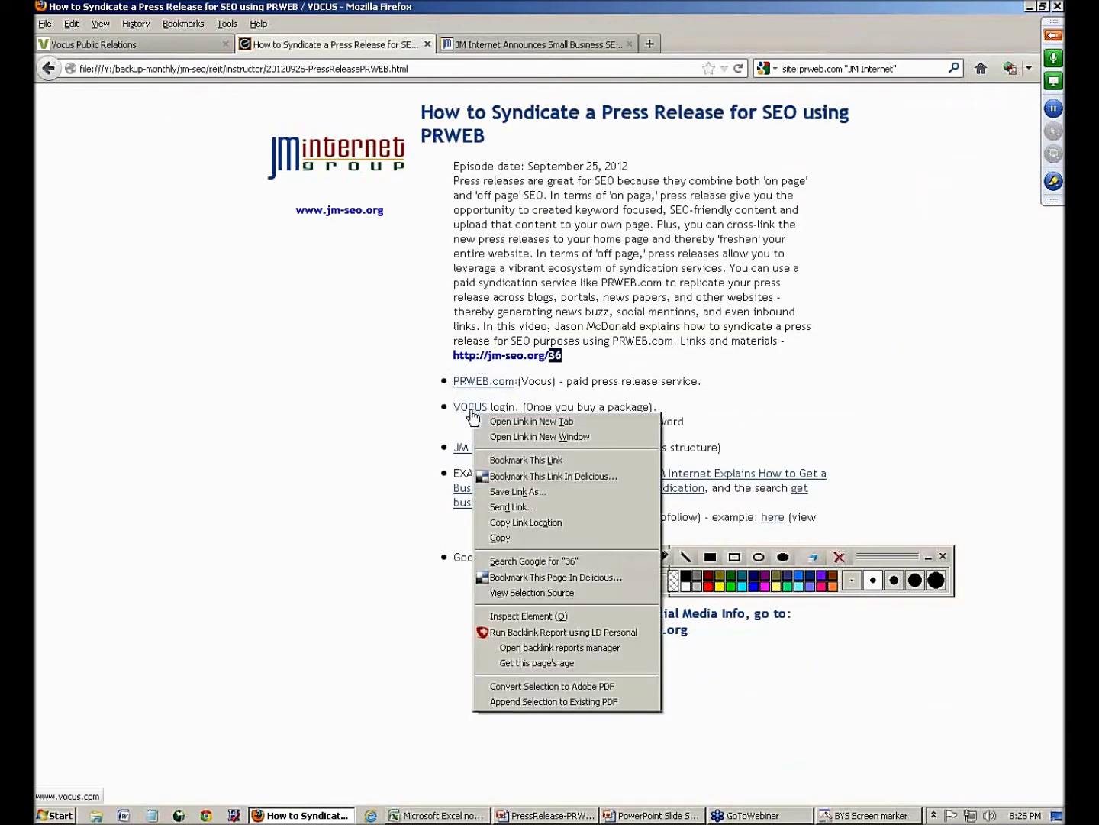
{"action": "left_click", "coordinate": [482, 416]}
{"action": "left_click", "coordinate": [281, 66]}
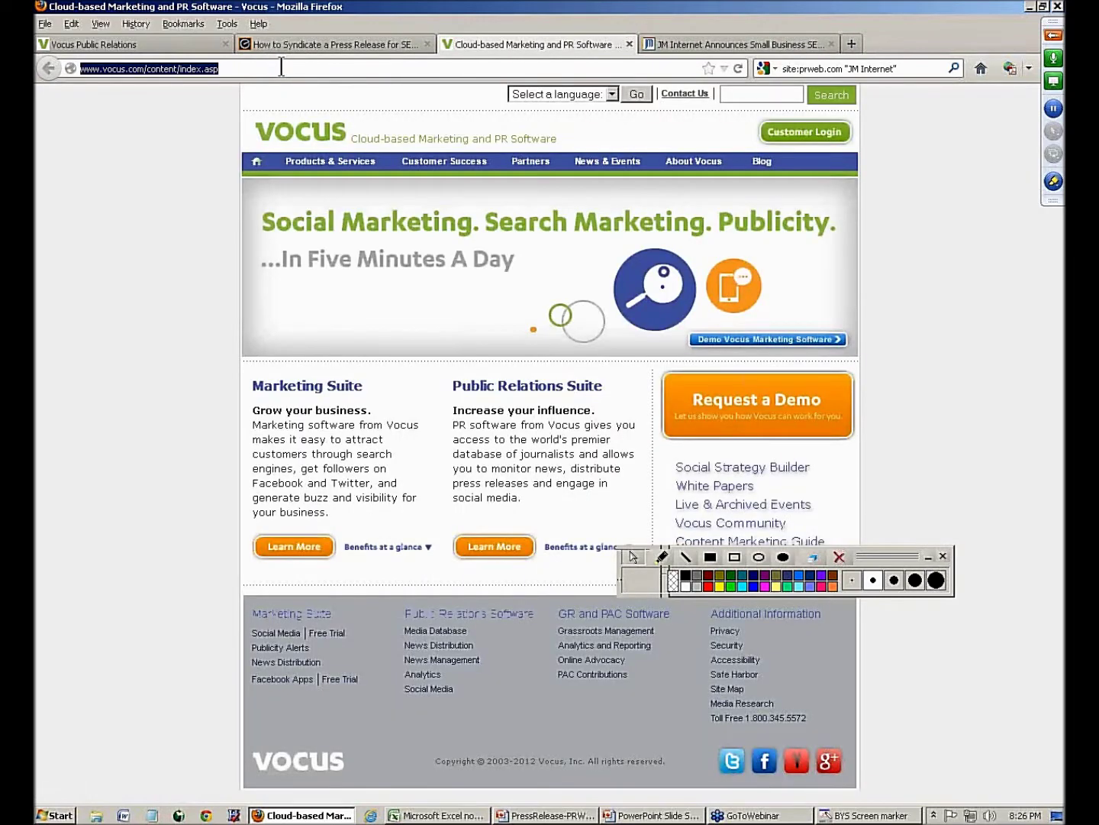
{"action": "left_click", "coordinate": [627, 42]}
{"action": "left_click", "coordinate": [130, 45]}
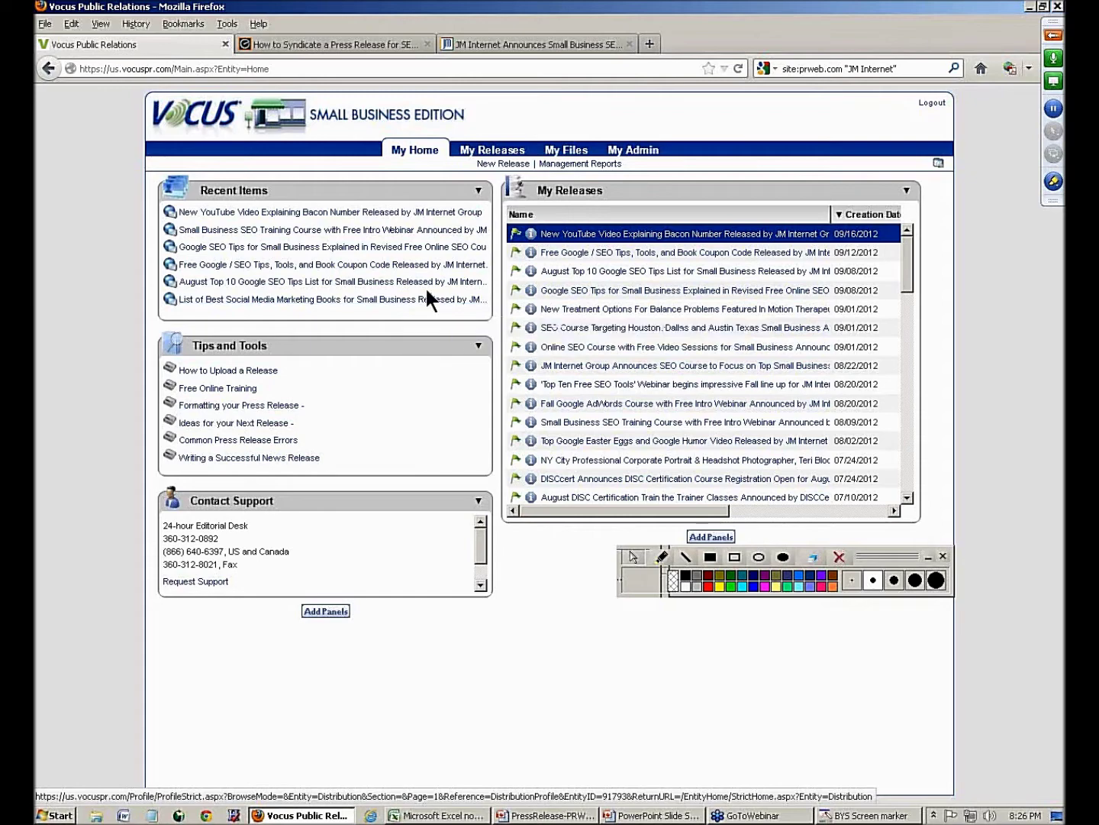
{"action": "left_click", "coordinate": [498, 165]}
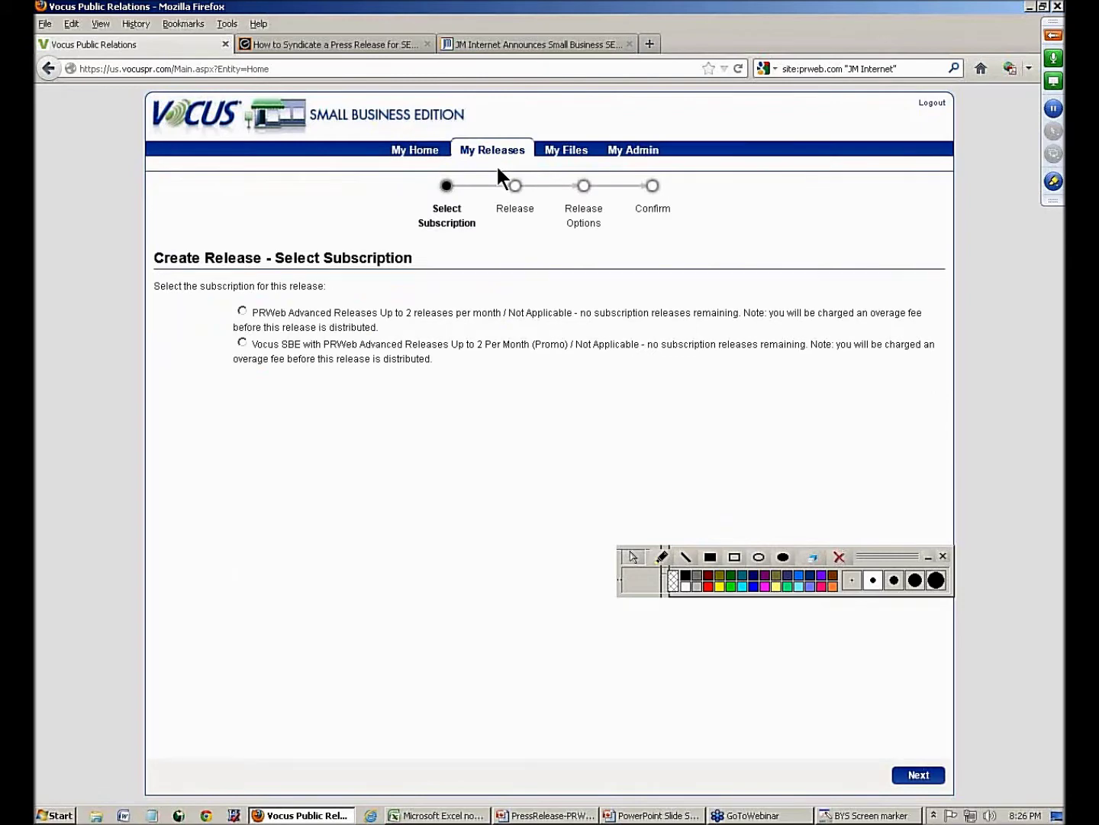
- Choose the PRWeb Advanced Releases subscription and paste the article's headline into the Headline field
{"action": "left_click", "coordinate": [243, 311]}
{"action": "left_click", "coordinate": [916, 774]}
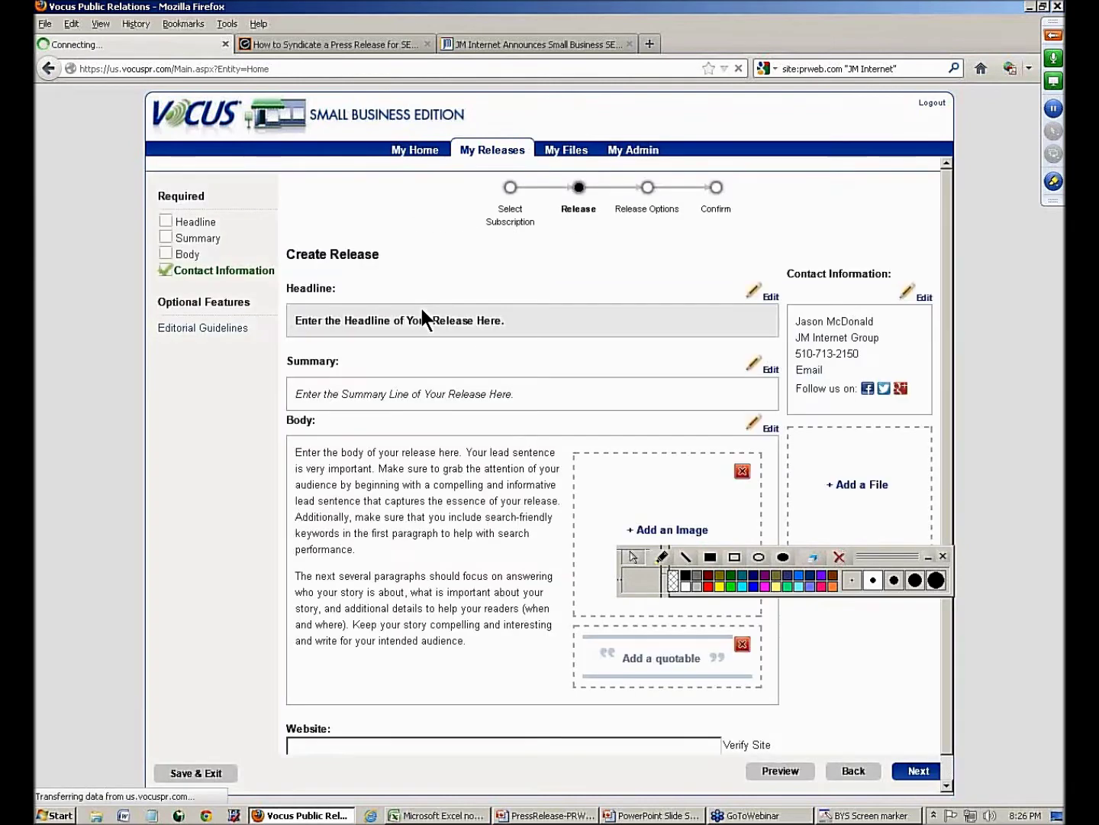
{"action": "left_click", "coordinate": [526, 44]}
{"action": "left_click_drag", "start_coordinate": [373, 250], "coordinate": [666, 275]}
{"action": "key", "text": "ctrl+c"}
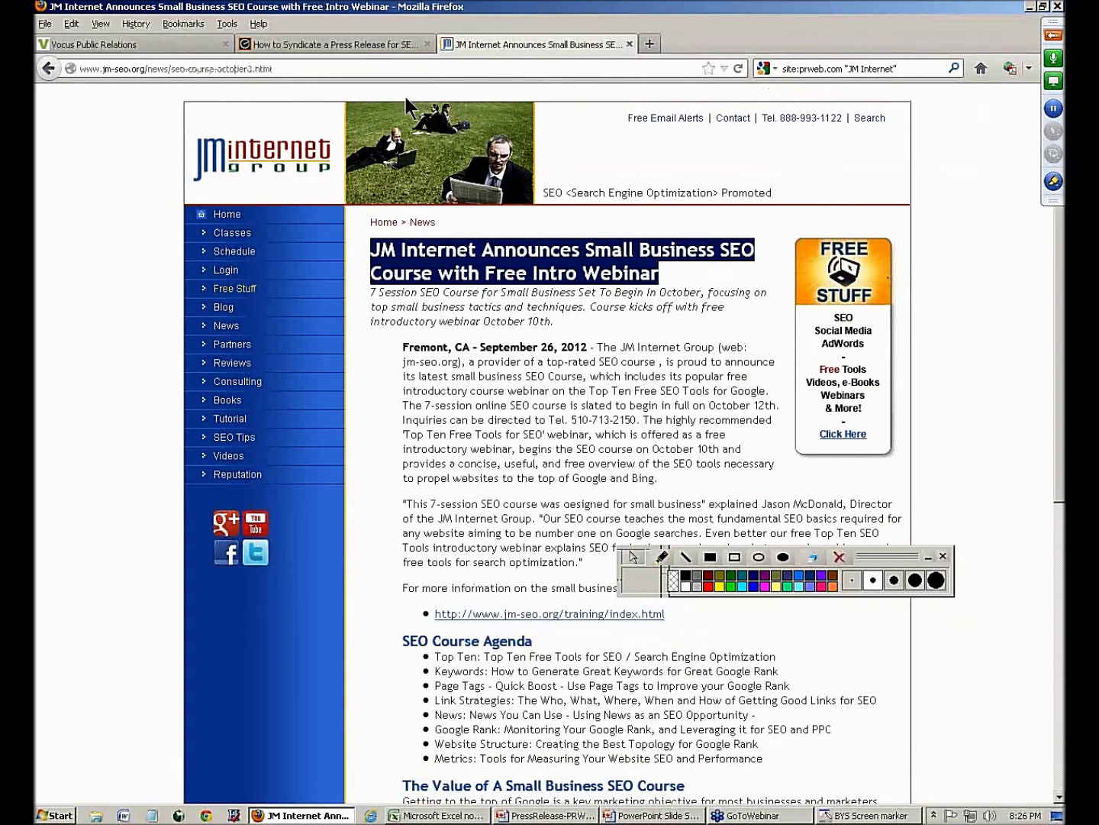
{"action": "left_click", "coordinate": [347, 45]}
{"action": "left_click", "coordinate": [159, 45]}
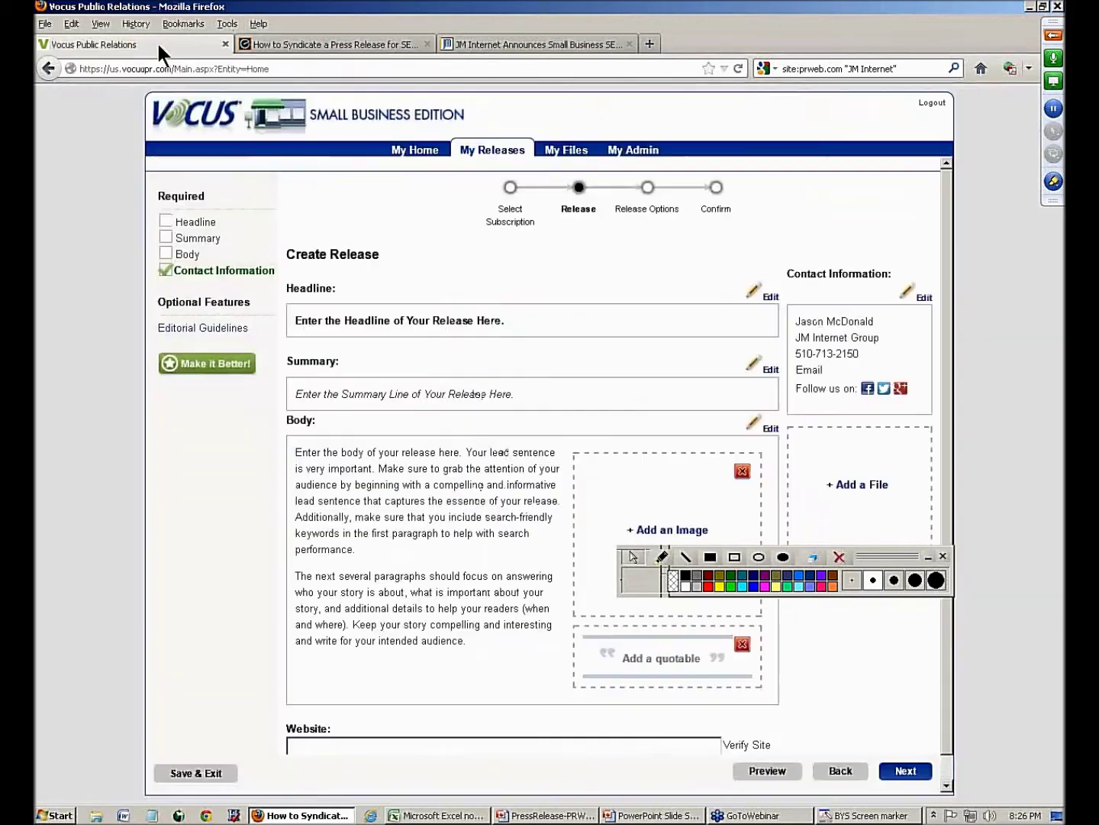
{"action": "left_click", "coordinate": [354, 312]}
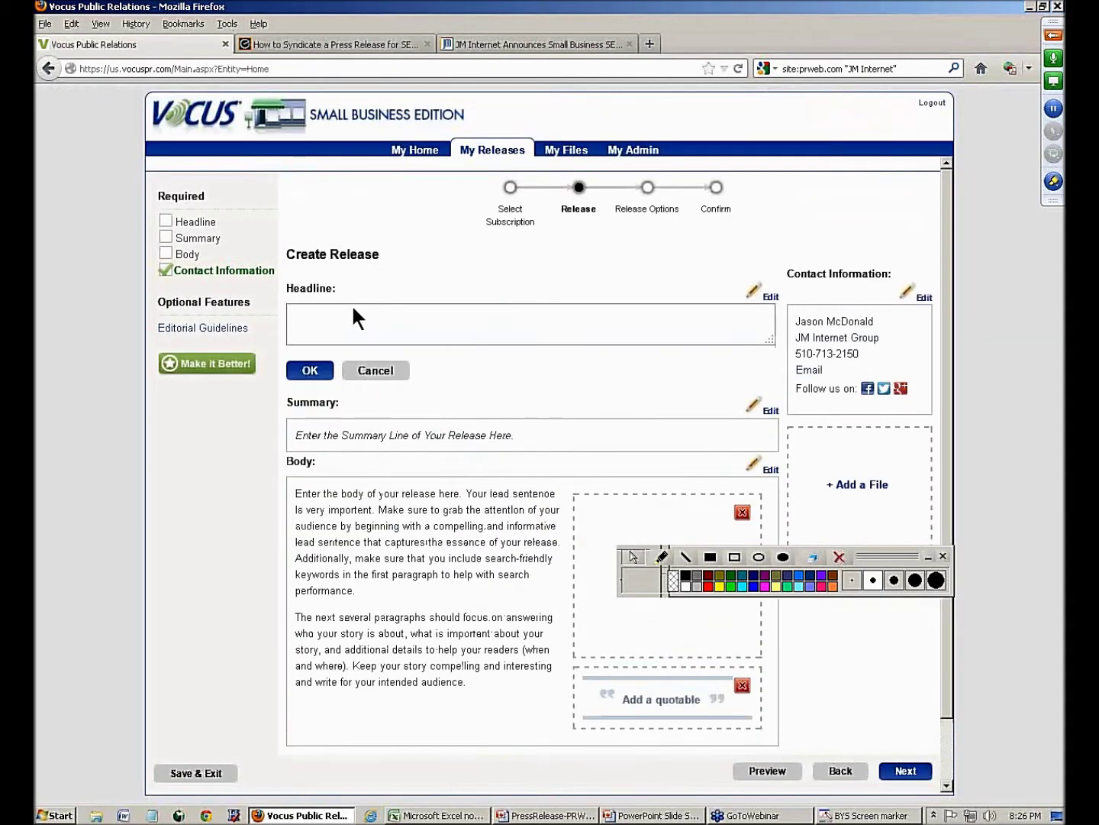
{"action": "key", "text": "ctrl+v"}
- Box the headline and the word 'Announces' with screen-marker rectangles, then clear the marks
{"action": "left_click", "coordinate": [735, 556]}
{"action": "mouse_move", "coordinate": [254, 283]}
{"action": "left_mouse_down"}
{"action": "mouse_move", "coordinate": [414, 316]}
{"action": "mouse_move", "coordinate": [729, 331]}
{"action": "left_mouse_up"}
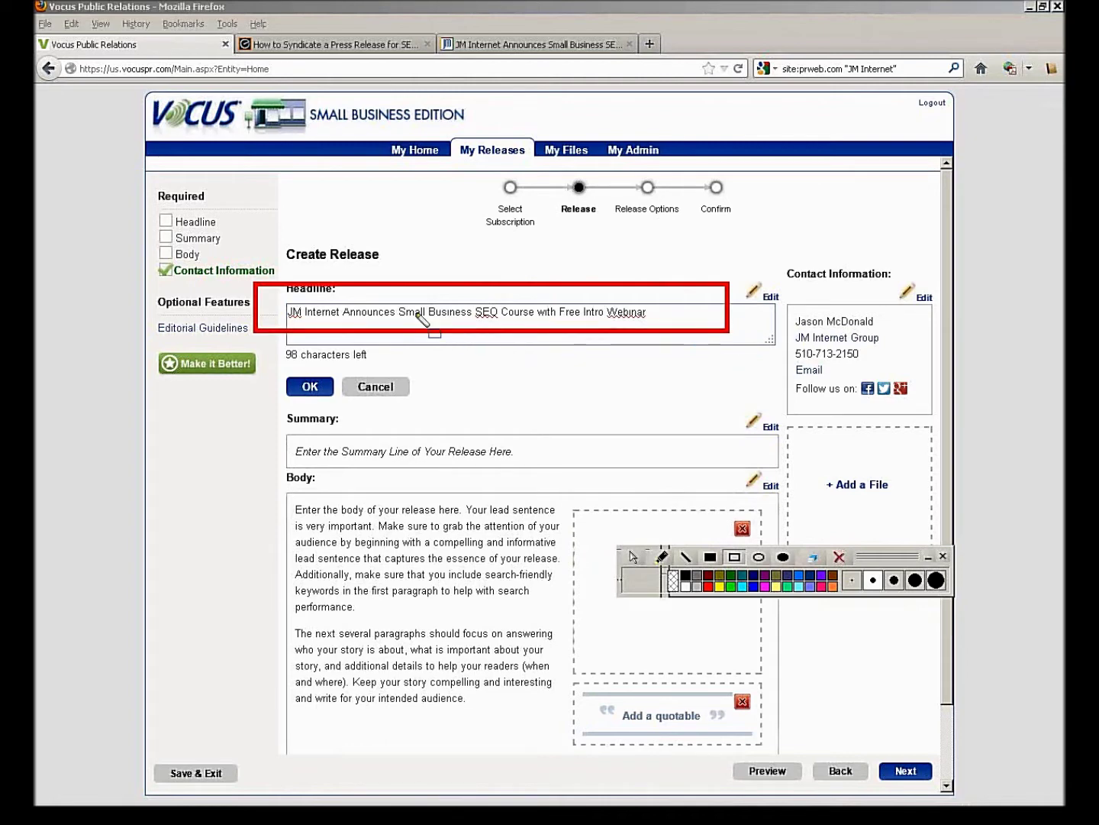
{"action": "left_click_drag", "start_coordinate": [328, 294], "coordinate": [405, 323]}
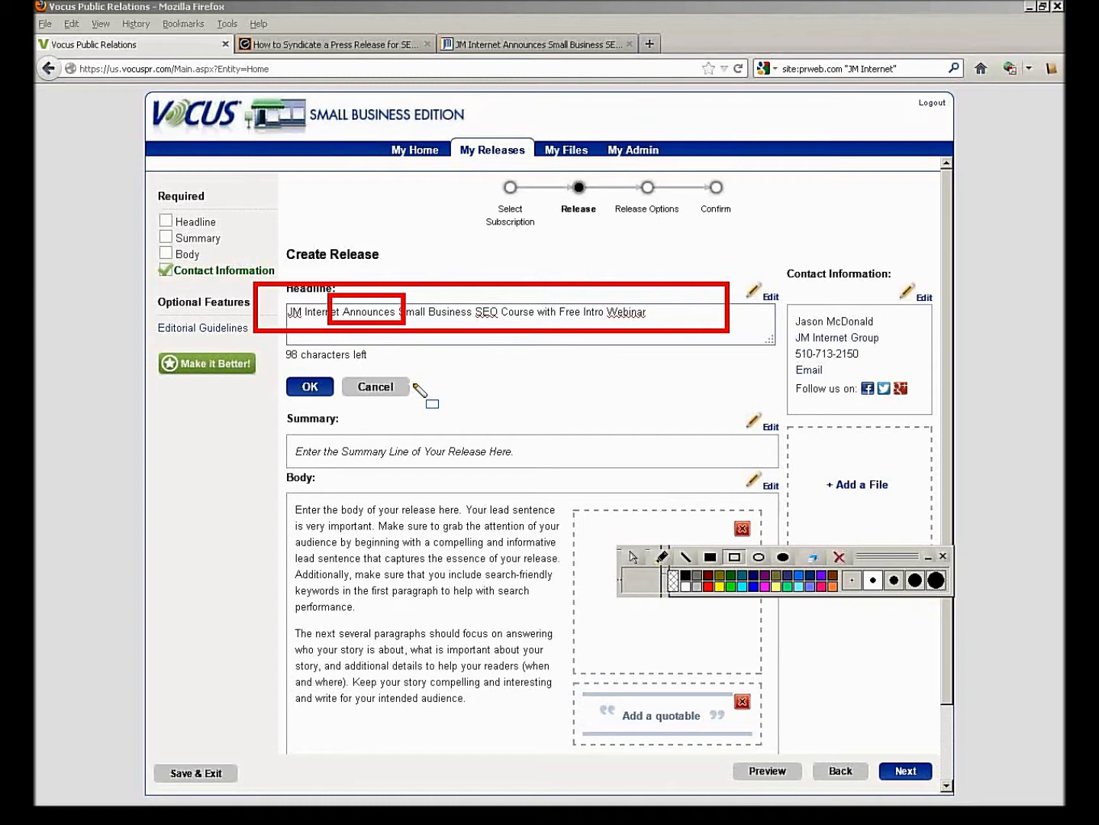
{"action": "left_click", "coordinate": [839, 556]}
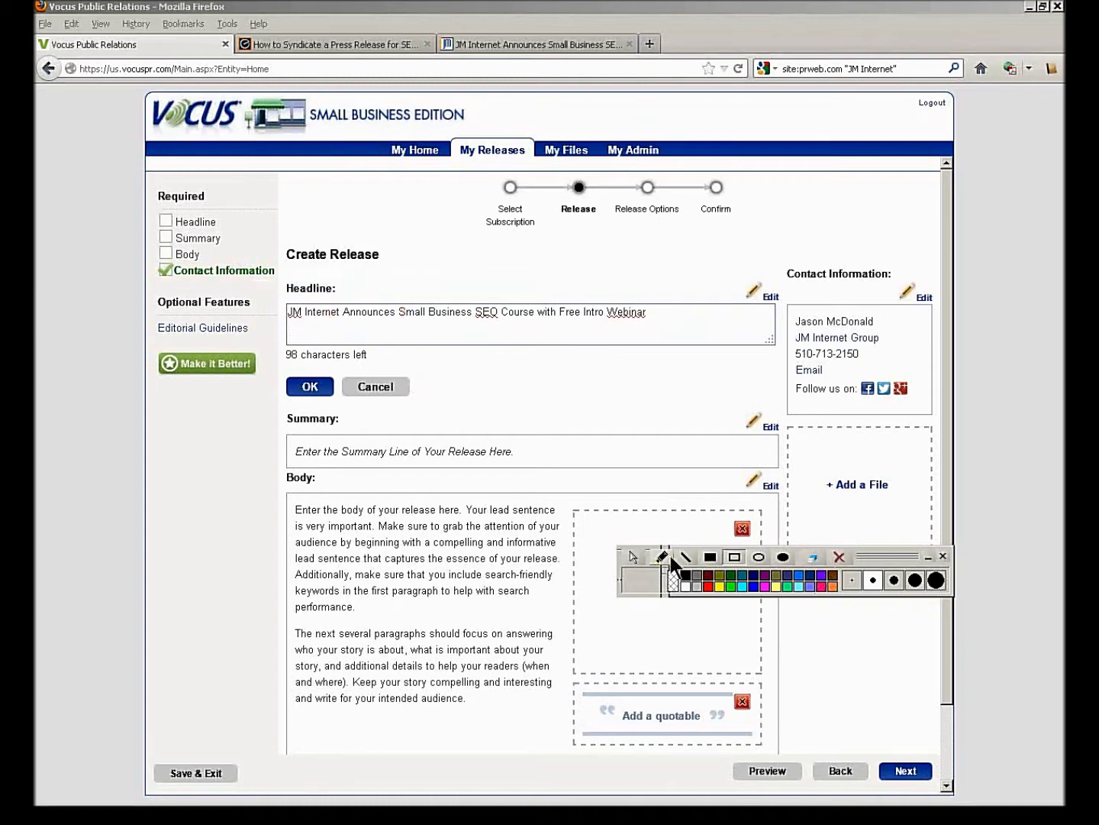
{"action": "left_click", "coordinate": [636, 557]}
- Save the headline, then copy the article's '7 Session SEO Course…' summary into Summary and save it
{"action": "left_click", "coordinate": [309, 386]}
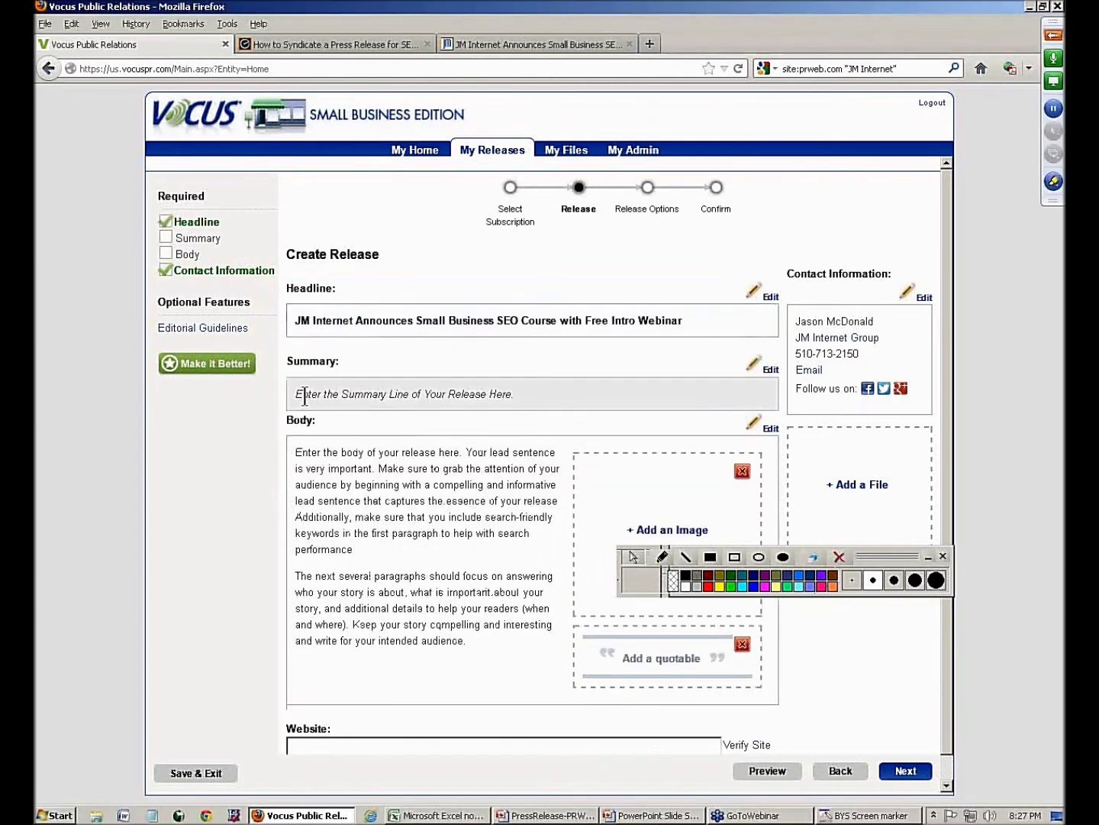
{"action": "left_click", "coordinate": [304, 390]}
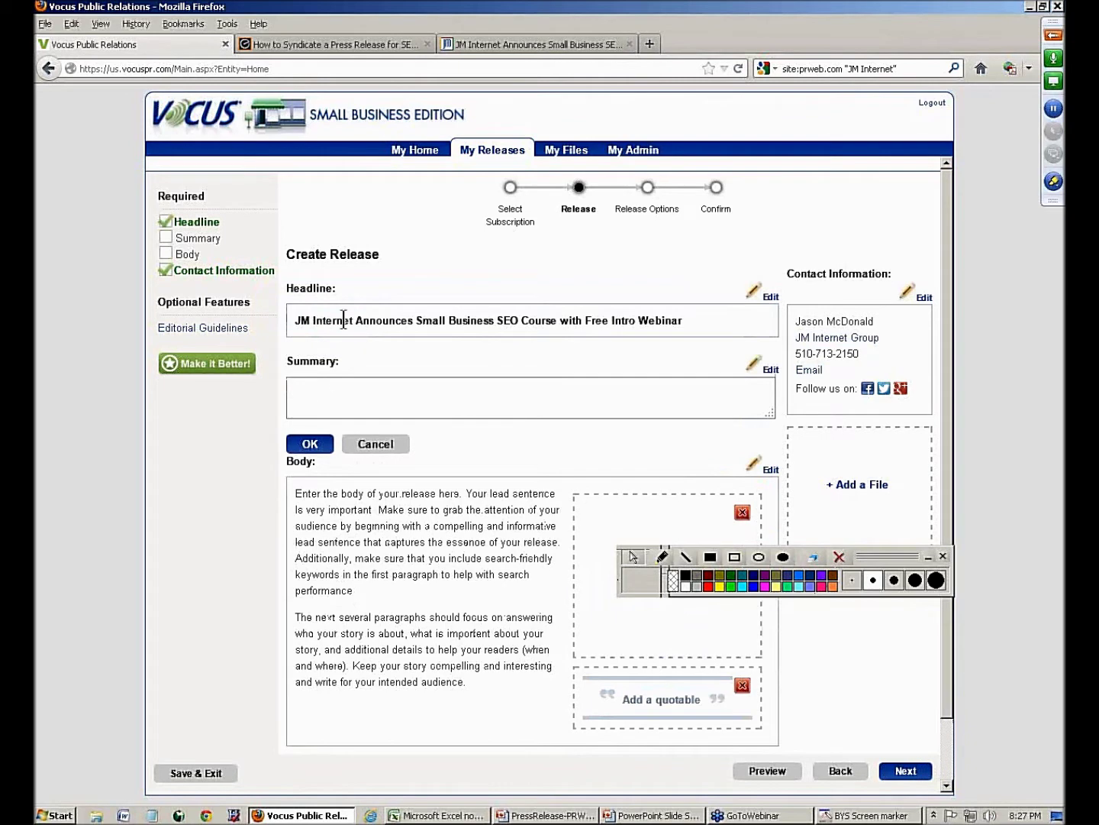
{"action": "left_click", "coordinate": [460, 44]}
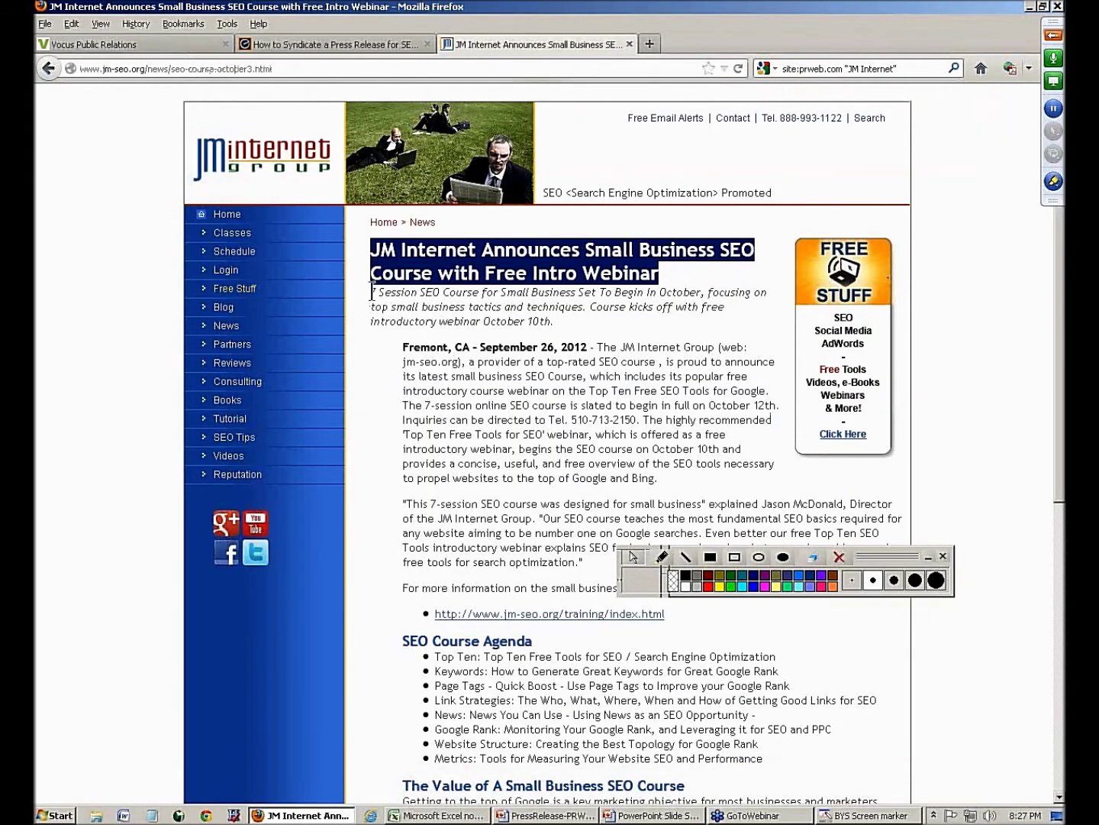
{"action": "left_click_drag", "start_coordinate": [371, 292], "coordinate": [562, 322]}
{"action": "key", "text": "ctrl+c"}
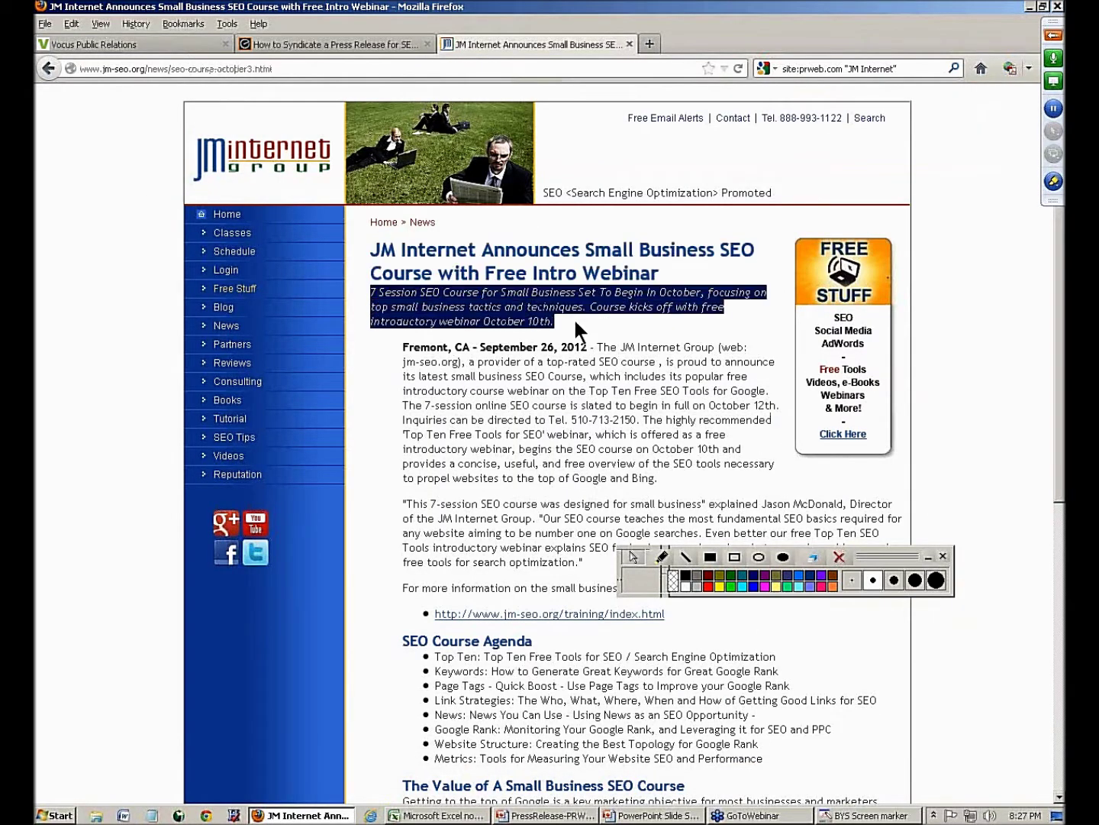
{"action": "left_click", "coordinate": [318, 42]}
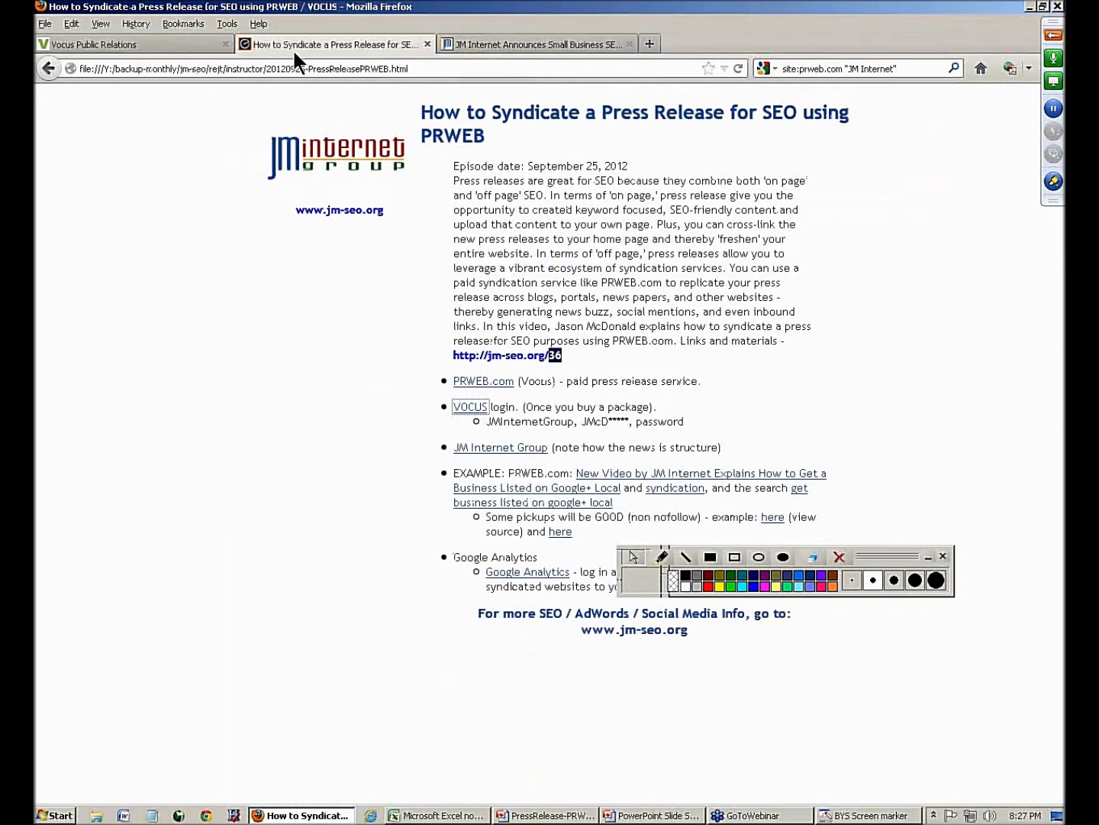
{"action": "left_click", "coordinate": [197, 44]}
{"action": "key", "text": "ctrl+v"}
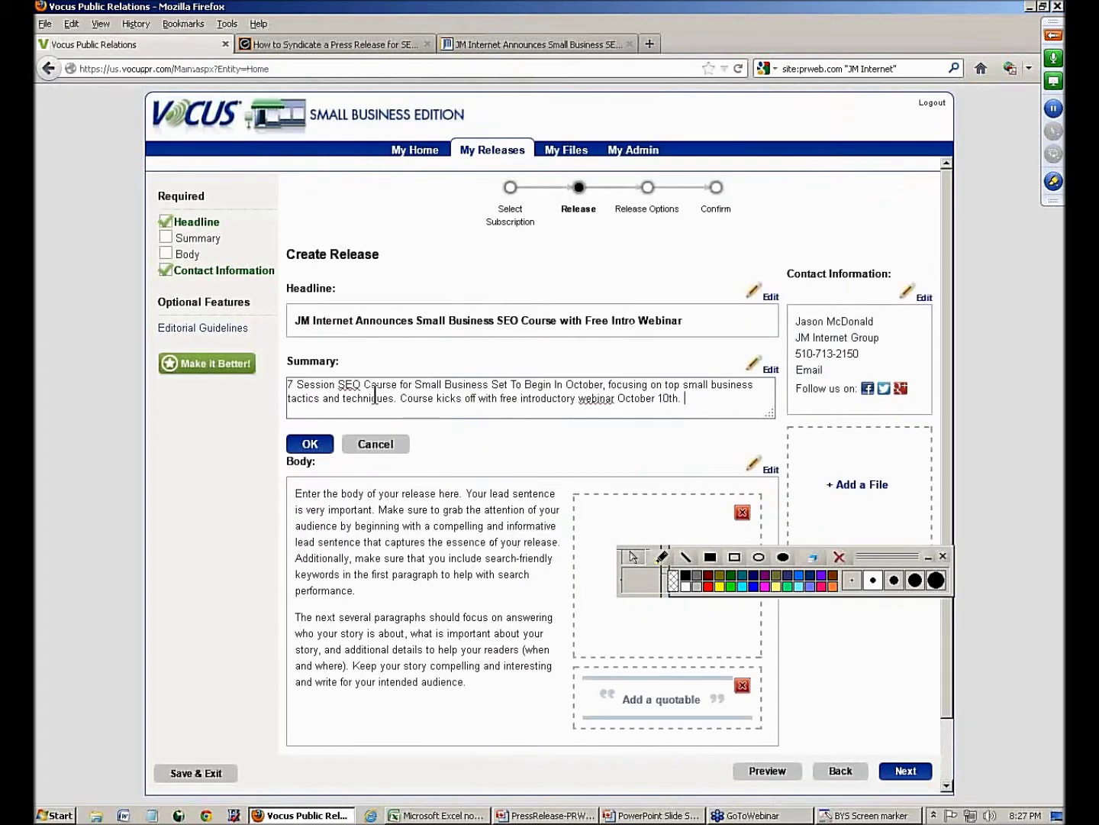
{"action": "left_click", "coordinate": [312, 443]}
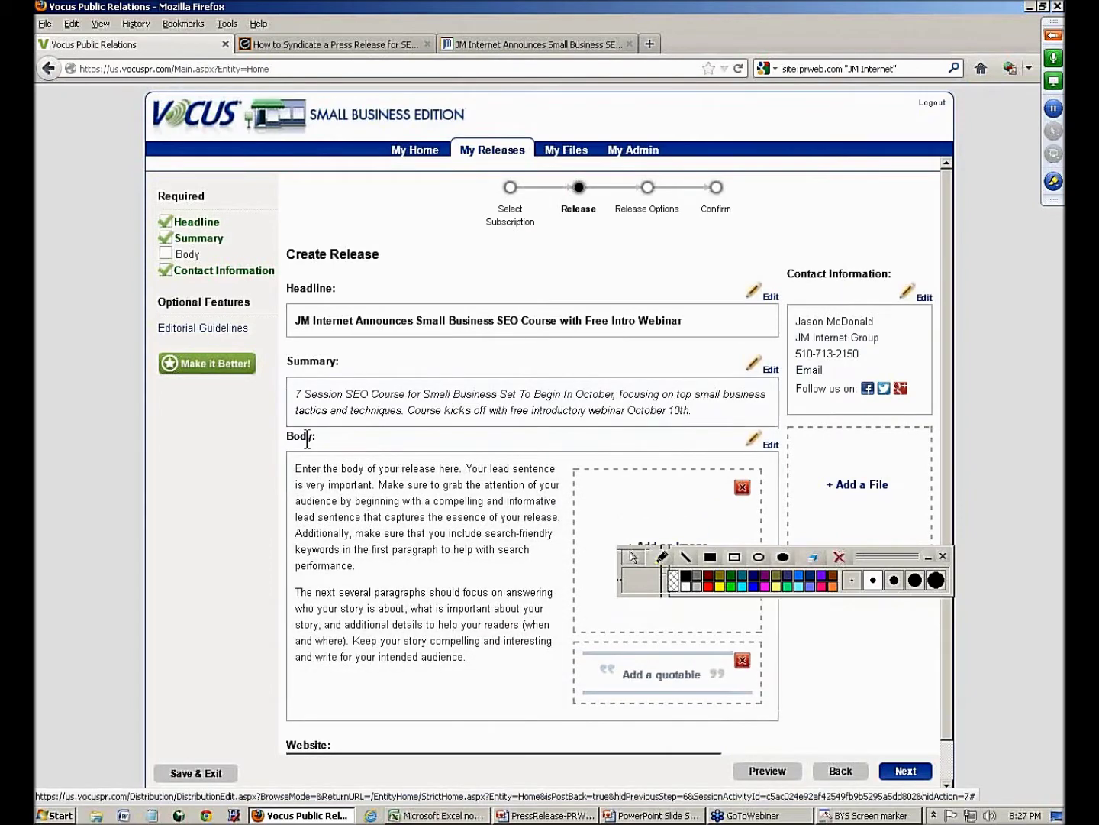
{"action": "left_click", "coordinate": [331, 475]}
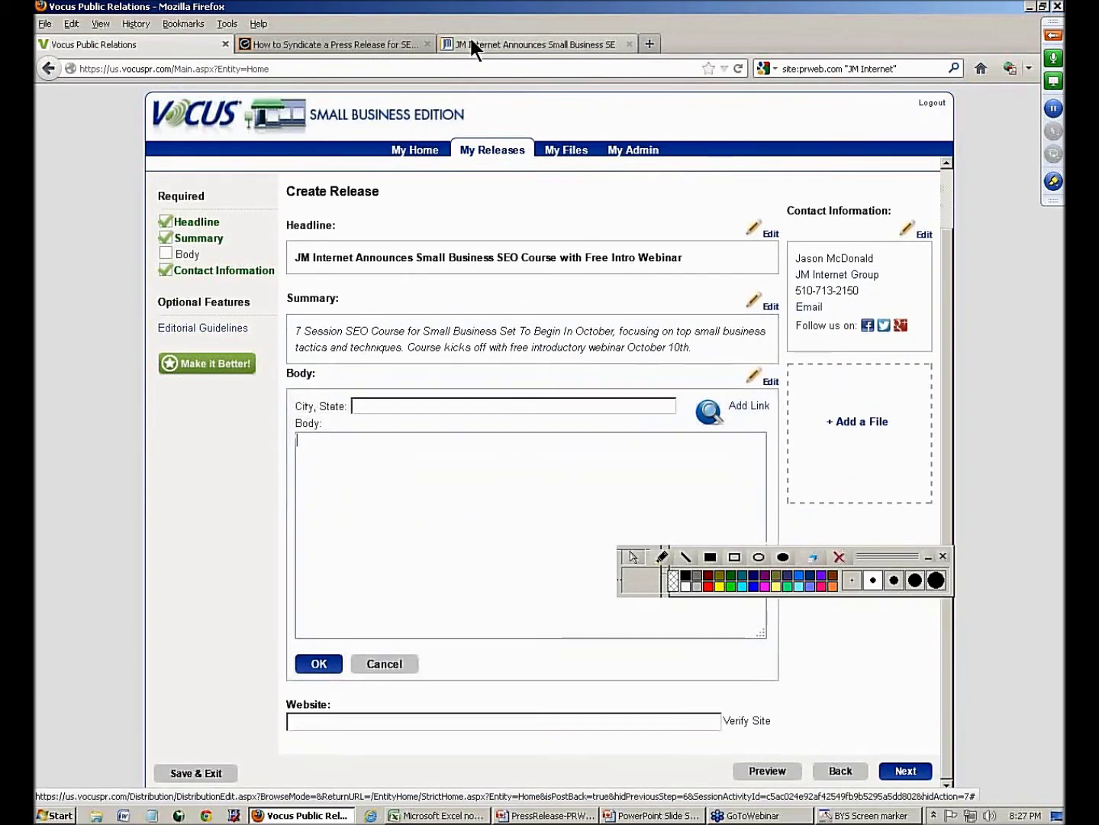
- Copy the JM Internet article's full body text and paste it into the release Body
{"action": "left_click", "coordinate": [470, 42]}
{"action": "left_click_drag", "start_coordinate": [598, 348], "coordinate": [534, 676]}
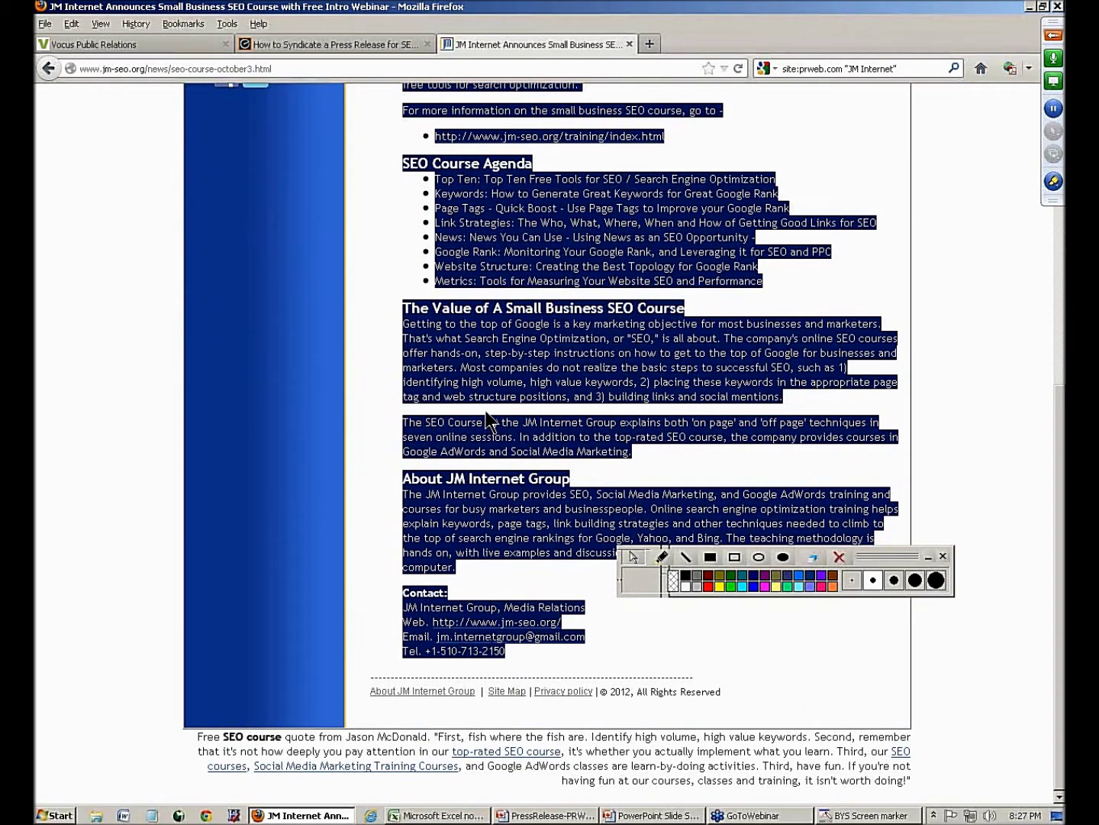
{"action": "left_click", "coordinate": [302, 45]}
{"action": "left_click", "coordinate": [137, 47]}
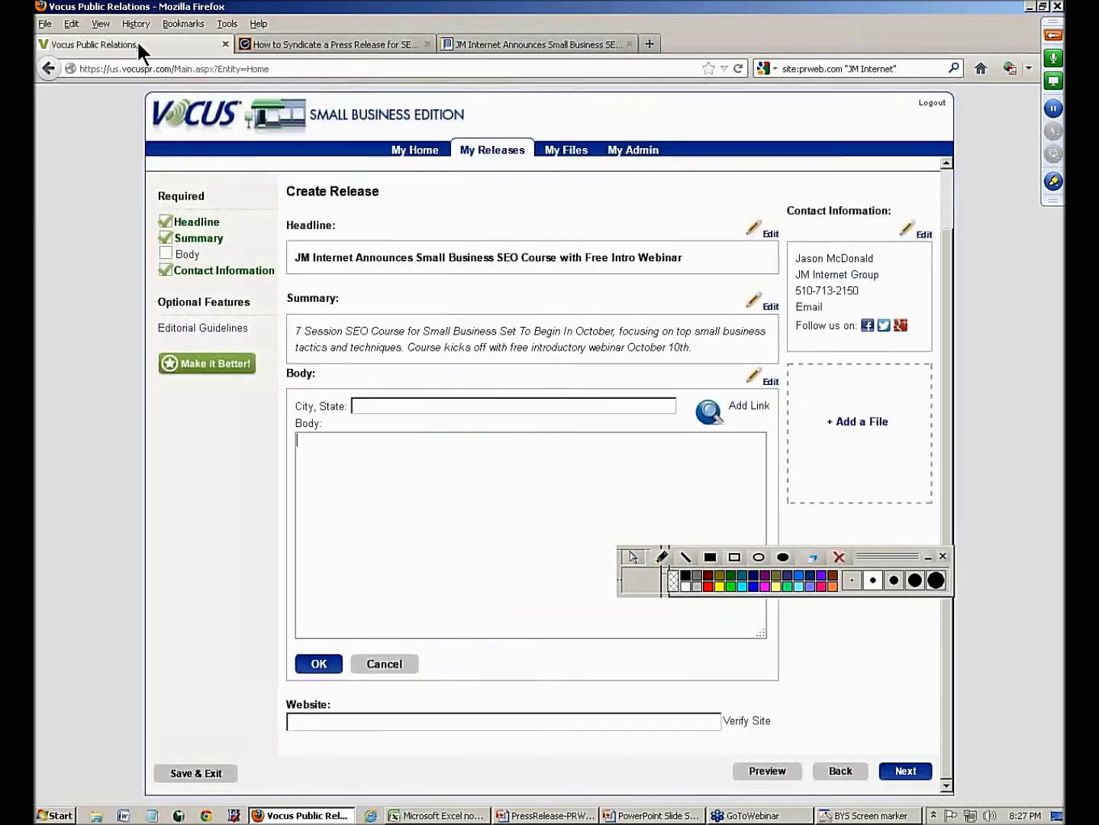
{"action": "left_click", "coordinate": [405, 475]}
{"action": "key", "text": "ctrl+v"}
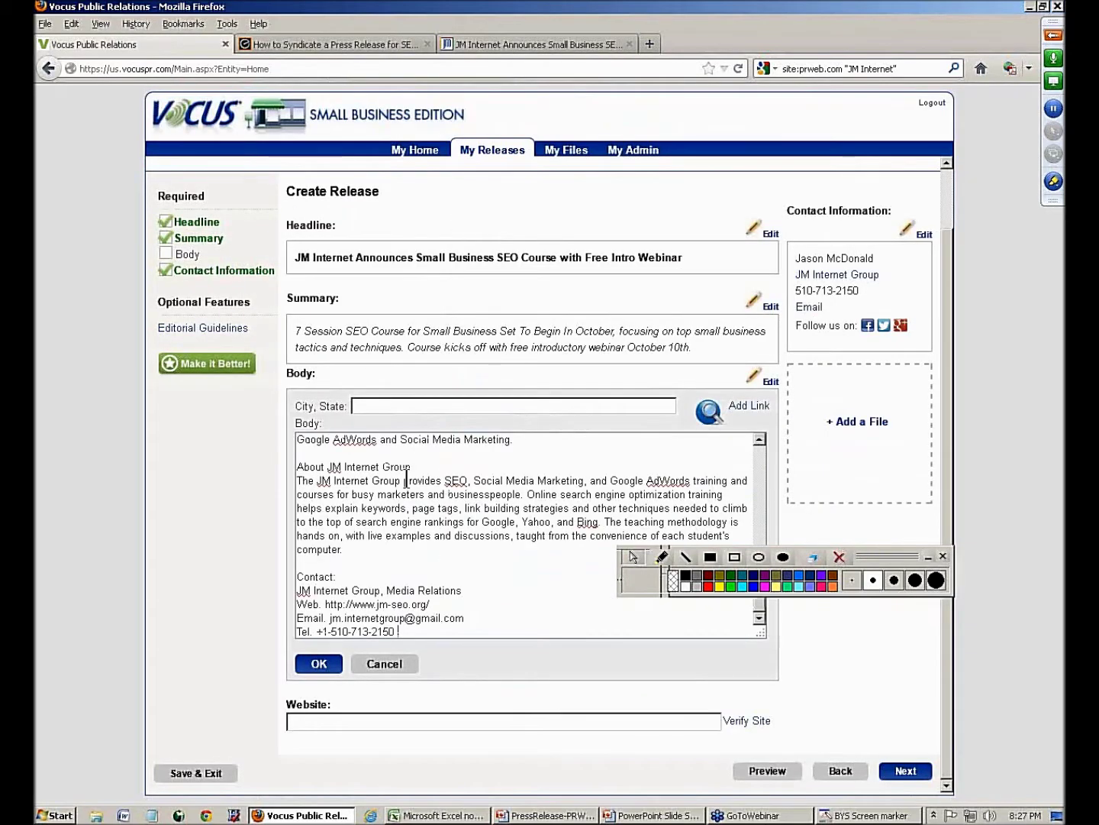
- Enter 'San Jose, CA' as the City, State and save the body
{"action": "left_click", "coordinate": [406, 407]}
{"action": "type", "text": "San Jose, CA"}
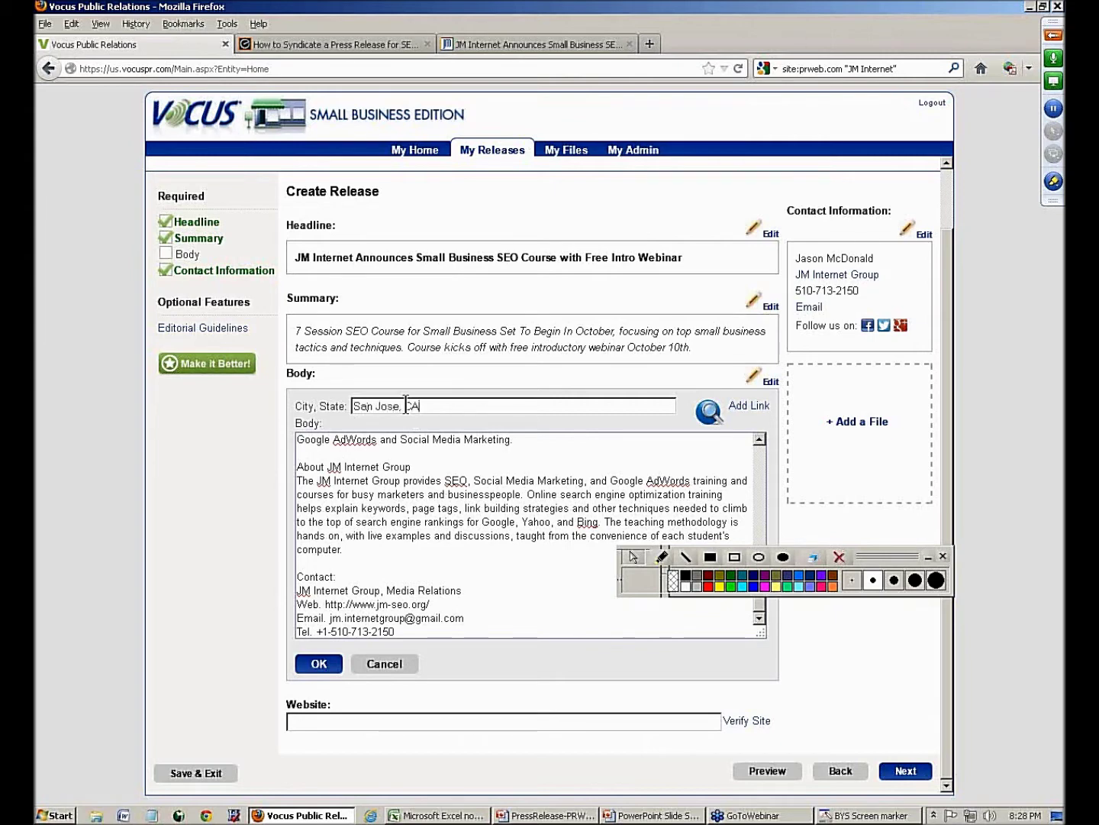
{"action": "left_click", "coordinate": [509, 466]}
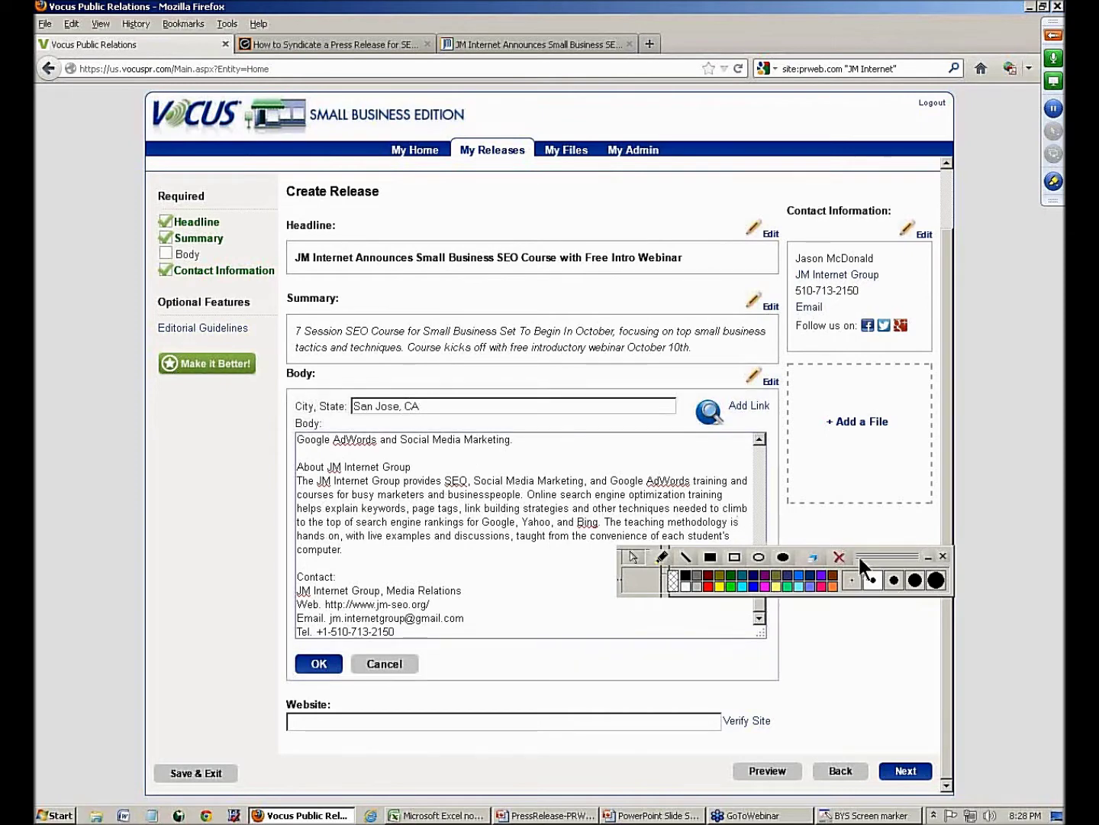
{"action": "left_click", "coordinate": [928, 557]}
{"action": "left_click_drag", "start_coordinate": [760, 601], "coordinate": [758, 451]}
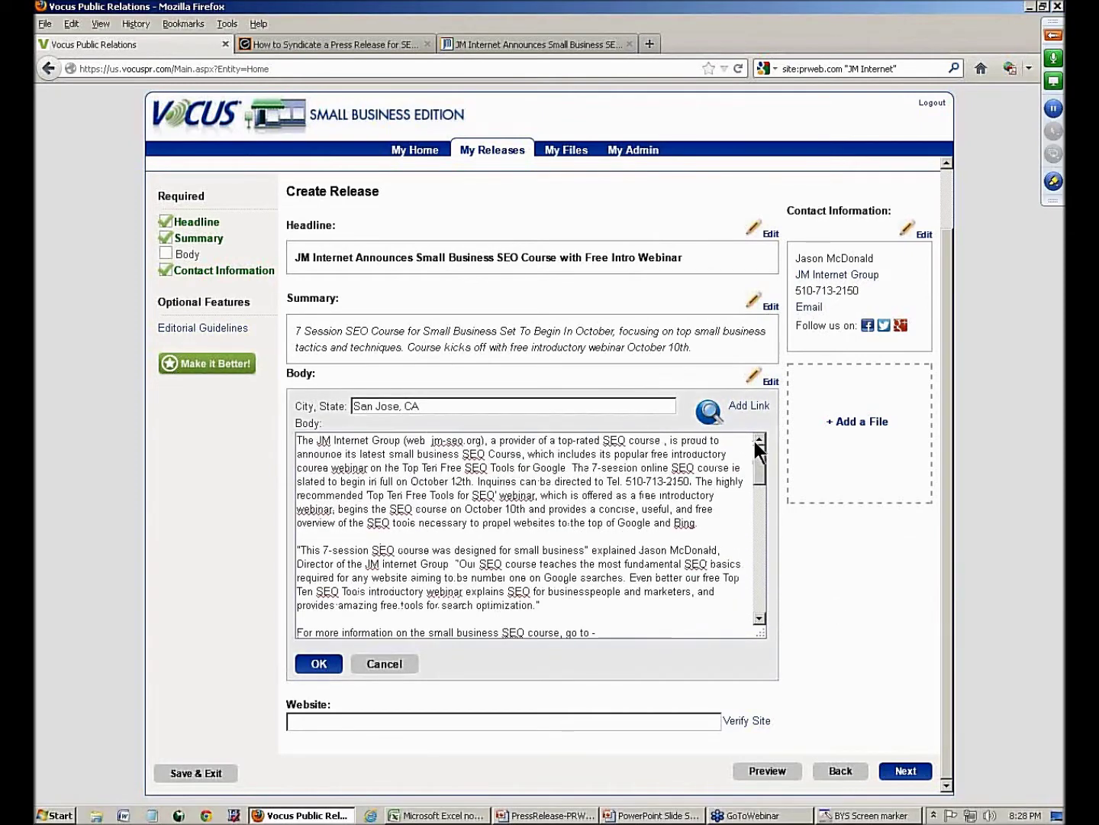
{"action": "left_click_drag", "start_coordinate": [426, 409], "coordinate": [398, 523]}
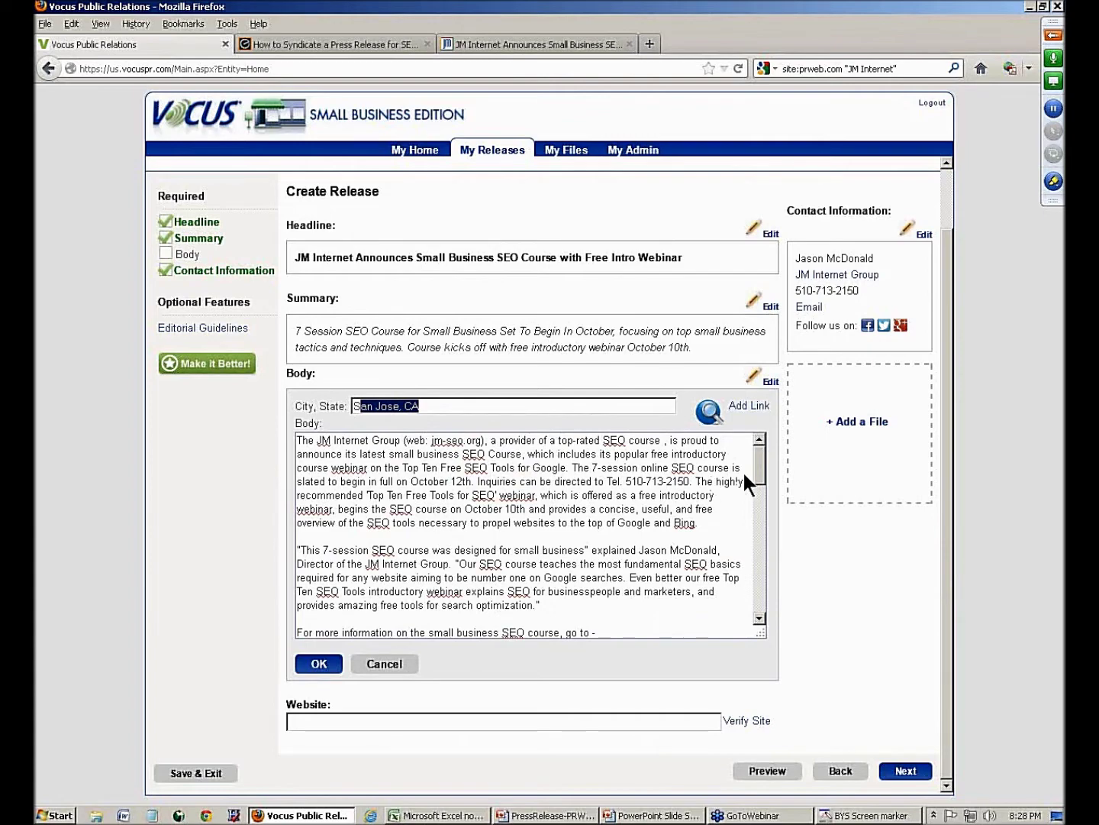
{"action": "left_click", "coordinate": [324, 664]}
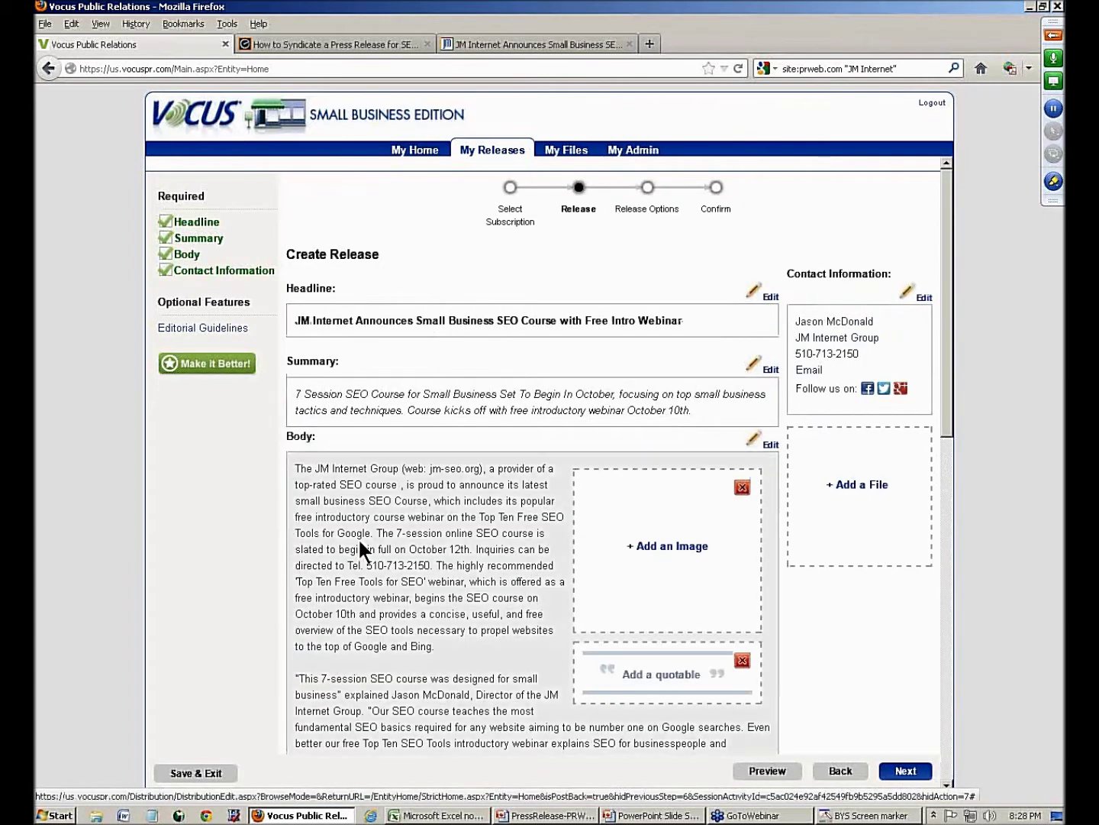
{"action": "scroll", "coordinate": [359, 537], "scroll_direction": "down", "scroll_amount": 10}
{"action": "scroll", "coordinate": [358, 538], "scroll_direction": "up", "scroll_amount": 10}
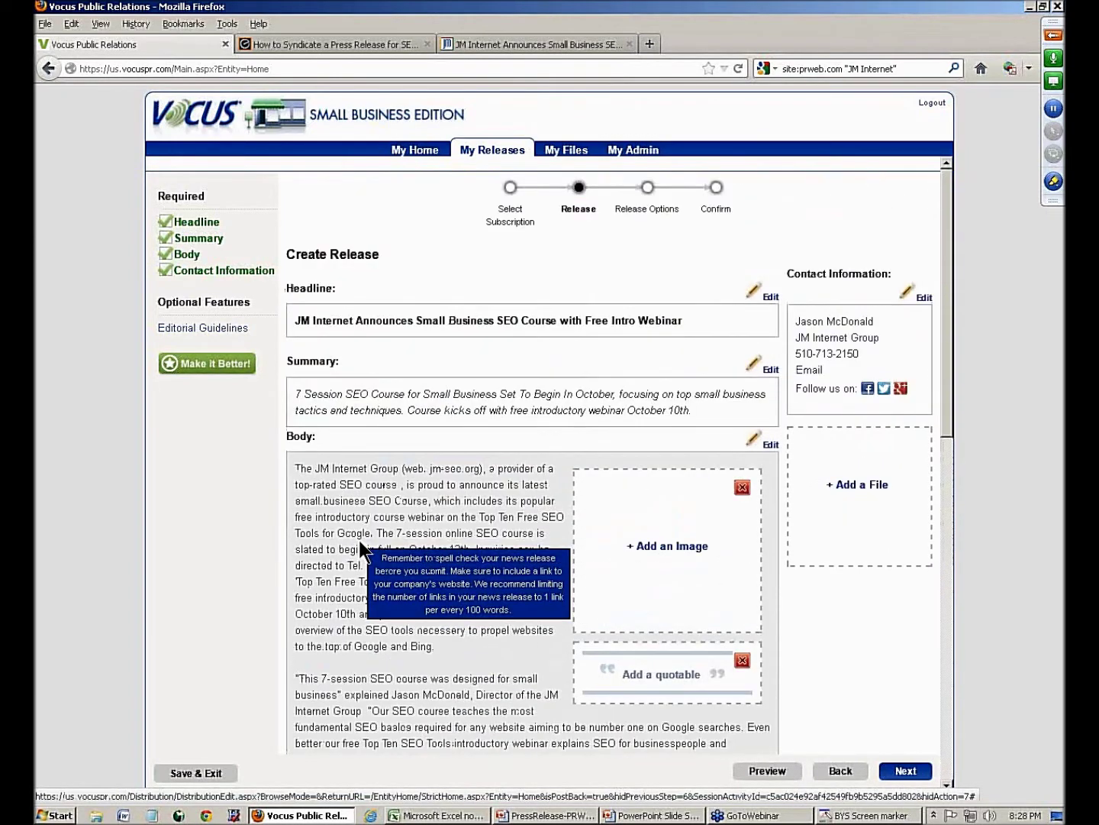
- Reopen the body and turn the training URL line into a bullet starting with '* '
{"action": "left_click", "coordinate": [352, 516]}
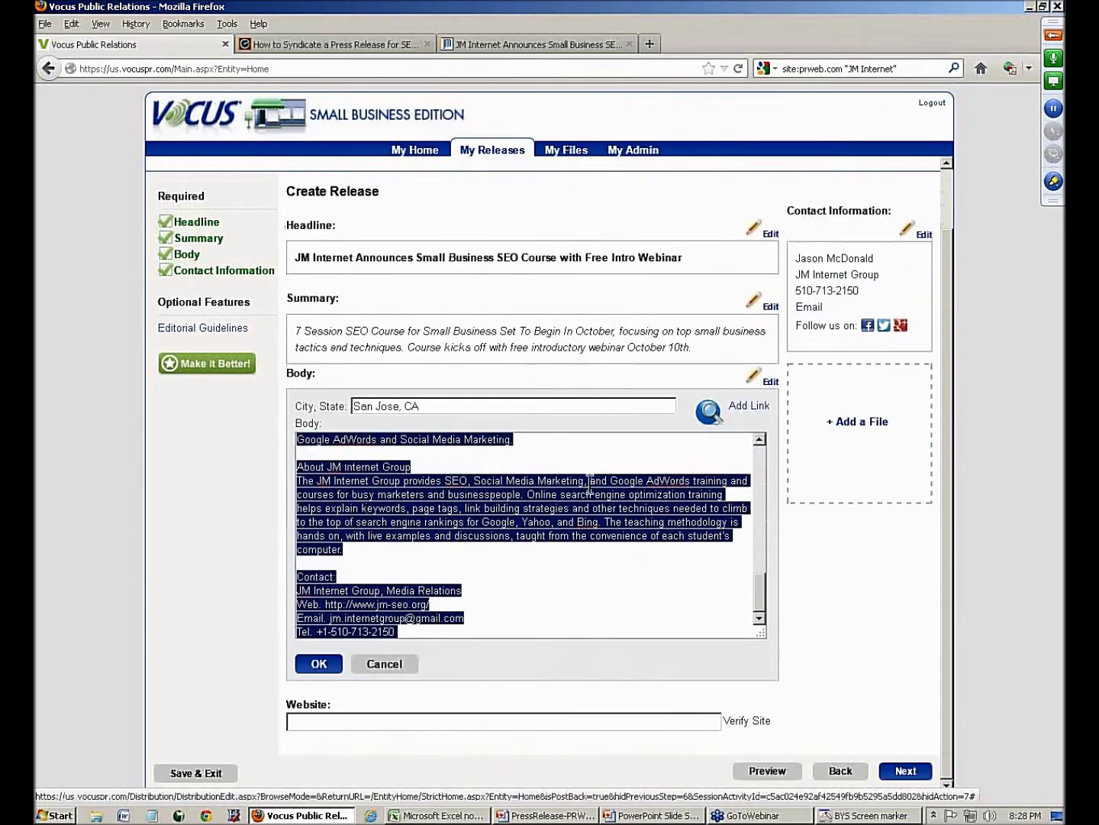
{"action": "left_click_drag", "start_coordinate": [759, 593], "coordinate": [762, 439]}
{"action": "left_click", "coordinate": [545, 474]}
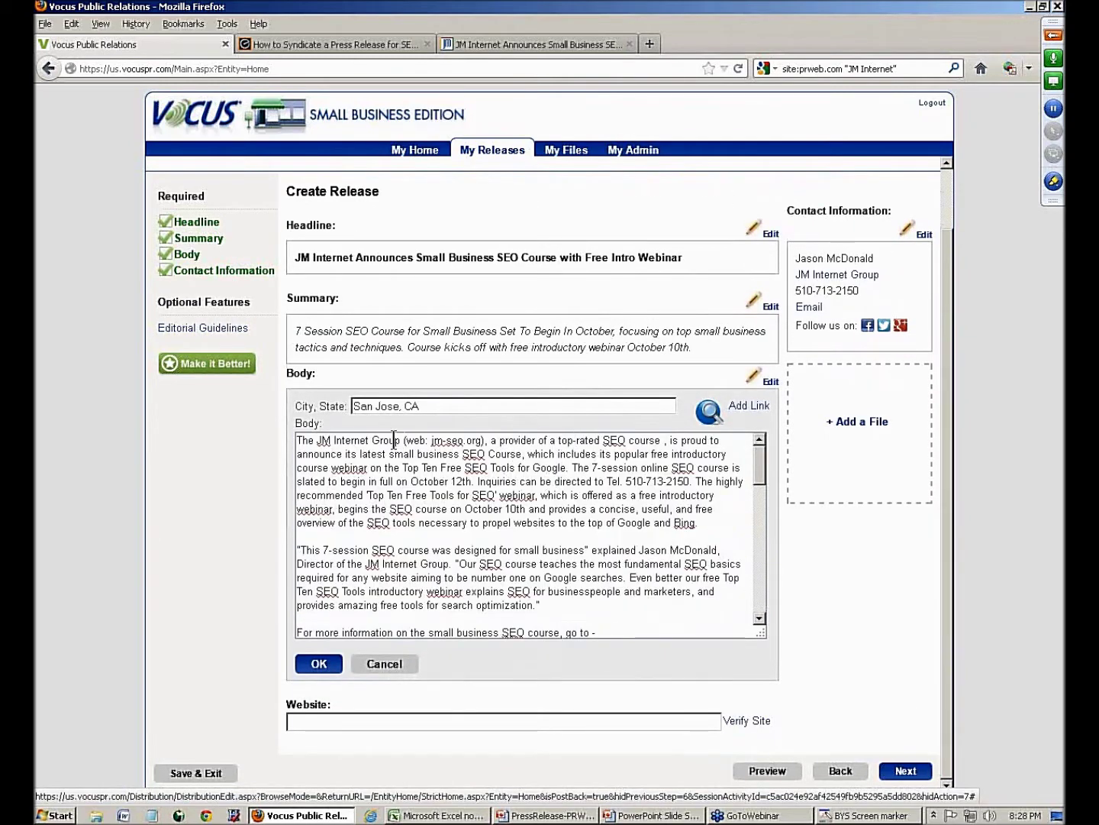
{"action": "left_click_drag", "start_coordinate": [760, 475], "coordinate": [761, 507]}
{"action": "left_click_drag", "start_coordinate": [310, 545], "coordinate": [276, 545]}
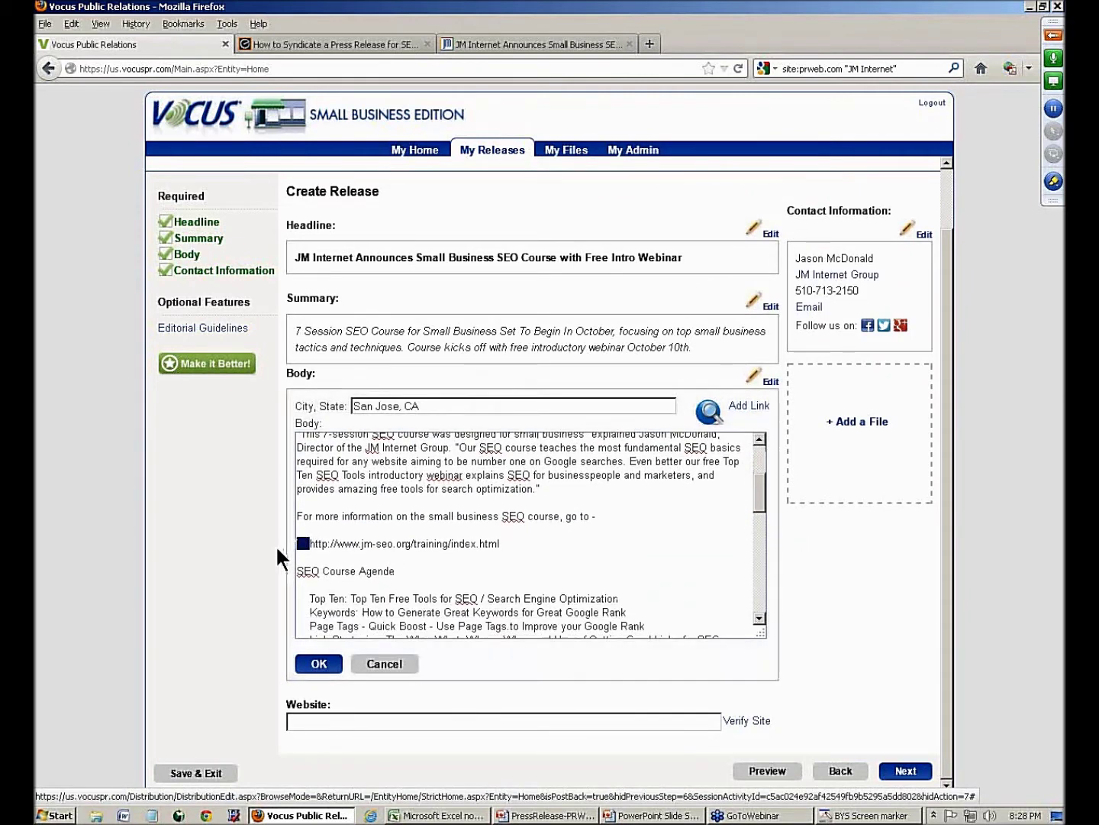
{"action": "type", "text": "*"}
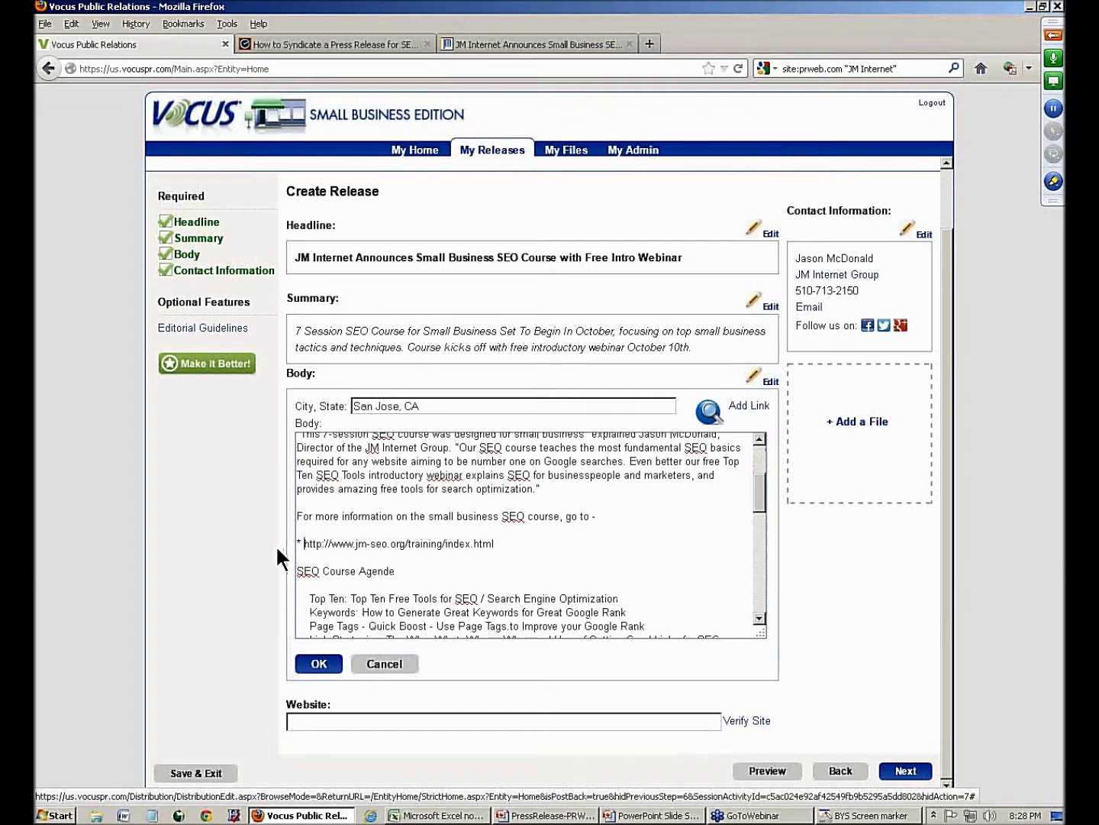
- Select the phrase 'small business SEO Course' in the body for linking
{"action": "left_click_drag", "start_coordinate": [304, 543], "coordinate": [506, 555]}
{"action": "key", "text": "ctrl+c"}
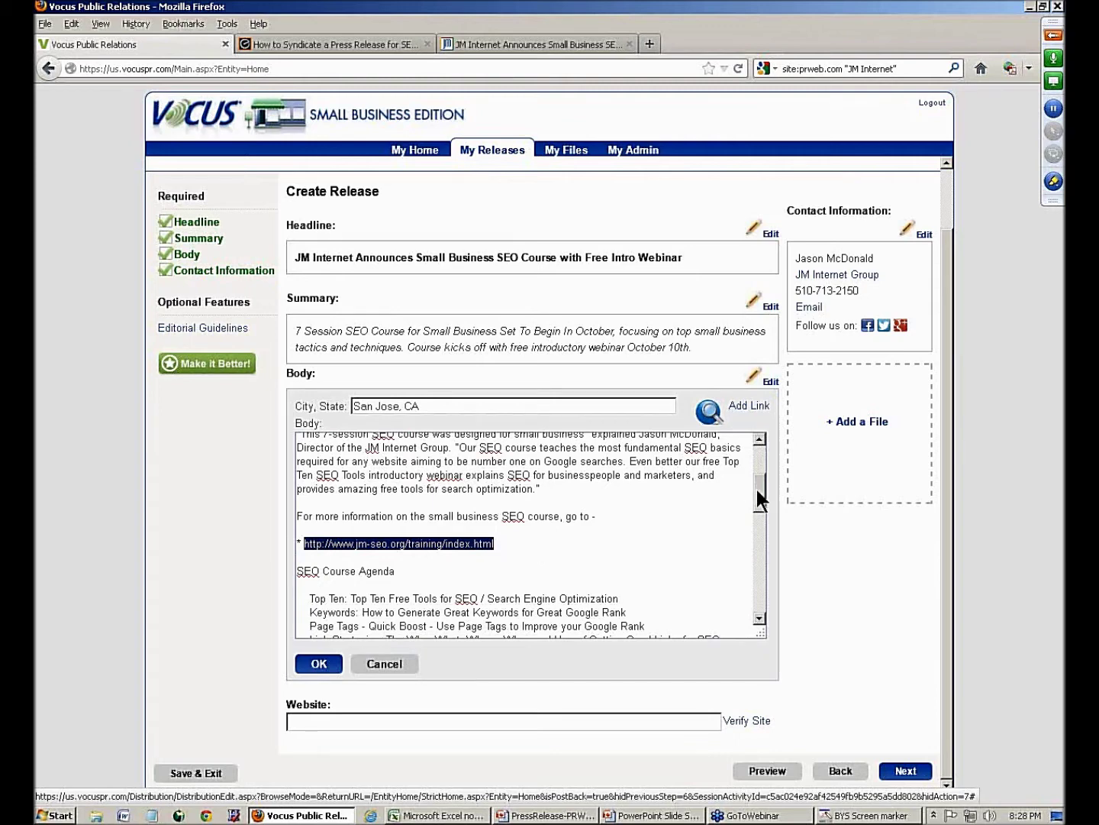
{"action": "left_click_drag", "start_coordinate": [757, 489], "coordinate": [760, 447]}
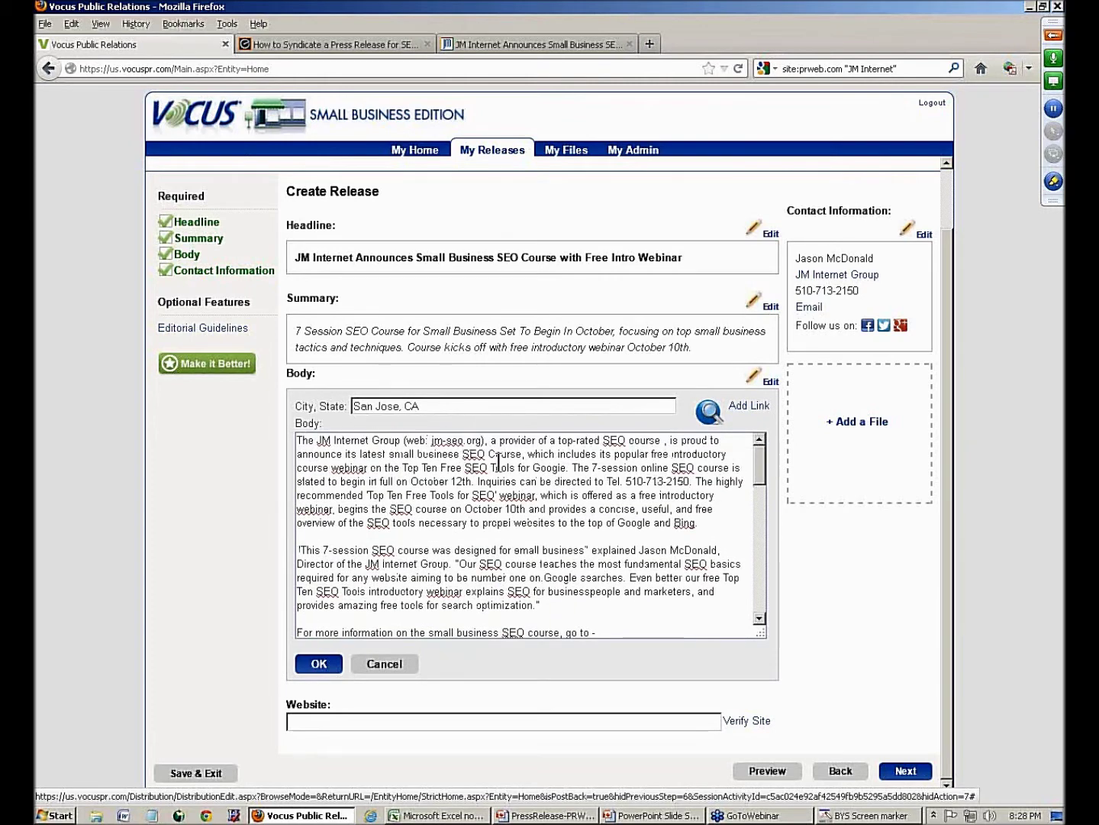
{"action": "left_click_drag", "start_coordinate": [390, 455], "coordinate": [523, 446]}
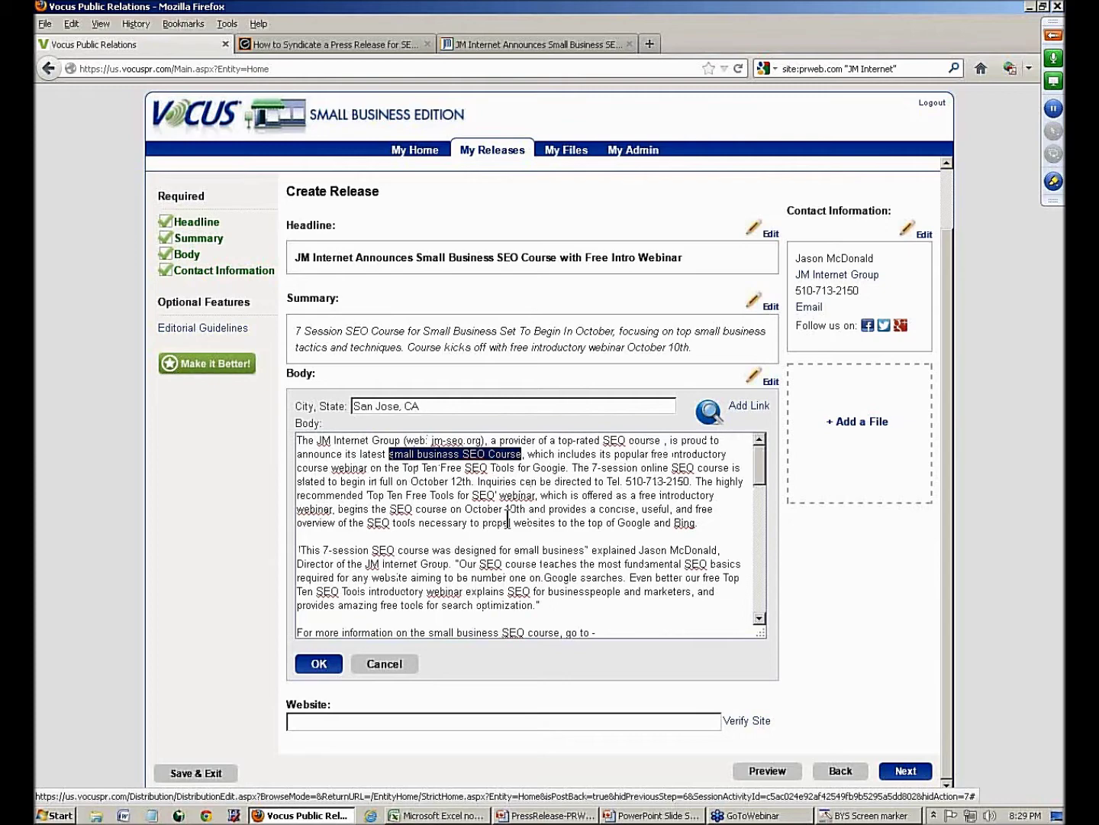
{"action": "left_click", "coordinate": [738, 409]}
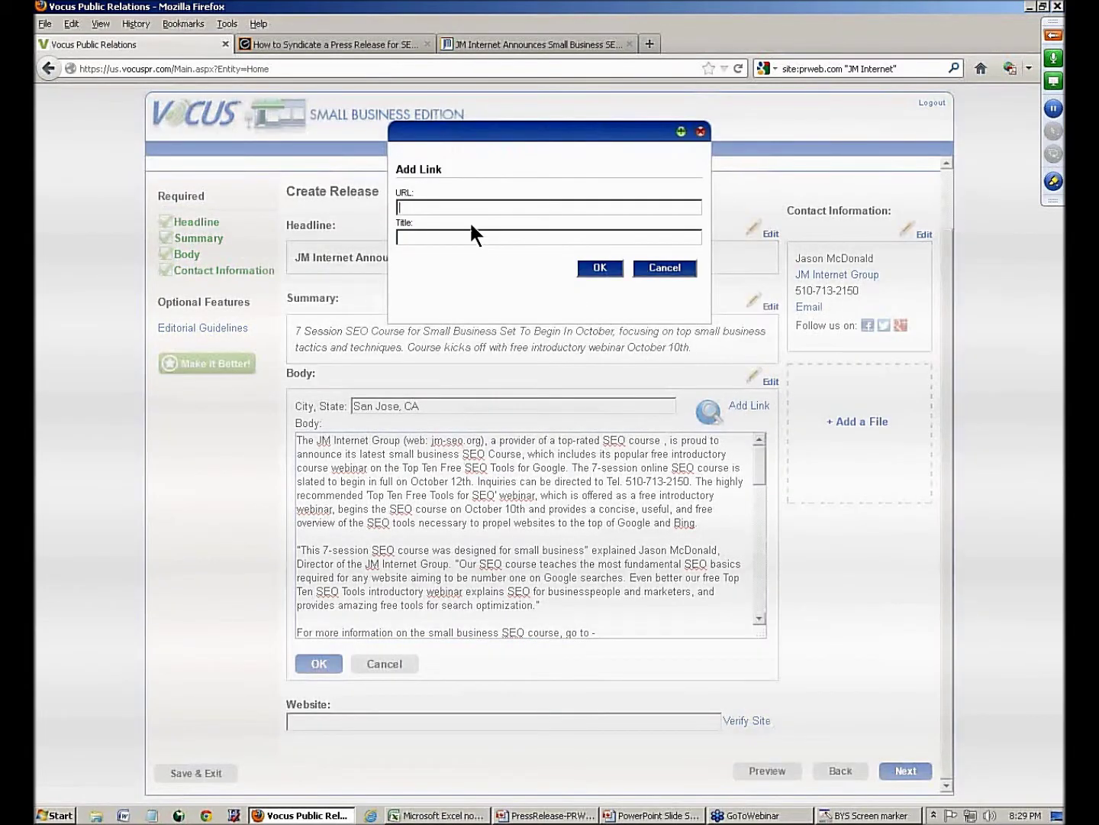
{"action": "key", "text": "ctrl+v"}
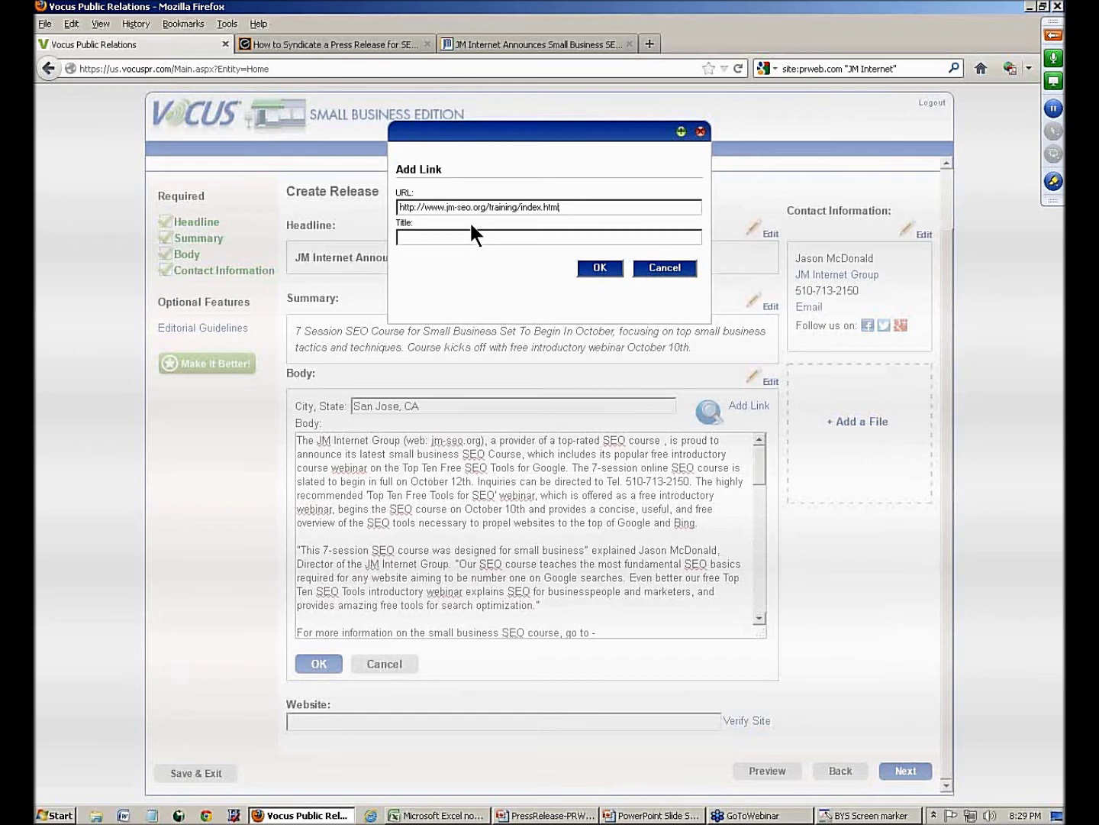
{"action": "left_click", "coordinate": [452, 238]}
{"action": "type", "text": "Small Business SEO Course"}
- Insert the link, add a blank line after 'The Value of A Small Business SEO Course' heading, and save the body
{"action": "left_click", "coordinate": [601, 268]}
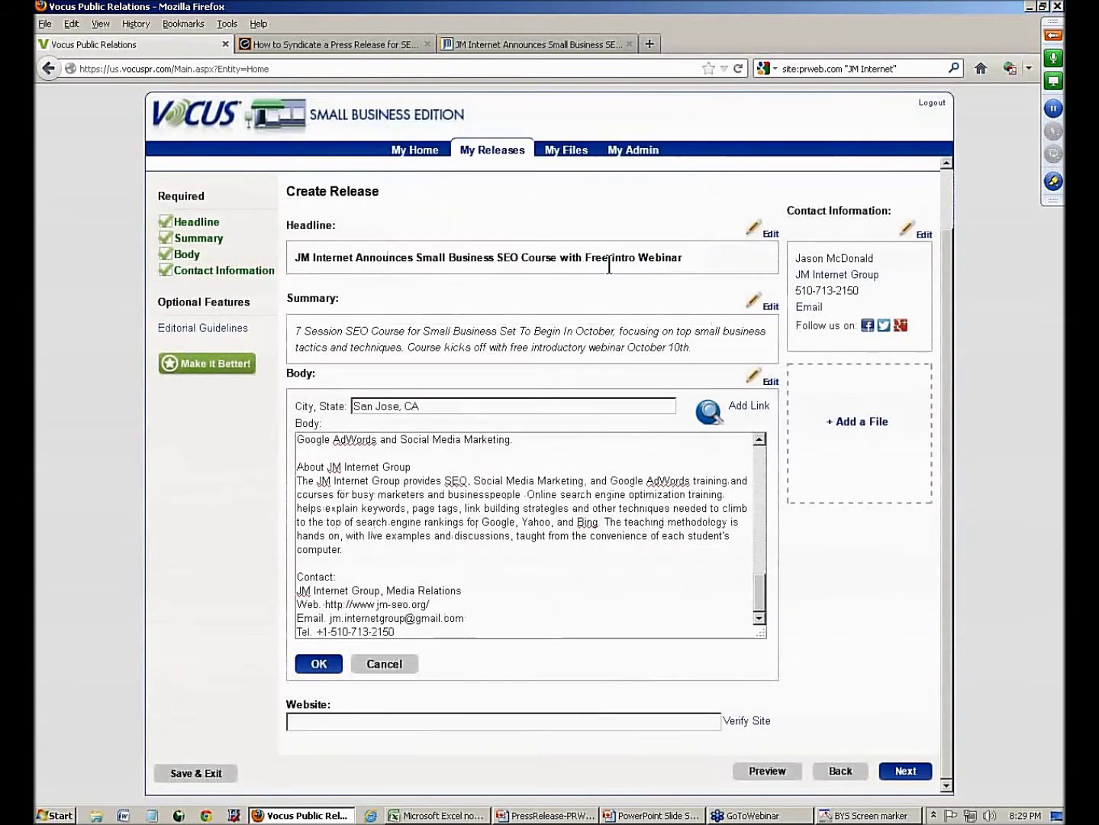
{"action": "left_click_drag", "start_coordinate": [758, 580], "coordinate": [755, 443]}
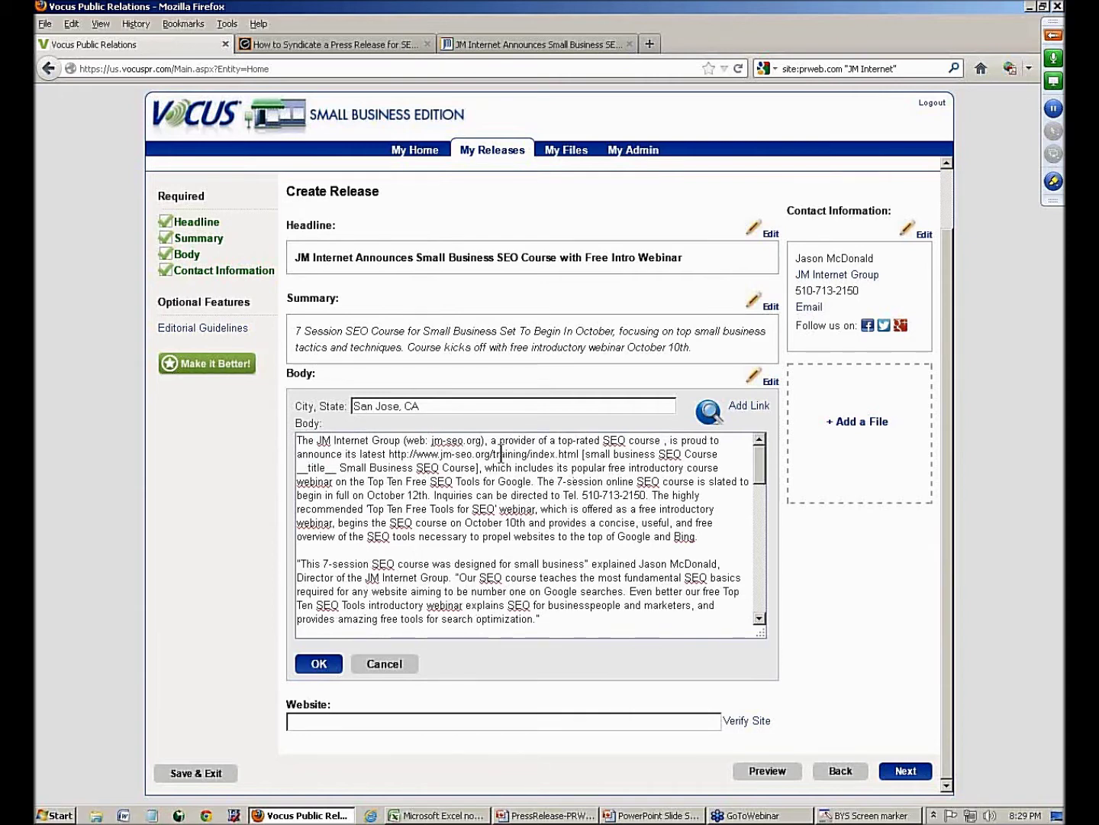
{"action": "left_click_drag", "start_coordinate": [405, 441], "coordinate": [482, 442]}
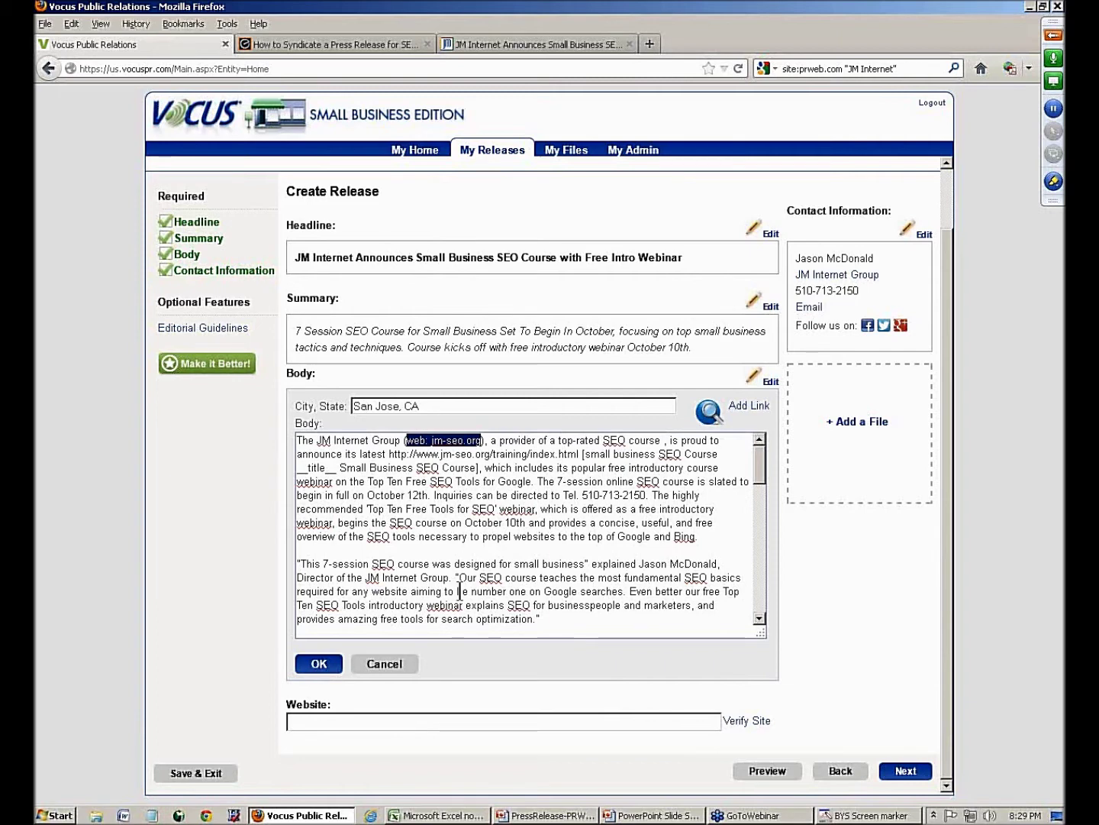
{"action": "left_click_drag", "start_coordinate": [577, 495], "coordinate": [663, 501]}
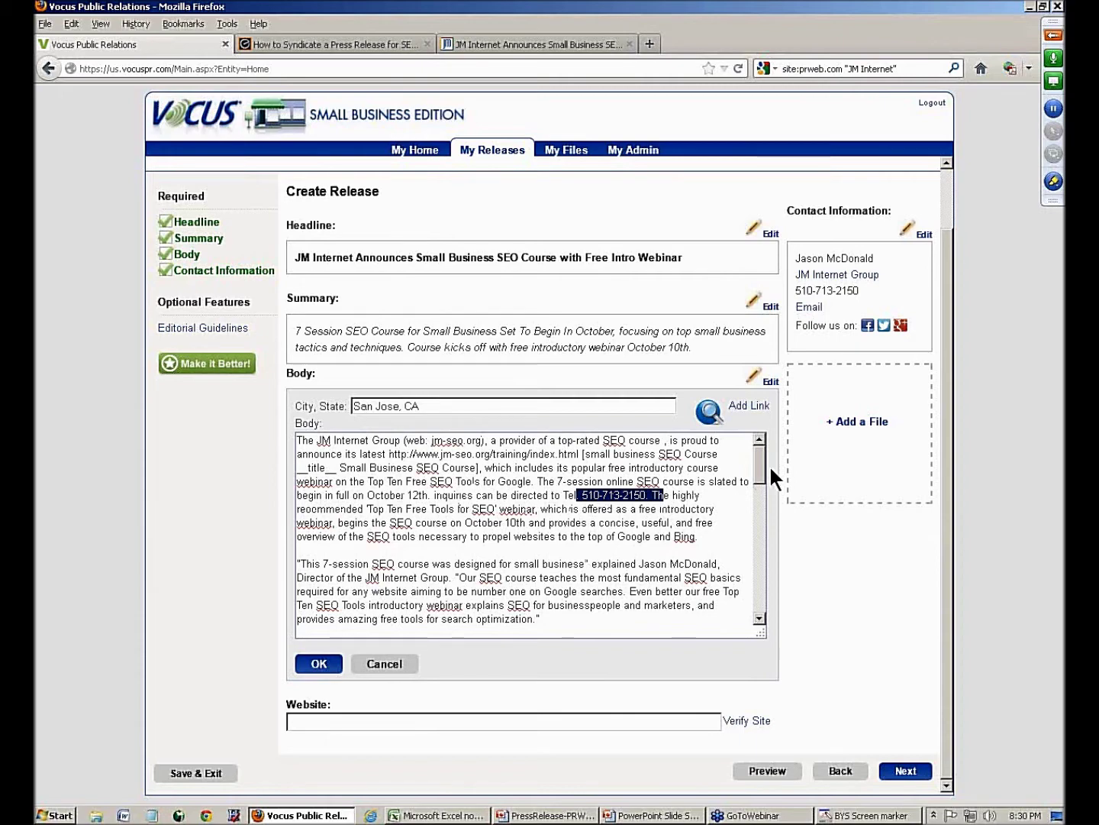
{"action": "left_click_drag", "start_coordinate": [764, 461], "coordinate": [758, 544]}
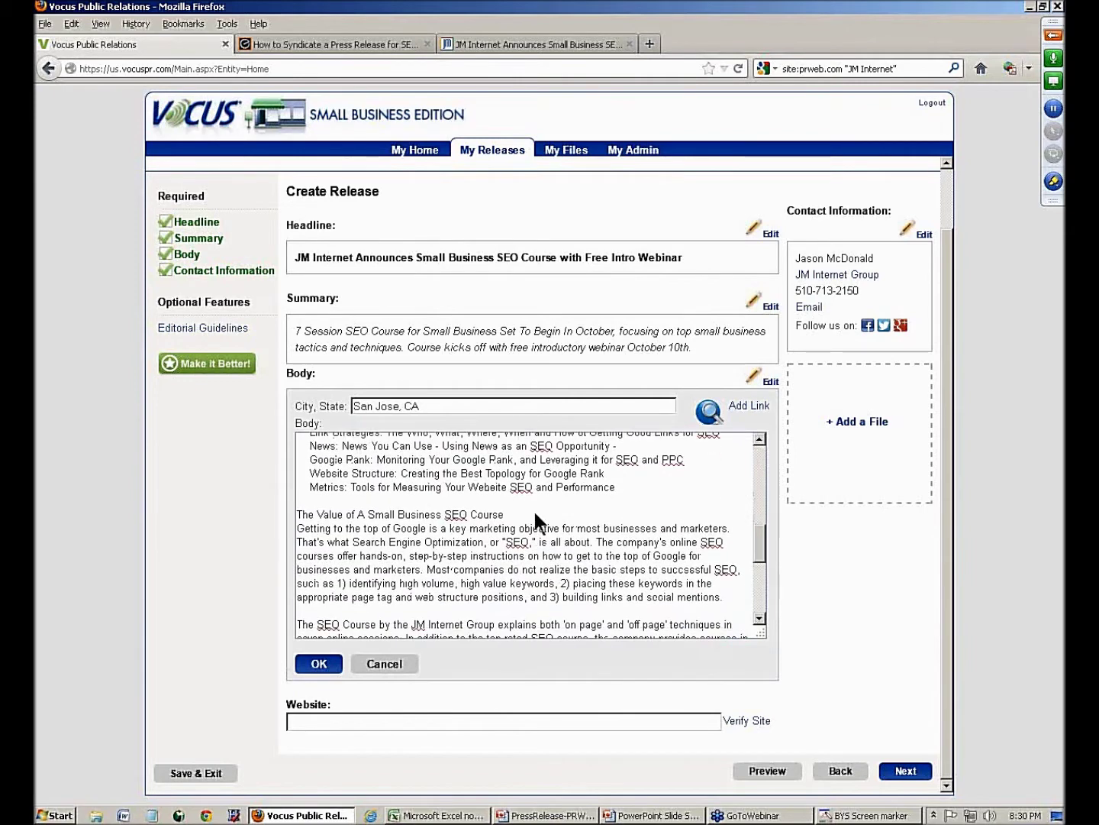
{"action": "key", "text": "Return"}
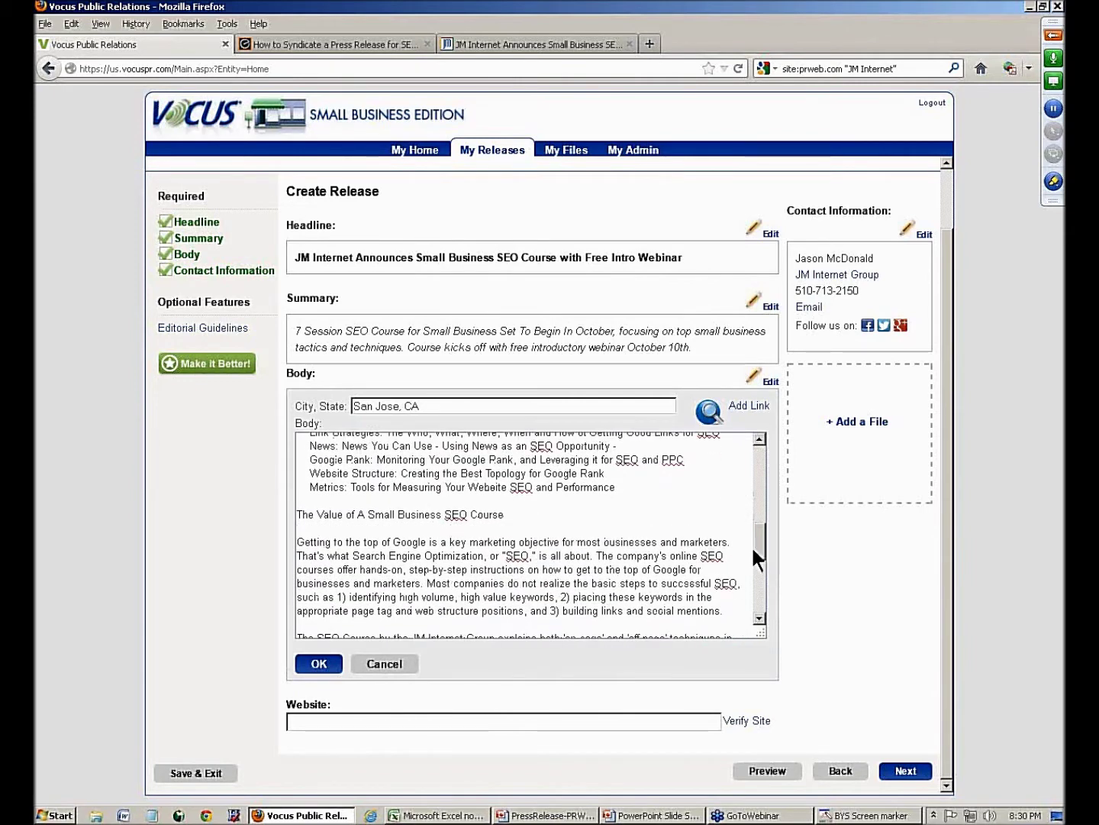
{"action": "left_click_drag", "start_coordinate": [756, 547], "coordinate": [757, 612]}
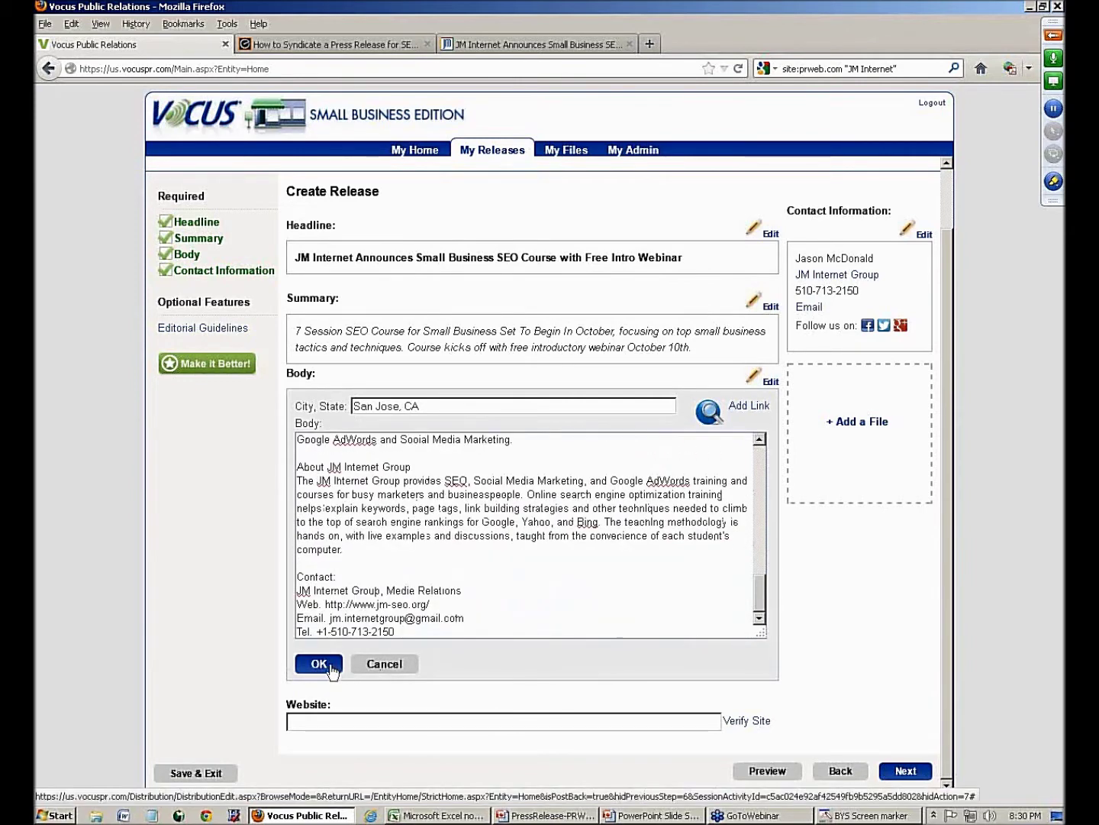
{"action": "left_click", "coordinate": [328, 663]}
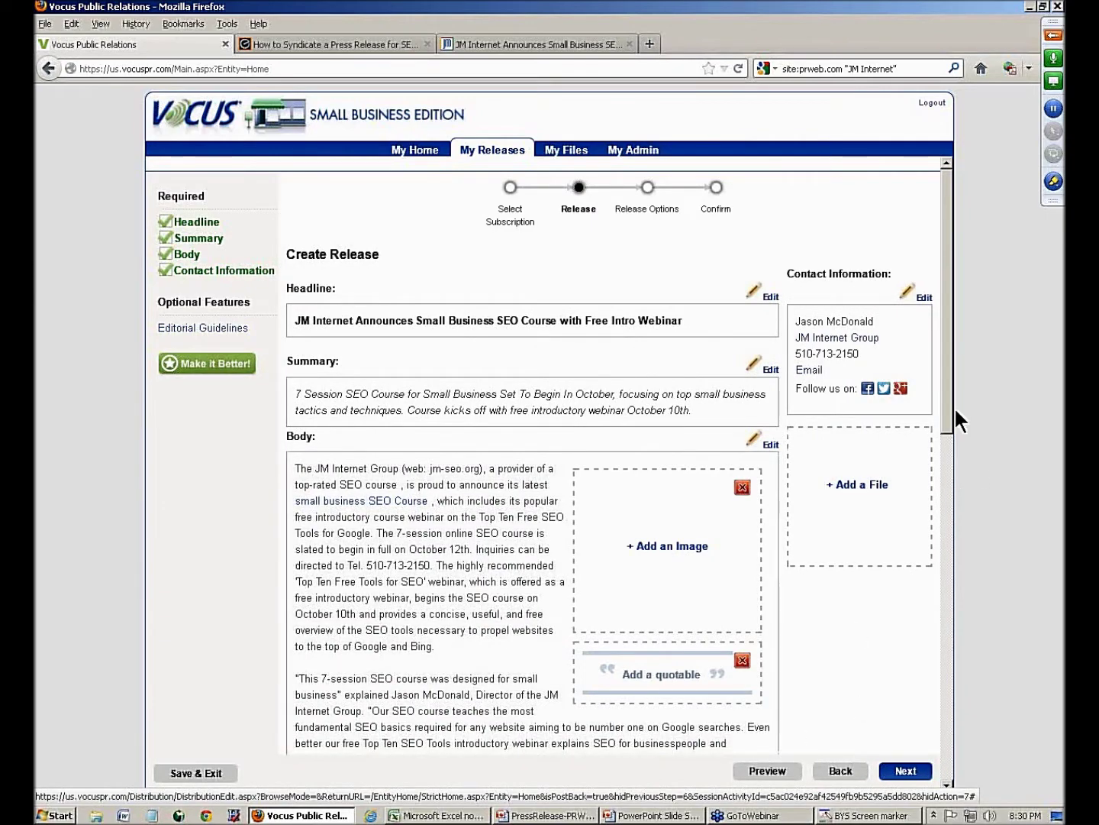
{"action": "left_click_drag", "start_coordinate": [951, 412], "coordinate": [952, 603]}
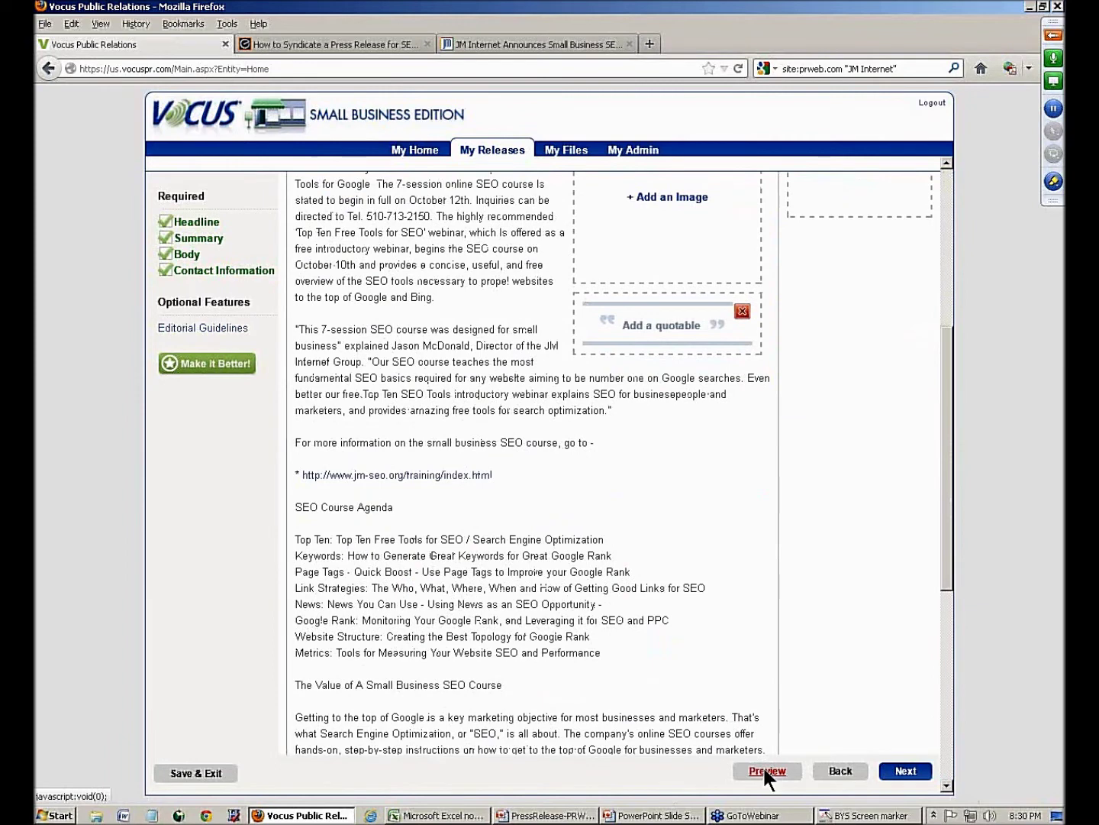
{"action": "left_click", "coordinate": [765, 771]}
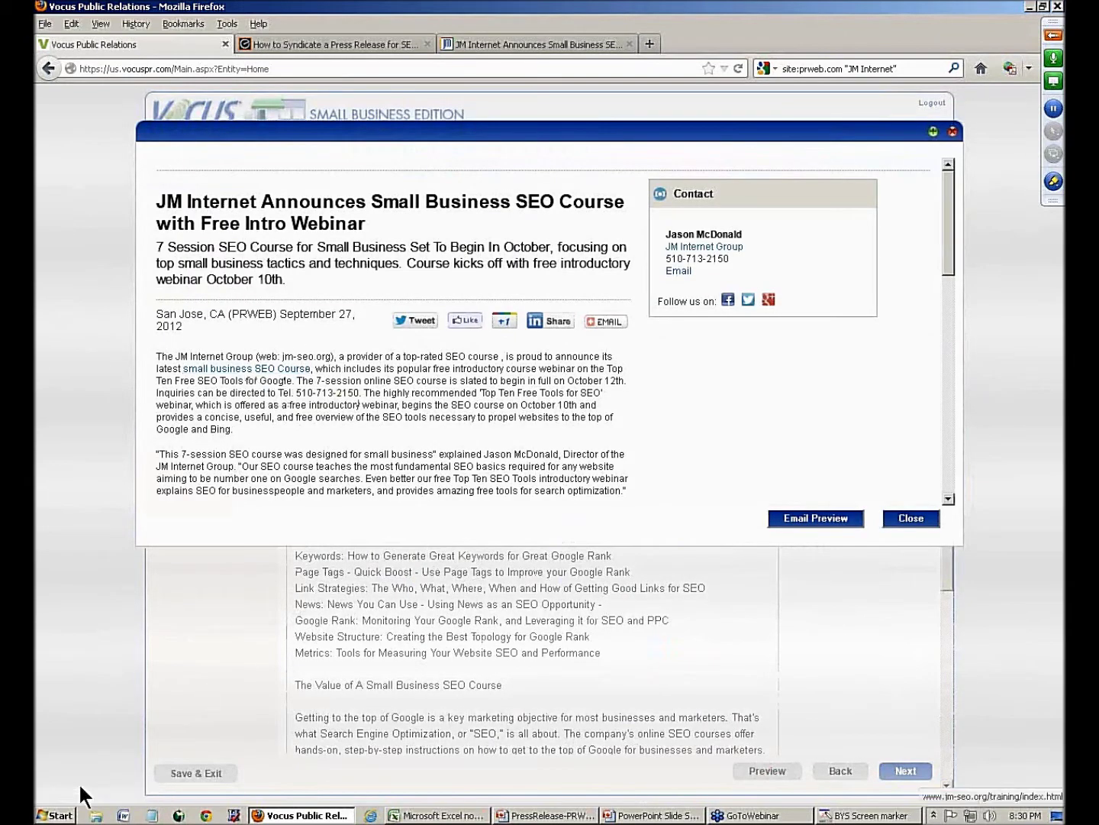
{"action": "left_click", "coordinate": [229, 369]}
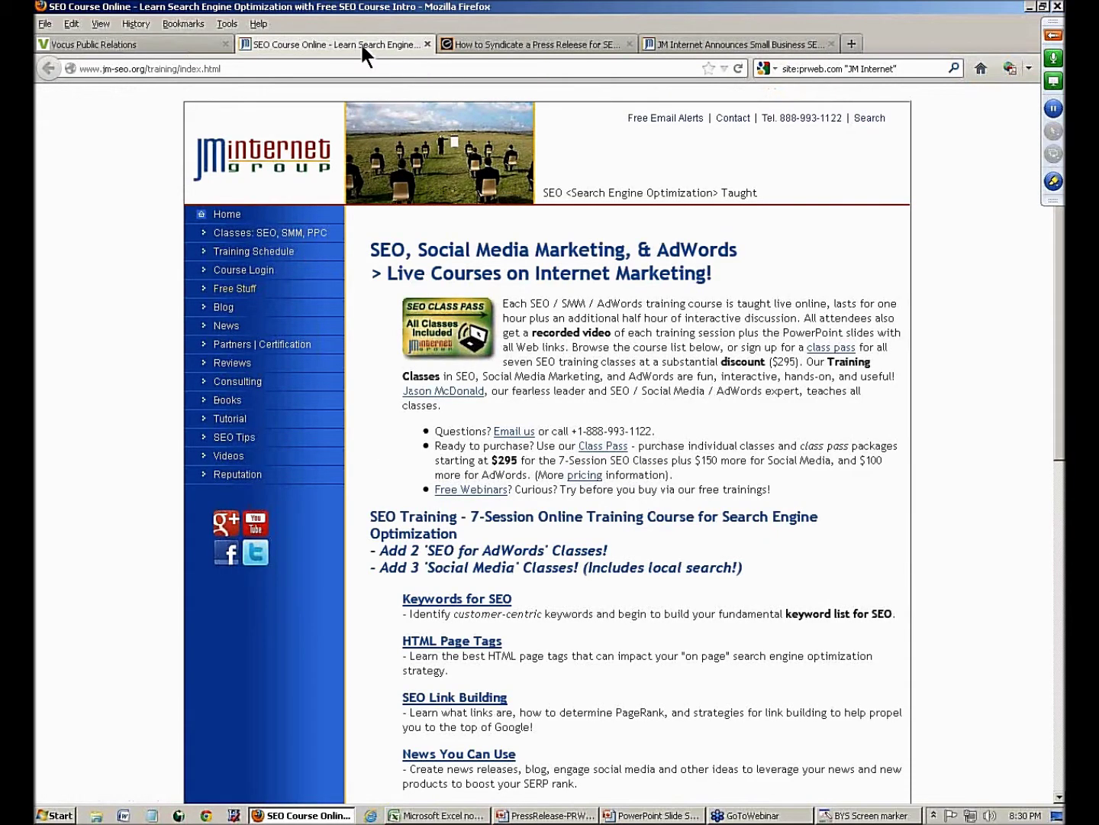
{"action": "left_click", "coordinate": [428, 44]}
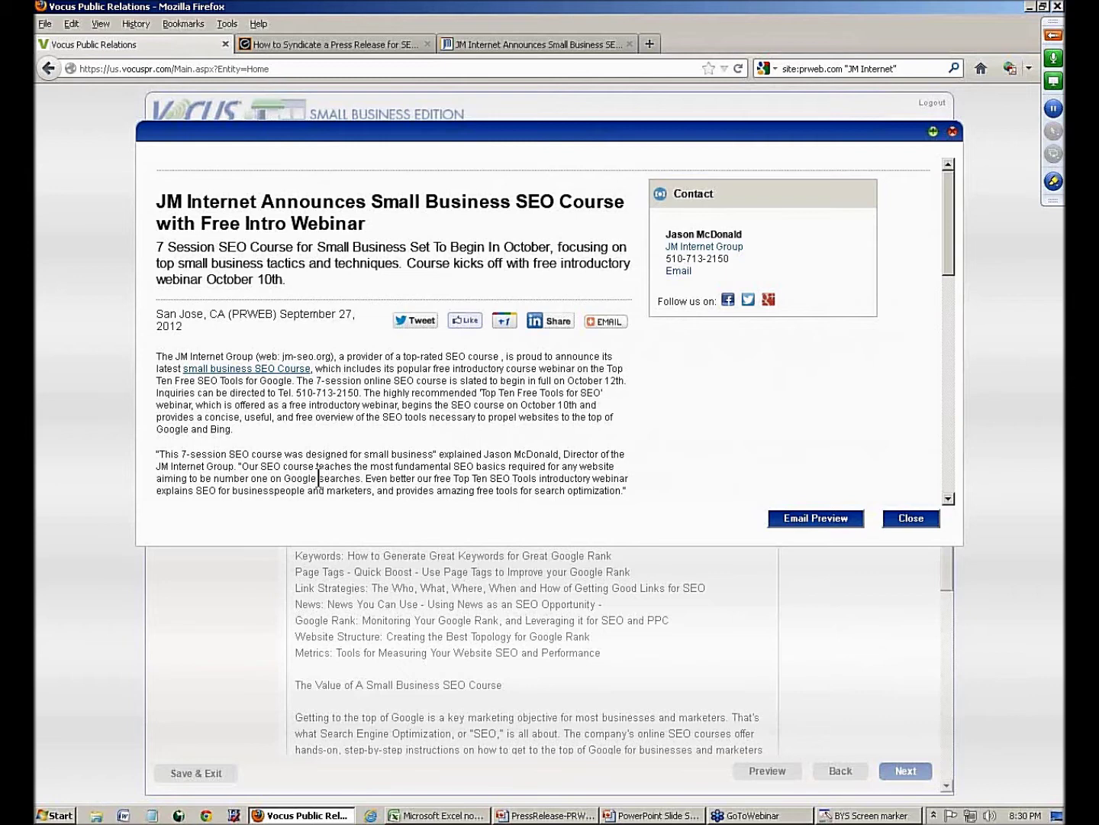
{"action": "left_click", "coordinate": [903, 522]}
- Insert the JM Internet Group logo from the last page of saved attachments into the body
{"action": "left_click_drag", "start_coordinate": [954, 506], "coordinate": [947, 298]}
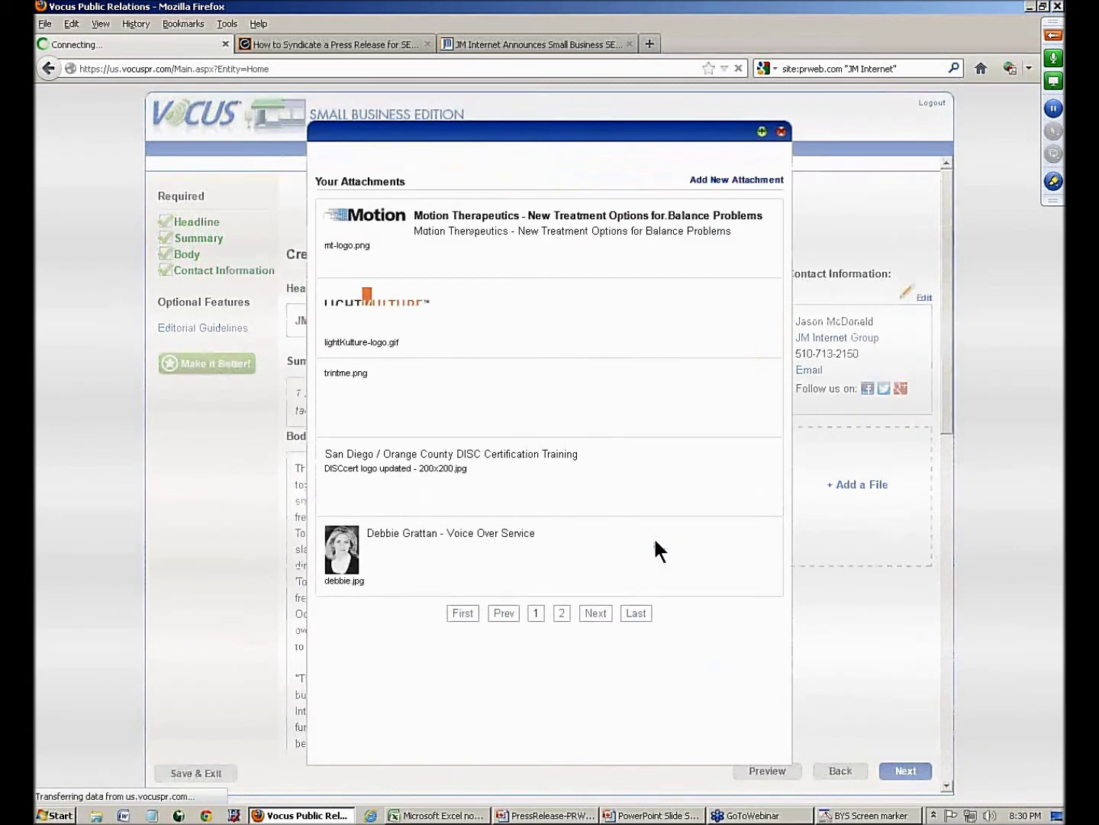
{"action": "left_click", "coordinate": [629, 613]}
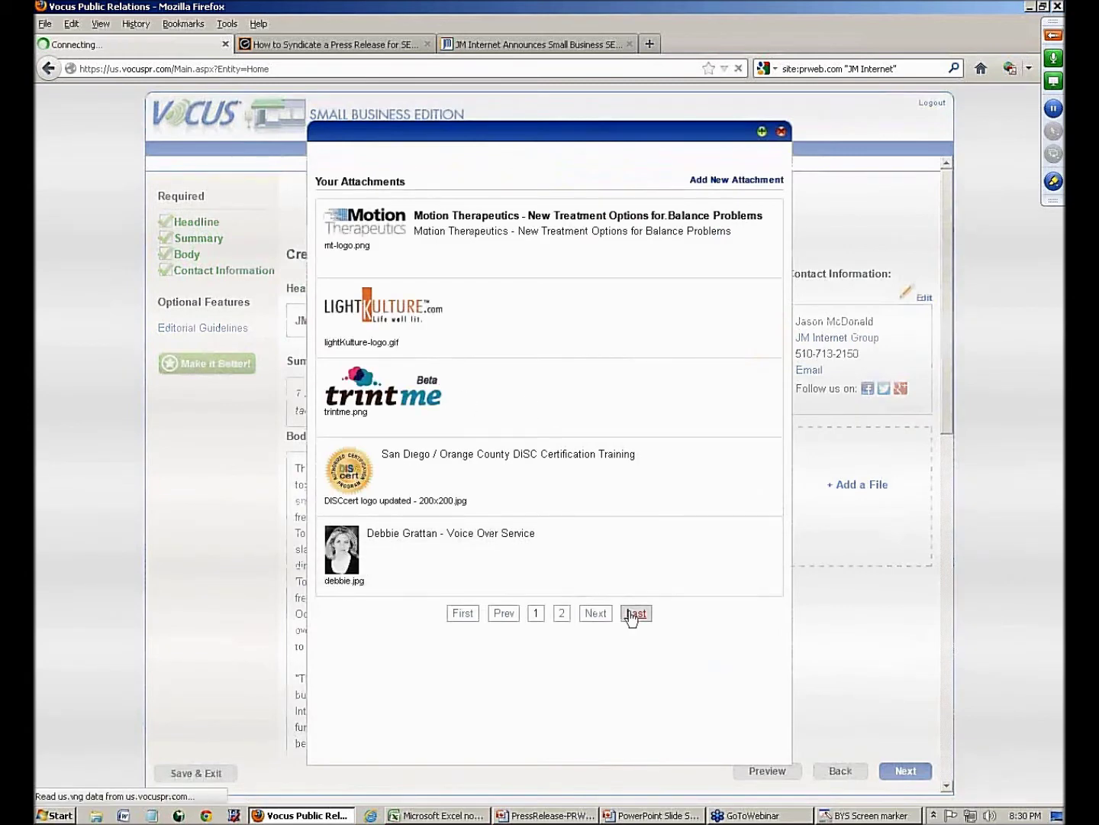
{"action": "left_click", "coordinate": [377, 311]}
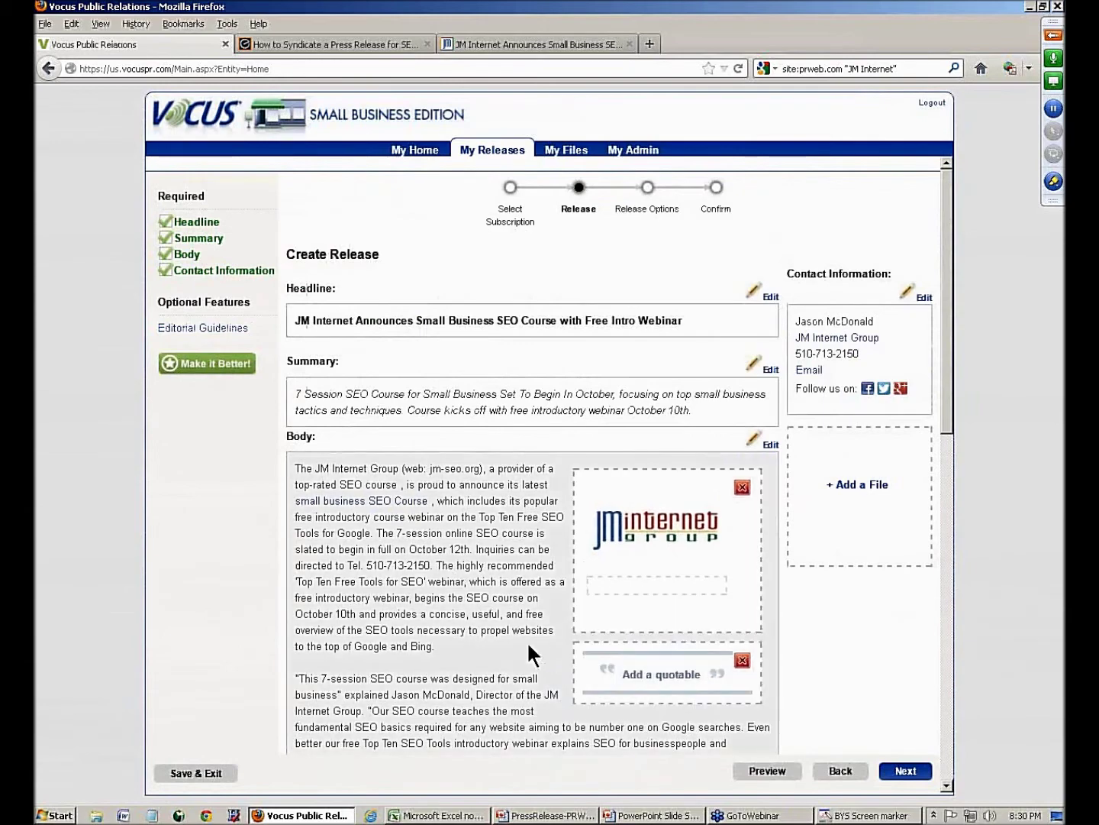
{"action": "scroll", "coordinate": [527, 641], "scroll_direction": "down", "scroll_amount": 2}
- Copy the sentence 'This 7-session SEO course was designed for small business' from the body
{"action": "left_click", "coordinate": [329, 581]}
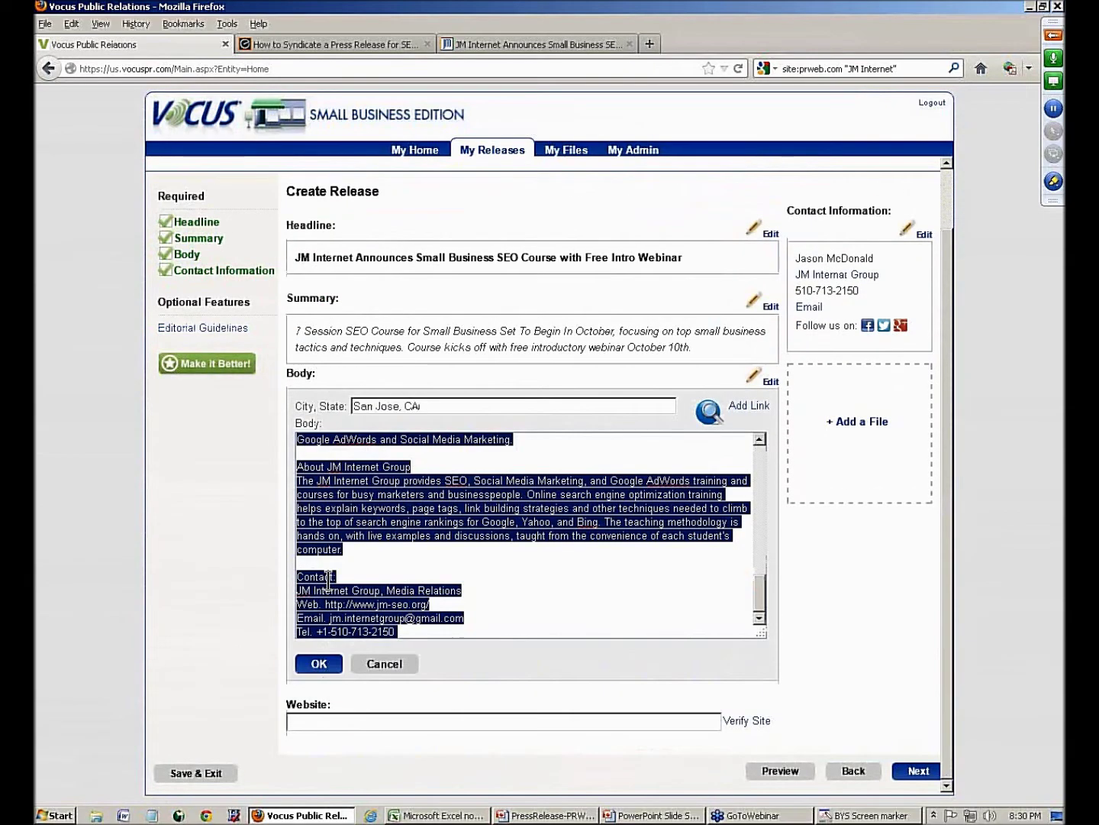
{"action": "left_click_drag", "start_coordinate": [757, 591], "coordinate": [756, 458]}
{"action": "left_click", "coordinate": [299, 561]}
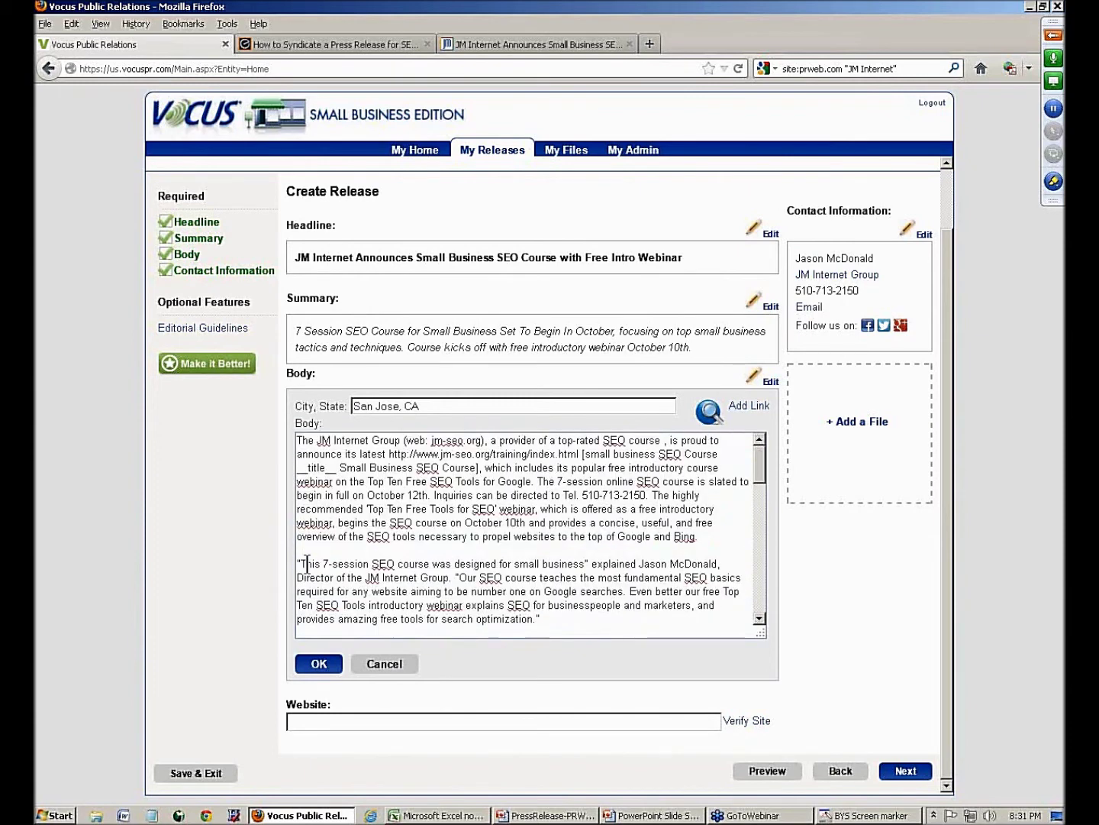
{"action": "left_click_drag", "start_coordinate": [299, 564], "coordinate": [584, 564]}
{"action": "key", "text": "ctrl+c"}
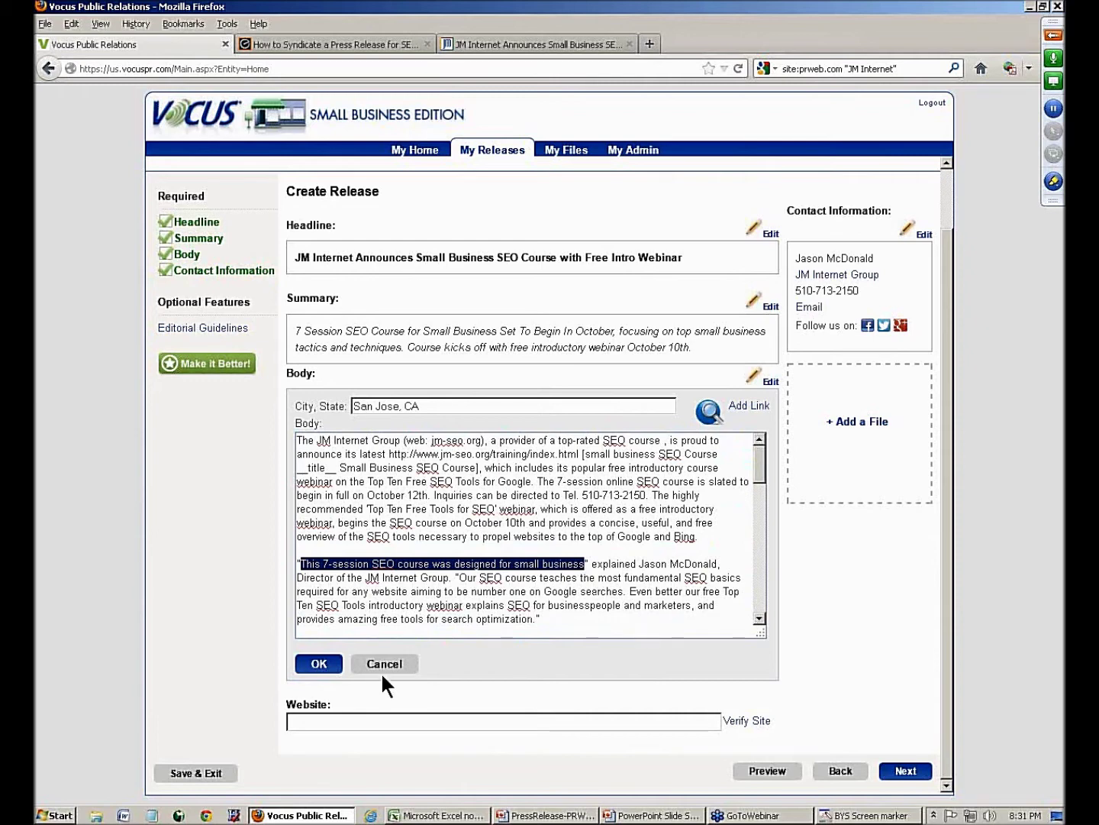
{"action": "left_click", "coordinate": [318, 664]}
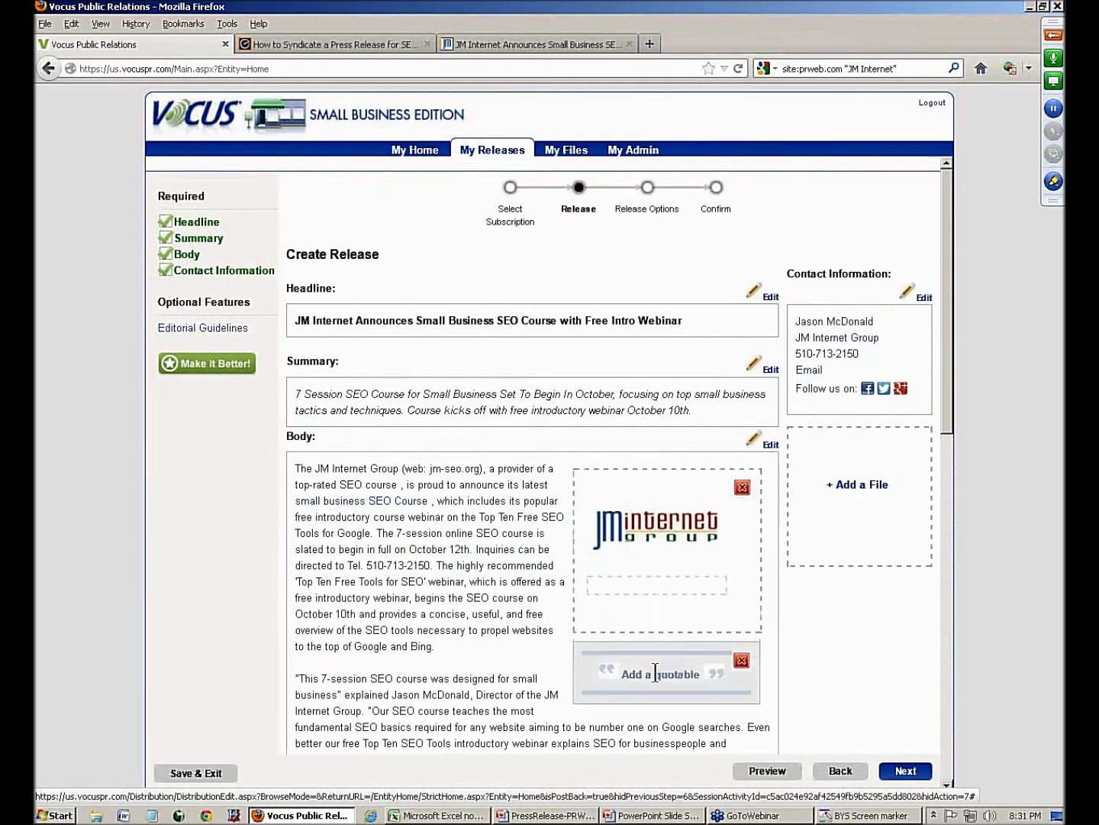
- Paste the sentence into the quotable and end it with a period
{"action": "left_click", "coordinate": [655, 672]}
{"action": "key", "text": "ctrl+v"}
{"action": "type", "text": "."}
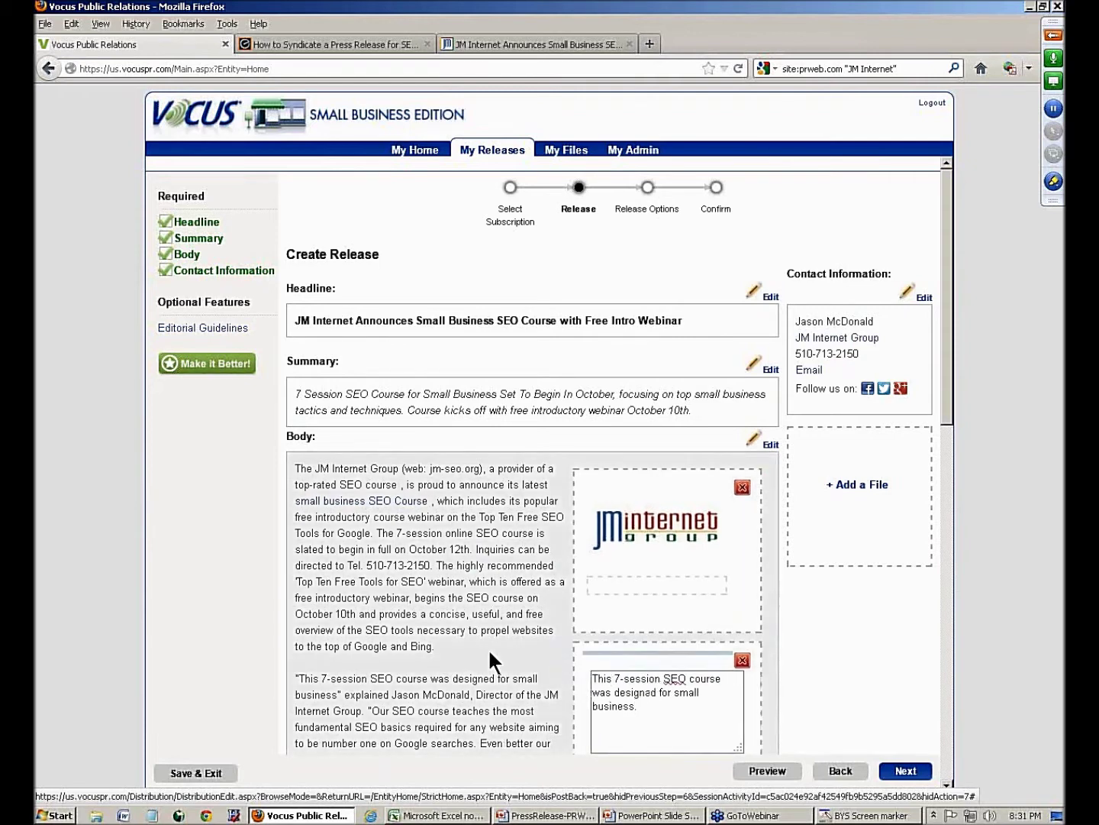
- Recheck the body without changes, then bring up the headline for editing
{"action": "left_click", "coordinate": [487, 648]}
{"action": "left_click", "coordinate": [203, 471]}
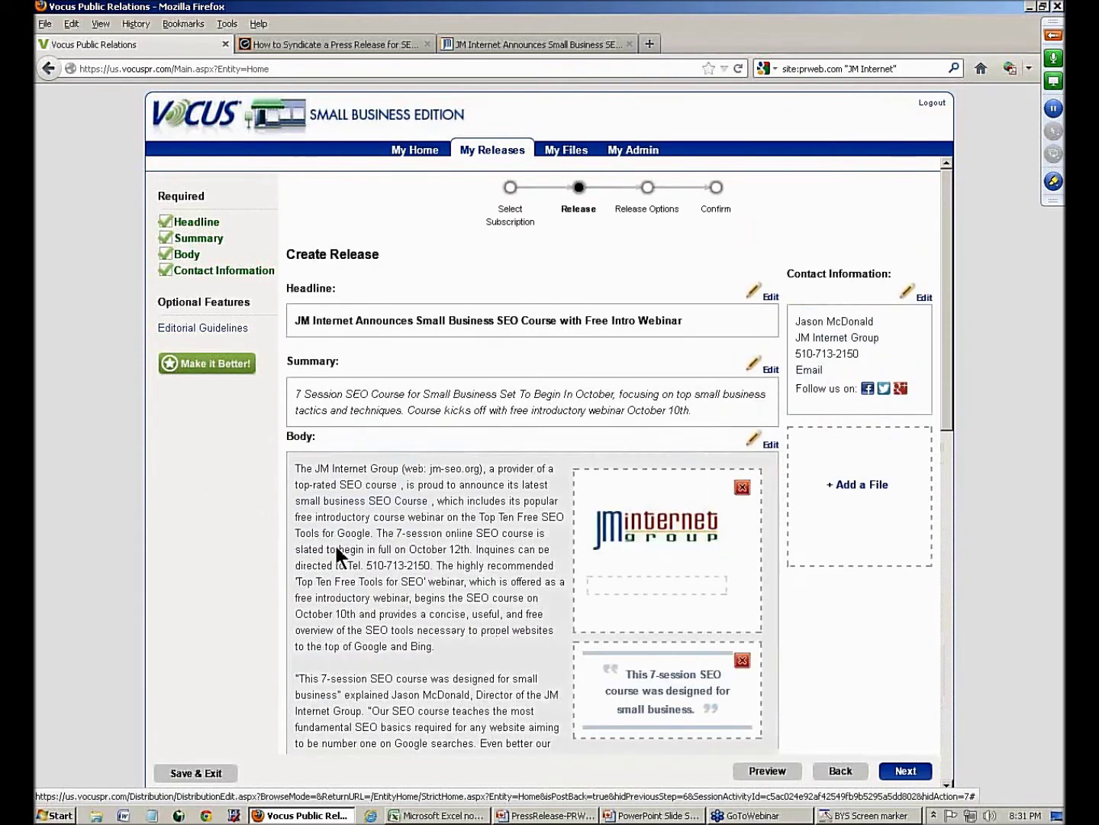
{"action": "scroll", "coordinate": [344, 505], "scroll_direction": "down", "scroll_amount": 2}
{"action": "left_click", "coordinate": [374, 228]}
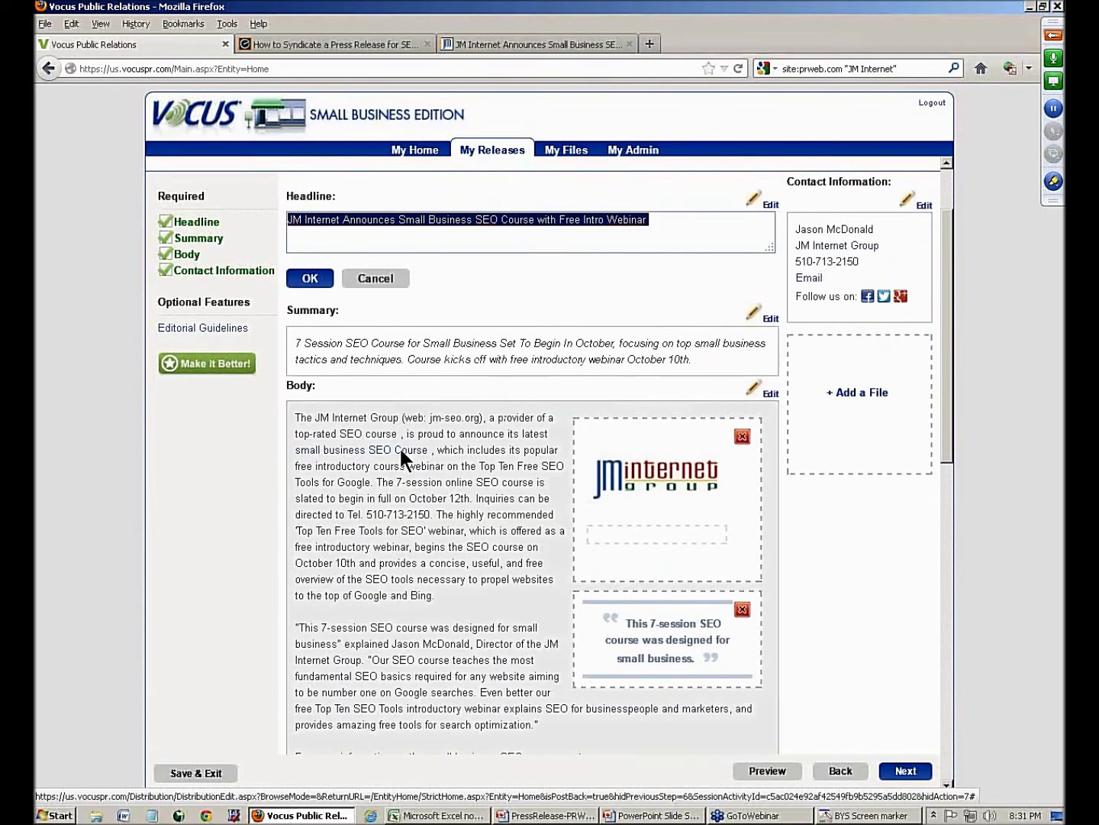
{"action": "mouse_move", "coordinate": [505, 352]}
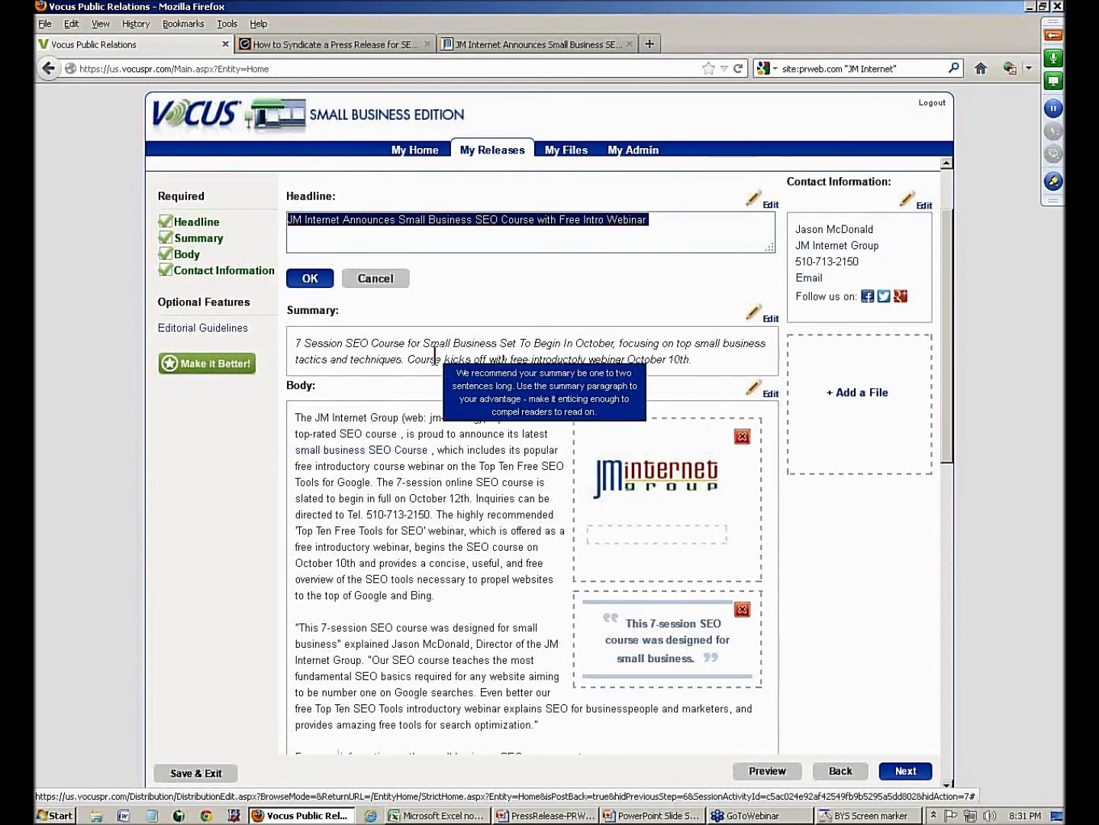
{"action": "mouse_move", "coordinate": [368, 450]}
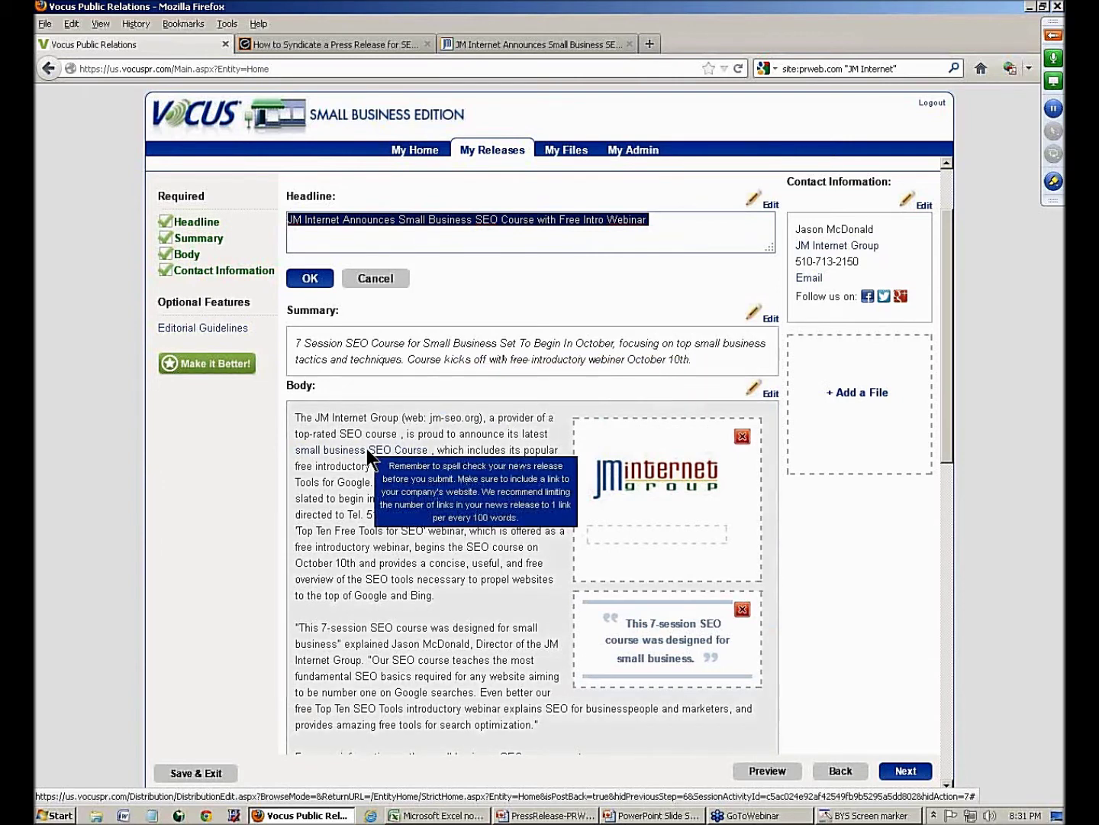
{"action": "left_click_drag", "start_coordinate": [944, 411], "coordinate": [944, 746]}
{"action": "left_click", "coordinate": [362, 716]}
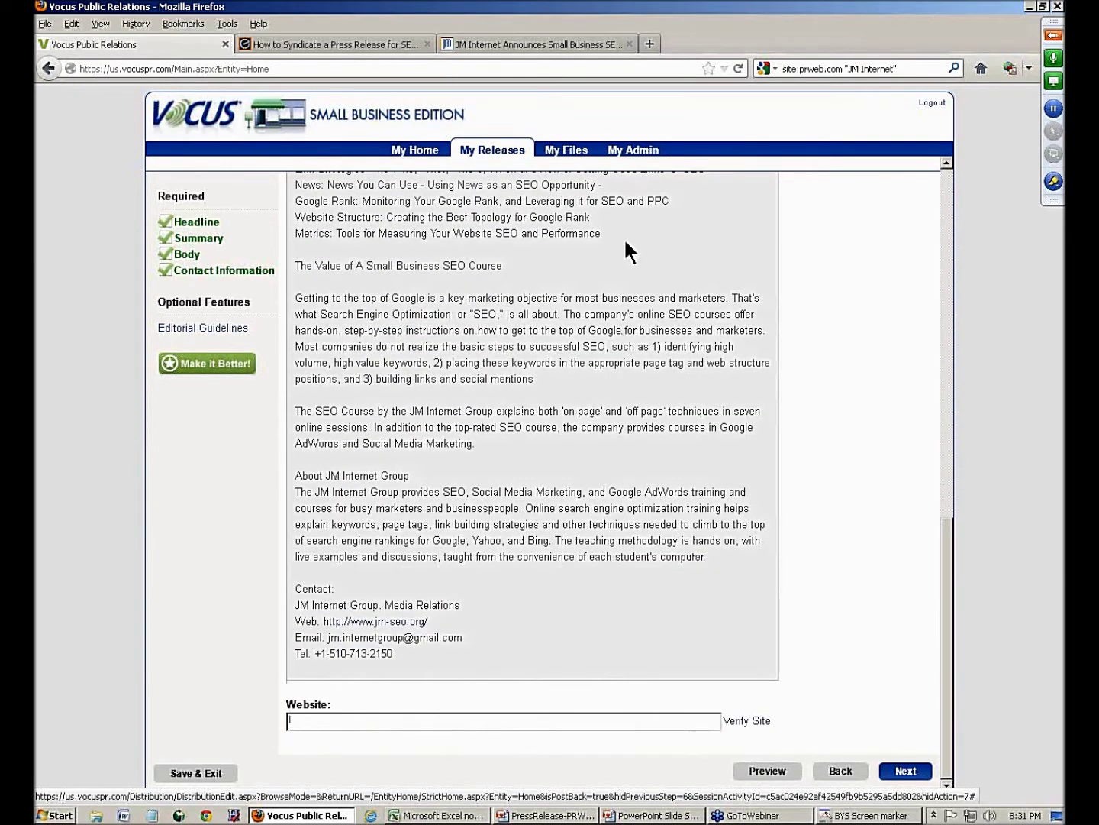
{"action": "left_click", "coordinate": [511, 43]}
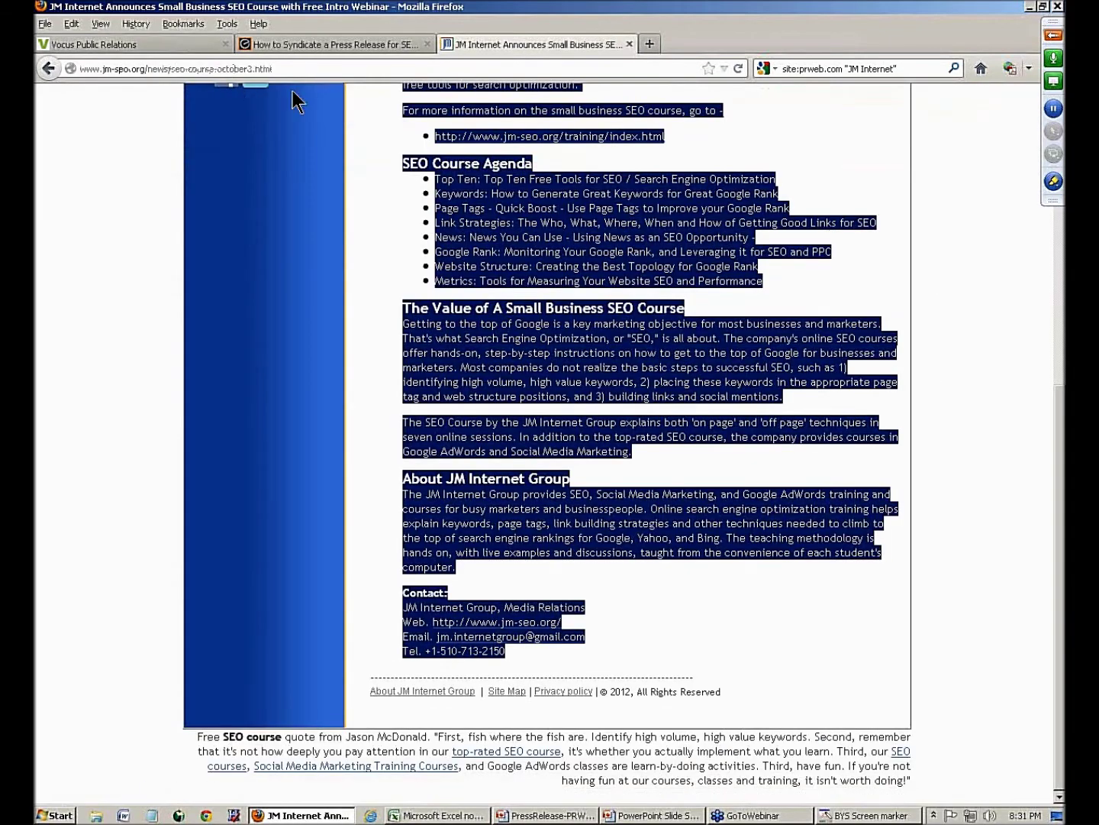
{"action": "scroll", "coordinate": [393, 210], "scroll_direction": "up", "scroll_amount": 8}
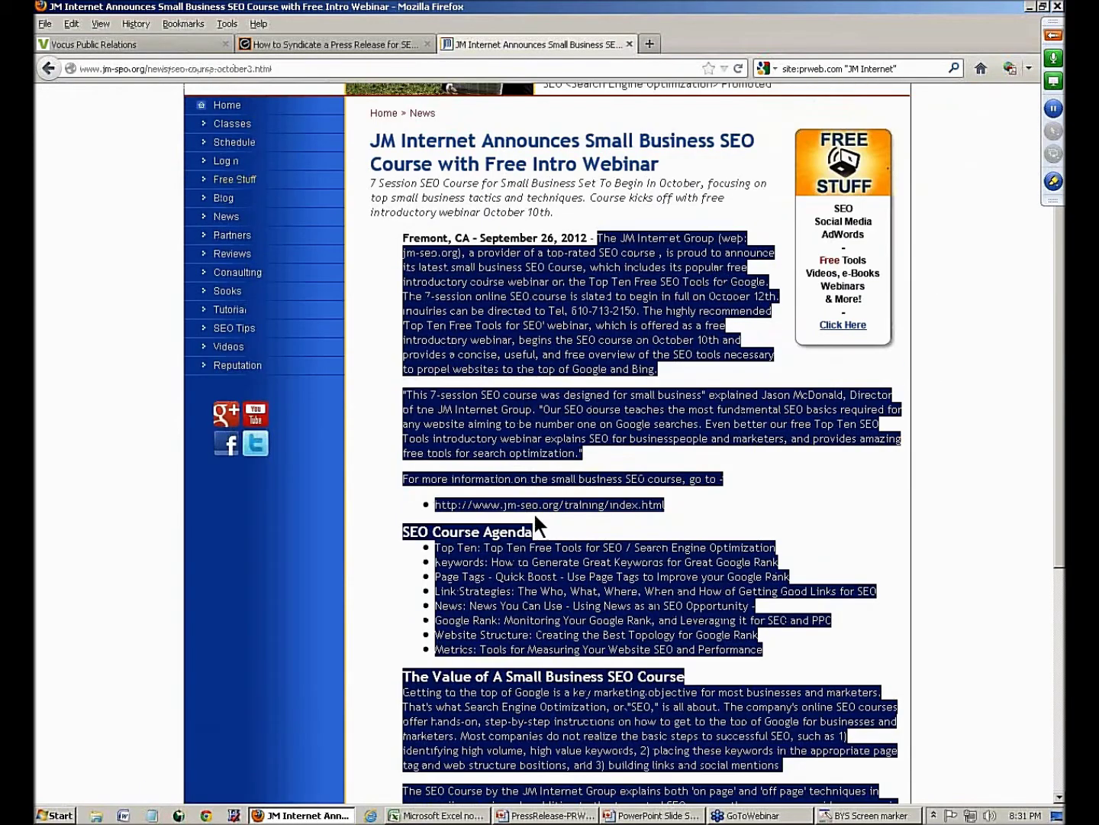
{"action": "left_click", "coordinate": [513, 508]}
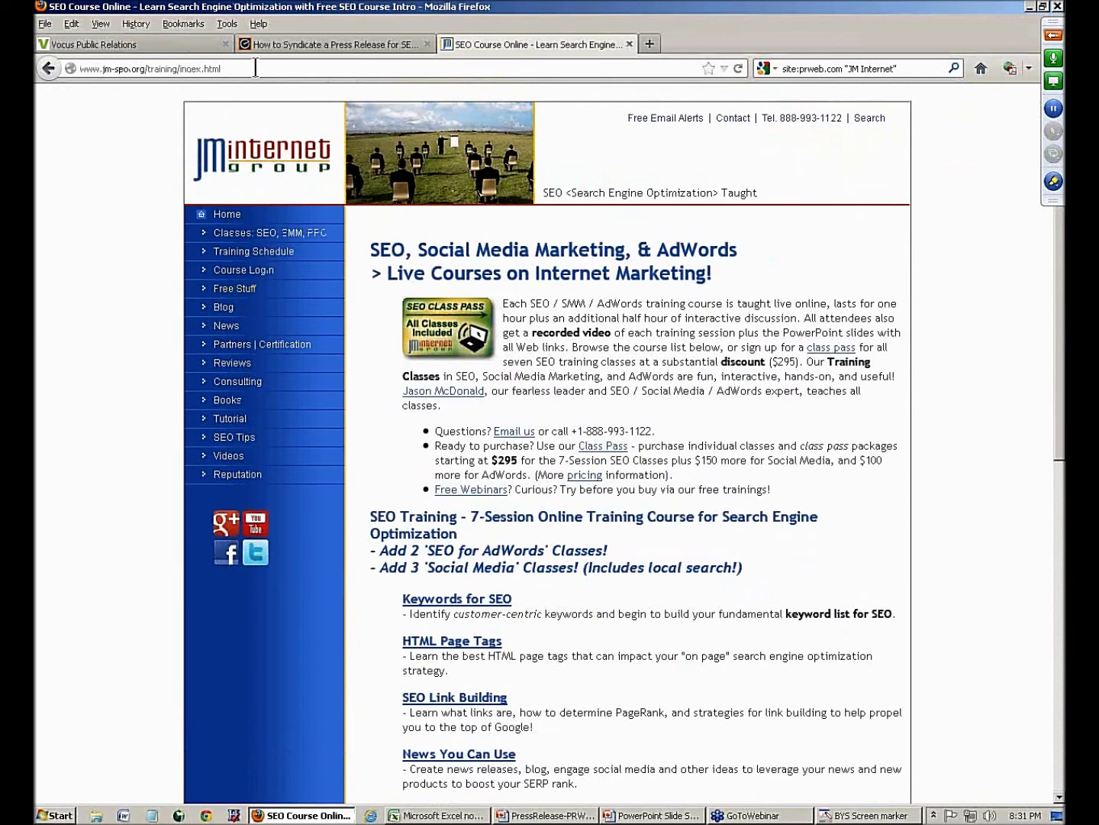
{"action": "left_click", "coordinate": [257, 68]}
{"action": "right_click", "coordinate": [256, 67]}
{"action": "left_click", "coordinate": [270, 115]}
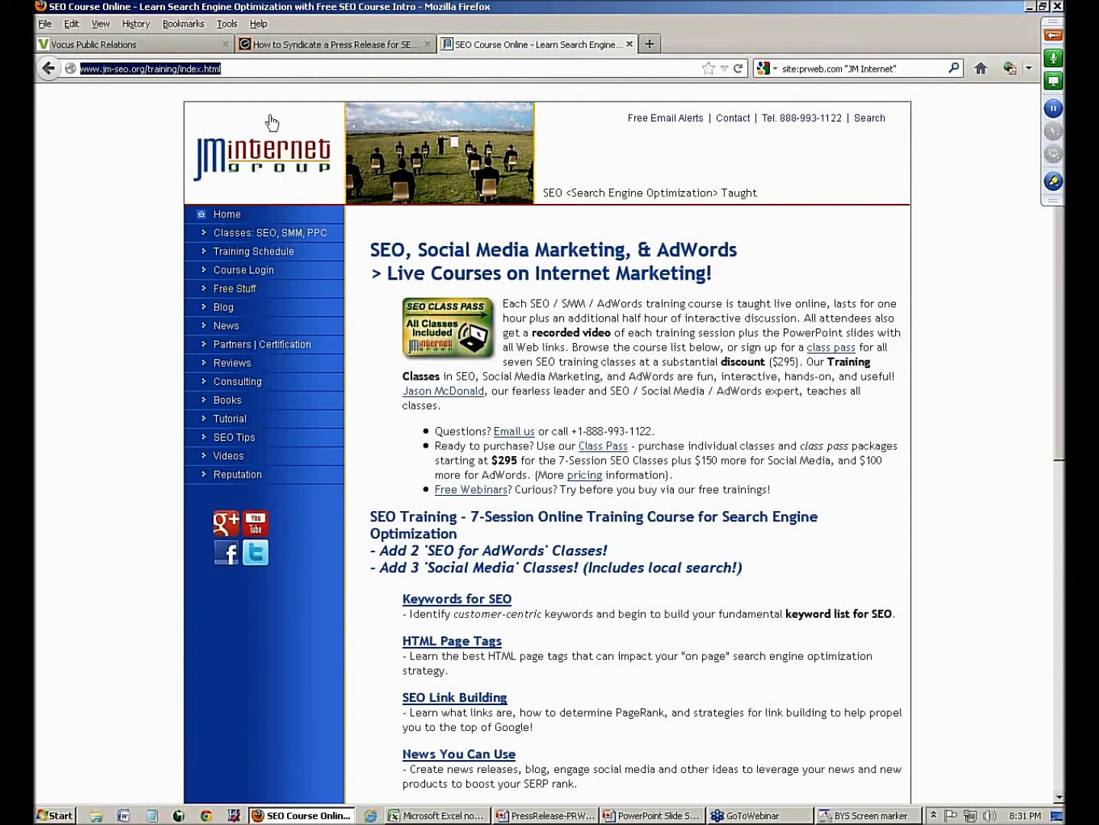
- Paste the training page address into the Website field and verify that the site opens
{"action": "left_click", "coordinate": [169, 45]}
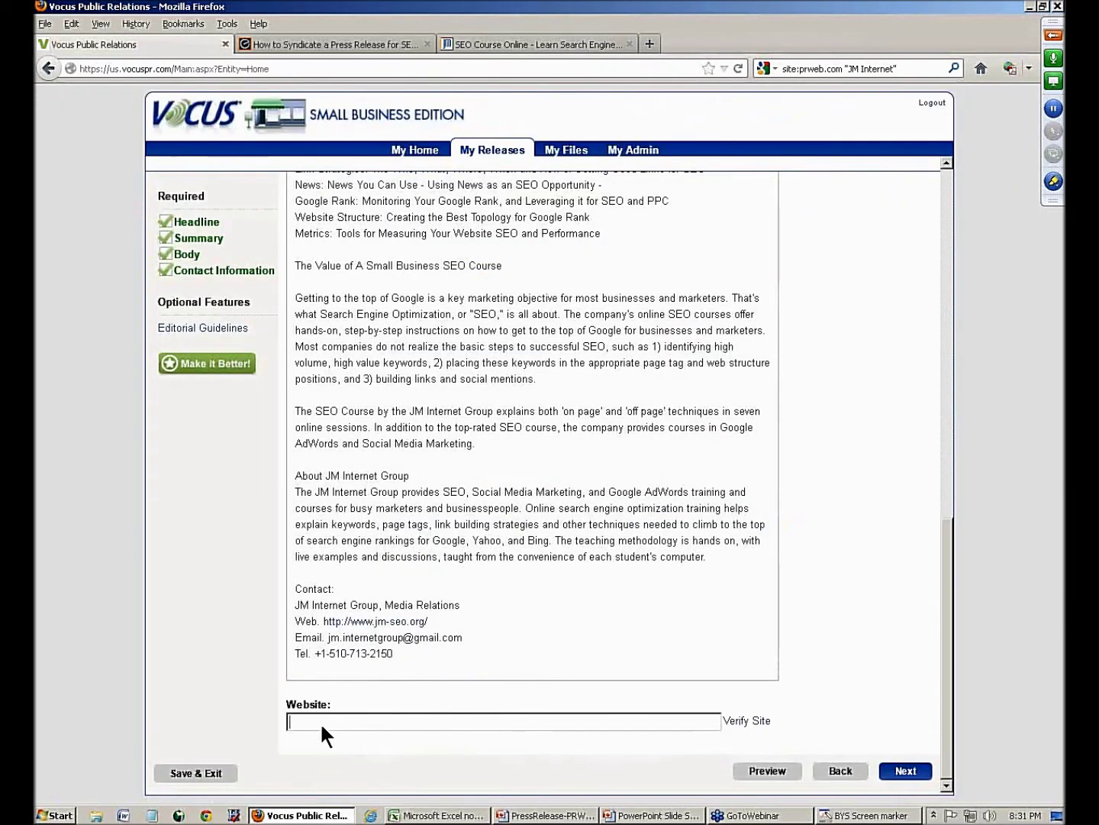
{"action": "left_click", "coordinate": [320, 721]}
{"action": "key", "text": "ctrl+v"}
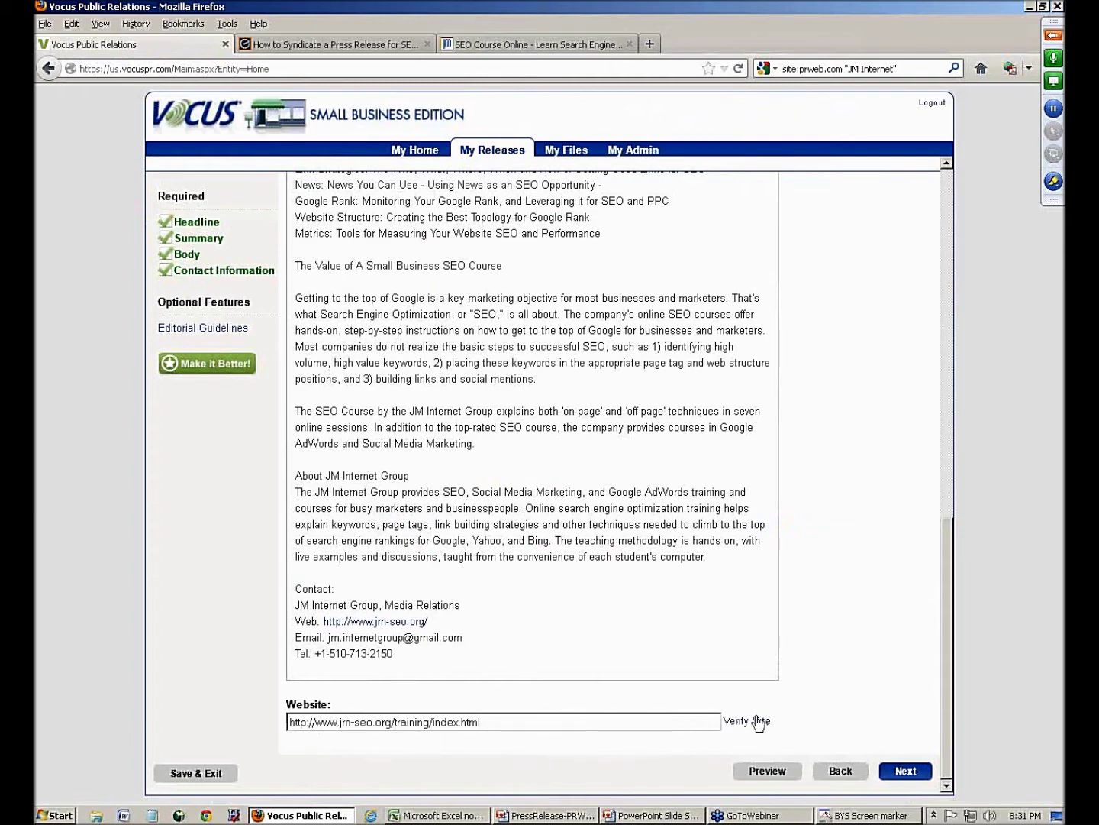
{"action": "left_click", "coordinate": [758, 721]}
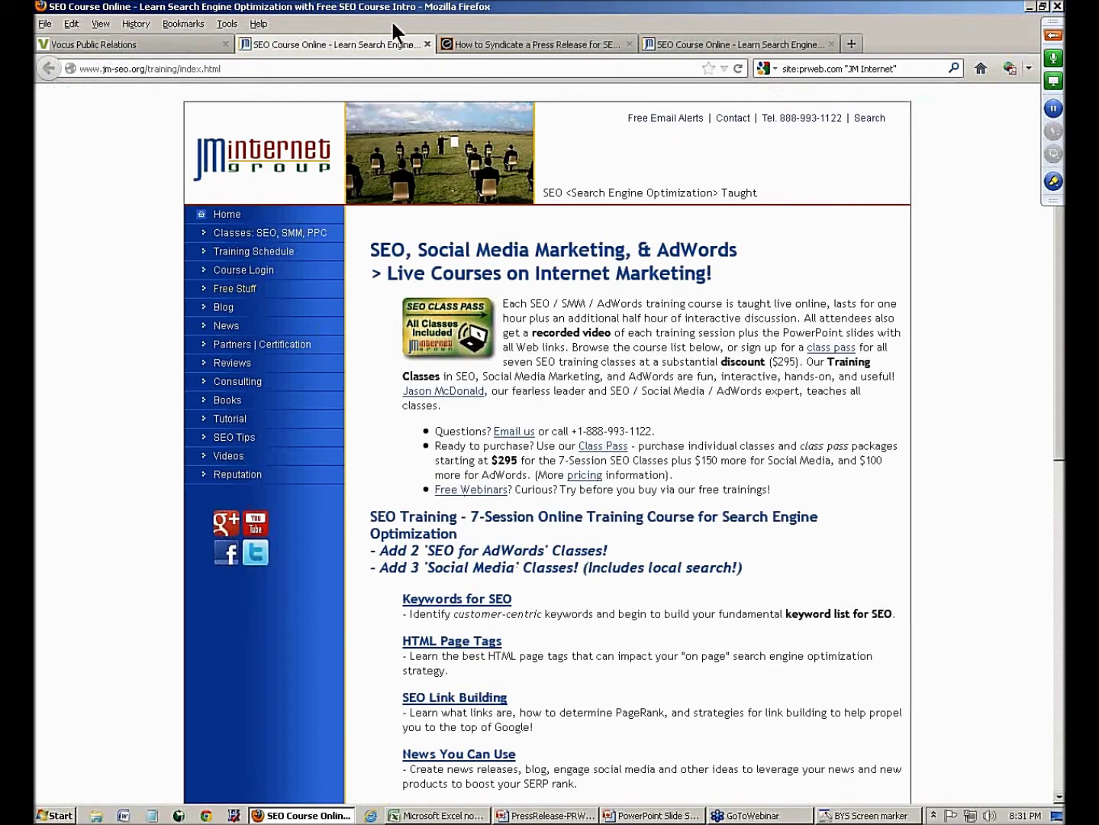
{"action": "left_click", "coordinate": [426, 44]}
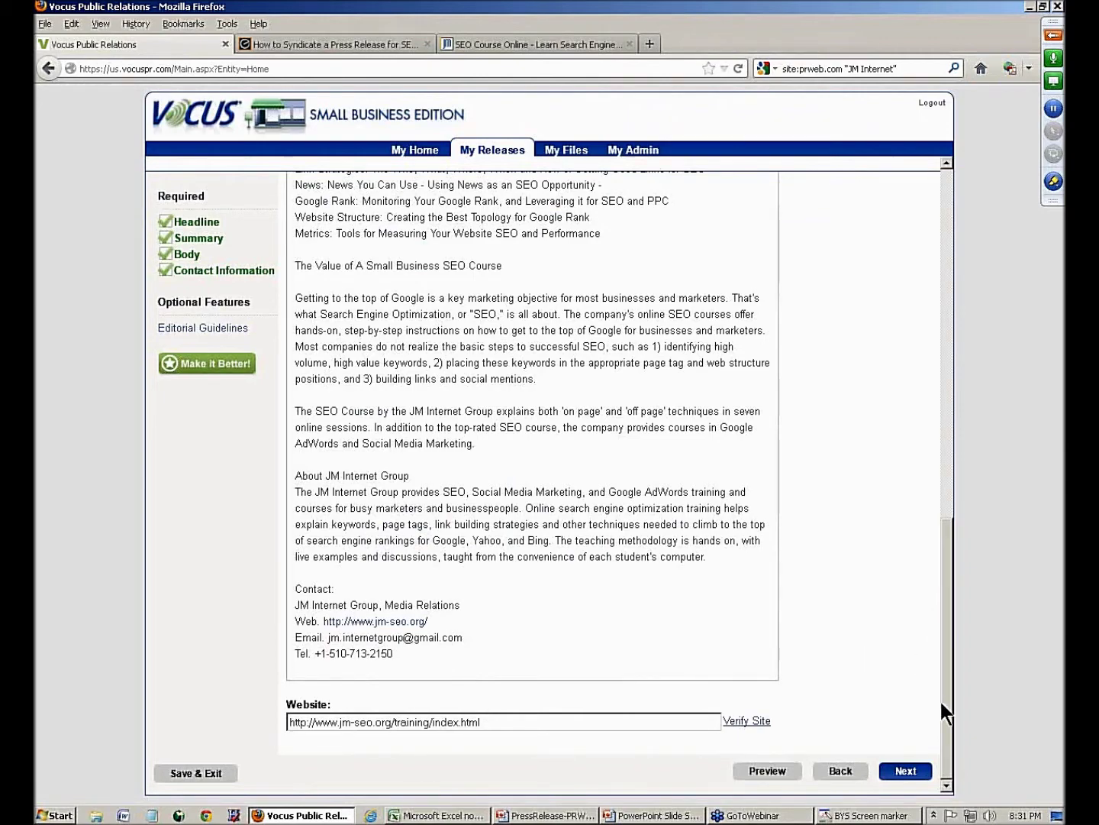
{"action": "left_click_drag", "start_coordinate": [943, 701], "coordinate": [935, 323]}
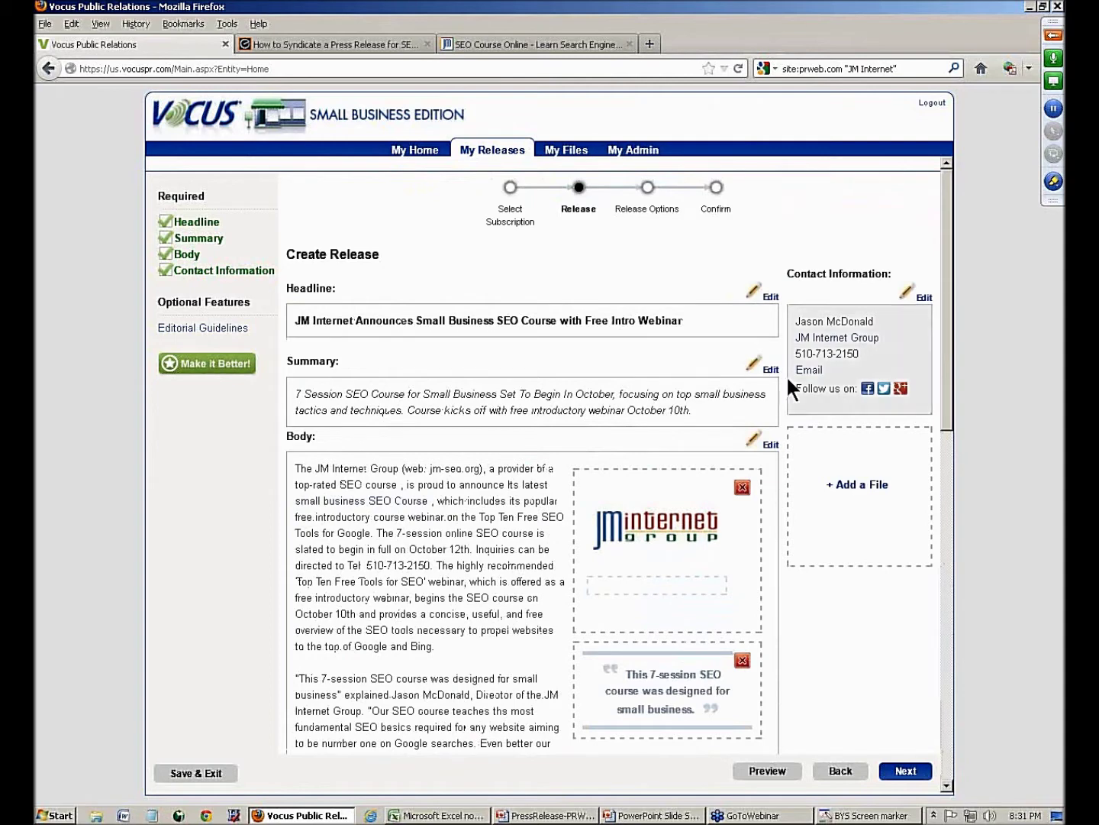
{"action": "mouse_move", "coordinate": [346, 505]}
{"action": "left_click_drag", "start_coordinate": [949, 374], "coordinate": [946, 766]}
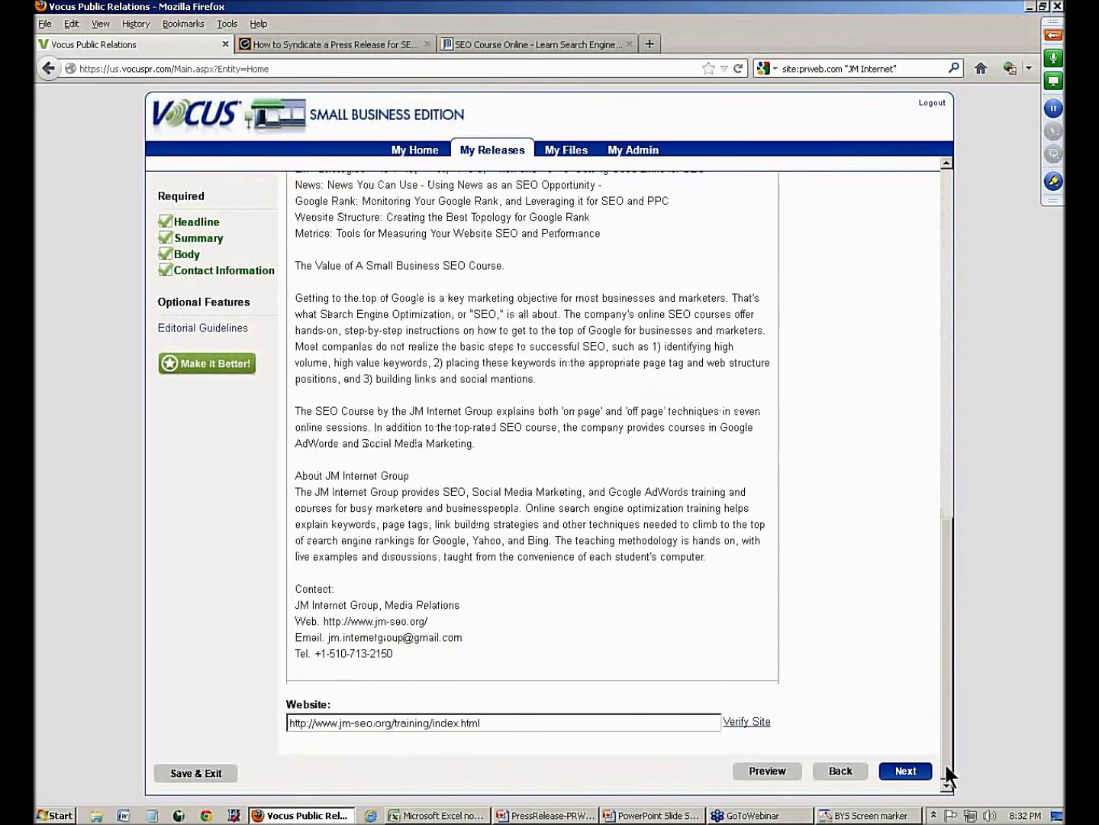
{"action": "left_click", "coordinate": [898, 766]}
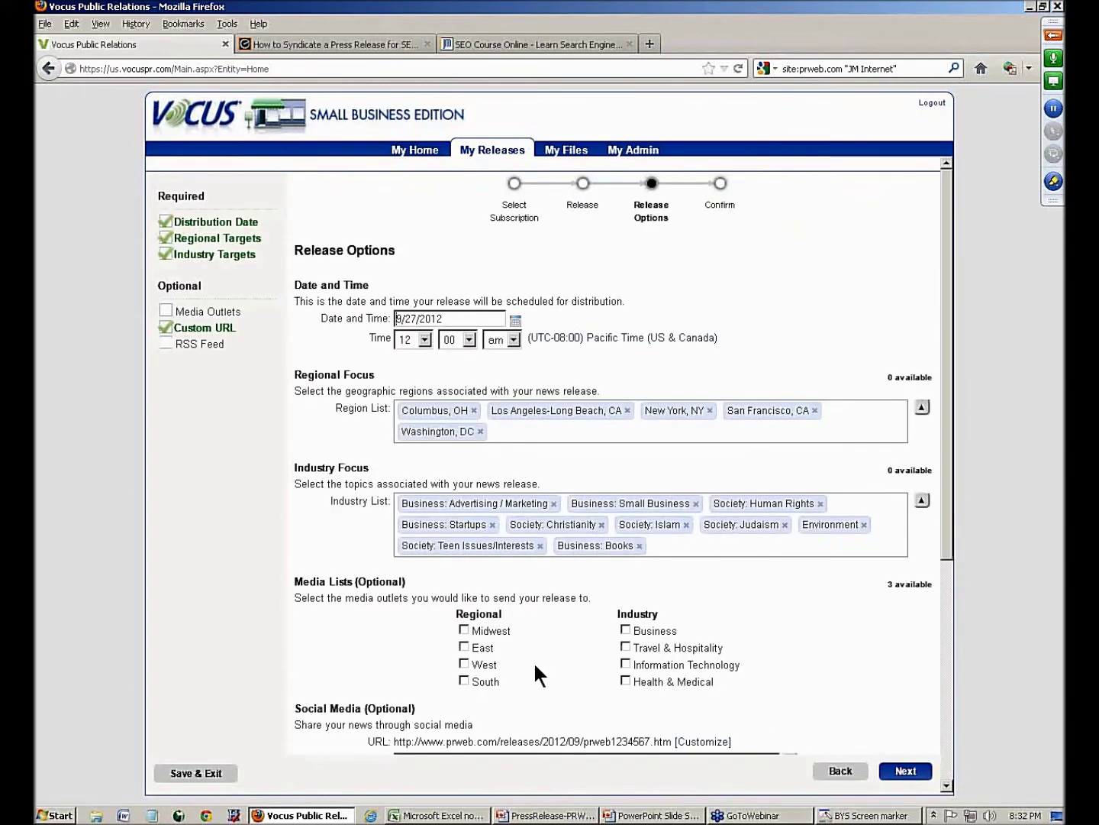
{"action": "left_click", "coordinate": [220, 771]}
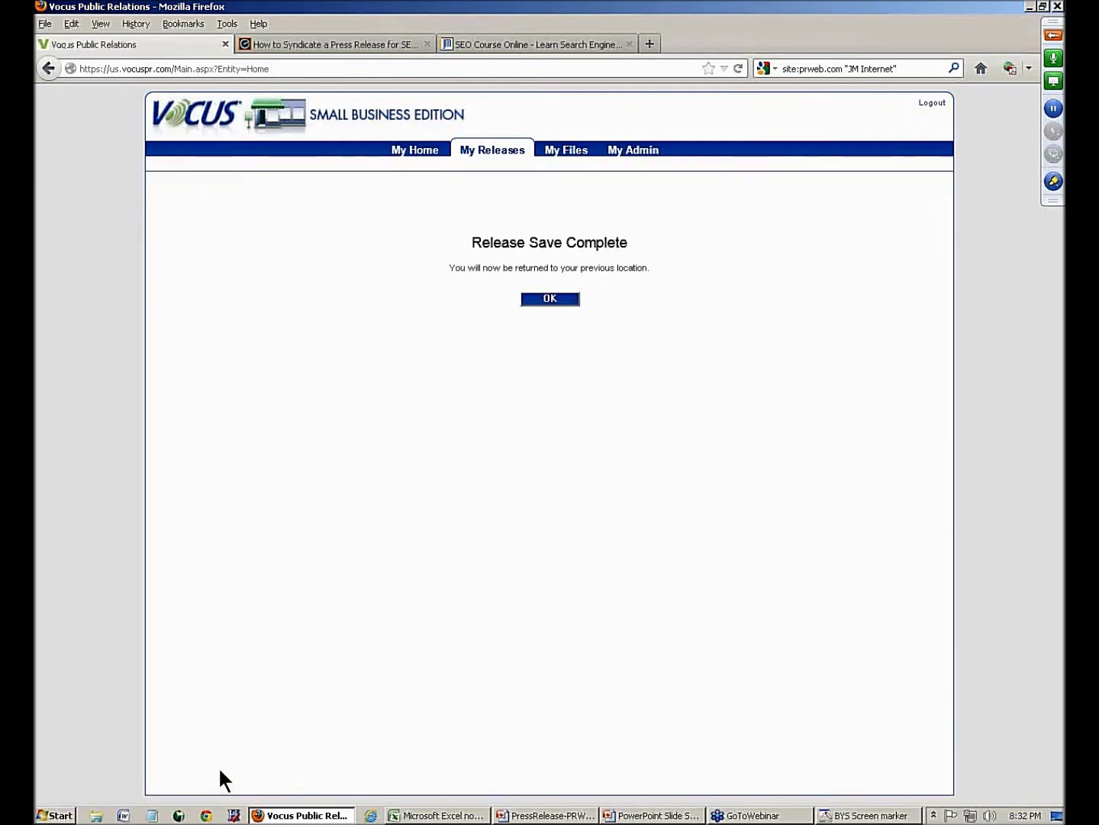
{"action": "left_click", "coordinate": [547, 299]}
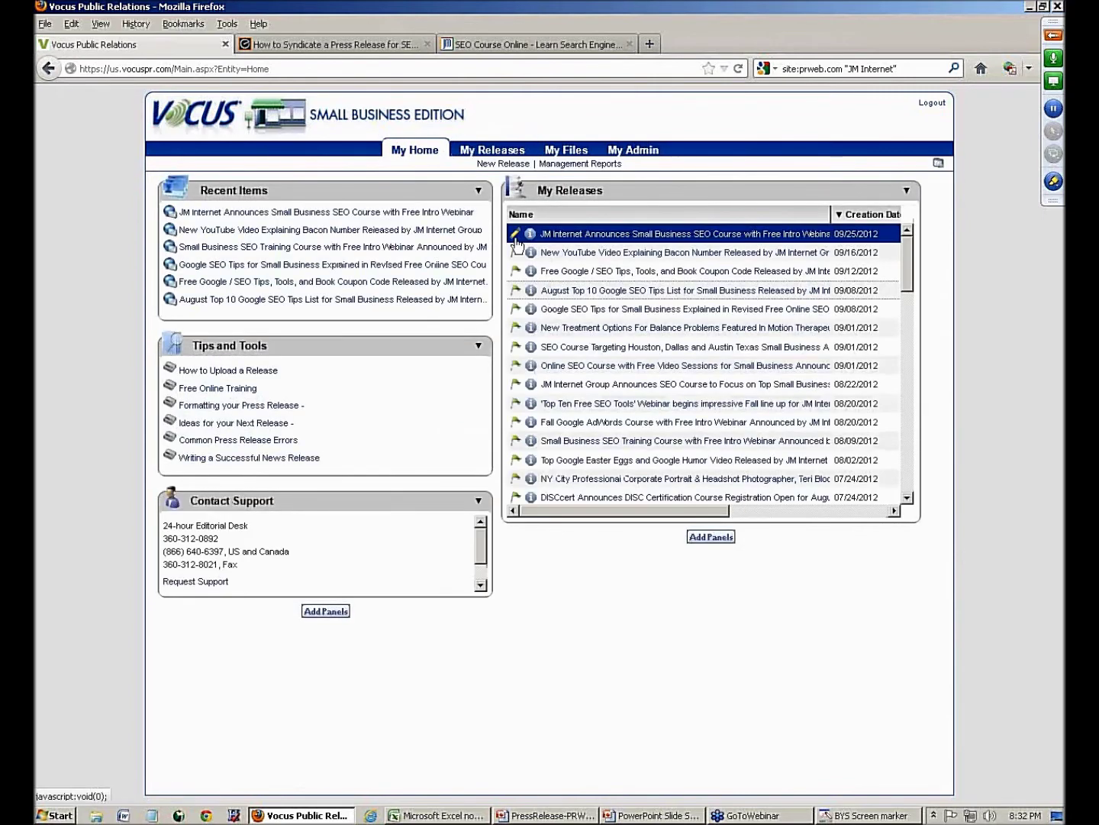
{"action": "left_click", "coordinate": [524, 241]}
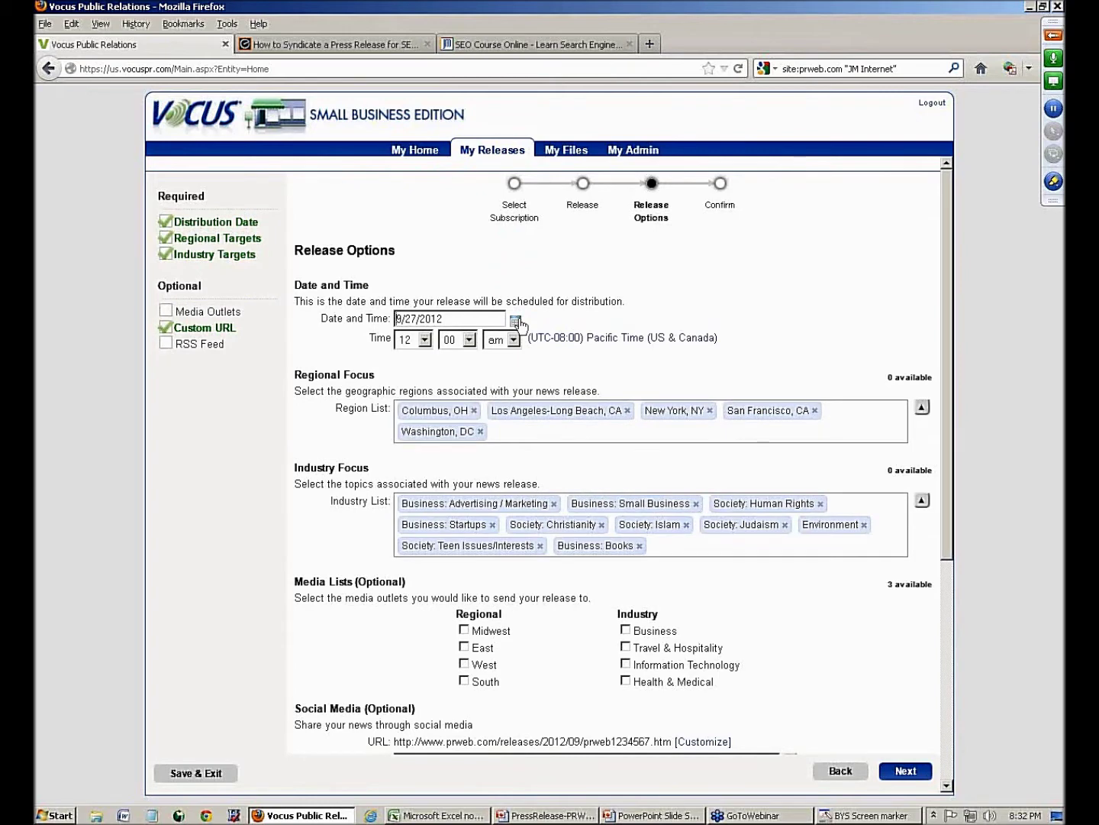
- Set the distribution date to 9/26/2012 and remove Columbus, Los Angeles, New York and Washington regions
{"action": "left_click", "coordinate": [516, 321]}
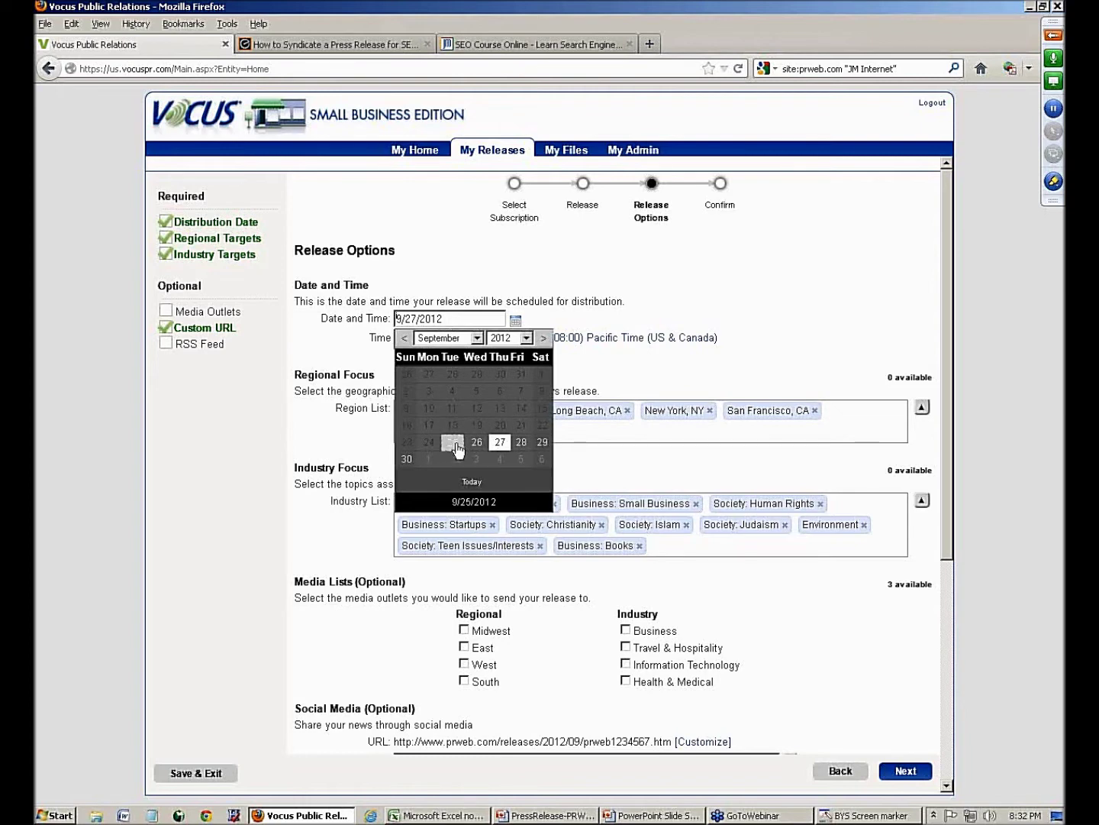
{"action": "left_click", "coordinate": [476, 443]}
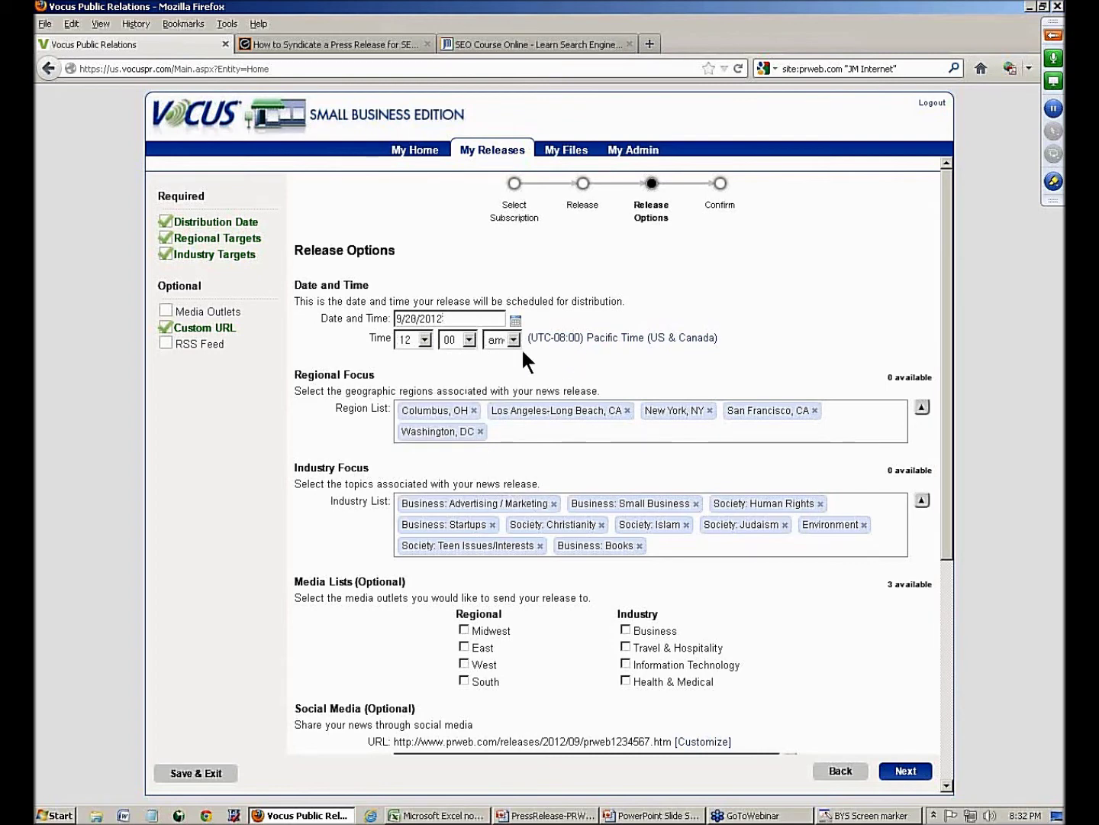
{"action": "left_click", "coordinate": [473, 411]}
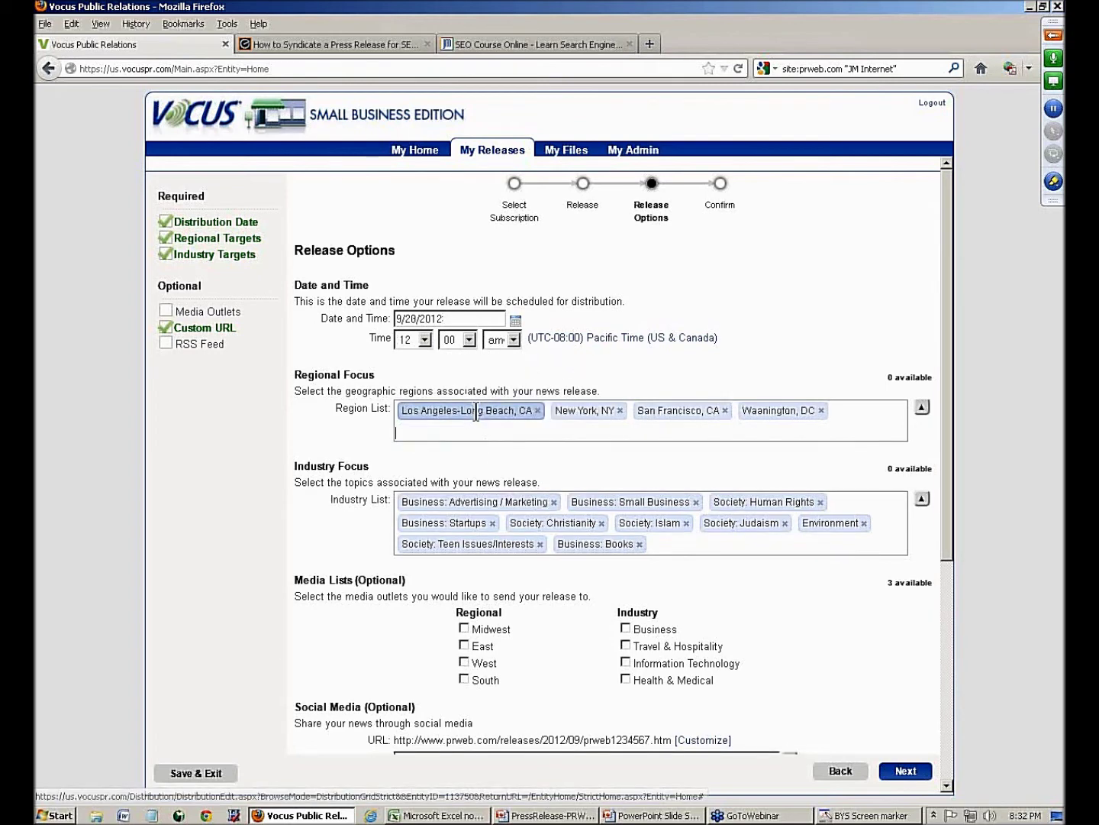
{"action": "left_click", "coordinate": [540, 410]}
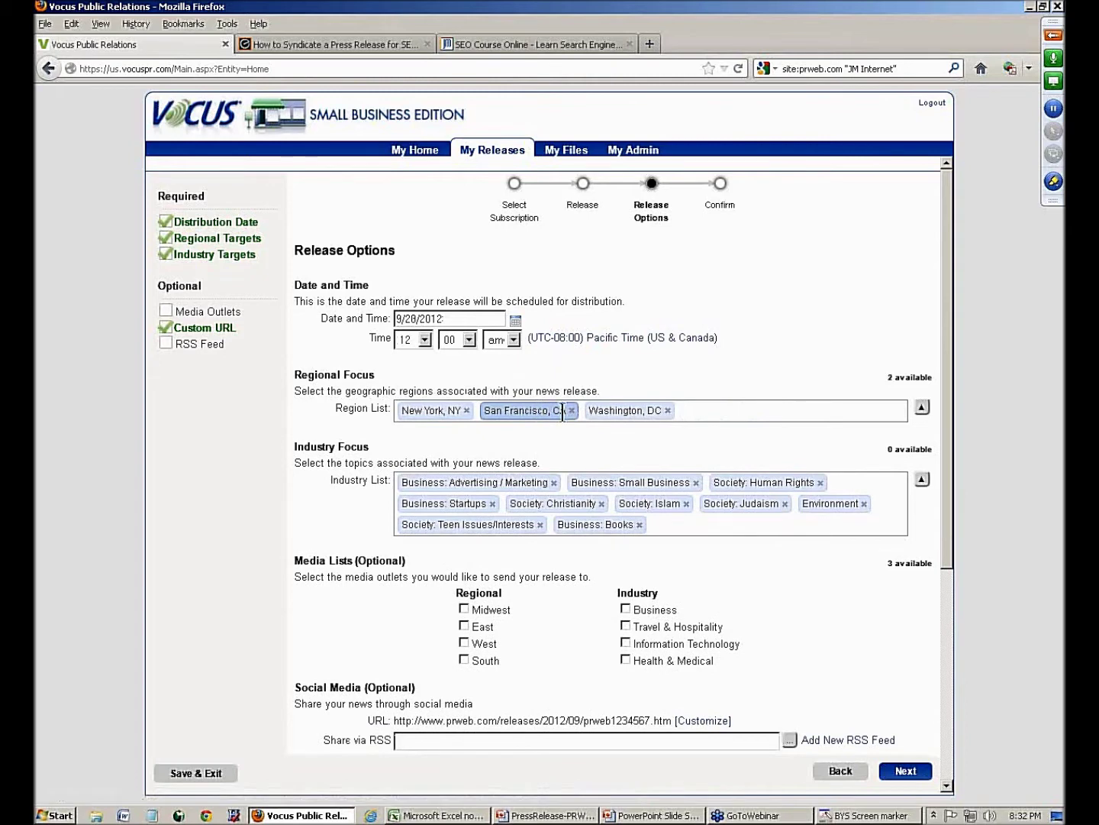
{"action": "left_click", "coordinate": [468, 410]}
{"action": "left_click", "coordinate": [586, 410]}
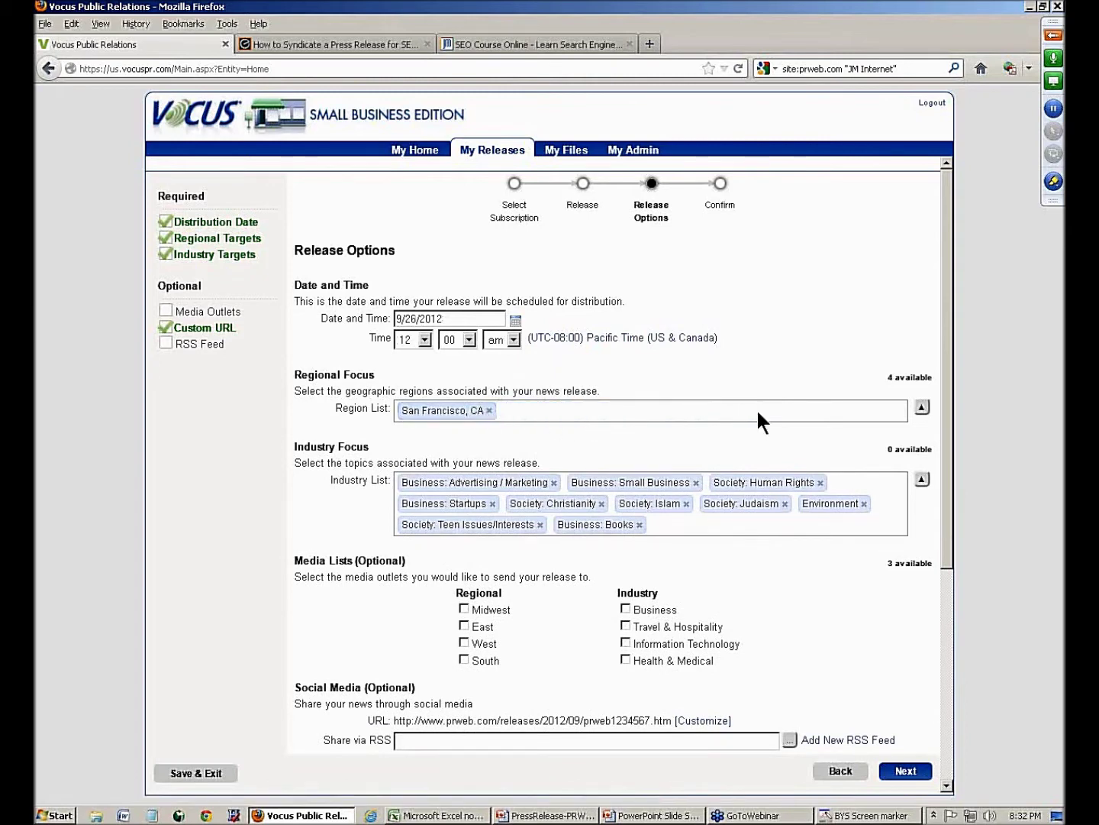
{"action": "left_click", "coordinate": [923, 406]}
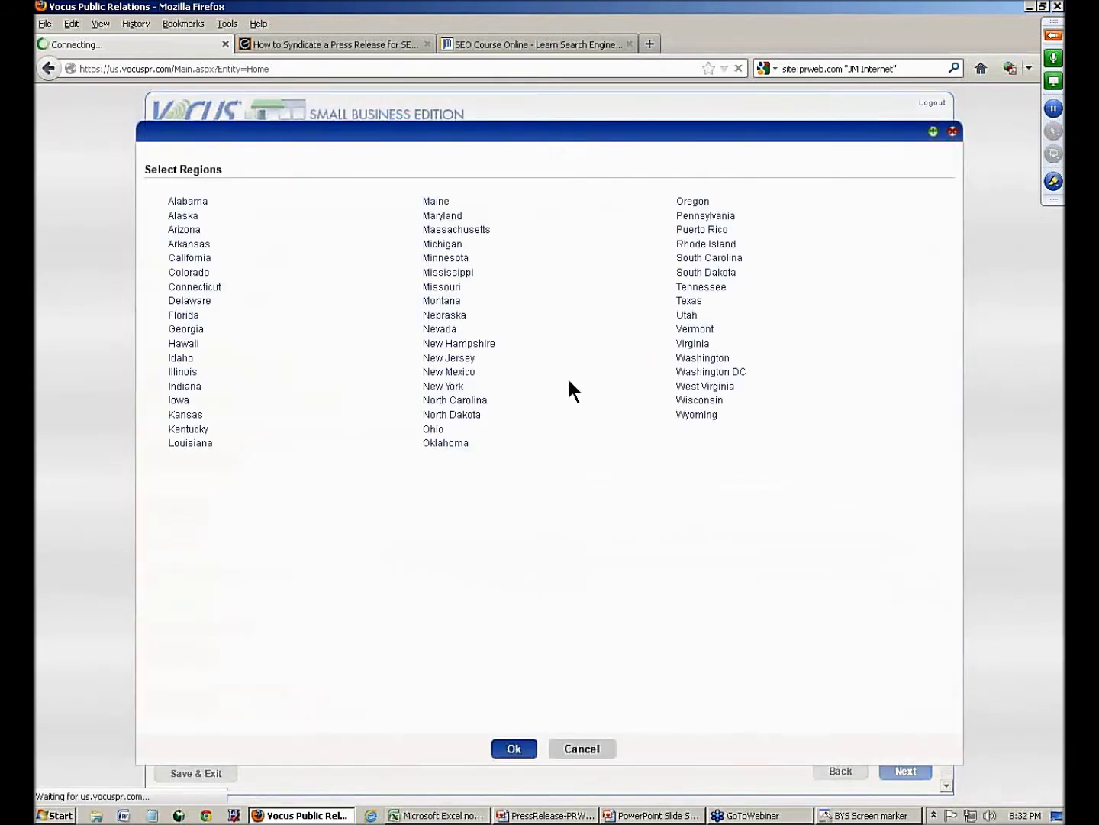
- Add Los Angeles-Long Beach, San Jose, Oakland and Santa Cruz-Watsonville, CA alongside San Francisco
{"action": "left_click", "coordinate": [189, 257]}
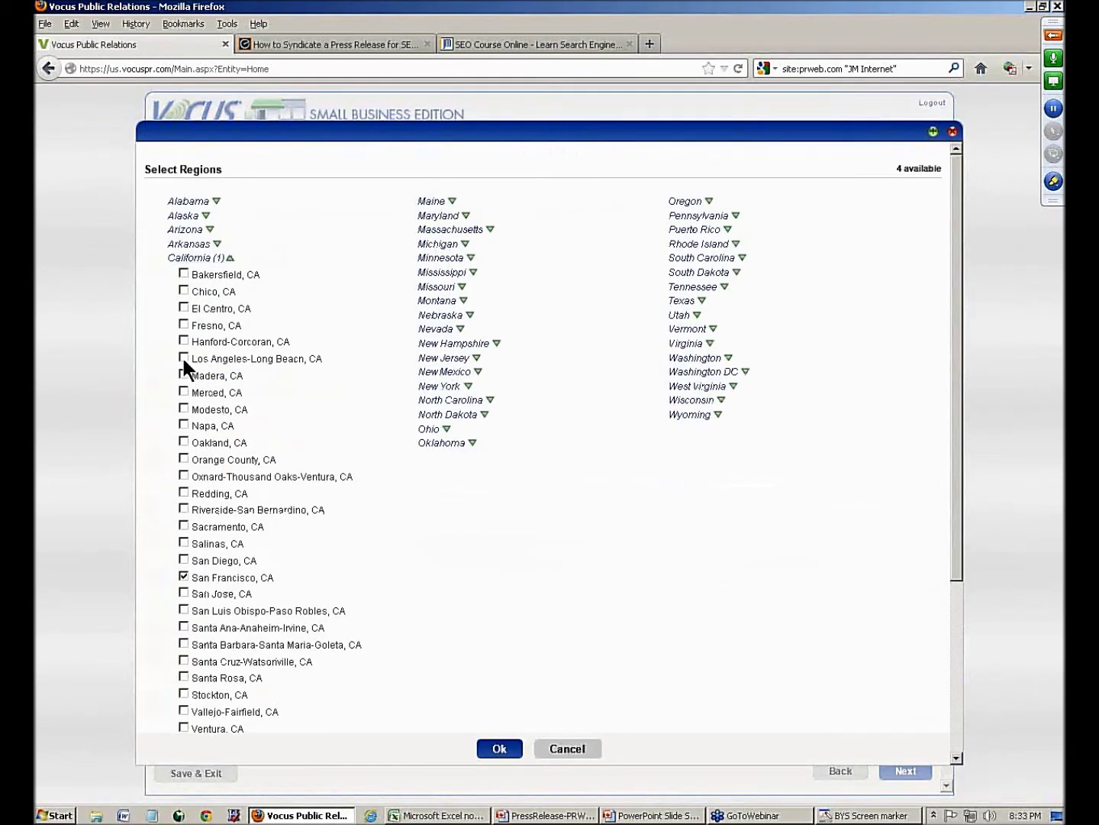
{"action": "left_click", "coordinate": [182, 355]}
{"action": "left_click_drag", "start_coordinate": [944, 163], "coordinate": [904, 162]}
{"action": "left_click", "coordinate": [184, 441]}
{"action": "left_click", "coordinate": [184, 660]}
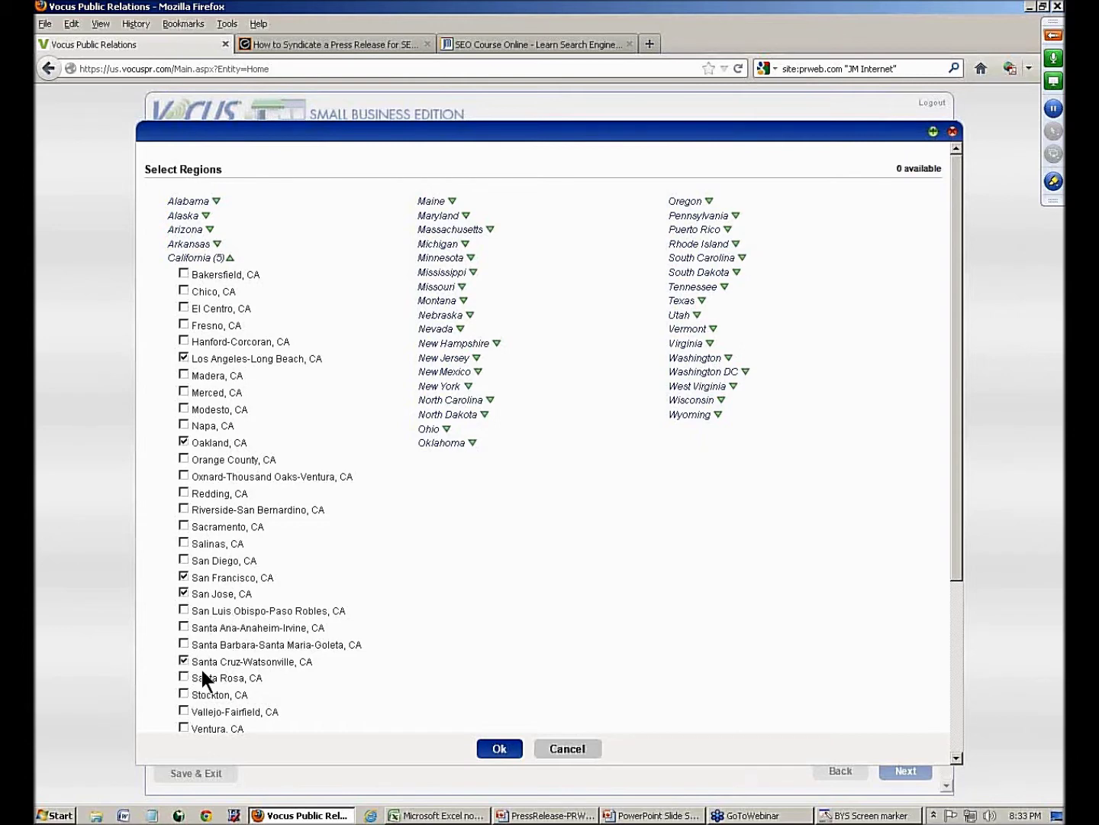
{"action": "left_click", "coordinate": [502, 749]}
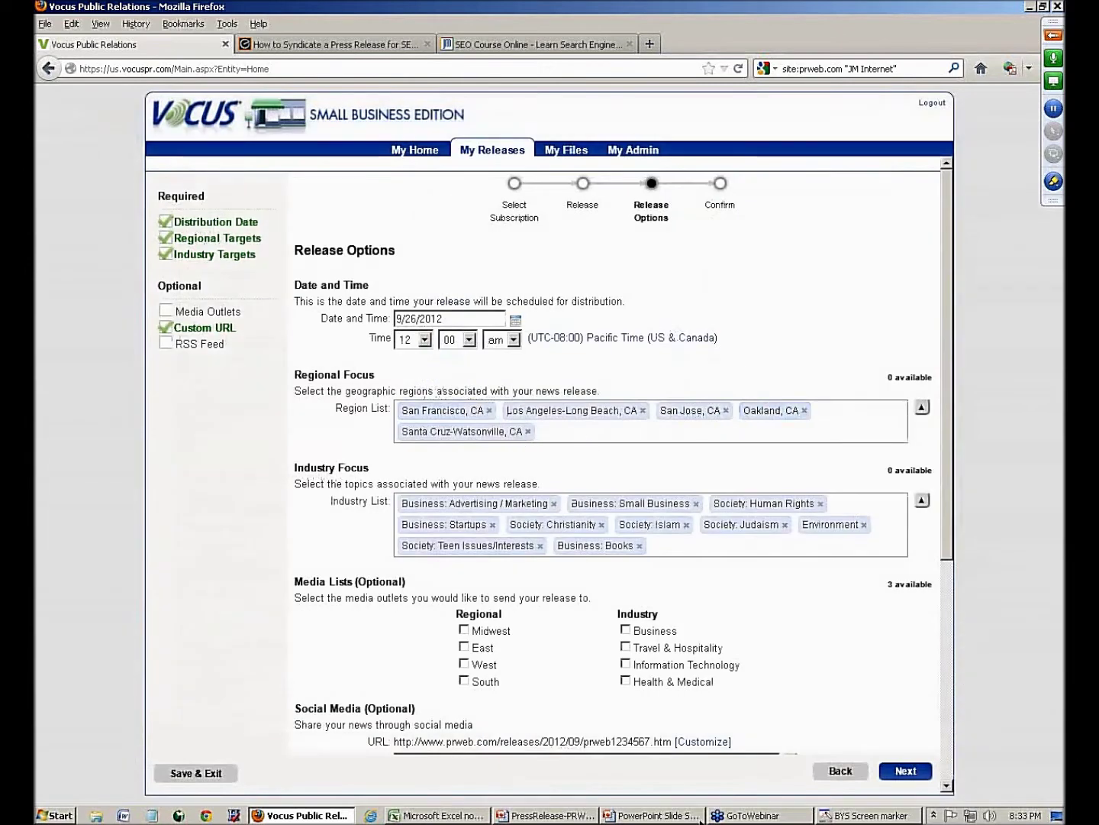
{"action": "left_click", "coordinate": [869, 814]}
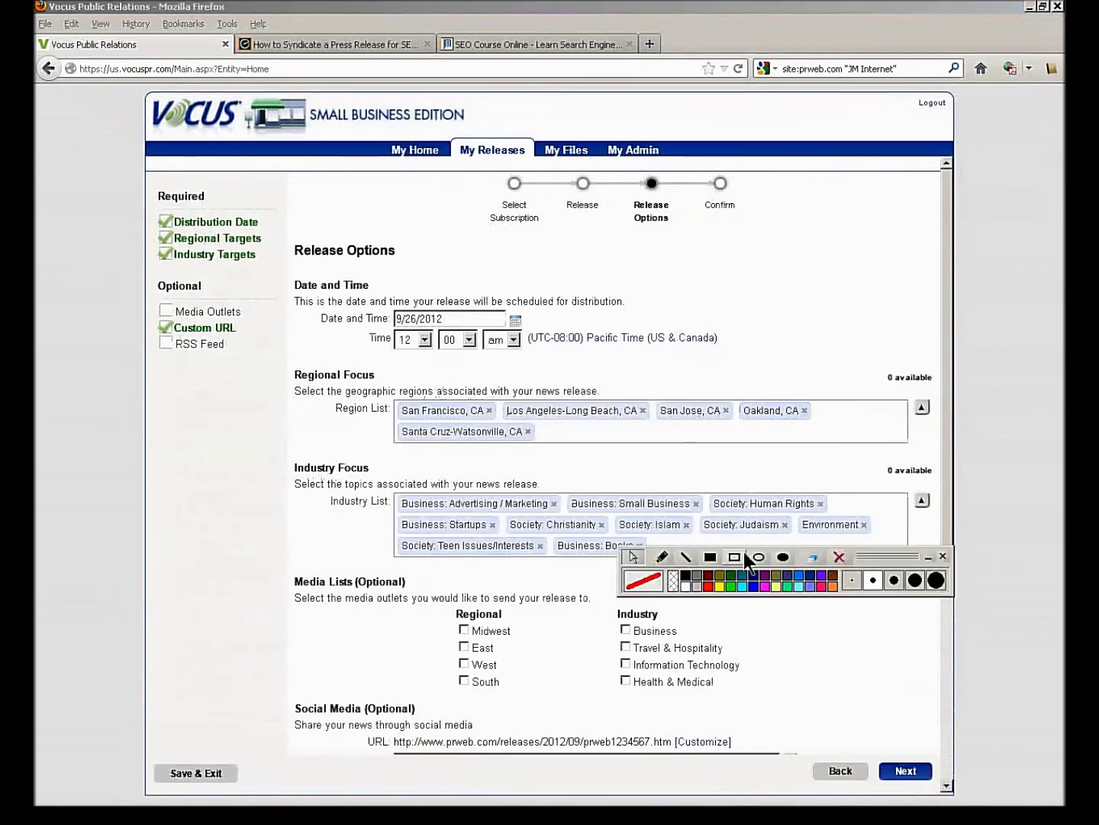
{"action": "left_click", "coordinate": [734, 556]}
{"action": "mouse_move", "coordinate": [375, 385]}
{"action": "left_mouse_down"}
{"action": "mouse_move", "coordinate": [785, 467]}
{"action": "mouse_move", "coordinate": [859, 462]}
{"action": "left_mouse_up"}
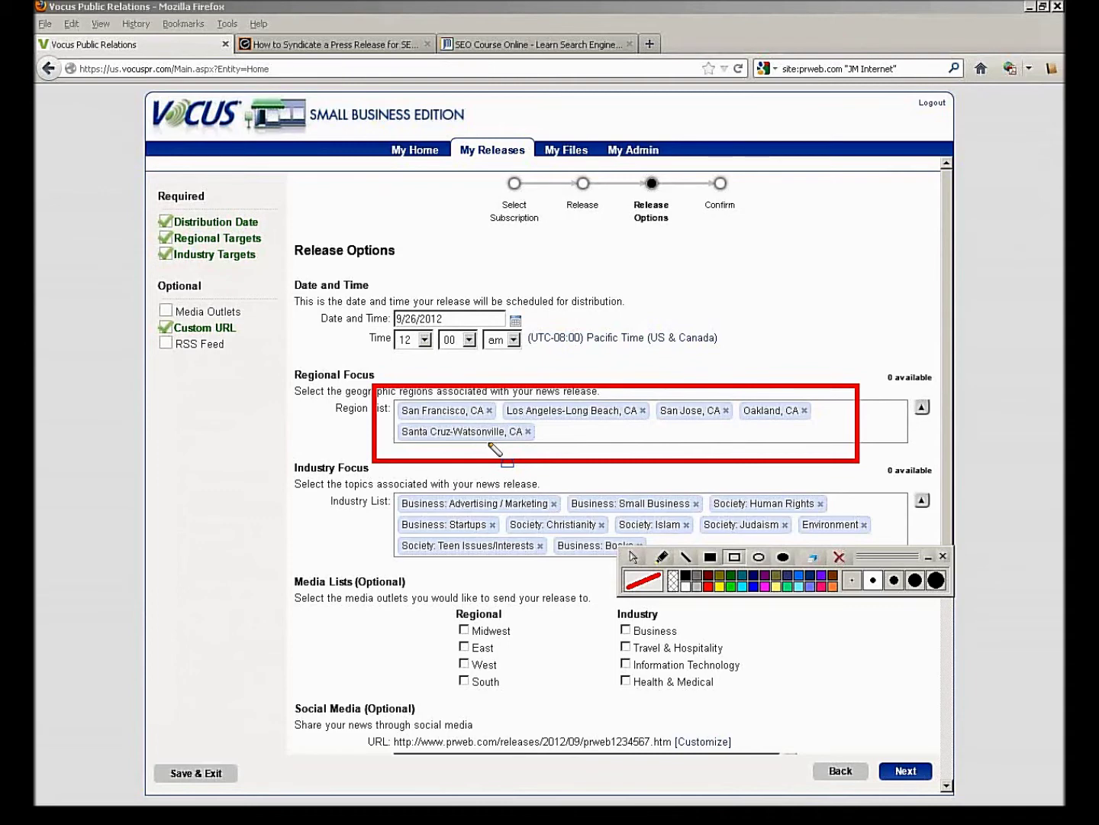
{"action": "left_click", "coordinate": [684, 556]}
{"action": "left_click_drag", "start_coordinate": [699, 395], "coordinate": [738, 368]}
{"action": "left_click_drag", "start_coordinate": [598, 401], "coordinate": [634, 376]}
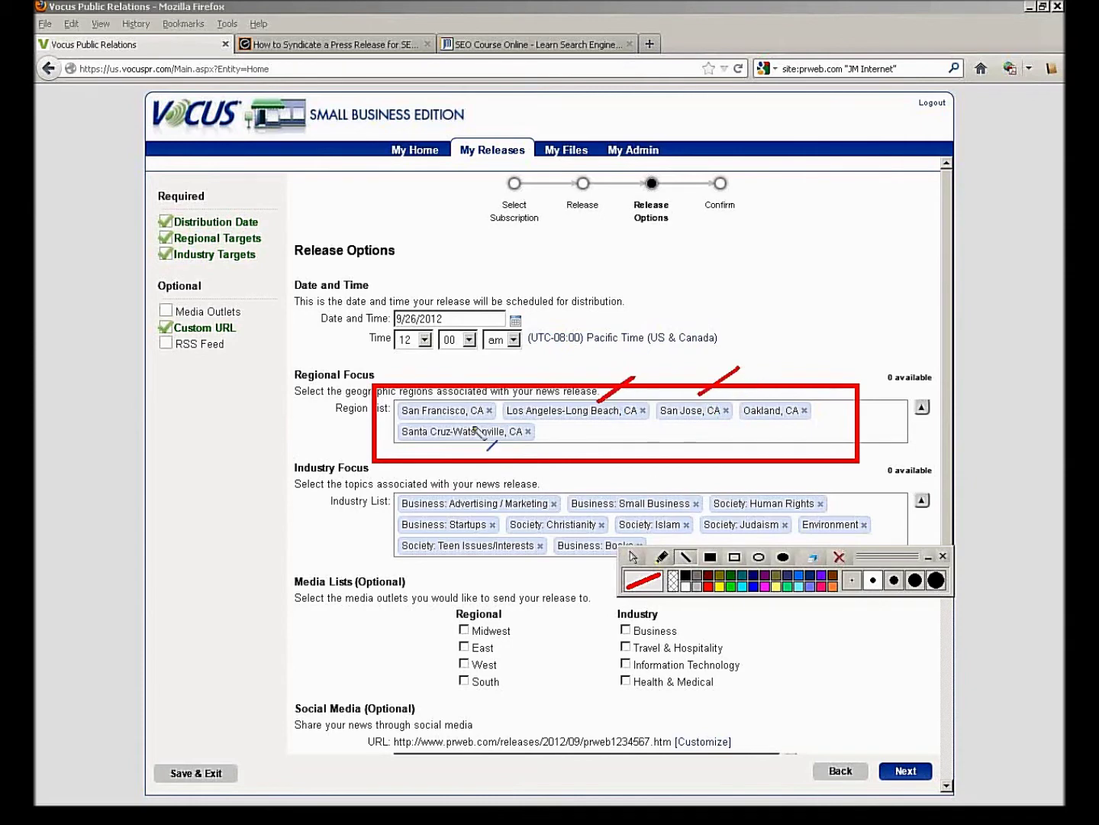
{"action": "left_click_drag", "start_coordinate": [435, 398], "coordinate": [491, 376]}
{"action": "left_click", "coordinate": [835, 563]}
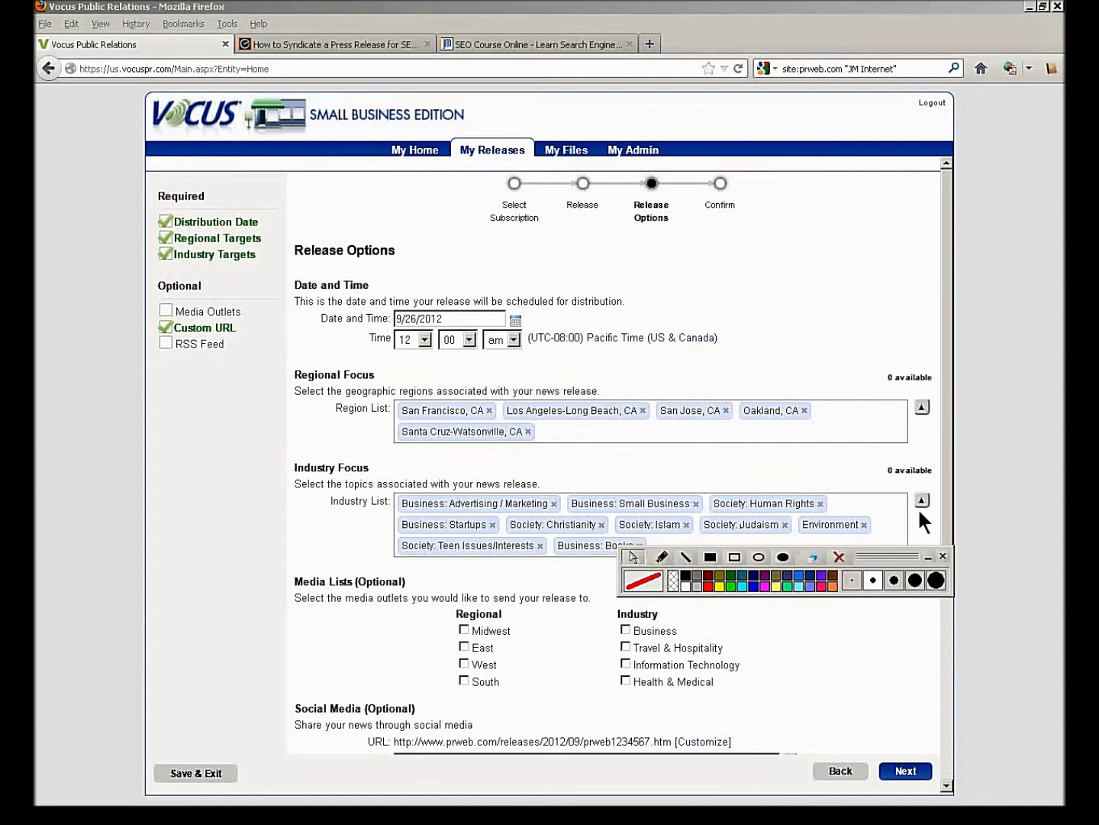
{"action": "left_click_drag", "start_coordinate": [922, 565], "coordinate": [858, 643]}
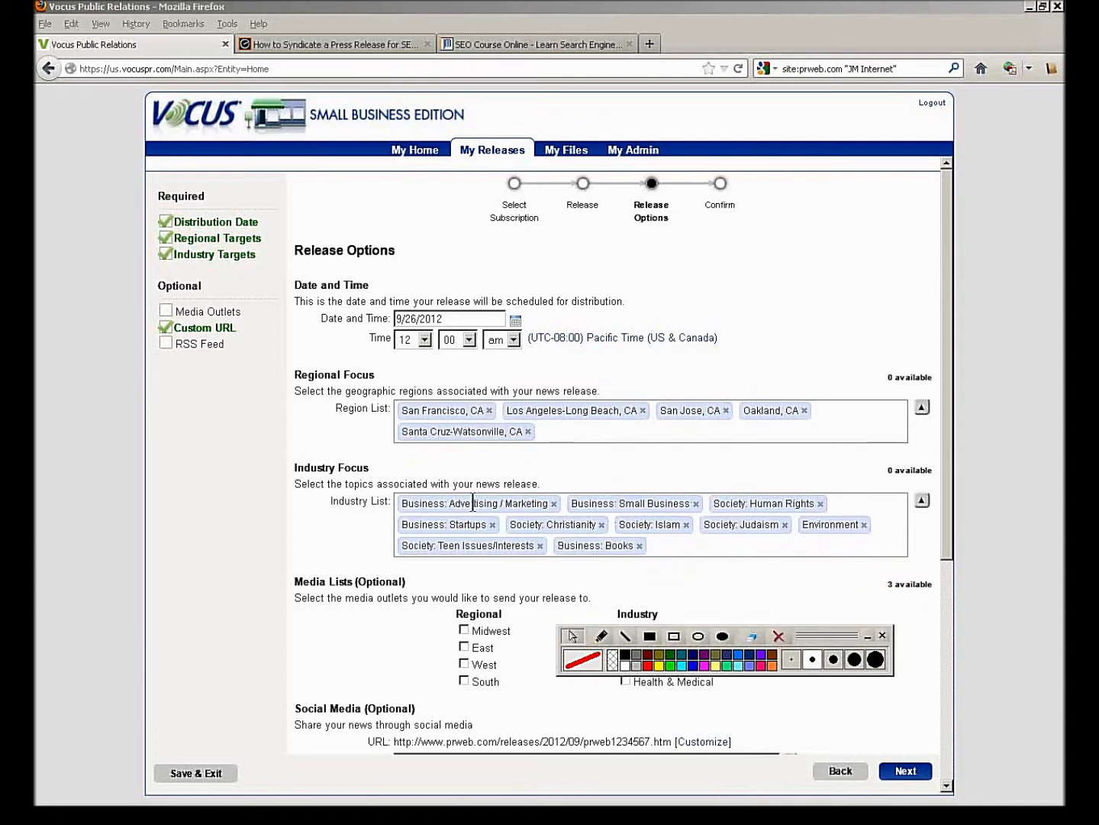
- Remove every industry topic, from Business: Advertising / Marketing through Business: Books, leaving the list empty
{"action": "left_click", "coordinate": [551, 498]}
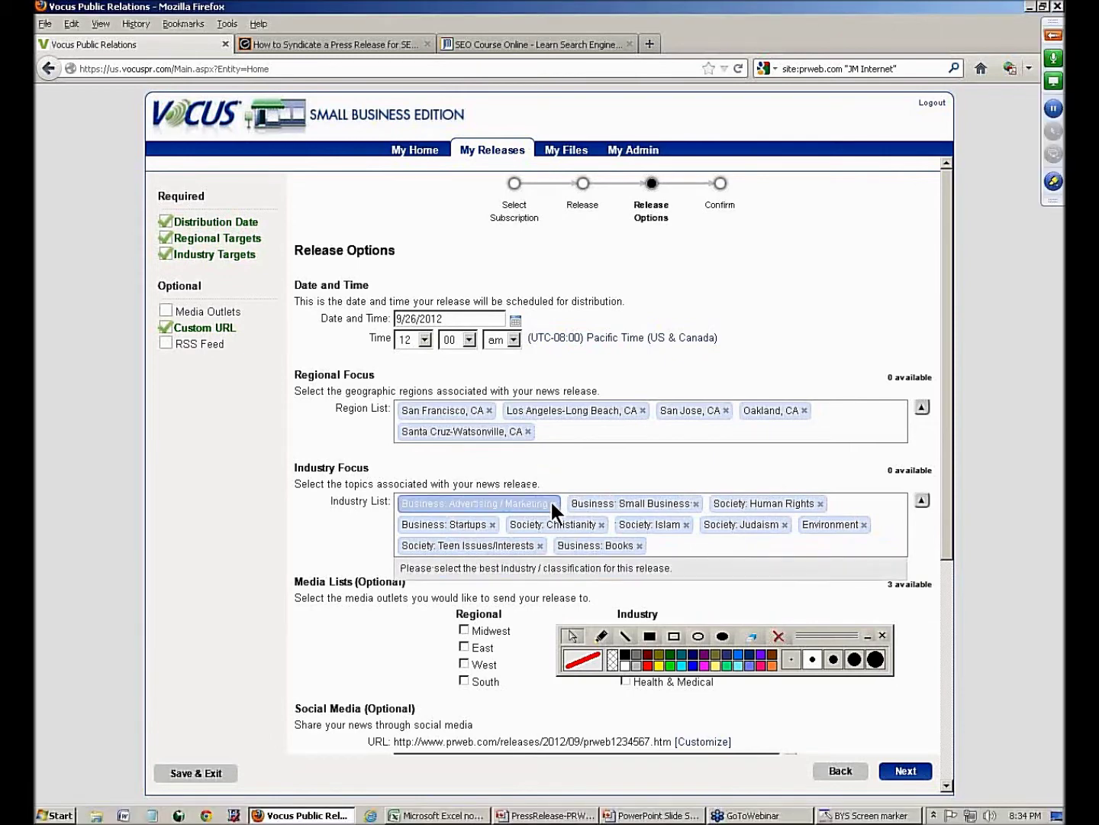
{"action": "left_click", "coordinate": [553, 503]}
{"action": "left_click", "coordinate": [526, 505]}
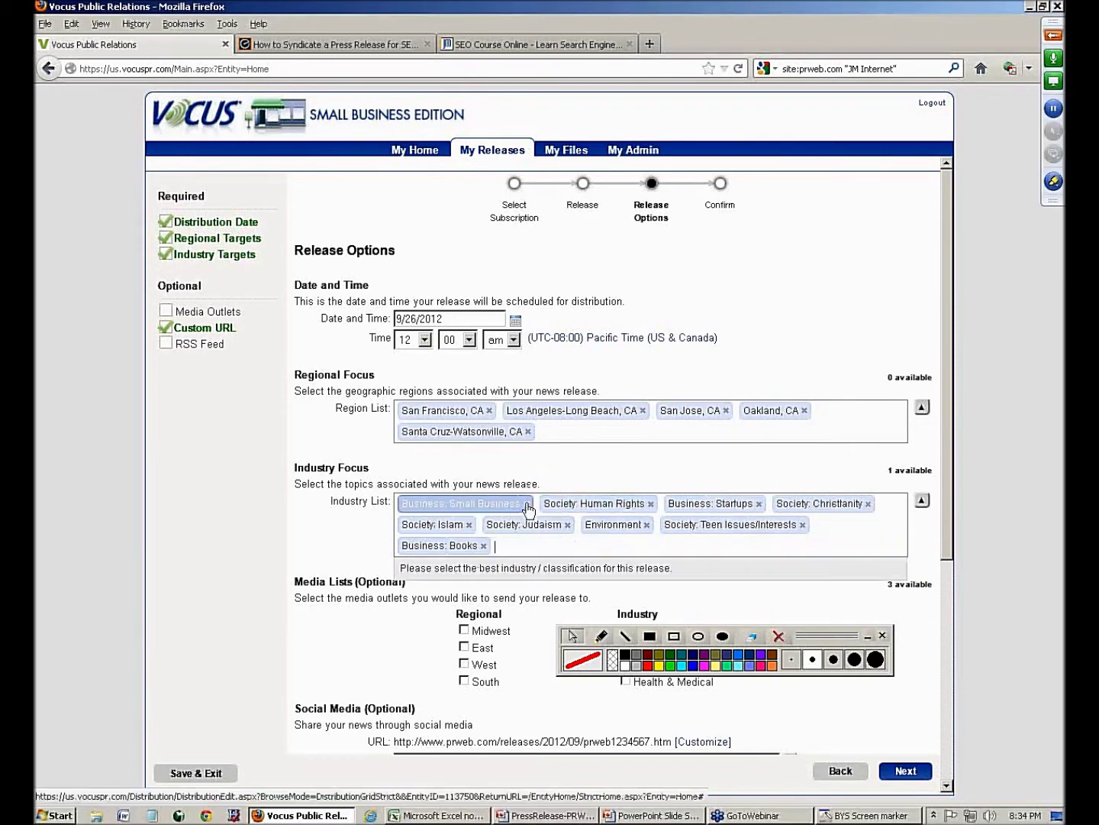
{"action": "left_click", "coordinate": [523, 503]}
{"action": "left_click", "coordinate": [510, 506]}
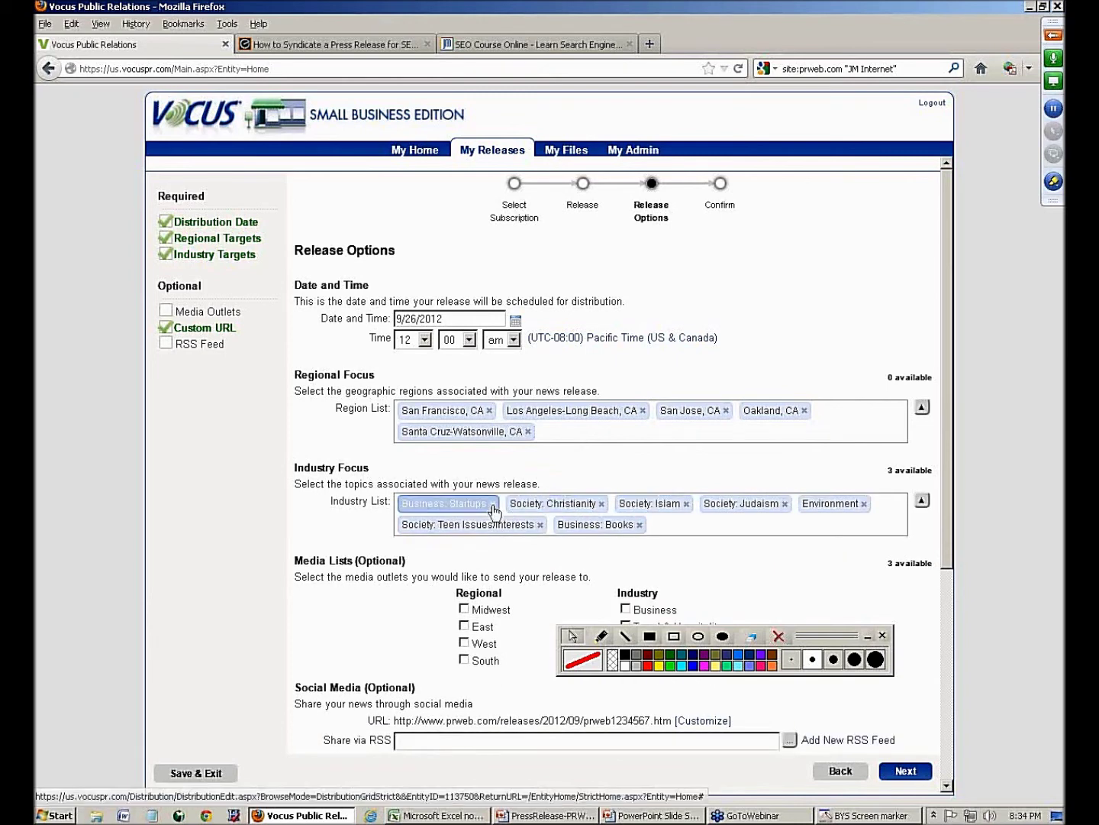
{"action": "left_click", "coordinate": [497, 501]}
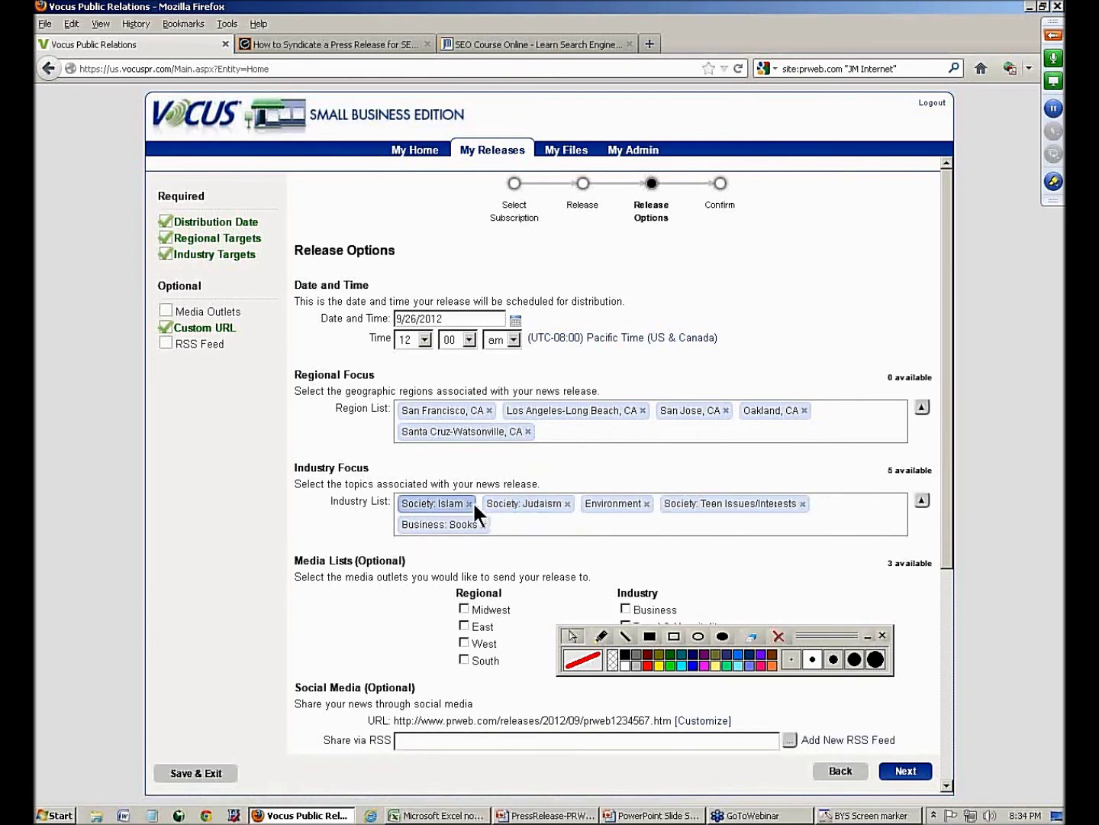
{"action": "left_click", "coordinate": [473, 502]}
{"action": "left_click", "coordinate": [478, 504]}
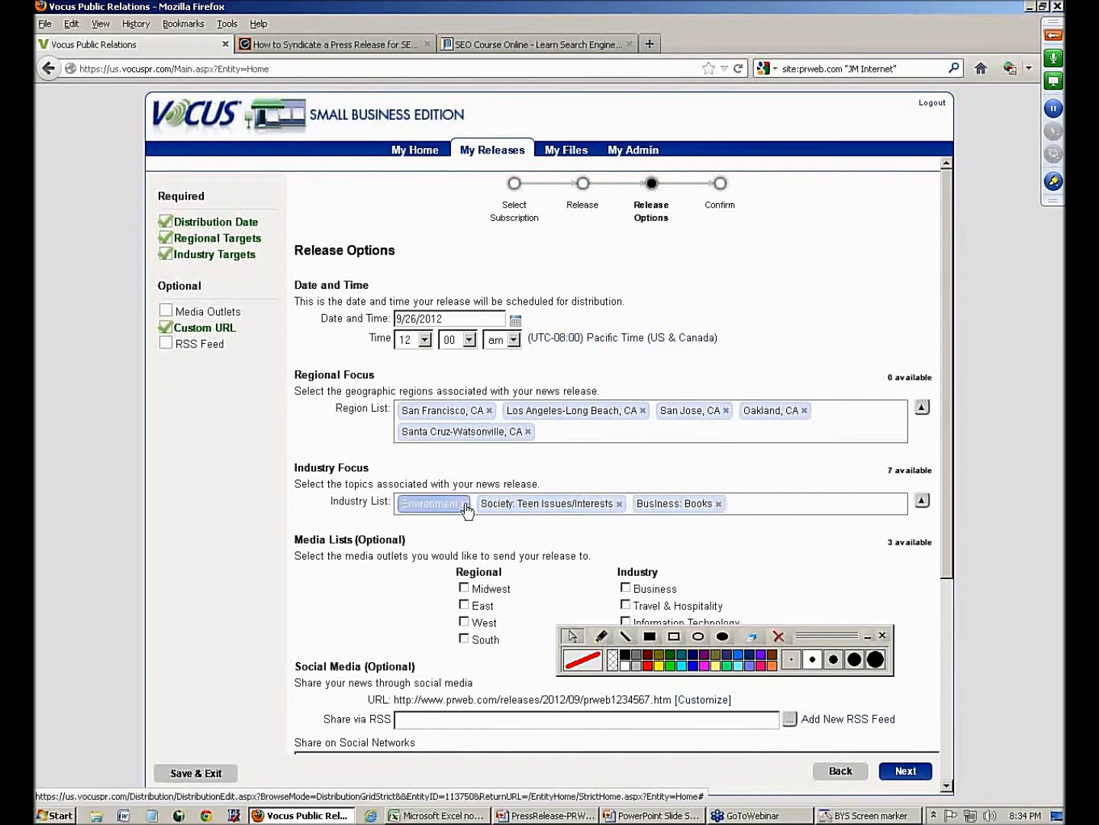
{"action": "left_click", "coordinate": [463, 505]}
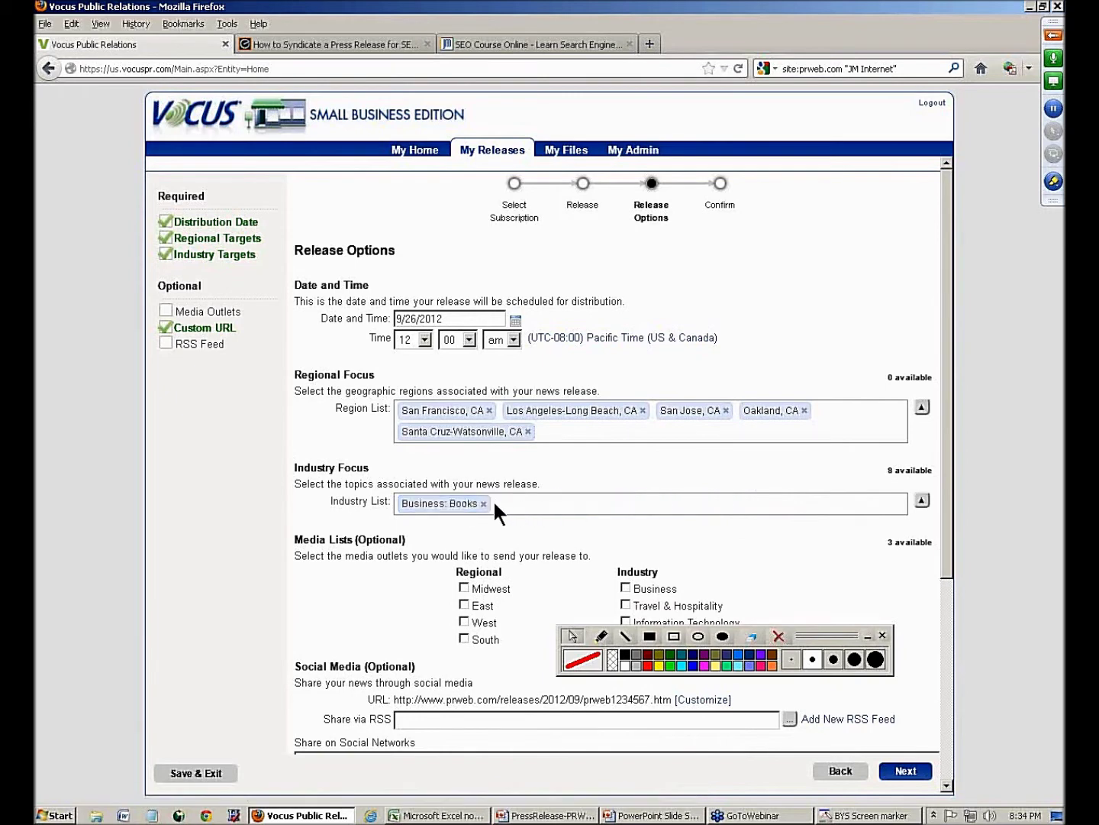
{"action": "left_click", "coordinate": [485, 504]}
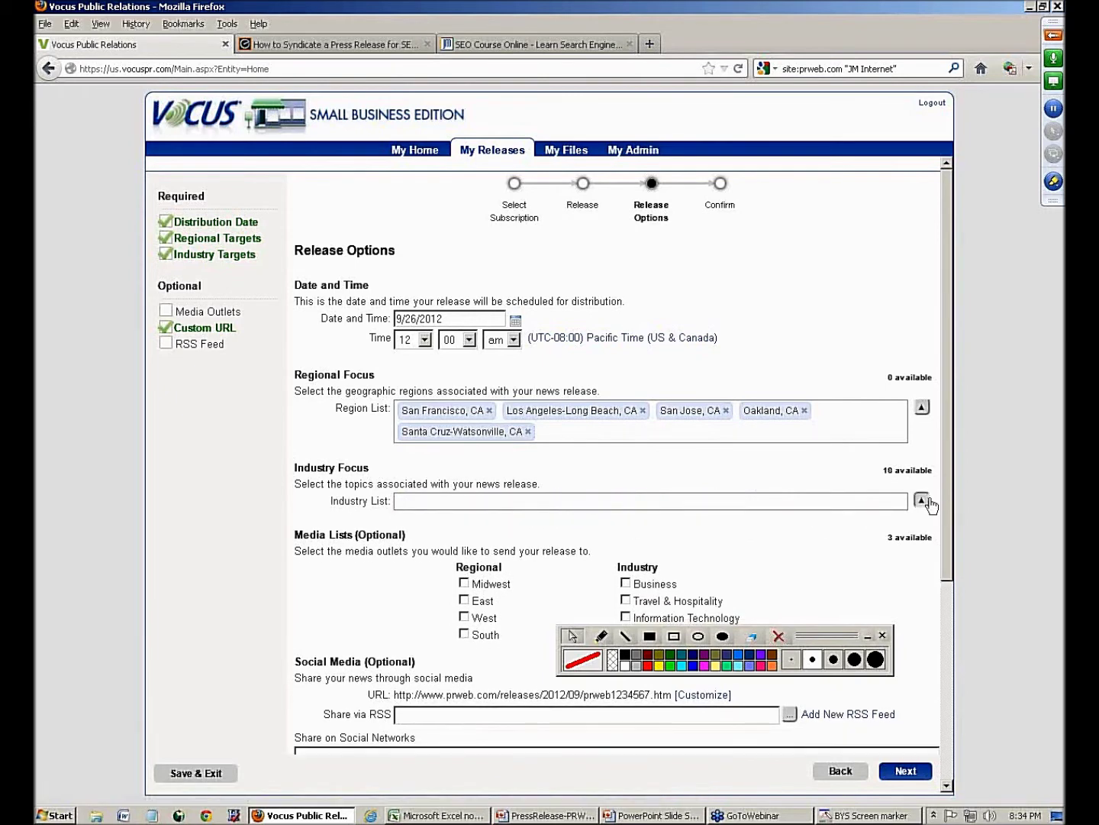
{"action": "left_click", "coordinate": [927, 502]}
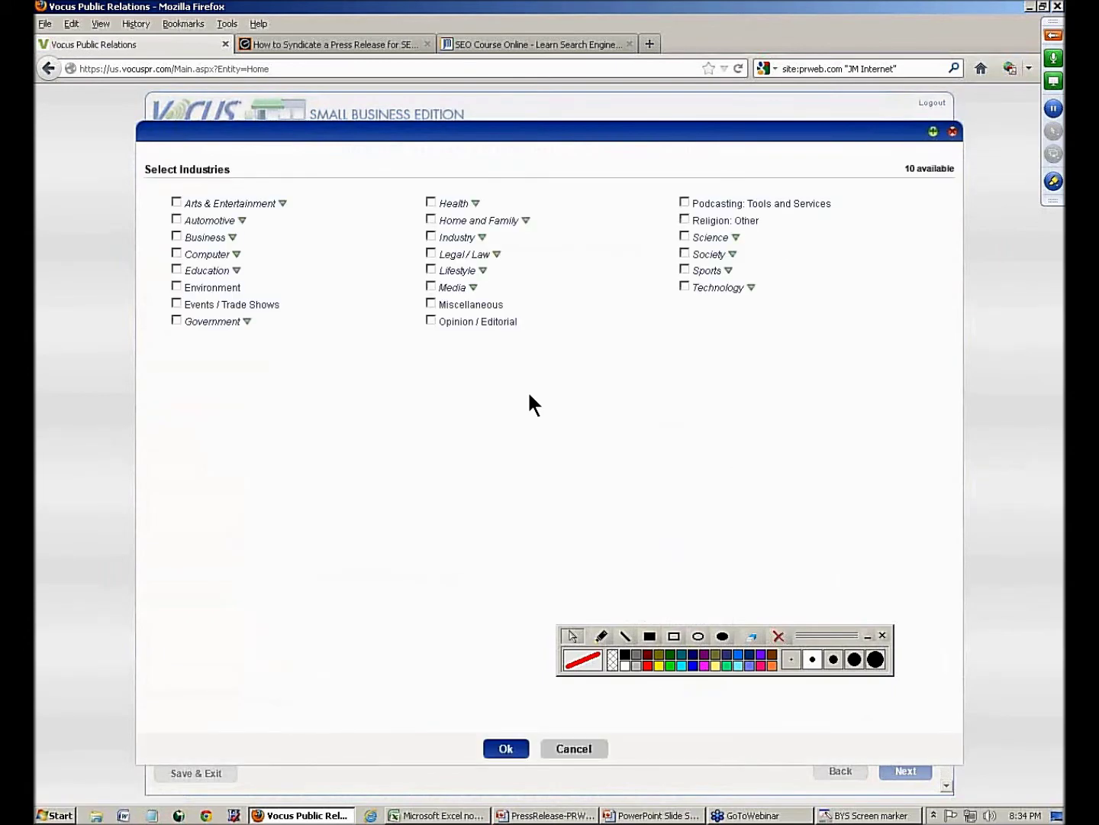
- Add the Business topics Small Business, Startups, Advertising / Marketing and Real Estate
{"action": "left_click", "coordinate": [233, 237]}
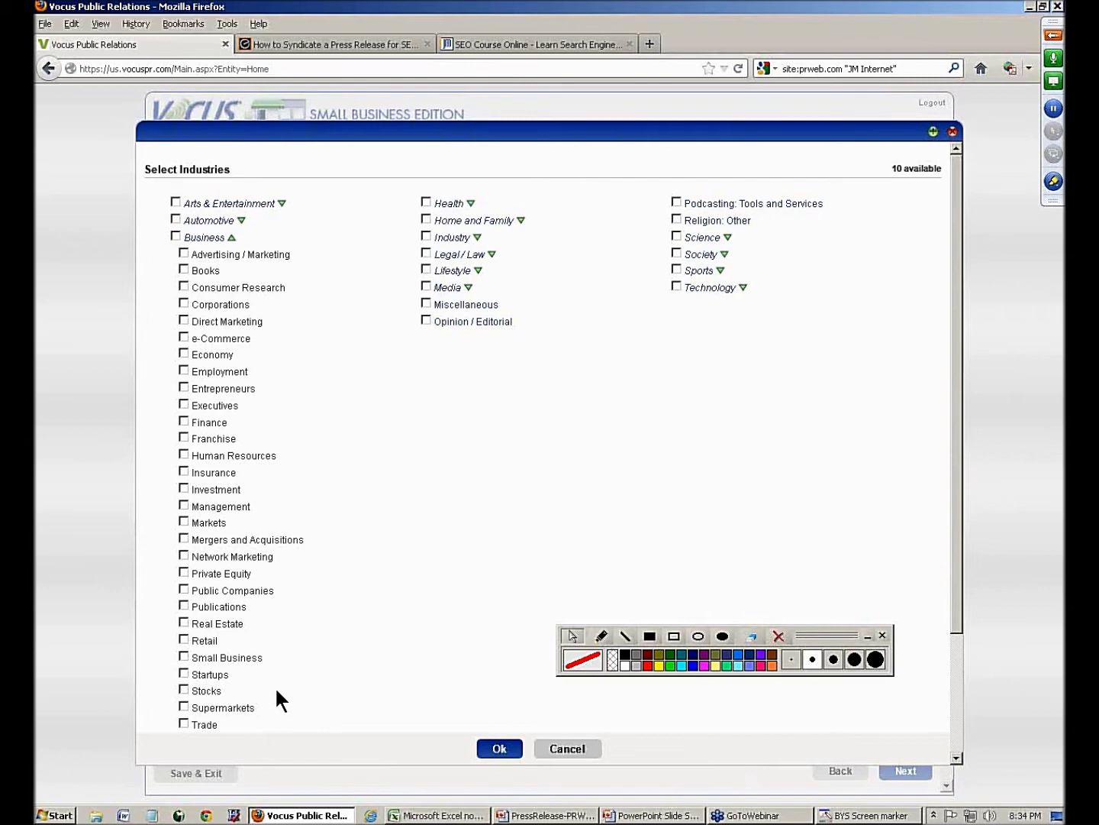
{"action": "left_click", "coordinate": [183, 656]}
{"action": "left_click", "coordinate": [183, 672]}
{"action": "left_click", "coordinate": [184, 253]}
{"action": "left_click", "coordinate": [184, 623]}
{"action": "left_click", "coordinate": [244, 237]}
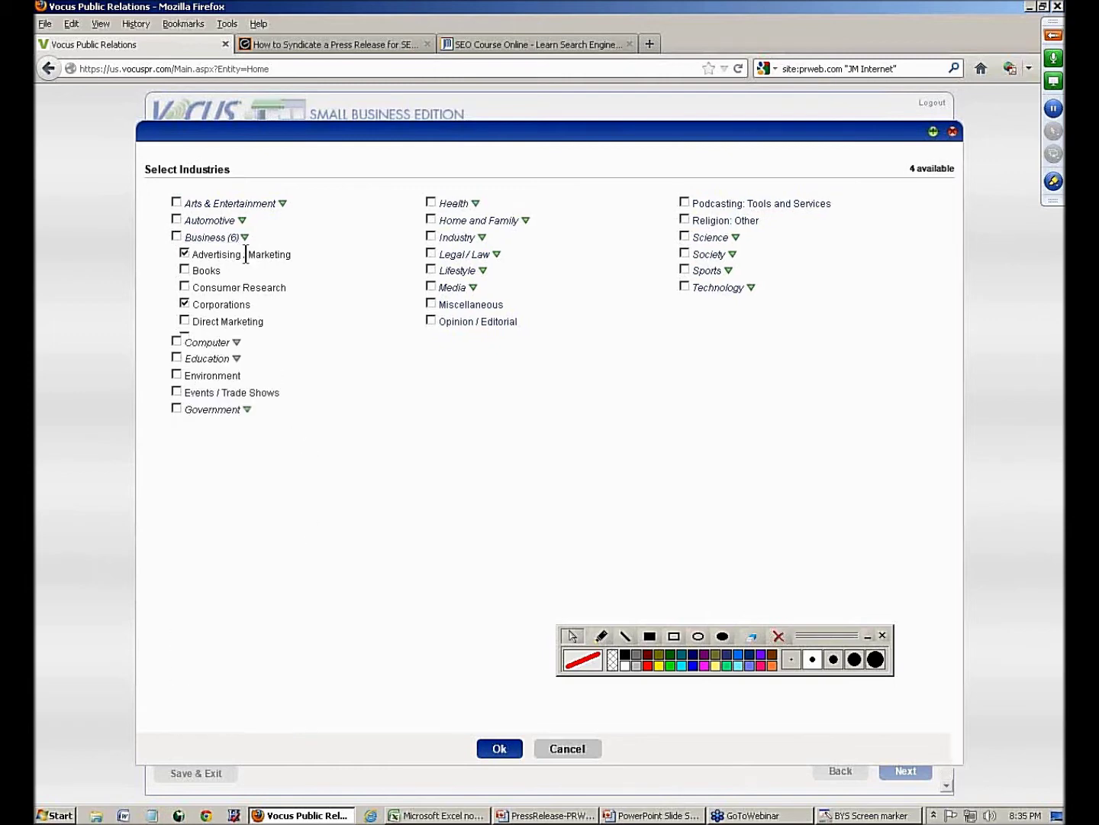
- Add Computer: Instruction and Media: Graphic Design, Industrial Design and Public Relations, then confirm
{"action": "left_click", "coordinate": [236, 255]}
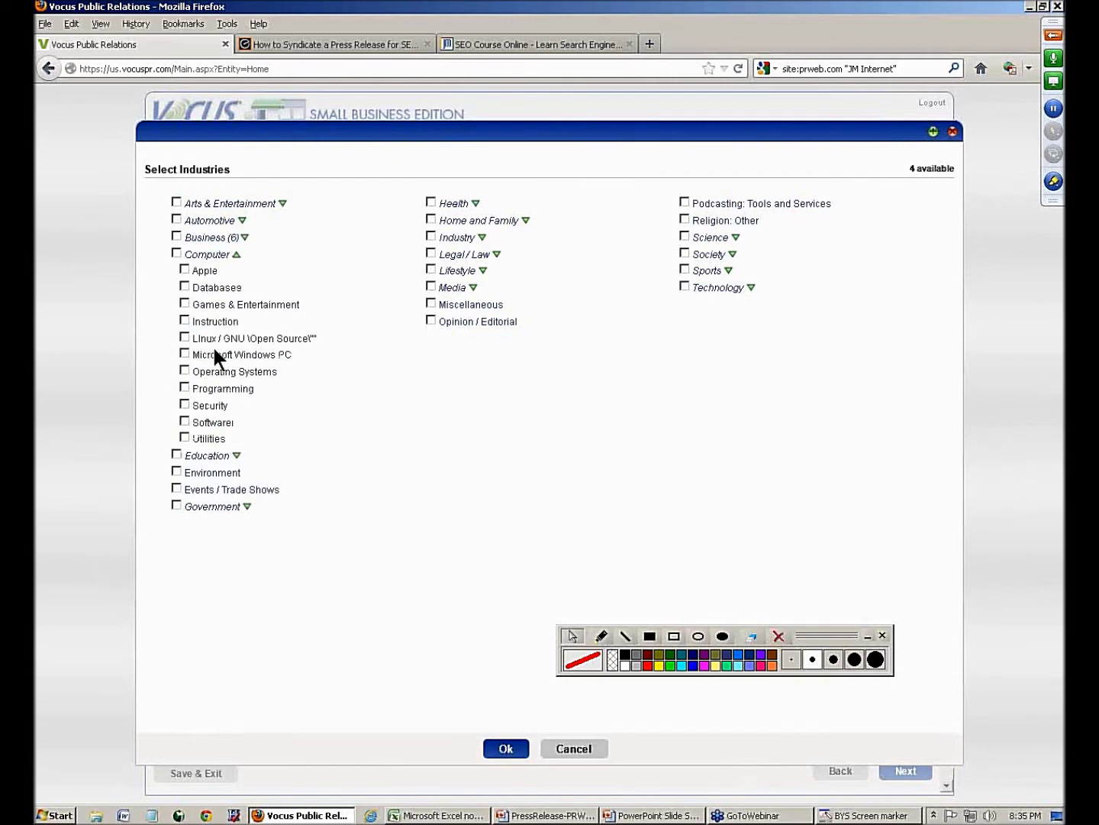
{"action": "left_click", "coordinate": [185, 320]}
{"action": "left_click", "coordinate": [473, 287]}
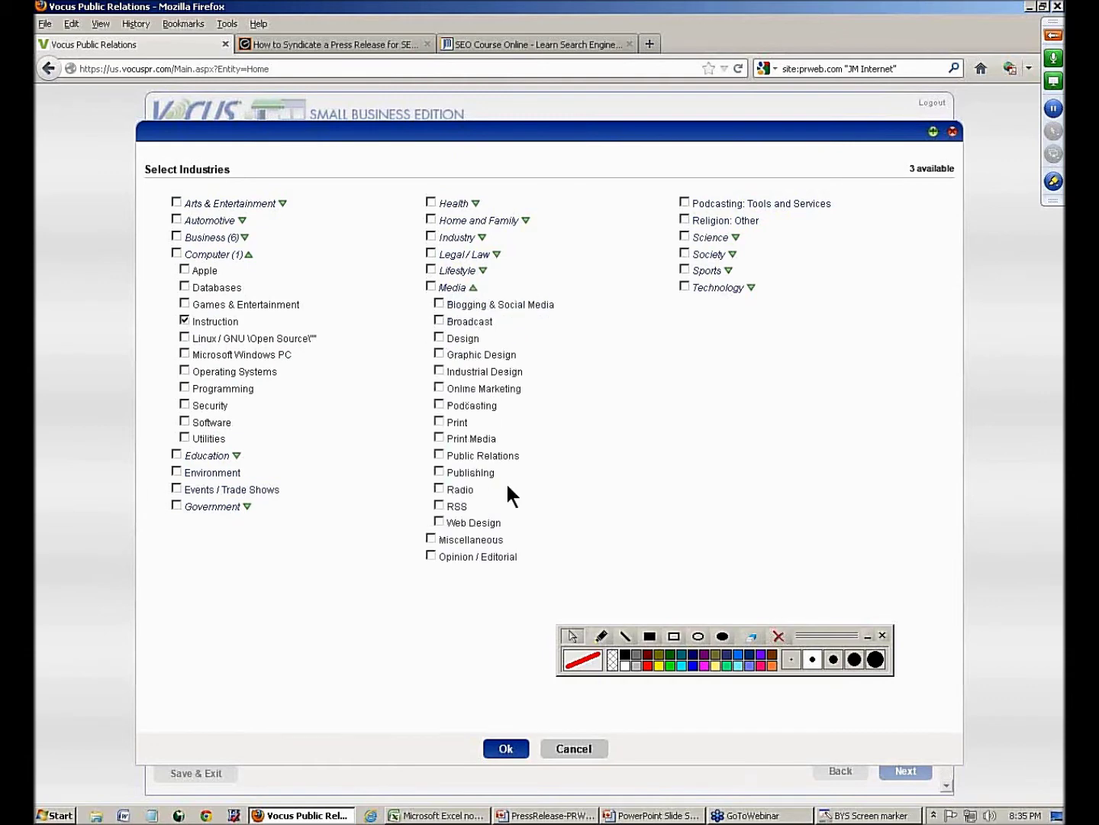
{"action": "left_click", "coordinate": [439, 354]}
{"action": "left_click", "coordinate": [439, 370]}
{"action": "left_click", "coordinate": [440, 454]}
{"action": "left_click", "coordinate": [507, 750]}
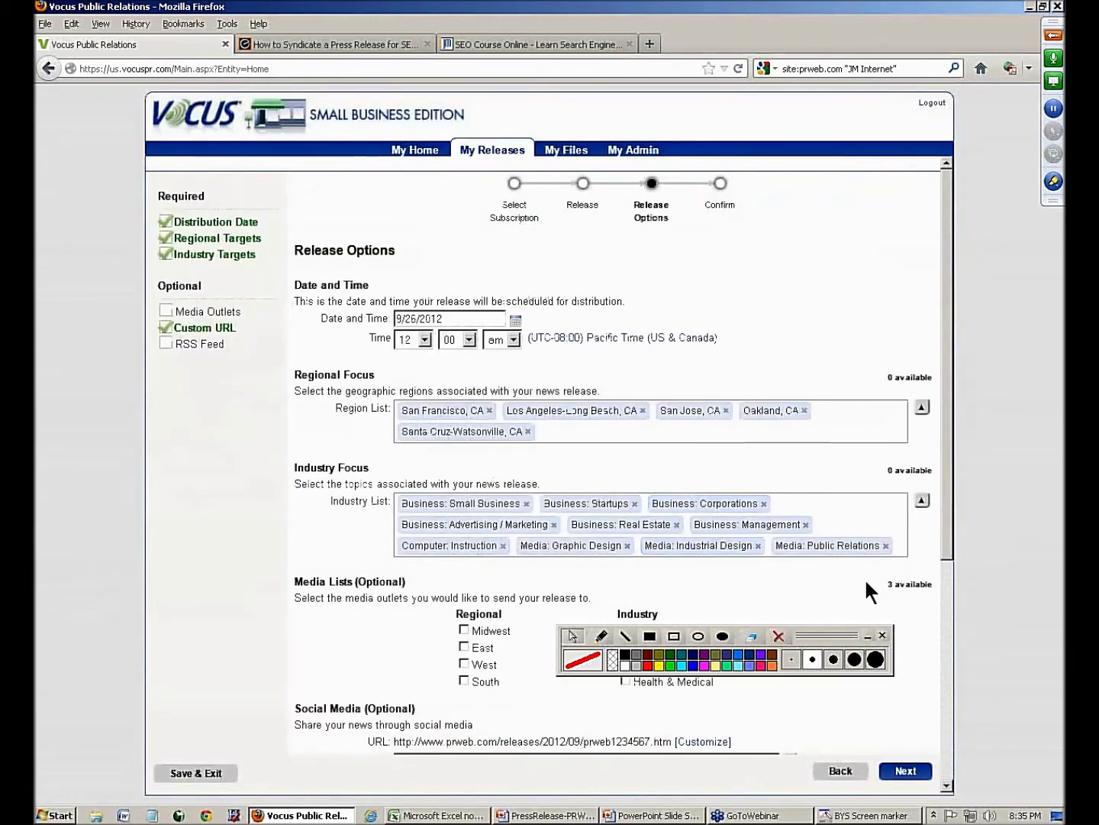
{"action": "left_click_drag", "start_coordinate": [893, 471], "coordinate": [926, 471]}
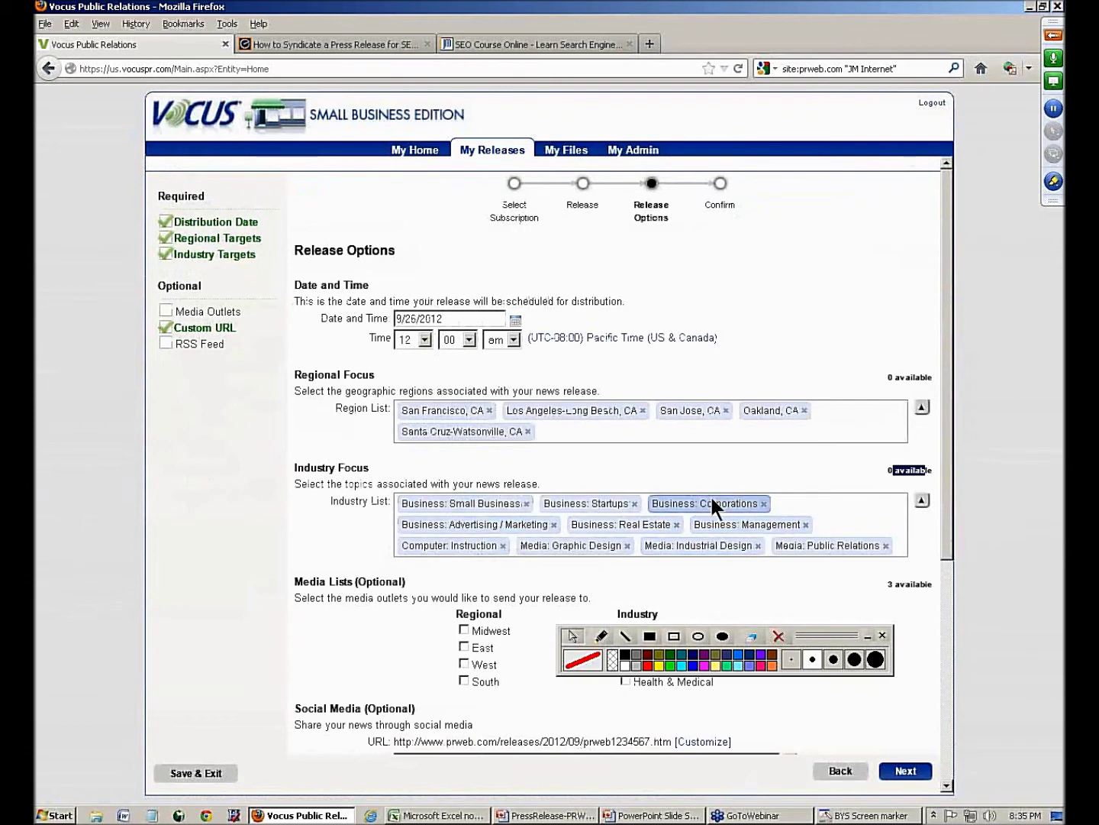
{"action": "left_click", "coordinate": [1053, 39]}
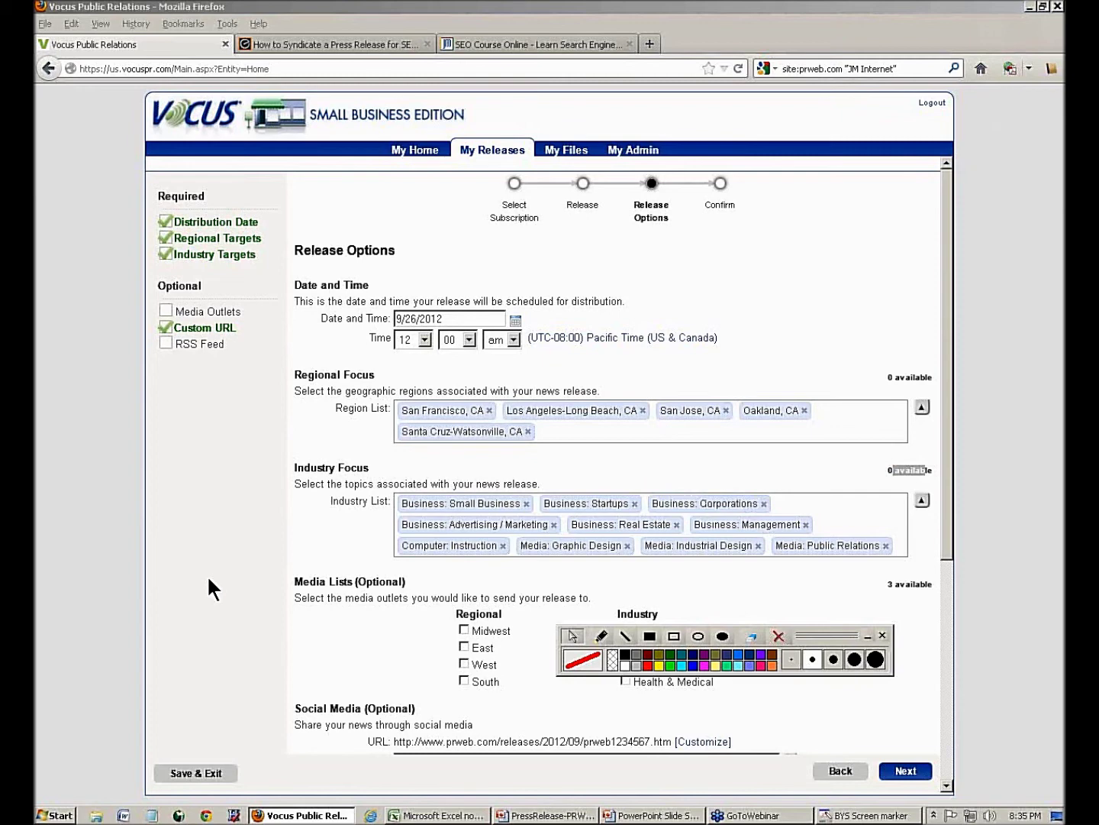
{"action": "left_click_drag", "start_coordinate": [947, 466], "coordinate": [971, 643]}
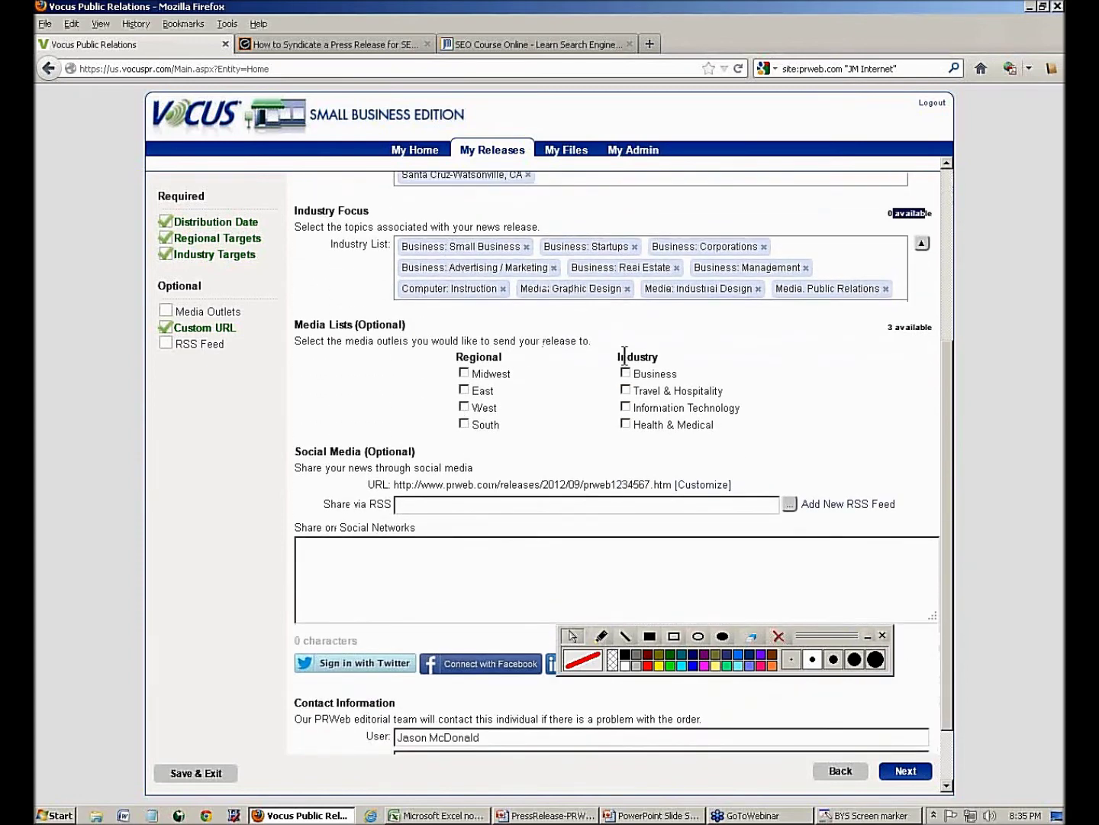
{"action": "left_click_drag", "start_coordinate": [356, 321], "coordinate": [412, 324]}
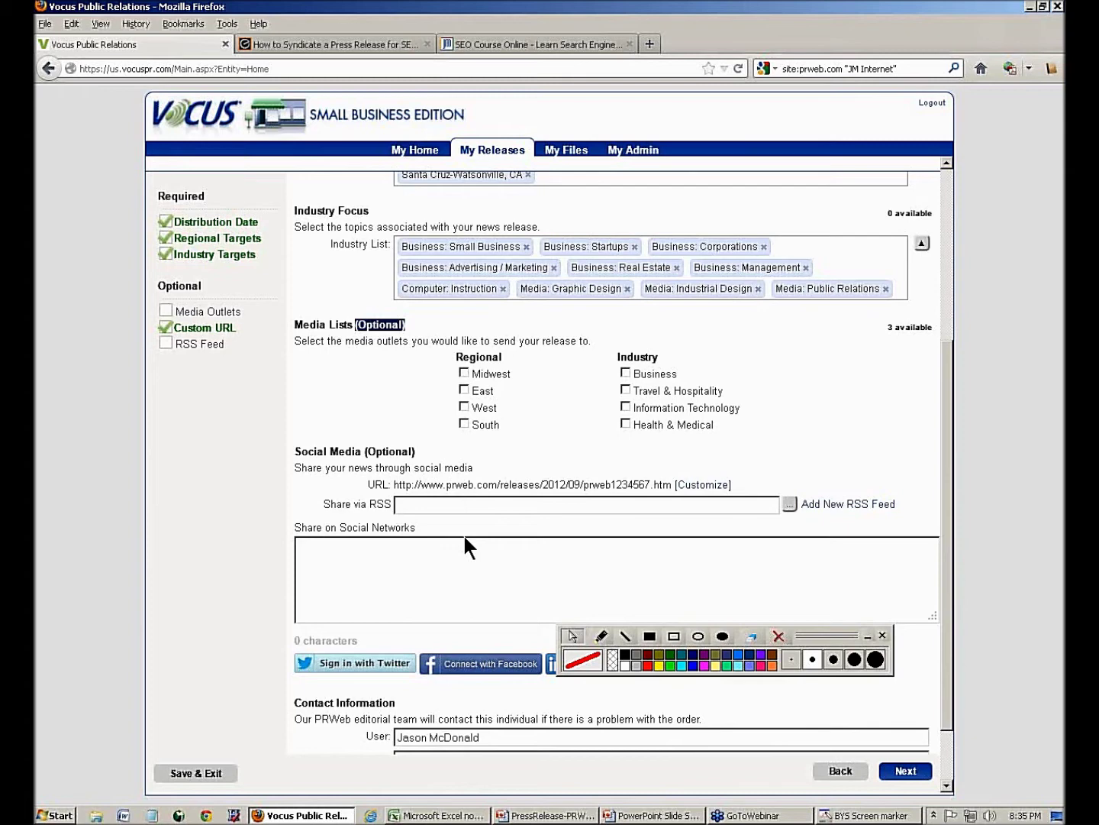
- Add the West regional media list to the release's media targets
{"action": "left_click", "coordinate": [464, 407]}
{"action": "mouse_move", "coordinate": [665, 496]}
{"action": "left_click_drag", "start_coordinate": [884, 326], "coordinate": [945, 374]}
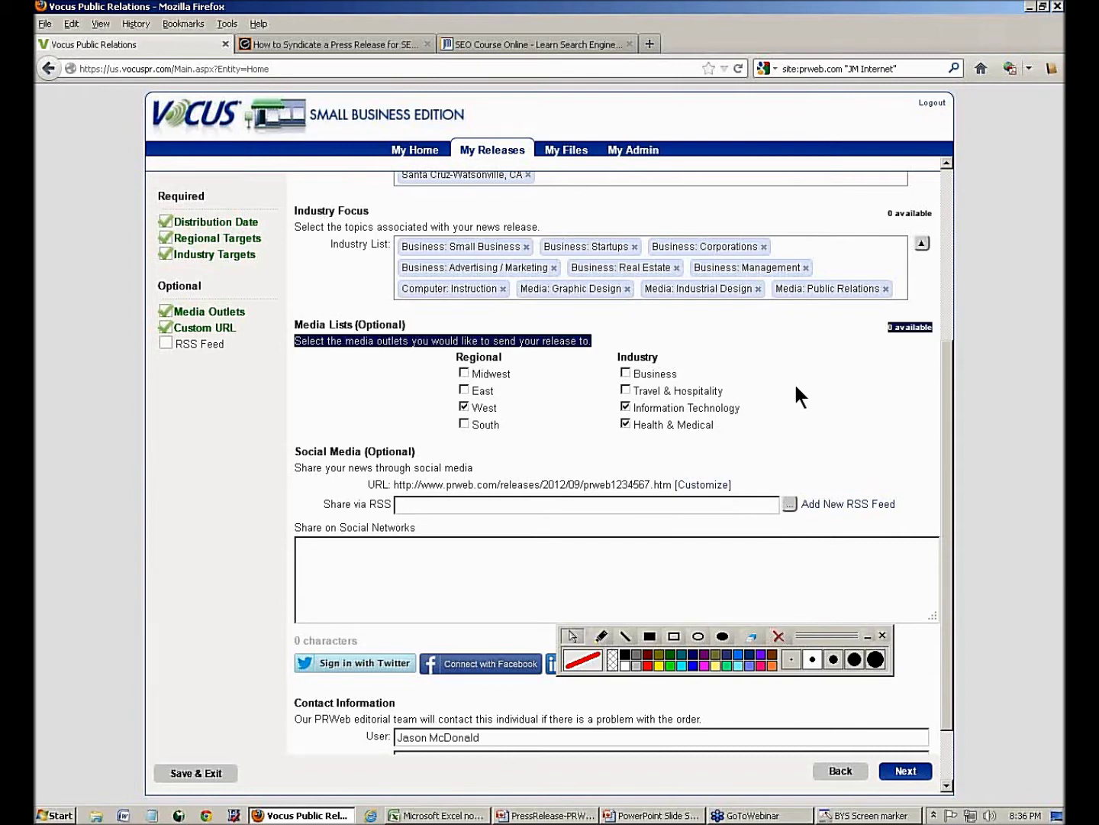
- Make the release web address editable and check the Small Business SEO course headline for wording
{"action": "left_click", "coordinate": [688, 485]}
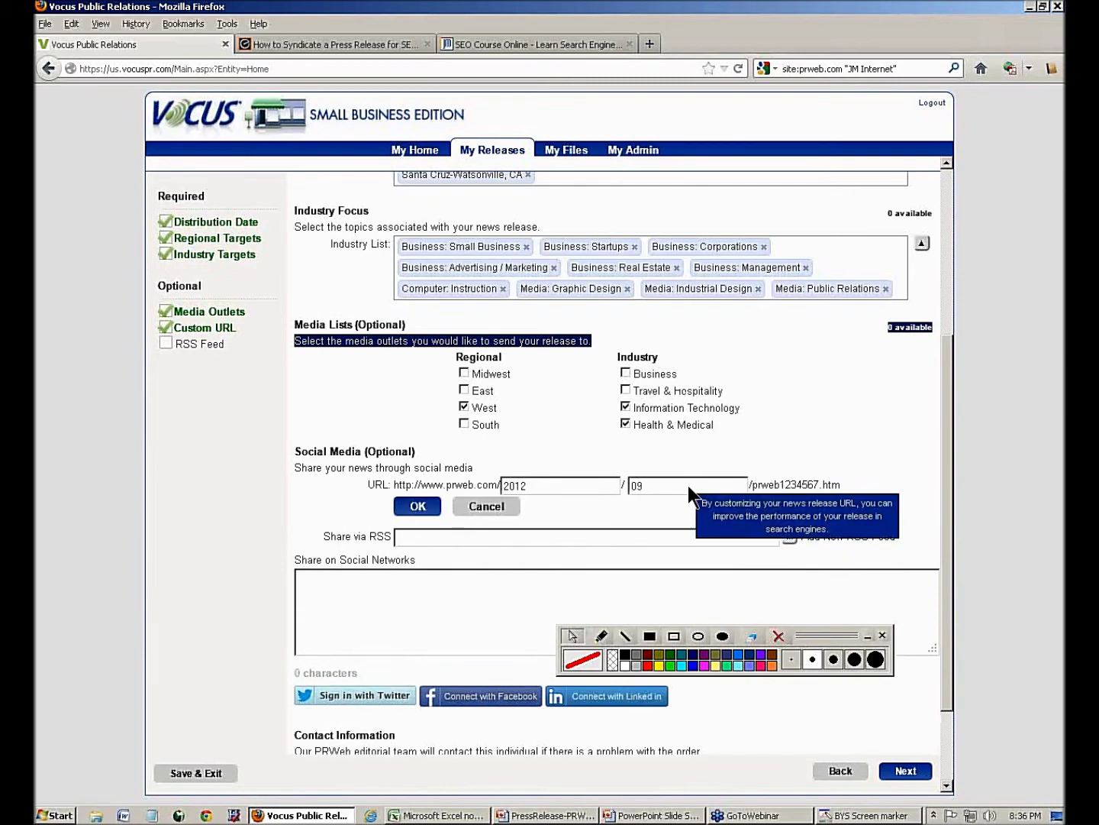
{"action": "left_click", "coordinate": [481, 39]}
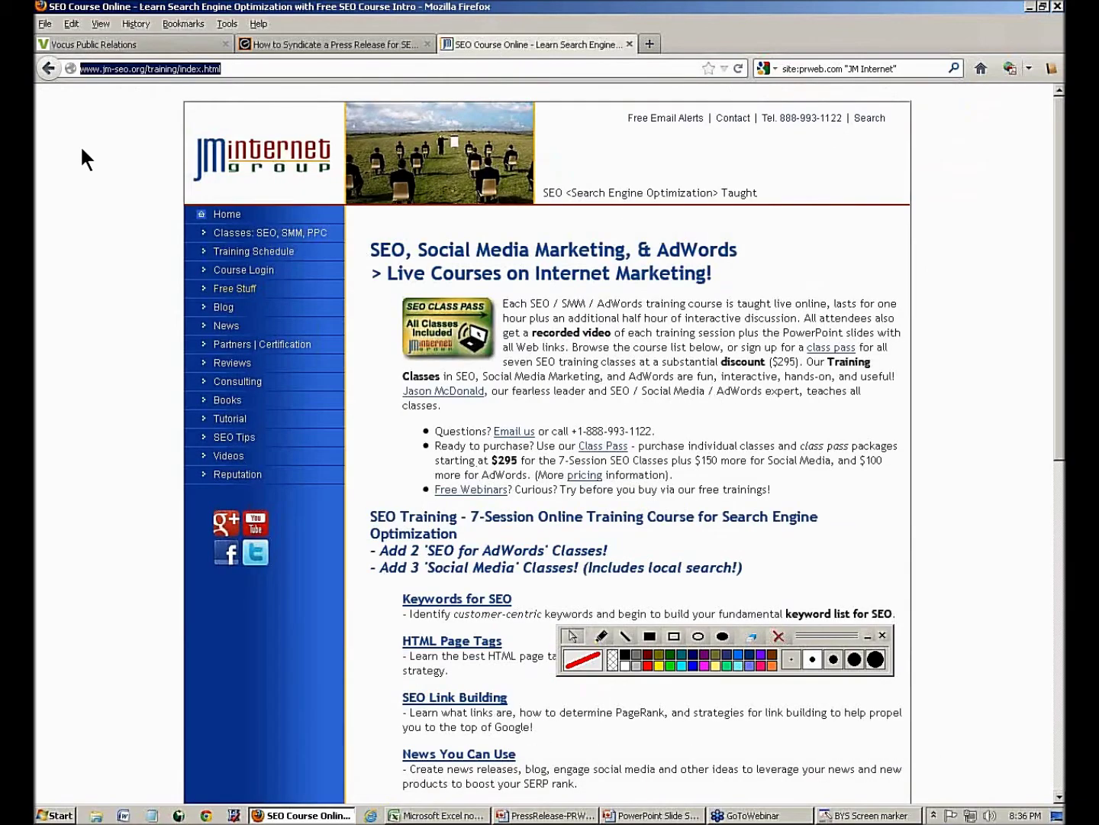
{"action": "left_click", "coordinate": [45, 68]}
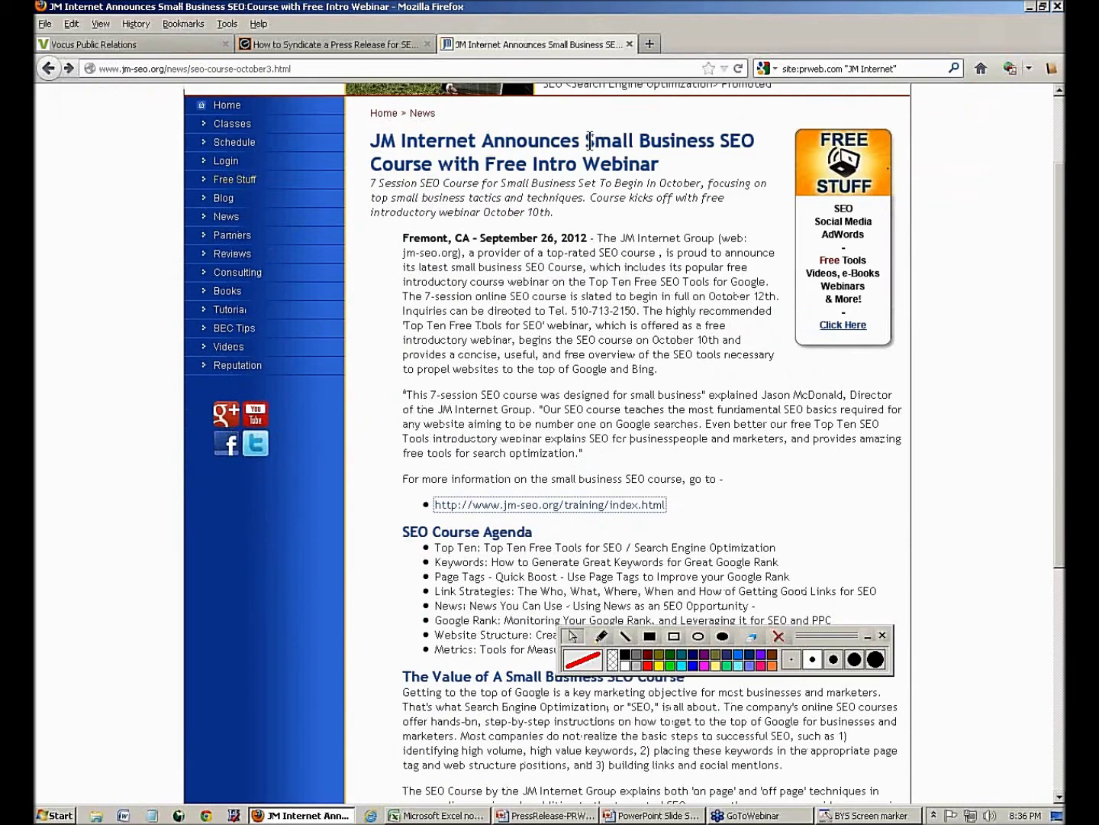
{"action": "left_click_drag", "start_coordinate": [590, 141], "coordinate": [732, 141]}
{"action": "left_click", "coordinate": [416, 161]}
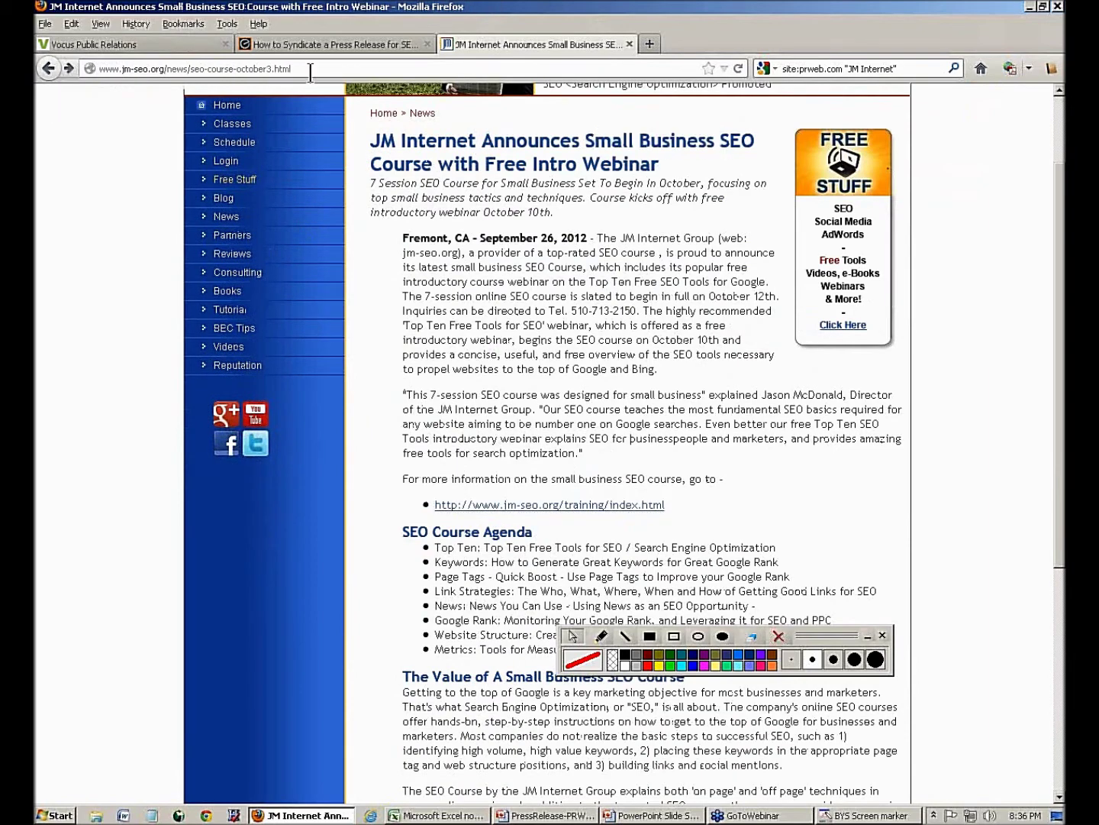
{"action": "left_click", "coordinate": [282, 42]}
{"action": "left_click", "coordinate": [168, 47]}
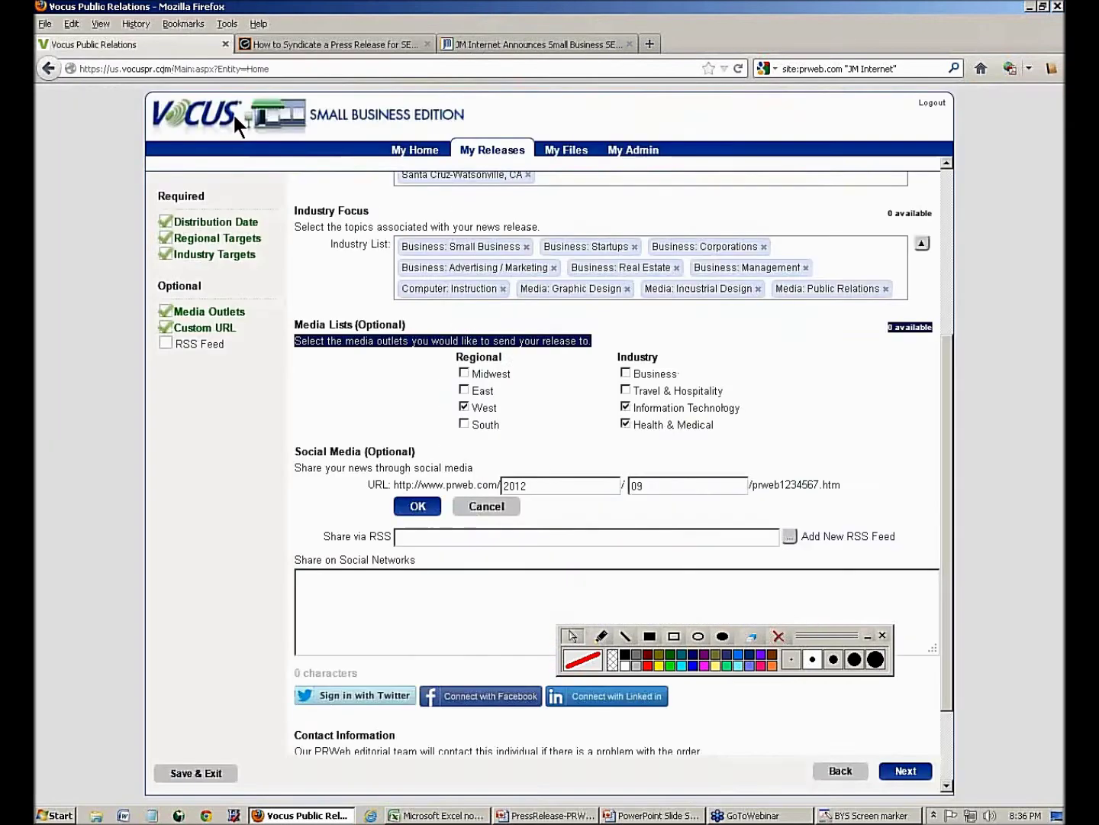
- Replace the year in the release URL with smallbusiness and seo and save the custom address
{"action": "double_click", "coordinate": [553, 481]}
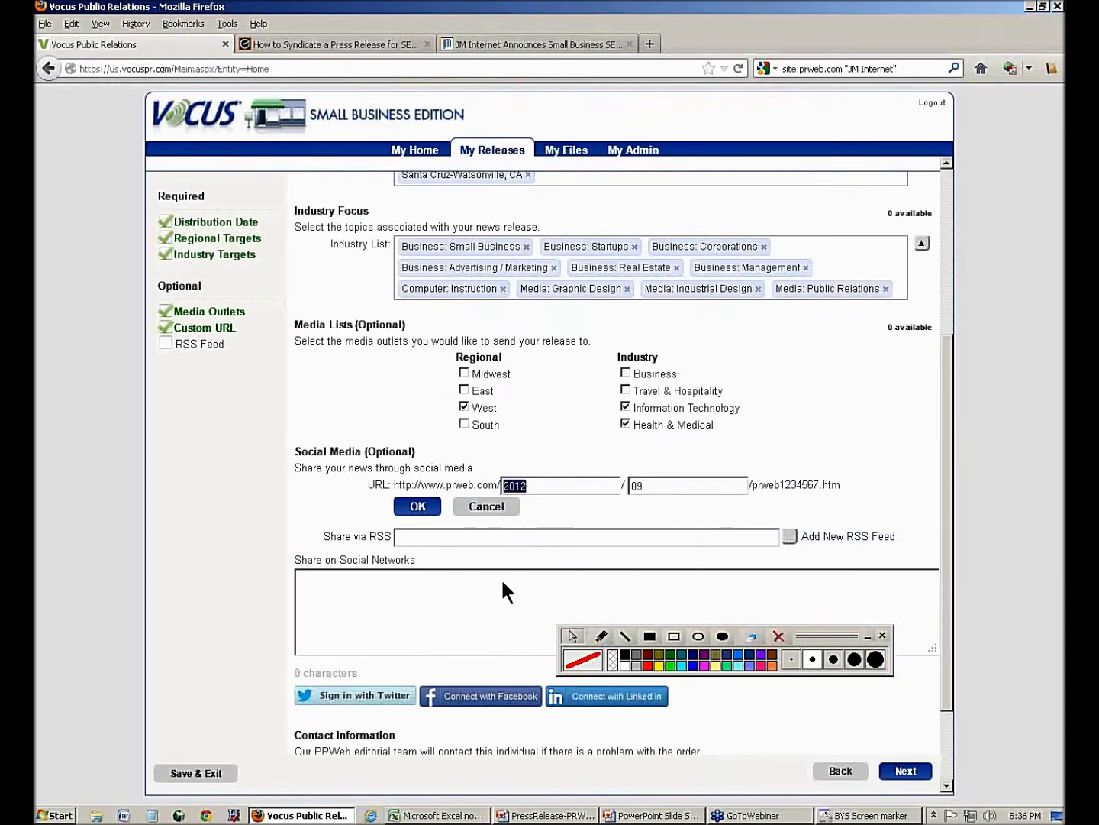
{"action": "type", "text": "smallbusiness"}
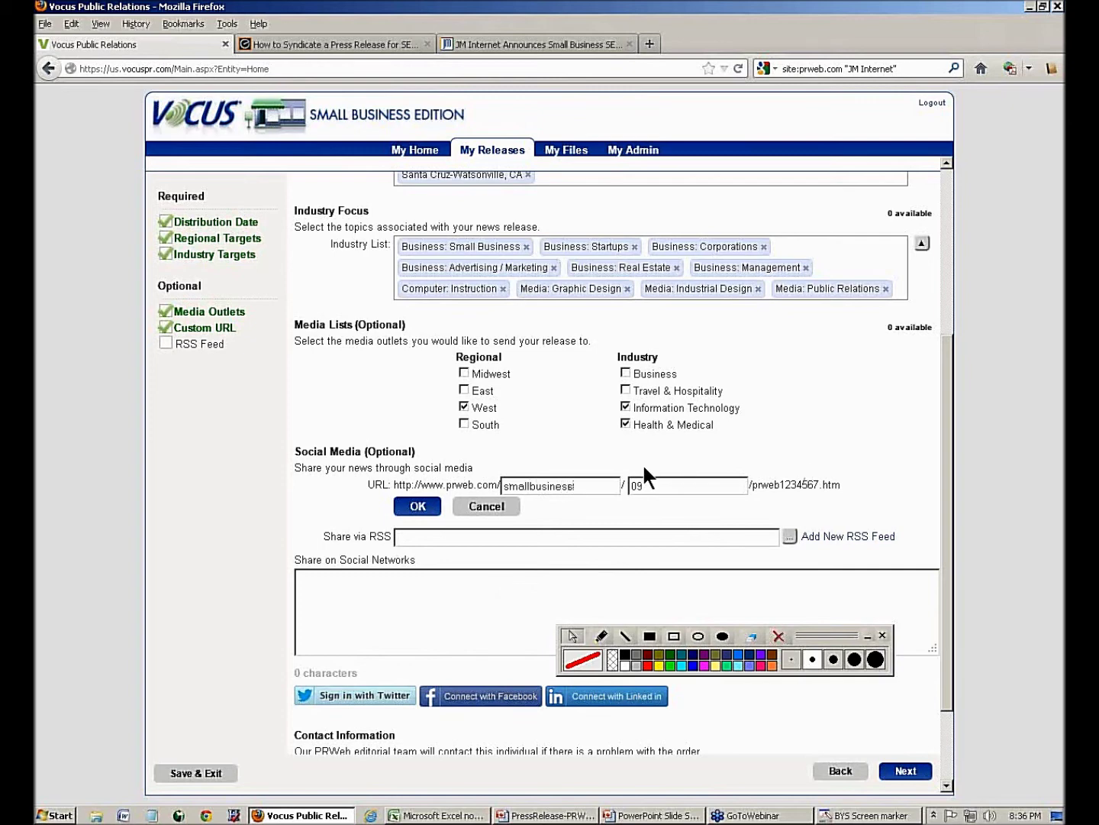
{"action": "type", "text": "seo"}
{"action": "left_click", "coordinate": [412, 506]}
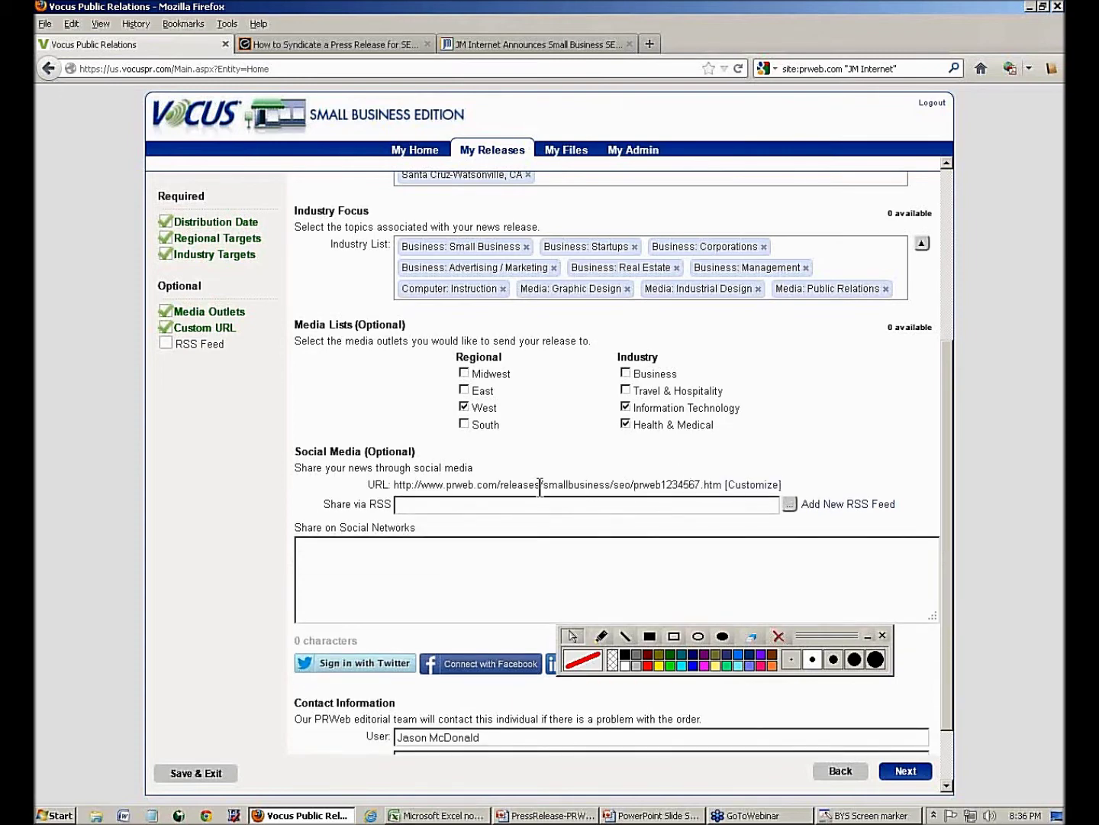
{"action": "left_click_drag", "start_coordinate": [543, 484], "coordinate": [610, 500]}
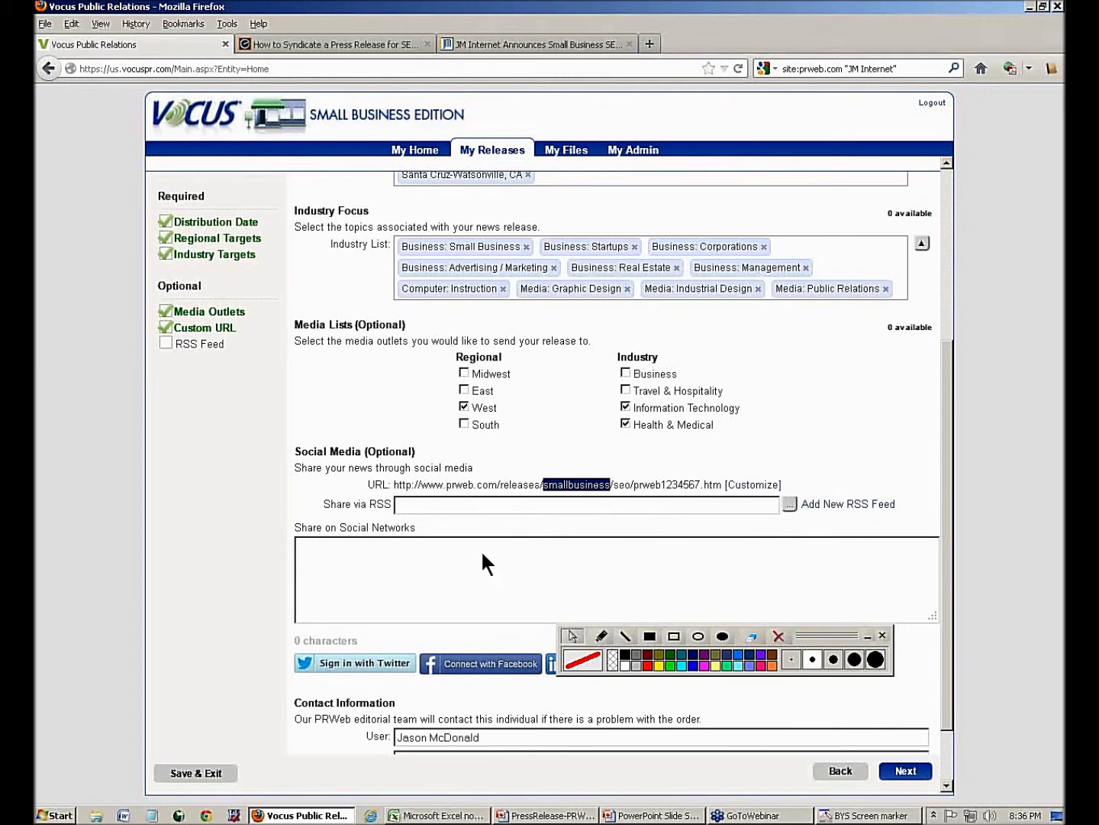
{"action": "scroll", "coordinate": [481, 551], "scroll_direction": "up", "scroll_amount": 4}
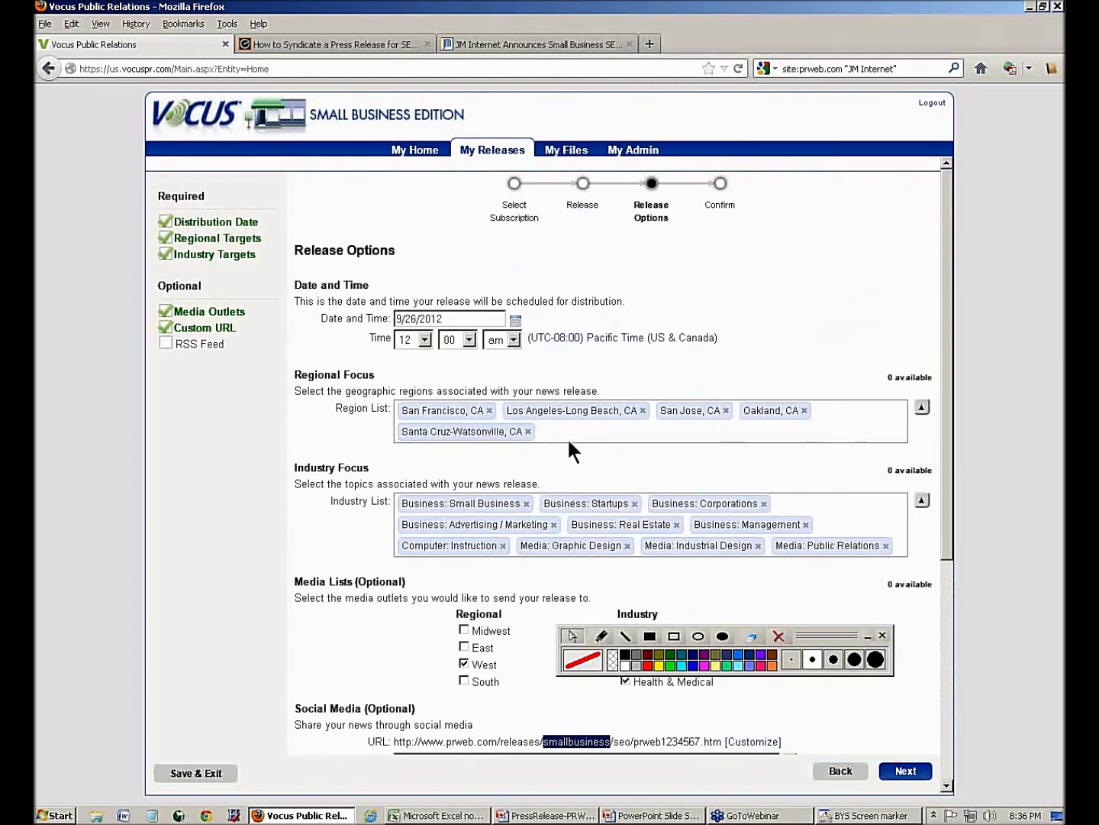
- Outline the custom release address with a red marker box, erase it, and proceed to Confirm
{"action": "scroll", "coordinate": [569, 442], "scroll_direction": "down", "scroll_amount": 1}
{"action": "scroll", "coordinate": [569, 443], "scroll_direction": "down", "scroll_amount": 3}
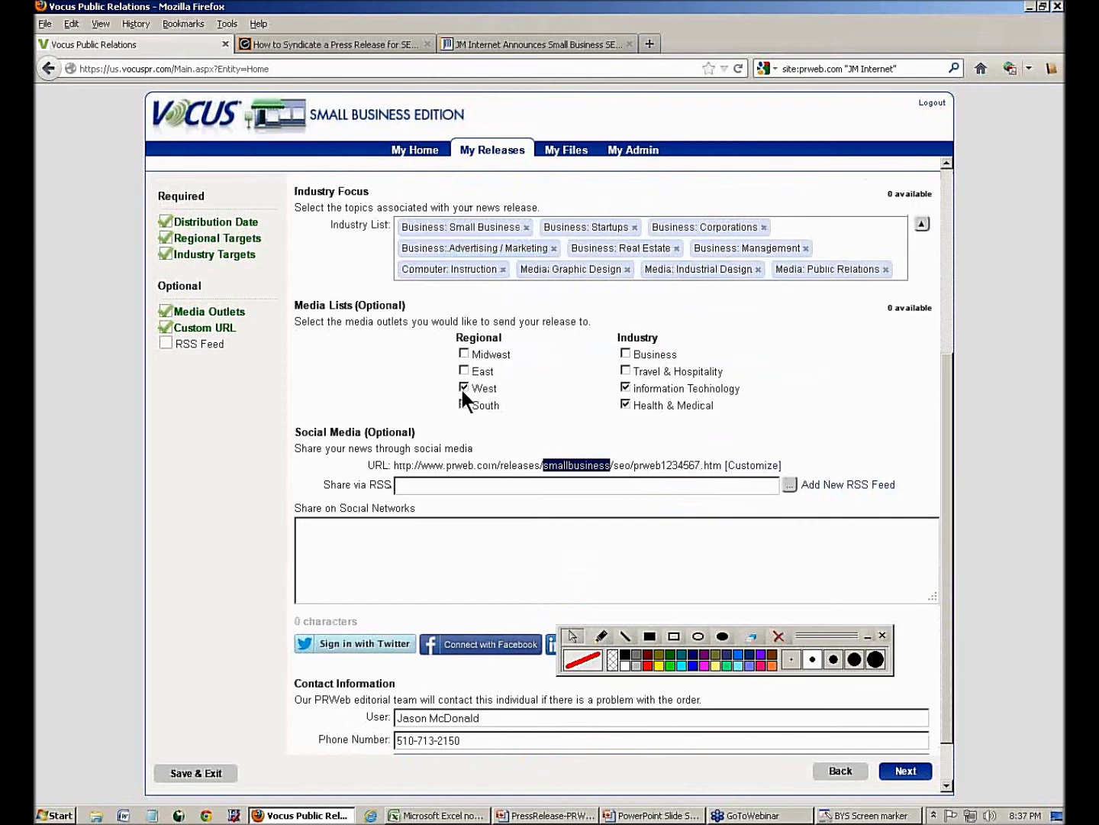
{"action": "left_click", "coordinate": [626, 405]}
{"action": "left_click", "coordinate": [674, 636]}
{"action": "left_click_drag", "start_coordinate": [353, 441], "coordinate": [800, 485]}
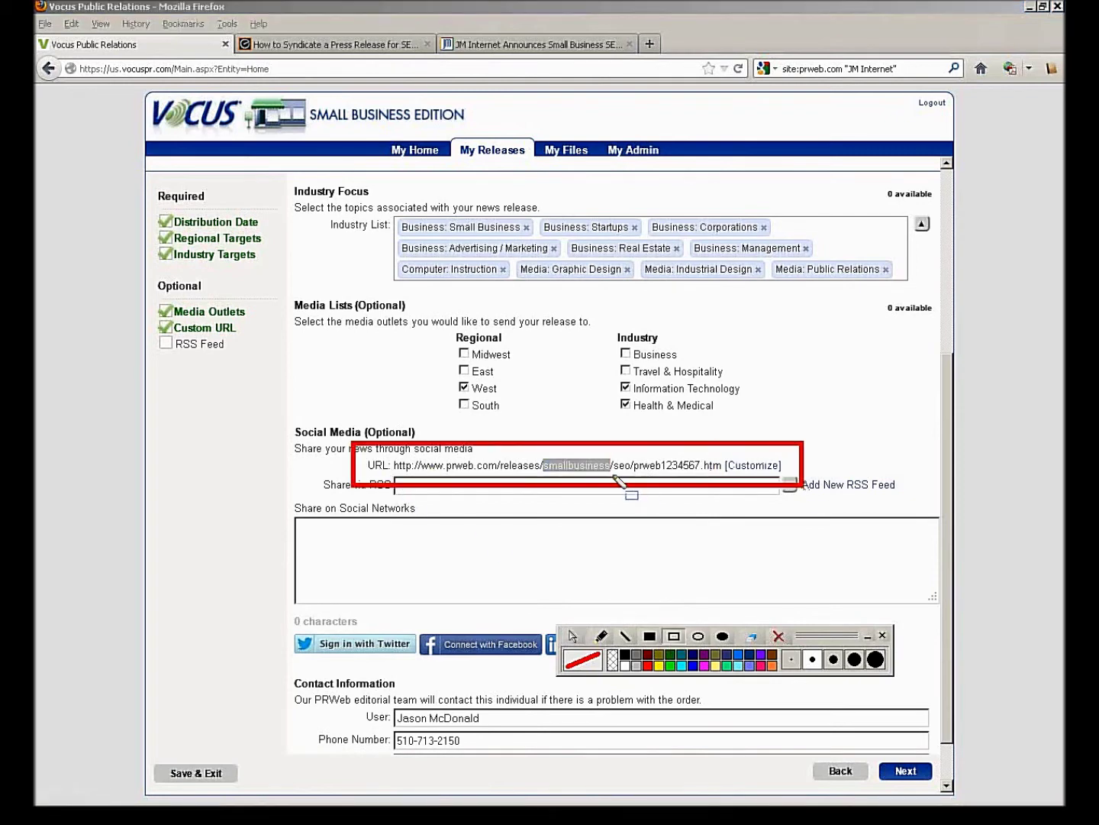
{"action": "left_click", "coordinate": [778, 635]}
{"action": "left_click", "coordinate": [599, 637]}
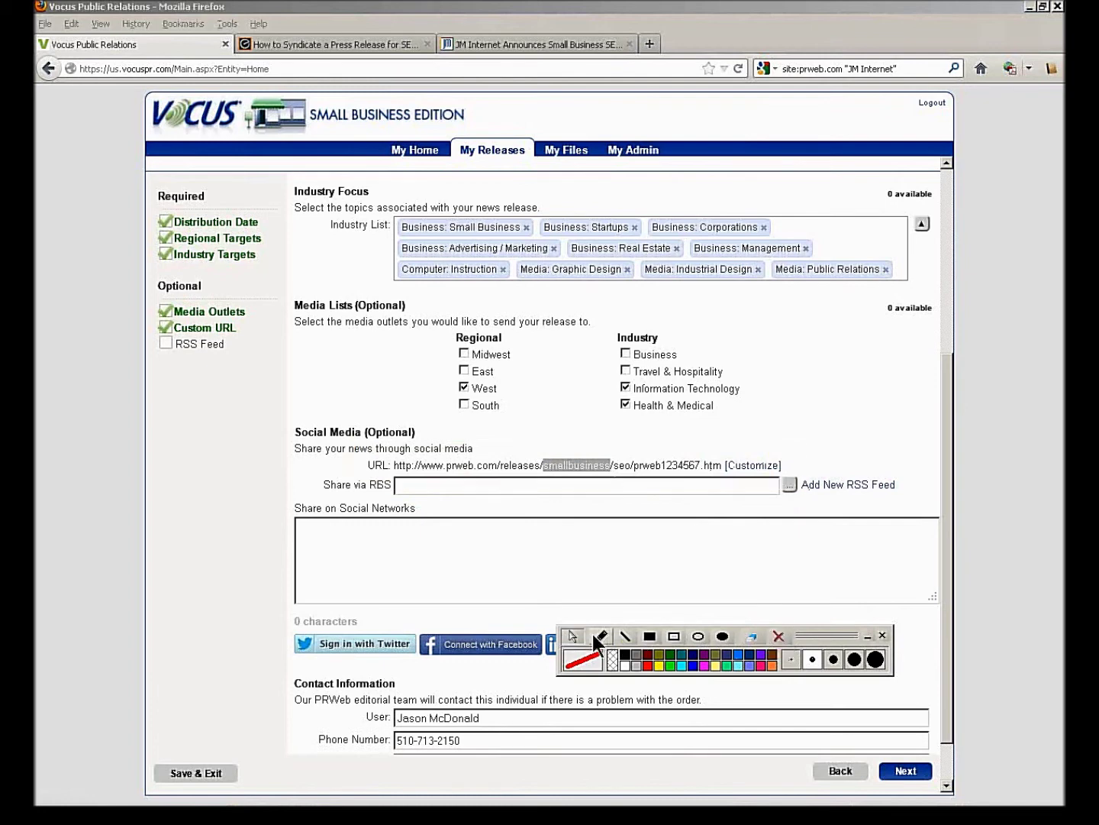
{"action": "left_click", "coordinate": [906, 771]}
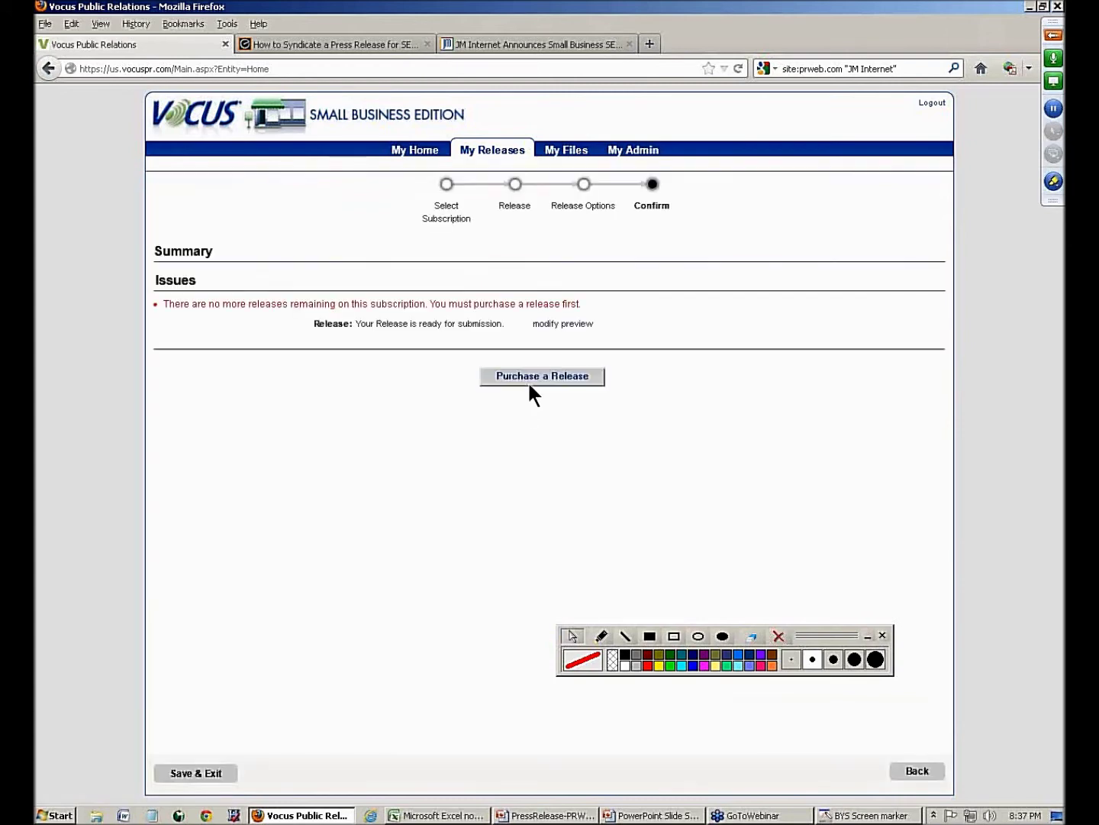
- Review the finished release in preview, then start buying it, reaching the $160.00 payment page
{"action": "left_click", "coordinate": [573, 324]}
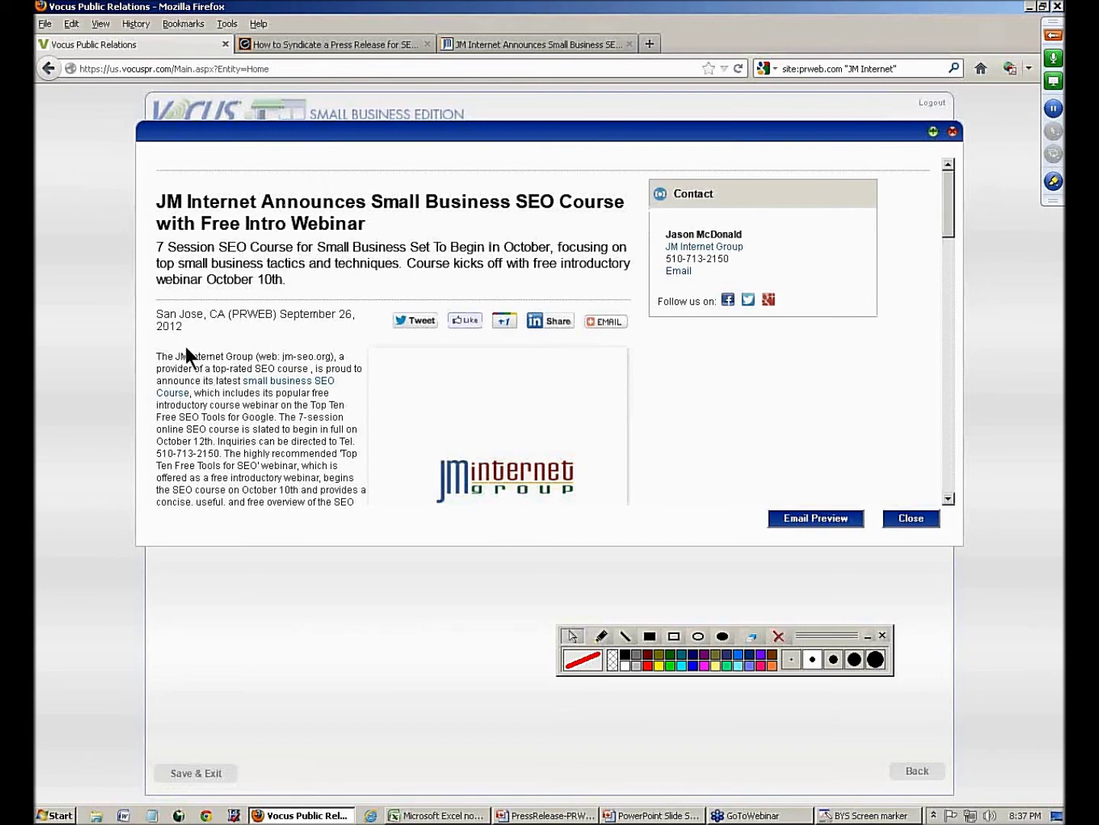
{"action": "left_click_drag", "start_coordinate": [951, 211], "coordinate": [967, 468]}
{"action": "left_click_drag", "start_coordinate": [948, 369], "coordinate": [959, 156]}
{"action": "left_click", "coordinate": [953, 132]}
{"action": "left_click", "coordinate": [491, 386]}
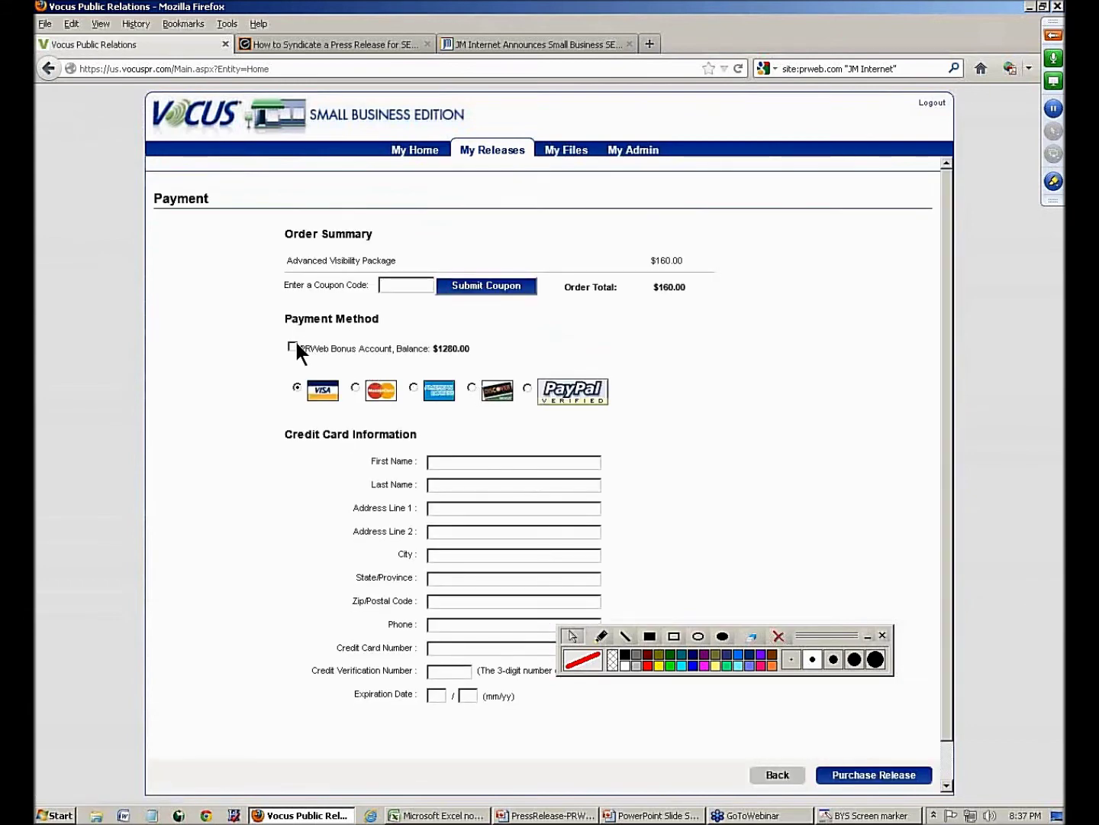
- Pay $0.00 from the PRWeb Bonus Account with the coupon, then upload and send the release
{"action": "left_click", "coordinate": [295, 345]}
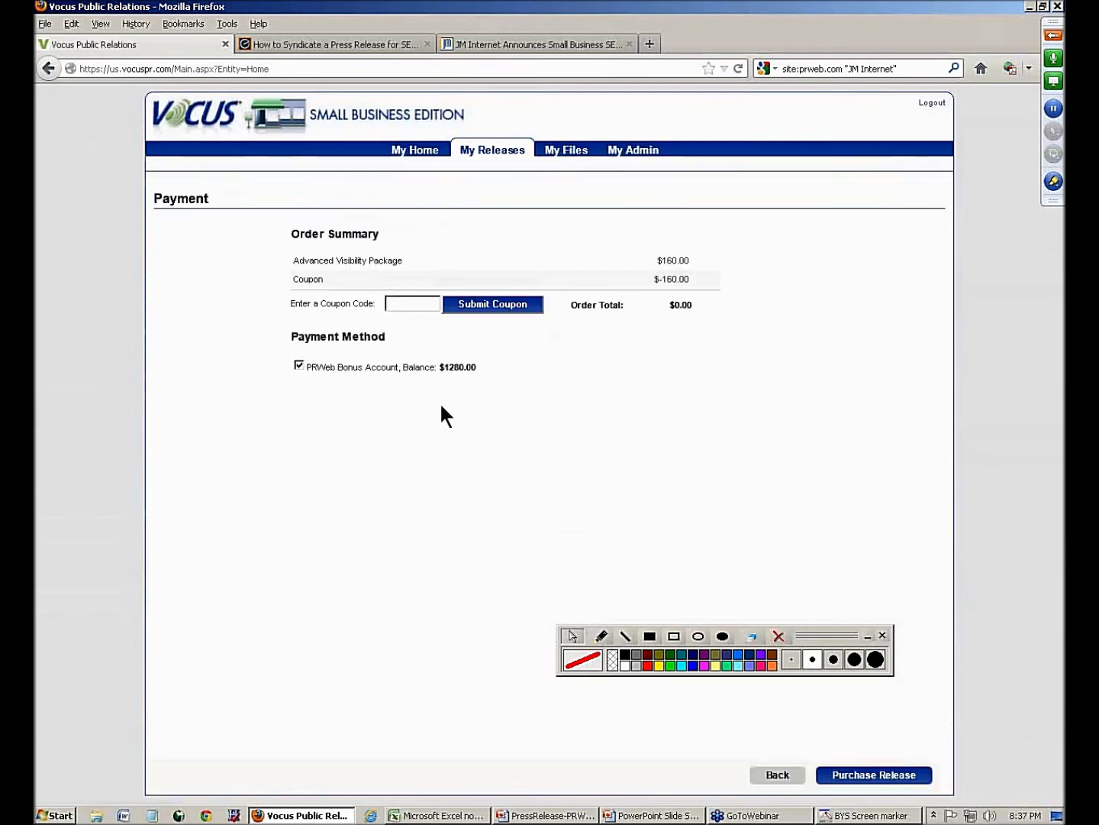
{"action": "left_click", "coordinate": [510, 304]}
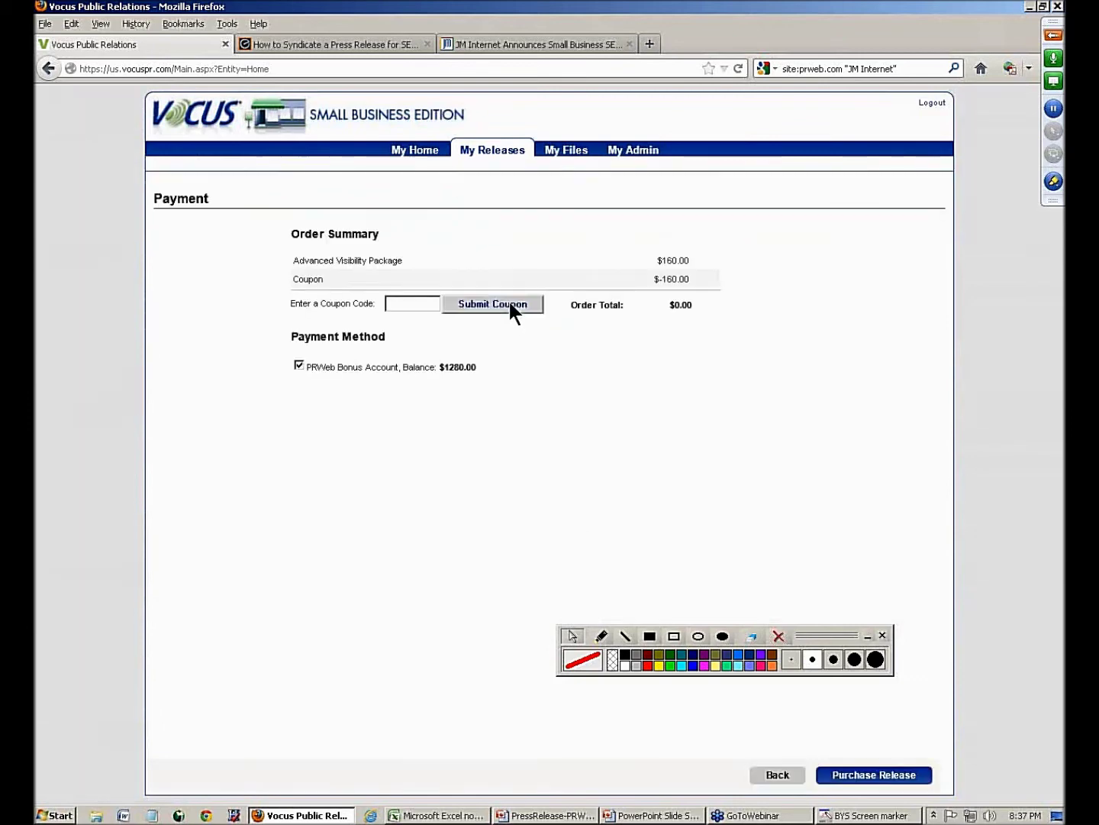
{"action": "left_click", "coordinate": [835, 777]}
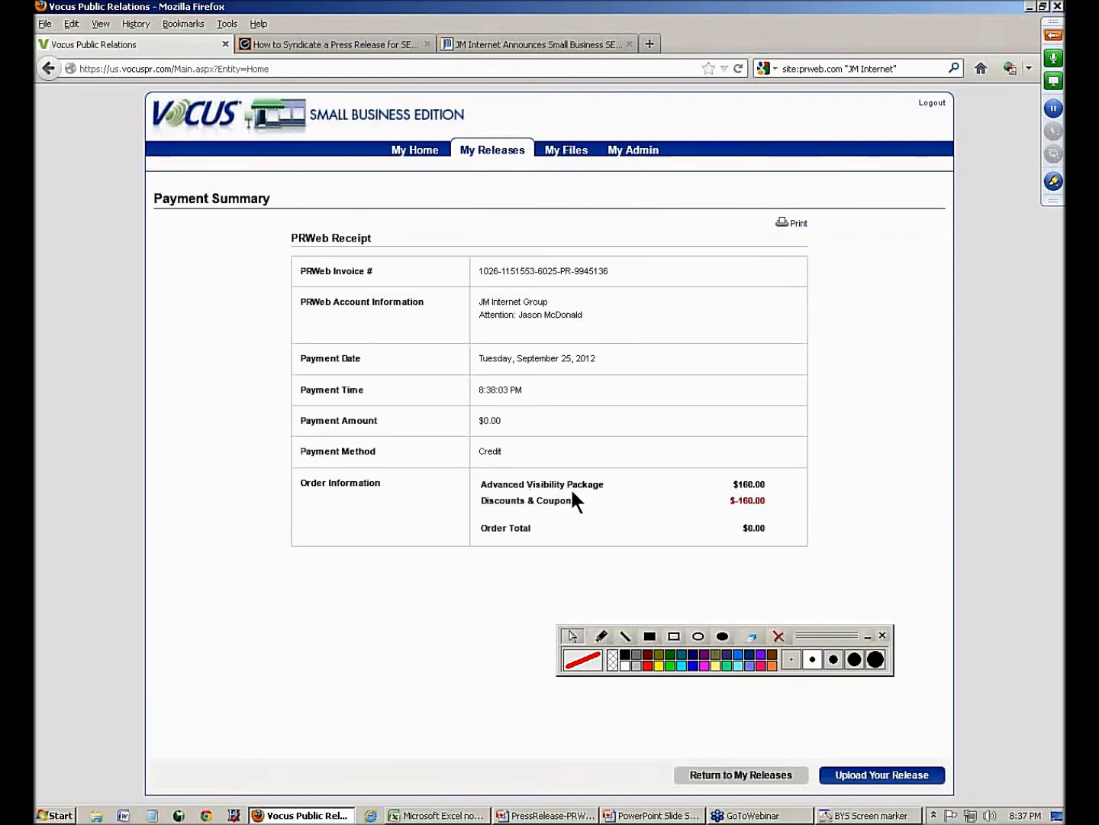
{"action": "left_click", "coordinate": [841, 774]}
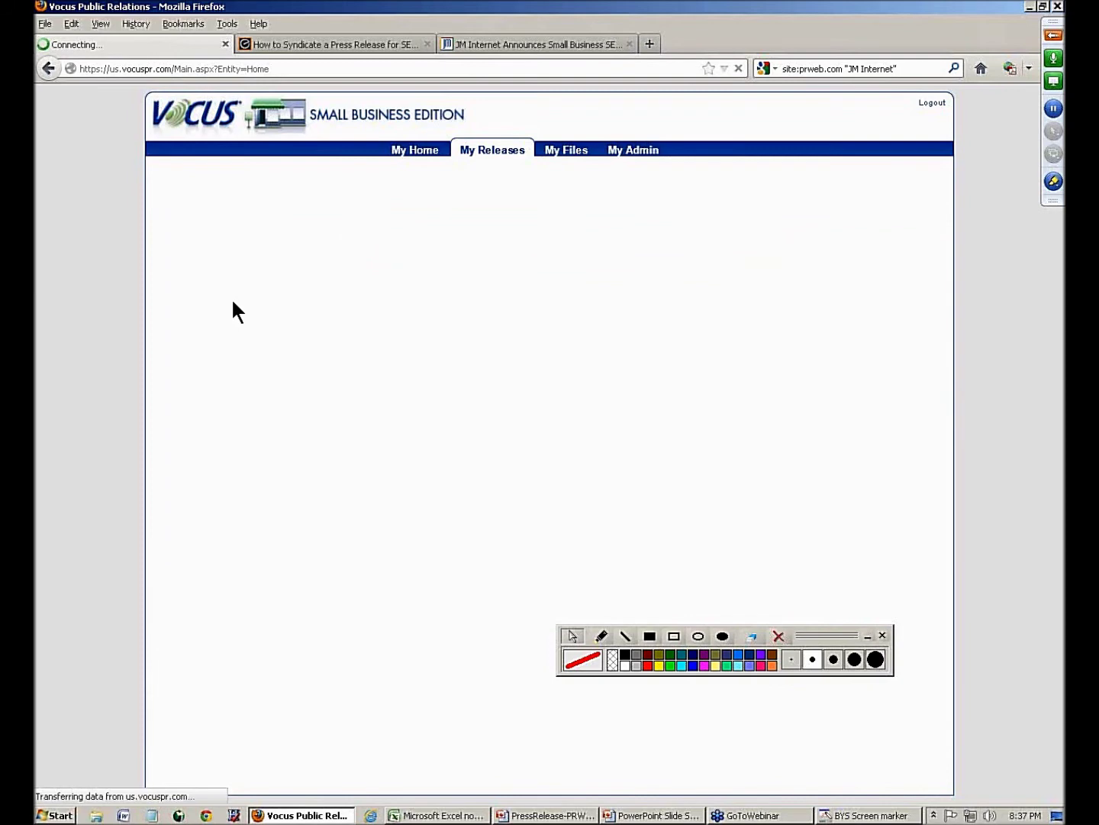
{"action": "left_click", "coordinate": [517, 330]}
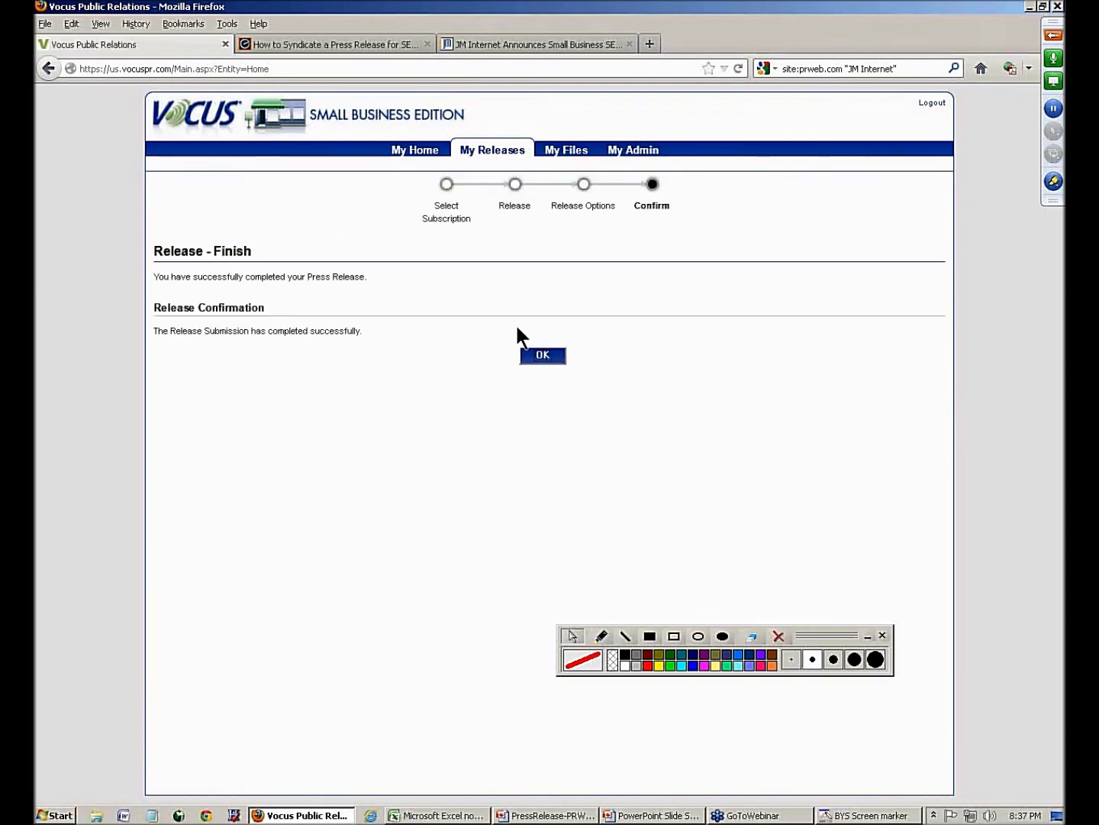
{"action": "left_click", "coordinate": [540, 356]}
- Return to My Home, switch to the syndication notes page, and right-click the JM Internet example link
{"action": "left_click", "coordinate": [542, 355]}
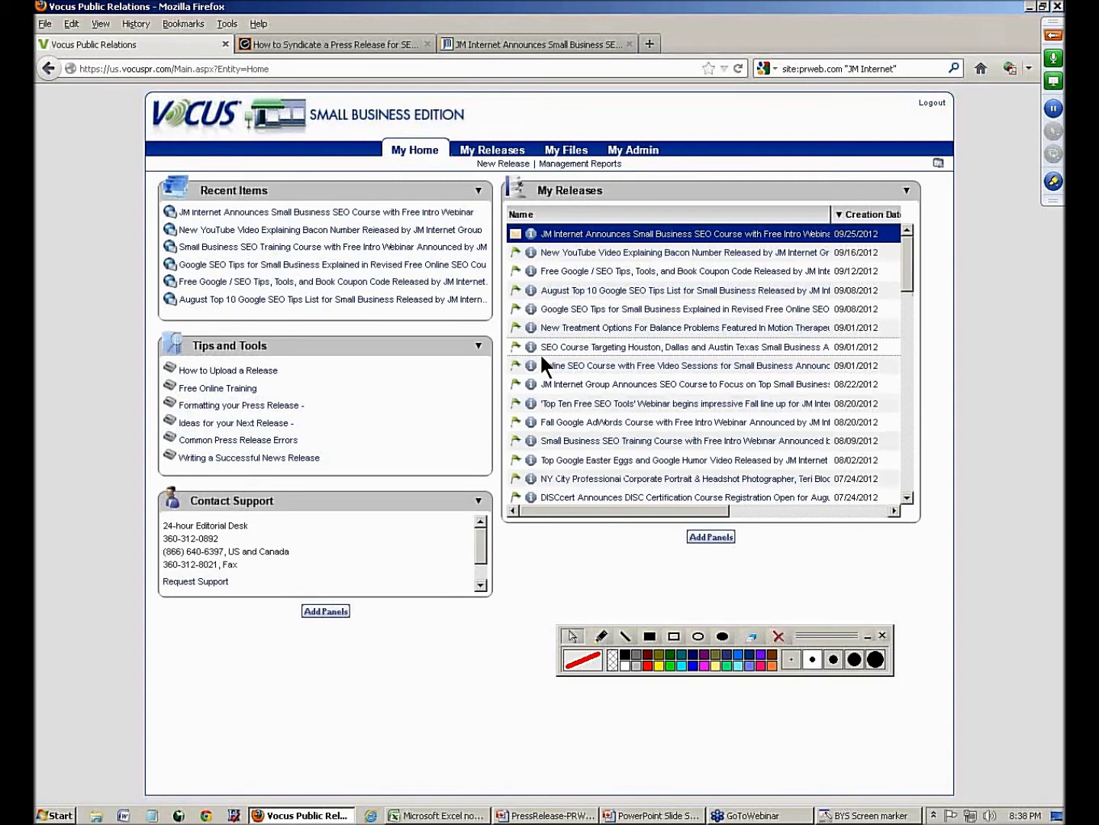
{"action": "left_click", "coordinate": [388, 42]}
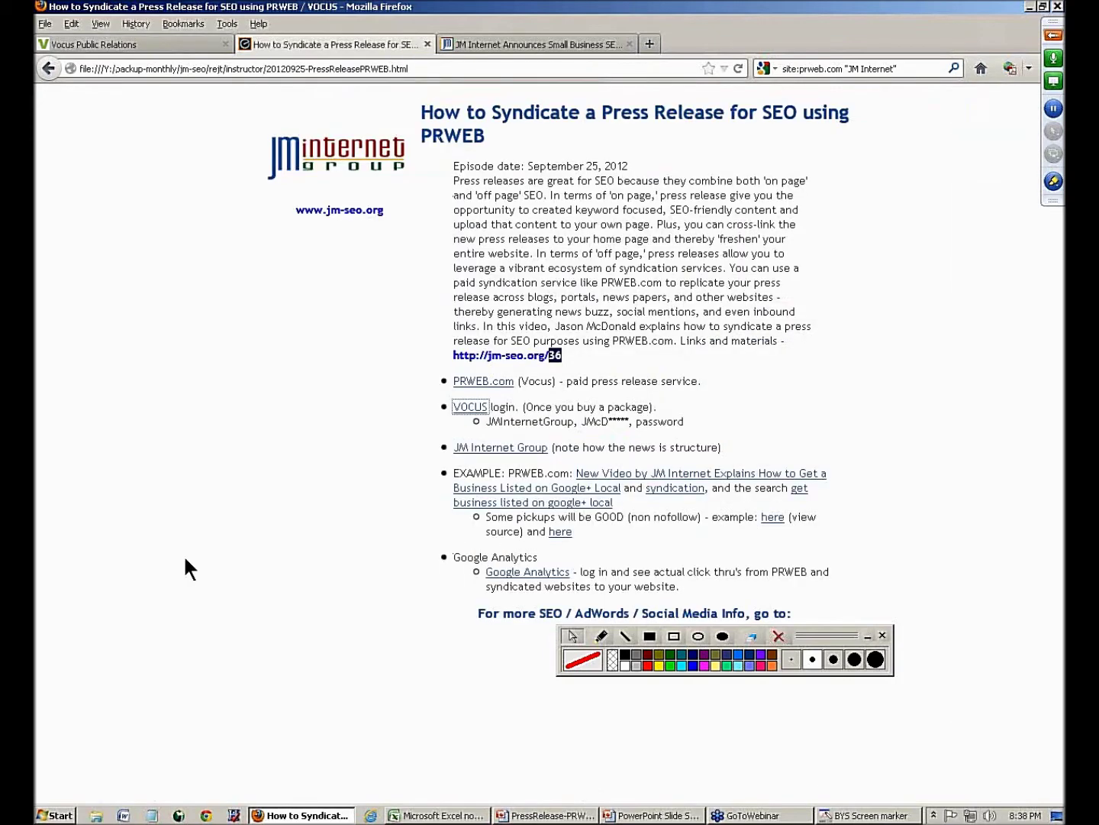
{"action": "left_click_drag", "start_coordinate": [811, 638], "coordinate": [381, 678]}
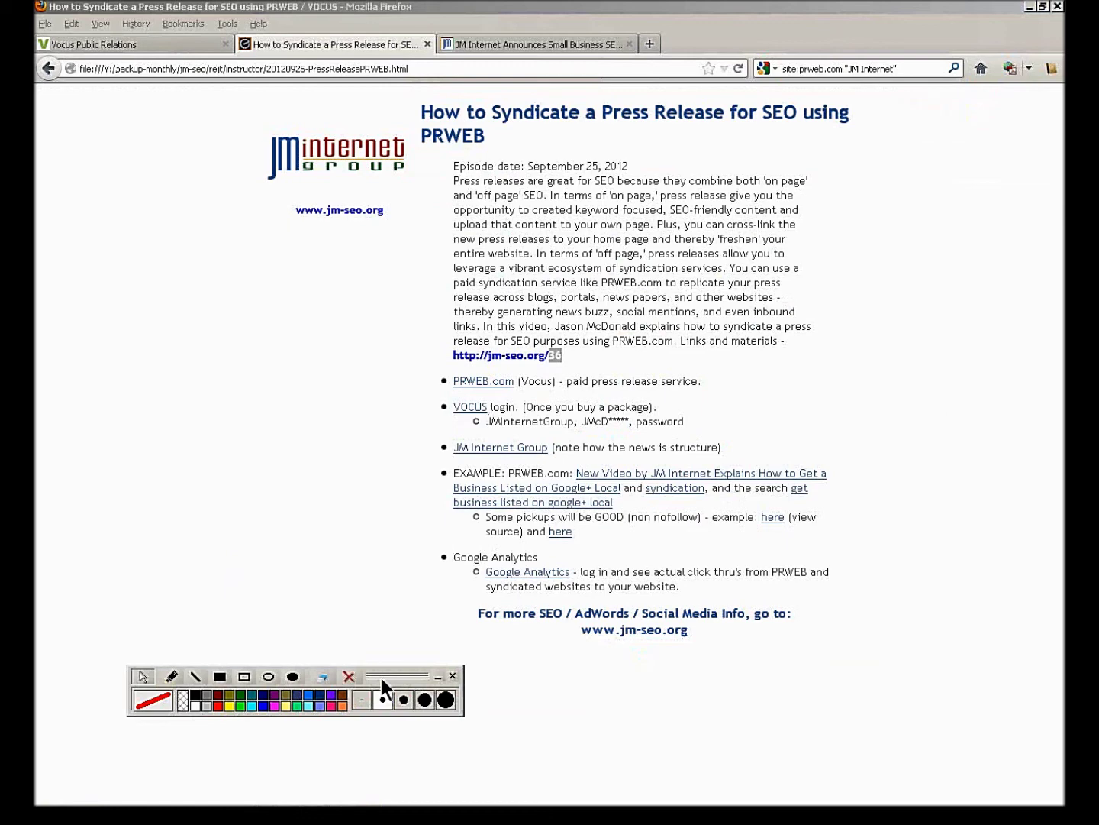
{"action": "right_click", "coordinate": [609, 475]}
- Open JM Internet's Google+ Local example release in a new tab and skim it, then return to Vocus
{"action": "left_click", "coordinate": [654, 485]}
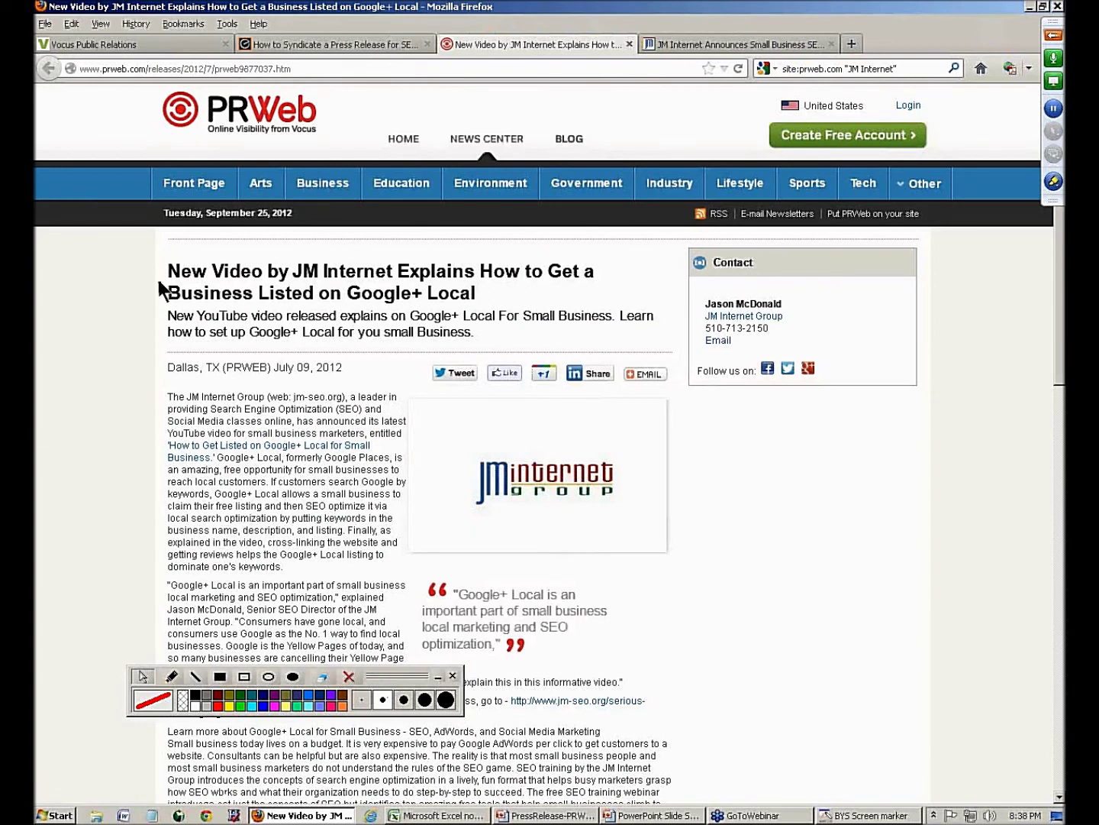
{"action": "left_click_drag", "start_coordinate": [168, 274], "coordinate": [479, 295]}
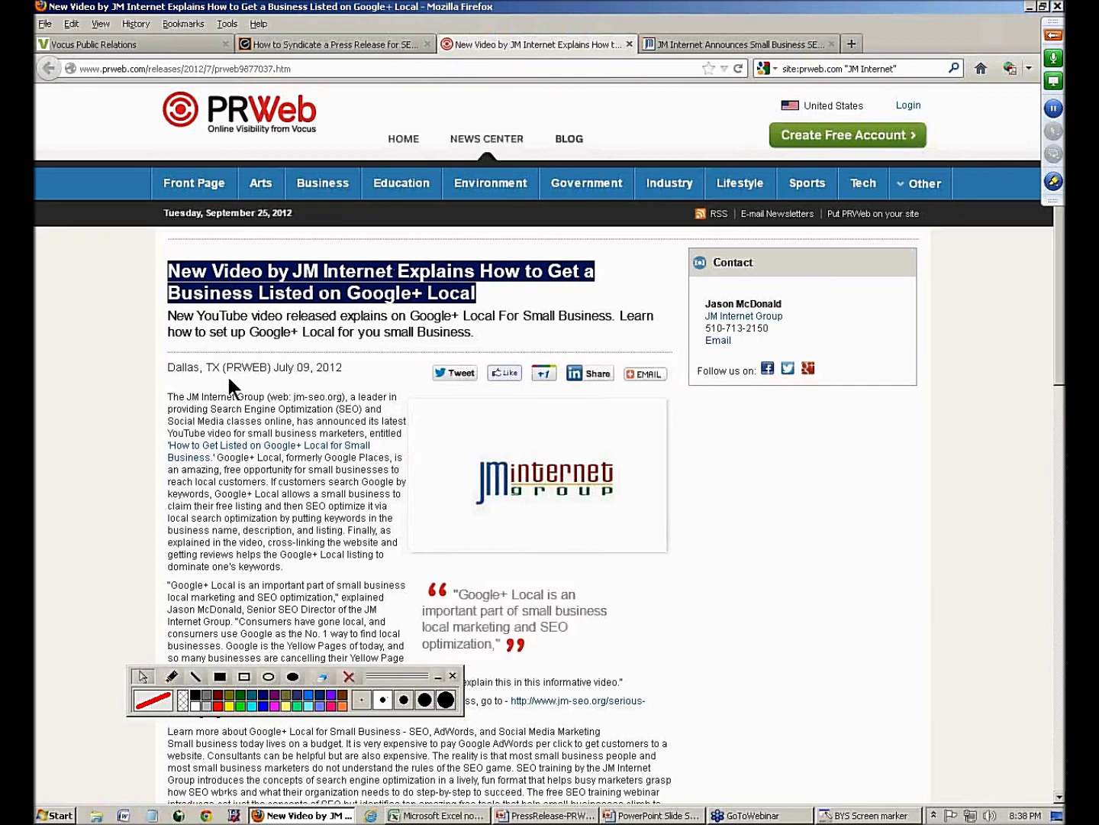
{"action": "scroll", "coordinate": [277, 383], "scroll_direction": "down", "scroll_amount": 10}
{"action": "scroll", "coordinate": [255, 431], "scroll_direction": "up", "scroll_amount": 4}
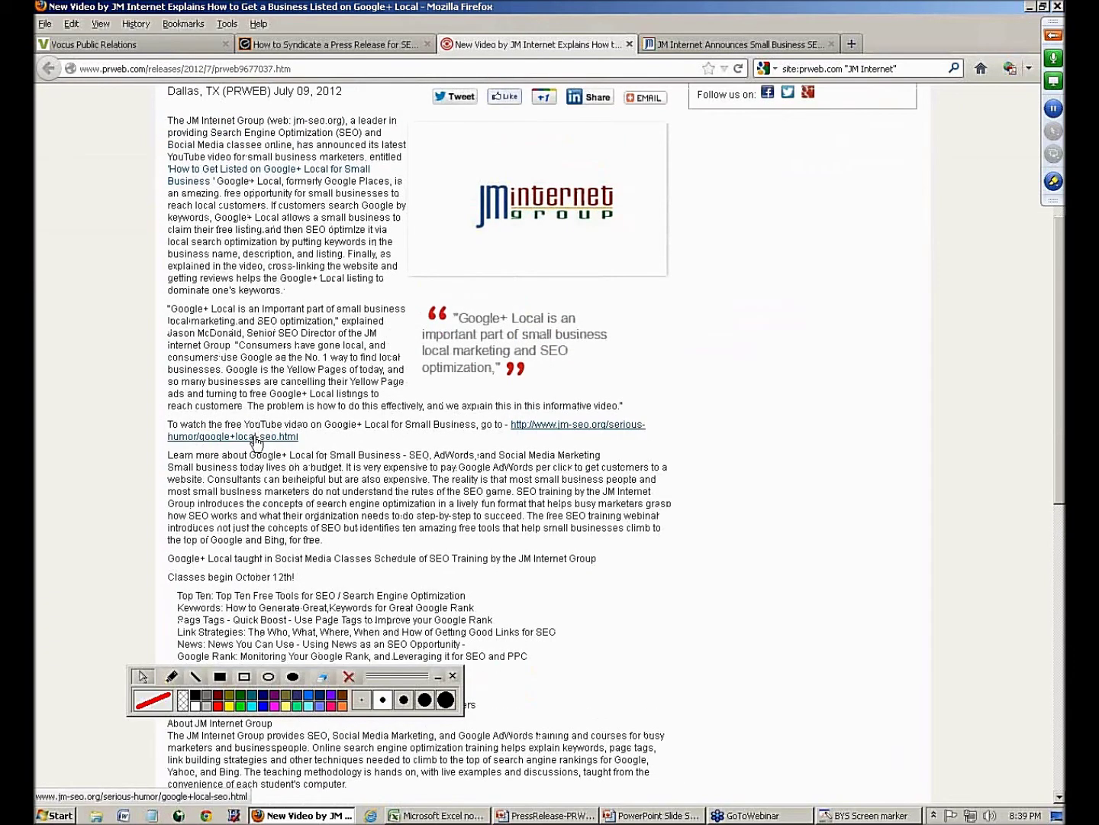
{"action": "left_click", "coordinate": [285, 45]}
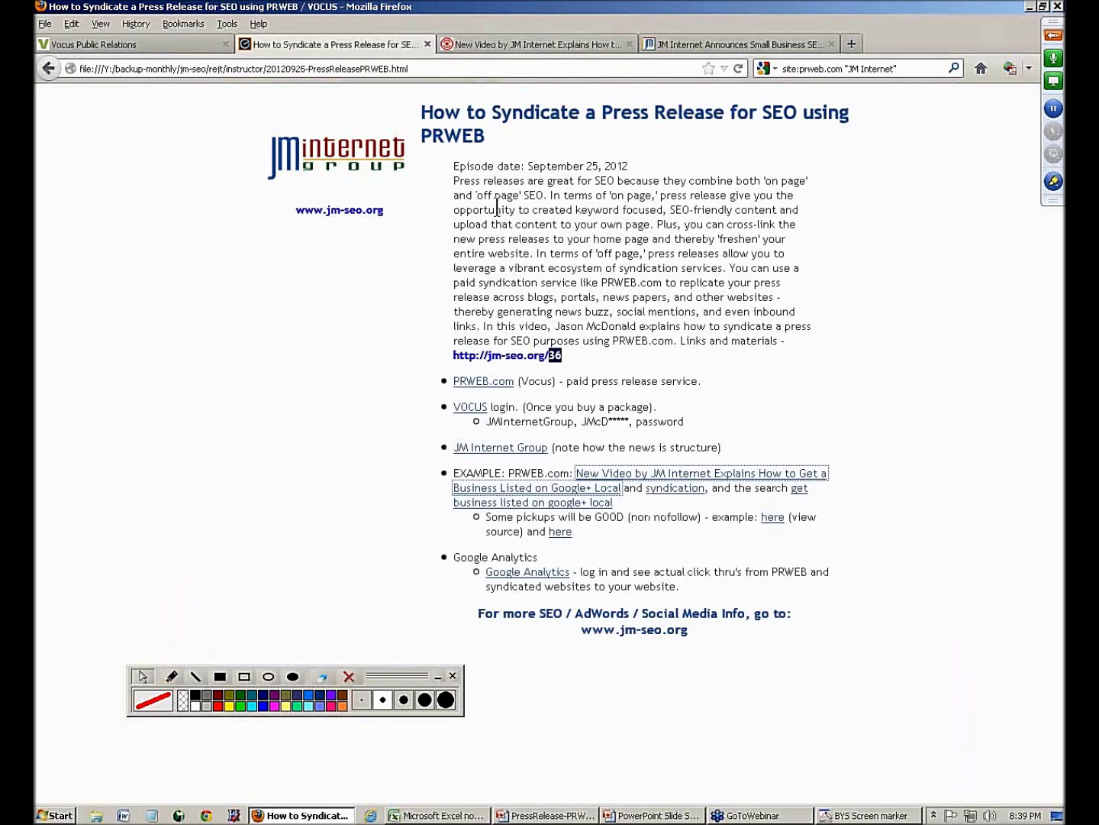
{"action": "left_click", "coordinate": [134, 47]}
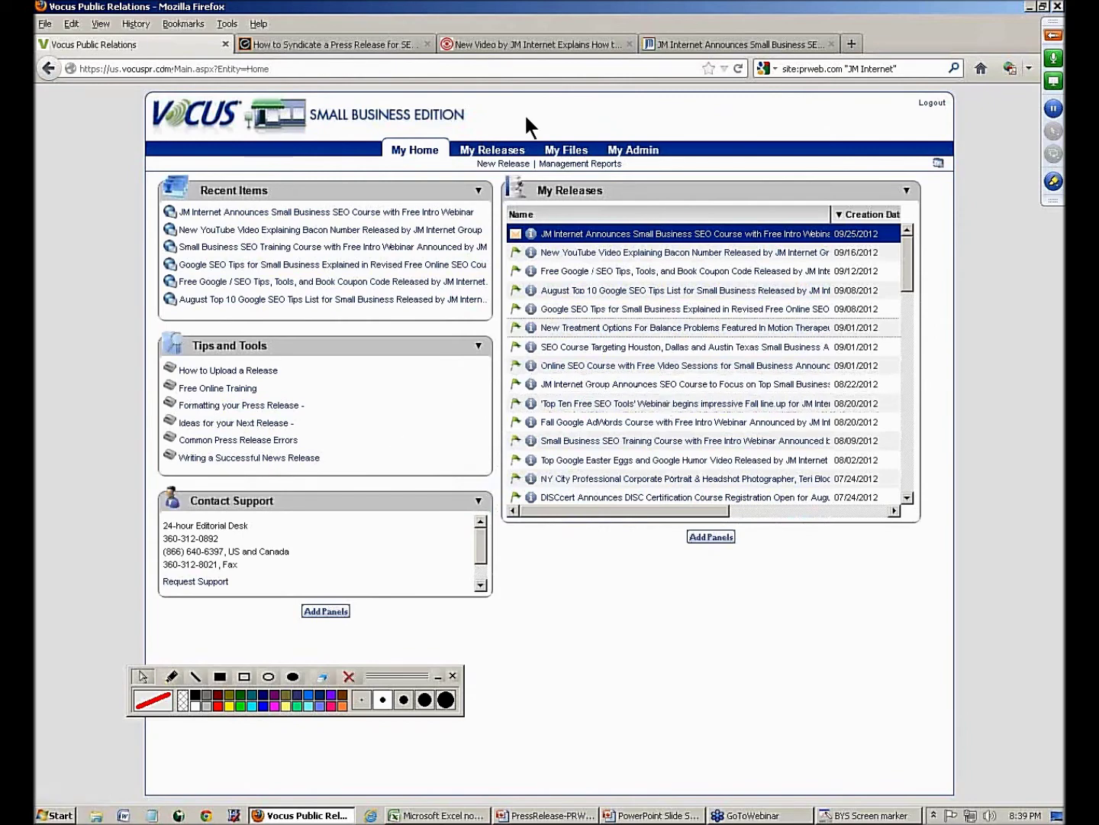
- Open the Google+ Local example release again from the notes page, then go back to Vocus
{"action": "left_click", "coordinate": [356, 45]}
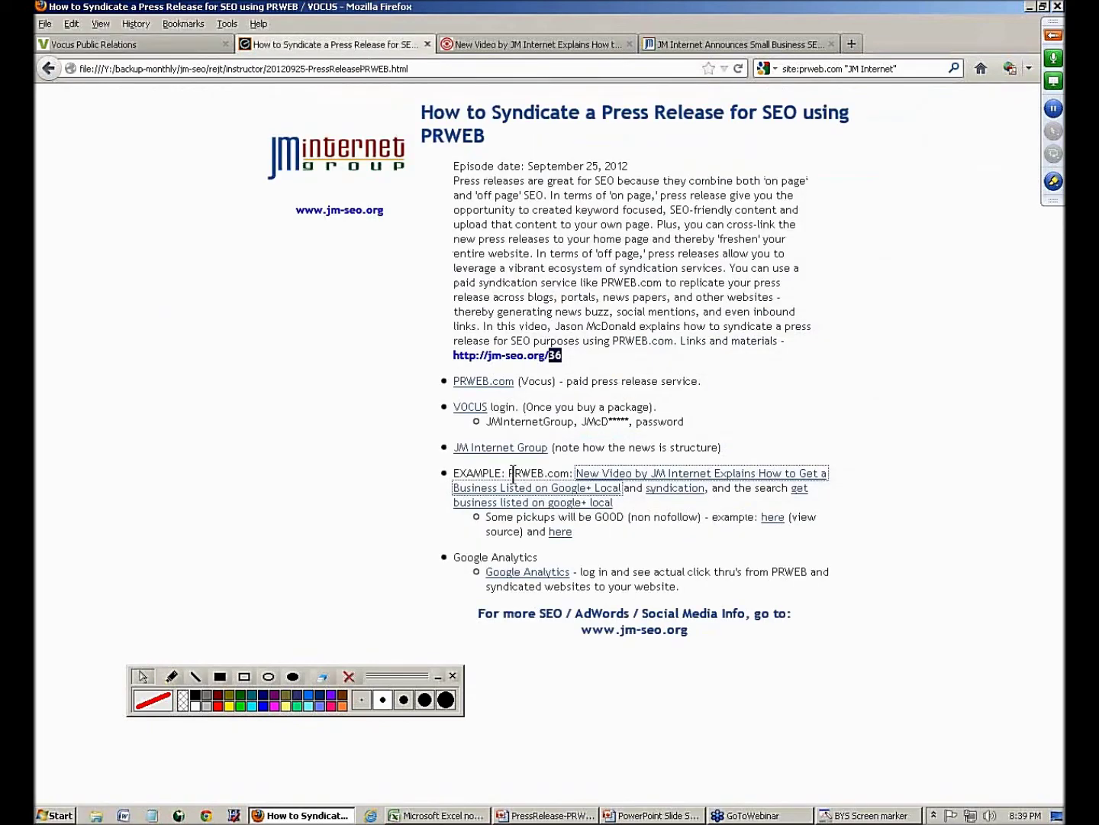
{"action": "left_click", "coordinate": [588, 486]}
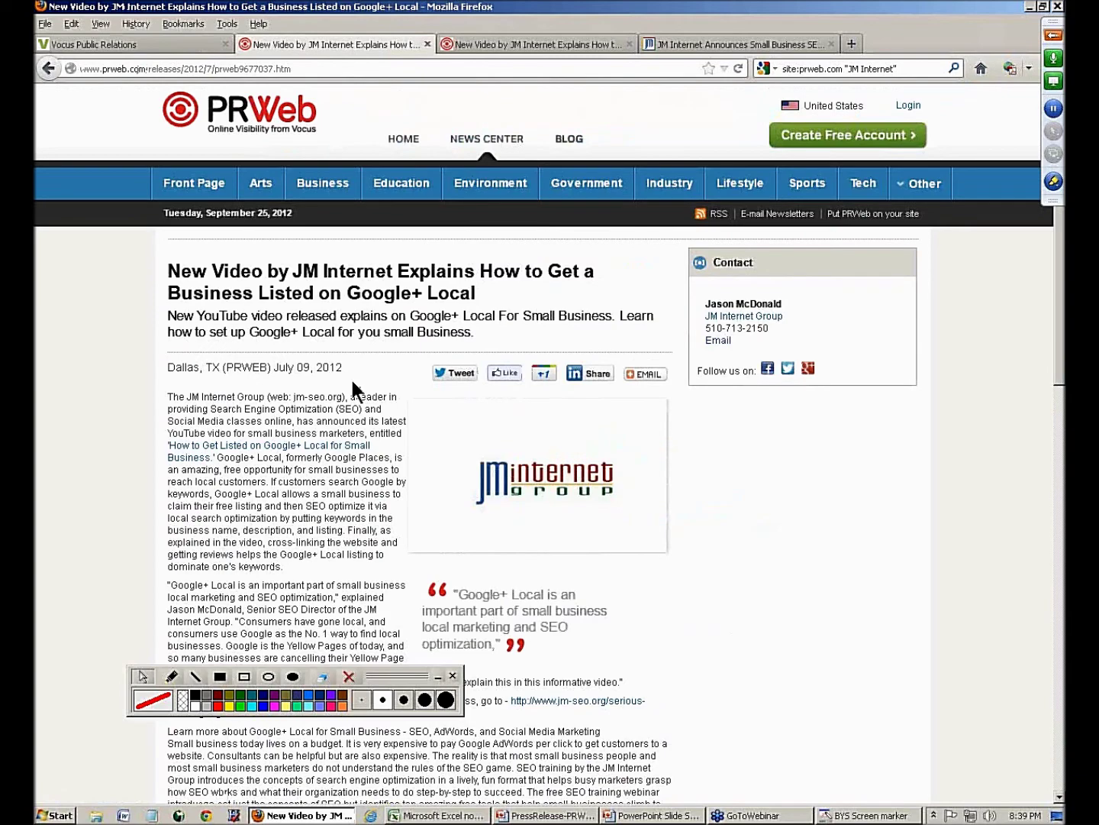
{"action": "left_click", "coordinate": [129, 44]}
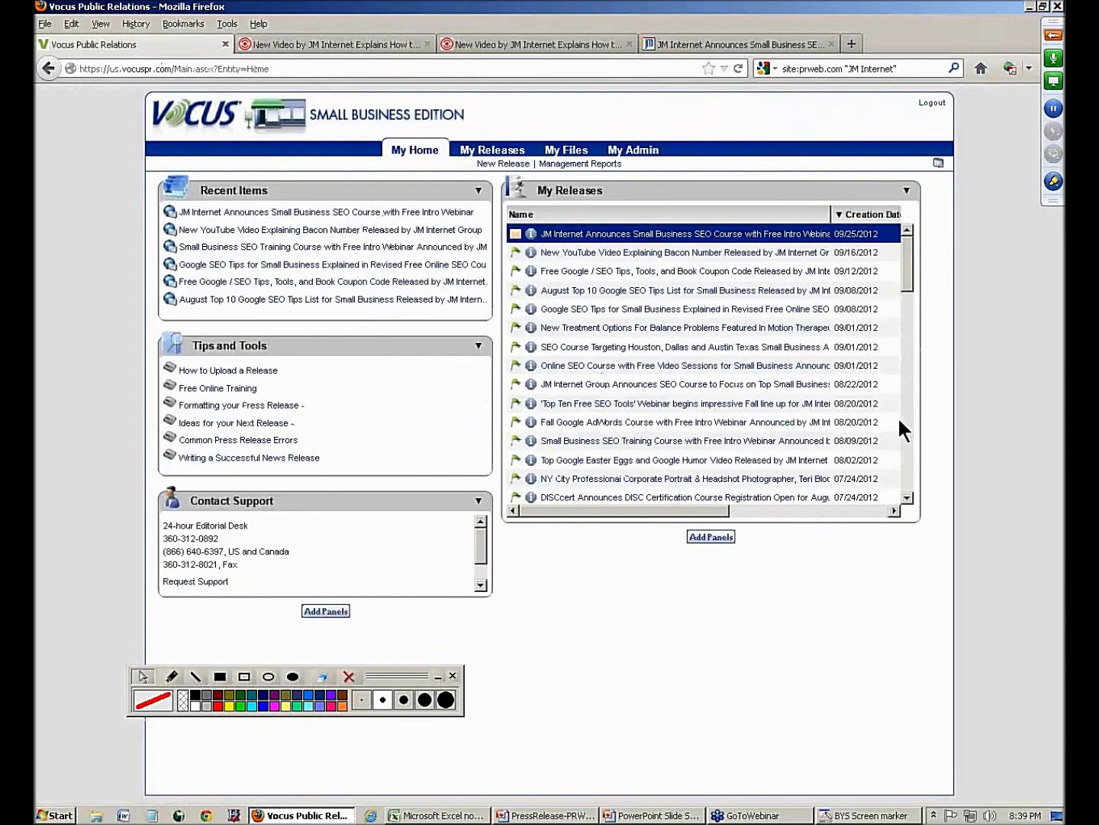
- Scroll My Releases down to the 07/06/2012 Google+ Local release
{"action": "mouse_move", "coordinate": [904, 279]}
{"action": "left_mouse_down"}
{"action": "mouse_move", "coordinate": [915, 390]}
{"action": "mouse_move", "coordinate": [908, 264]}
{"action": "left_mouse_up"}
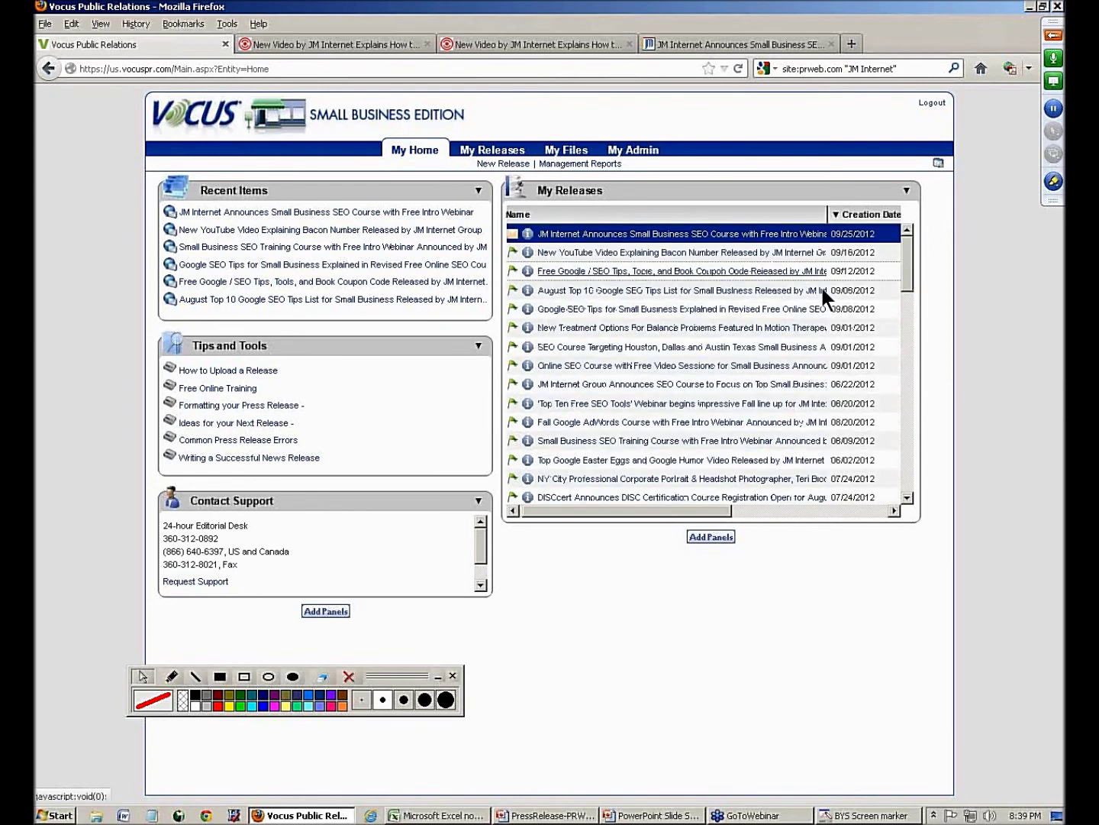
{"action": "left_click", "coordinate": [909, 497]}
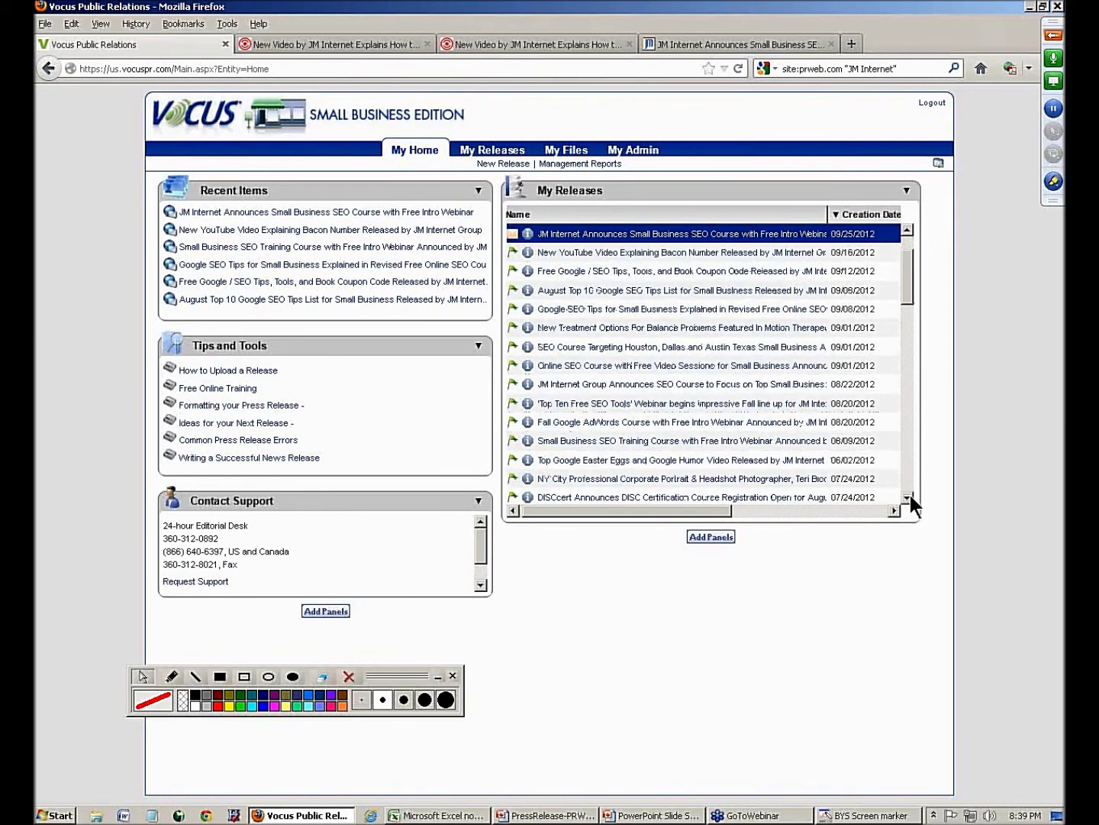
{"action": "scroll", "coordinate": [910, 495], "scroll_direction": "down", "scroll_amount": 2}
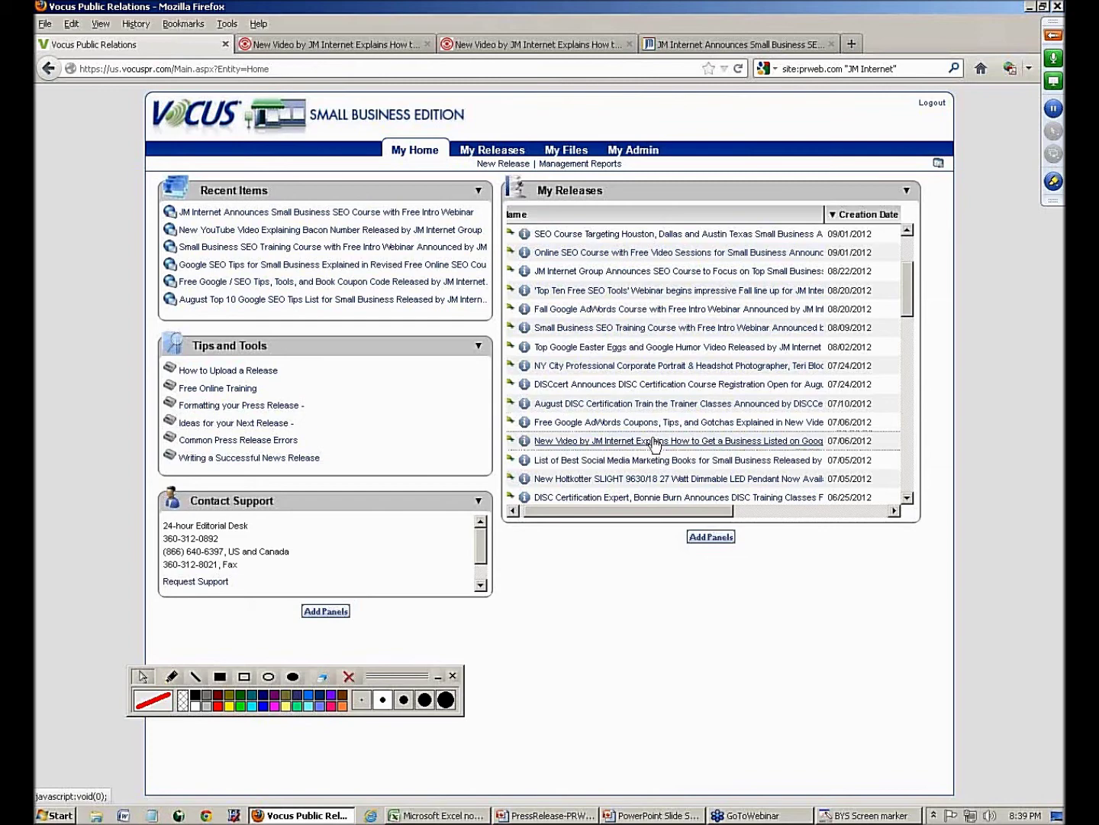
- Open the Google+ Local release's Online Pickup report and run its Google pickup search, about 8,330 results
{"action": "left_click", "coordinate": [655, 441]}
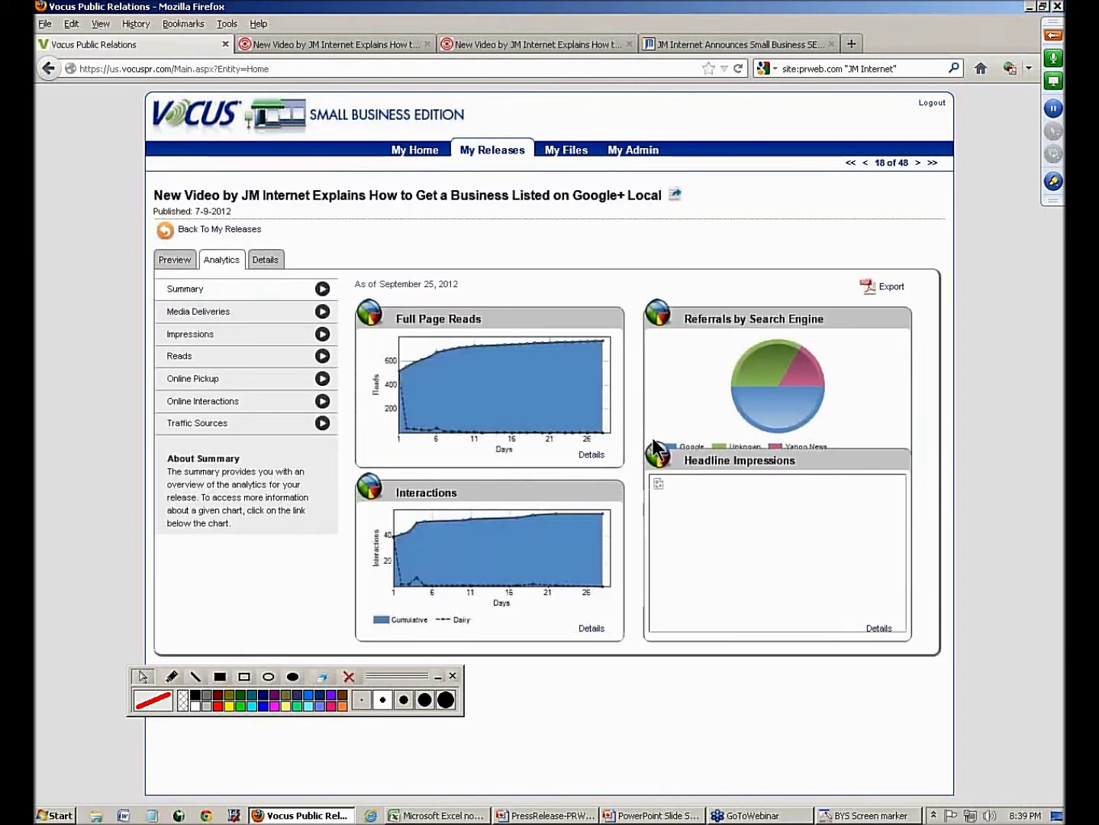
{"action": "left_click", "coordinate": [188, 386]}
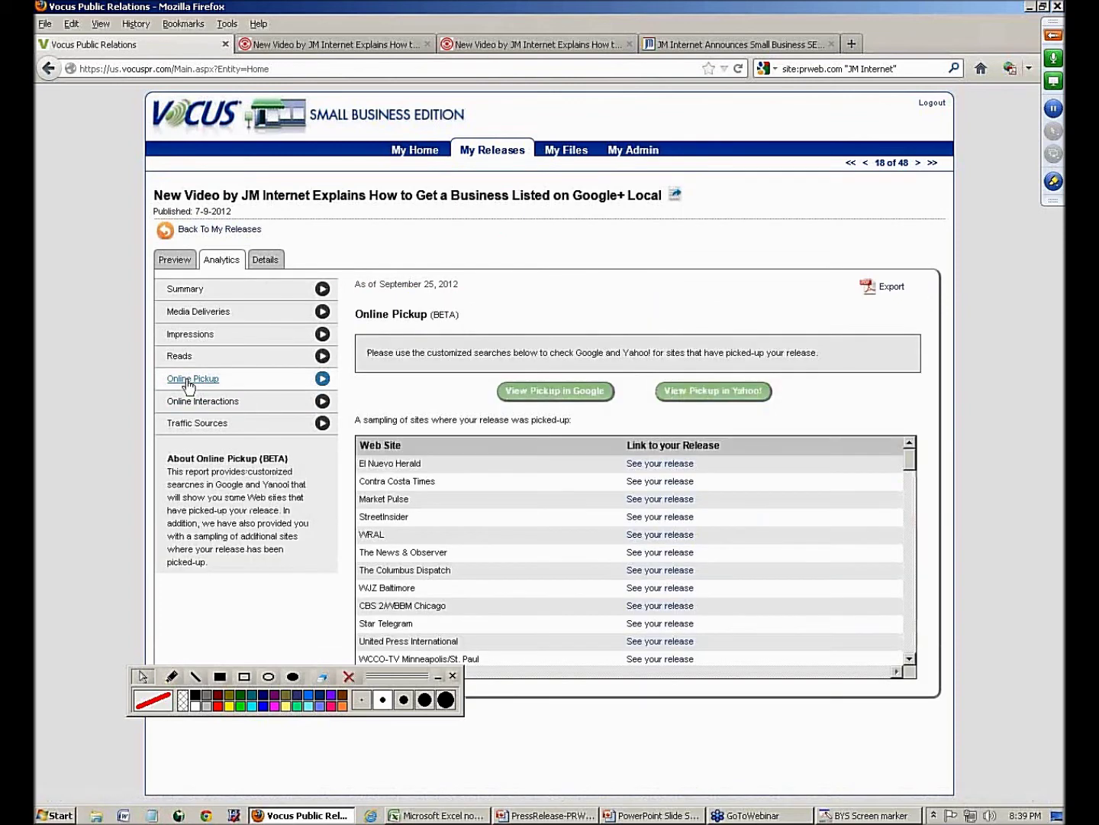
{"action": "left_click", "coordinate": [522, 405]}
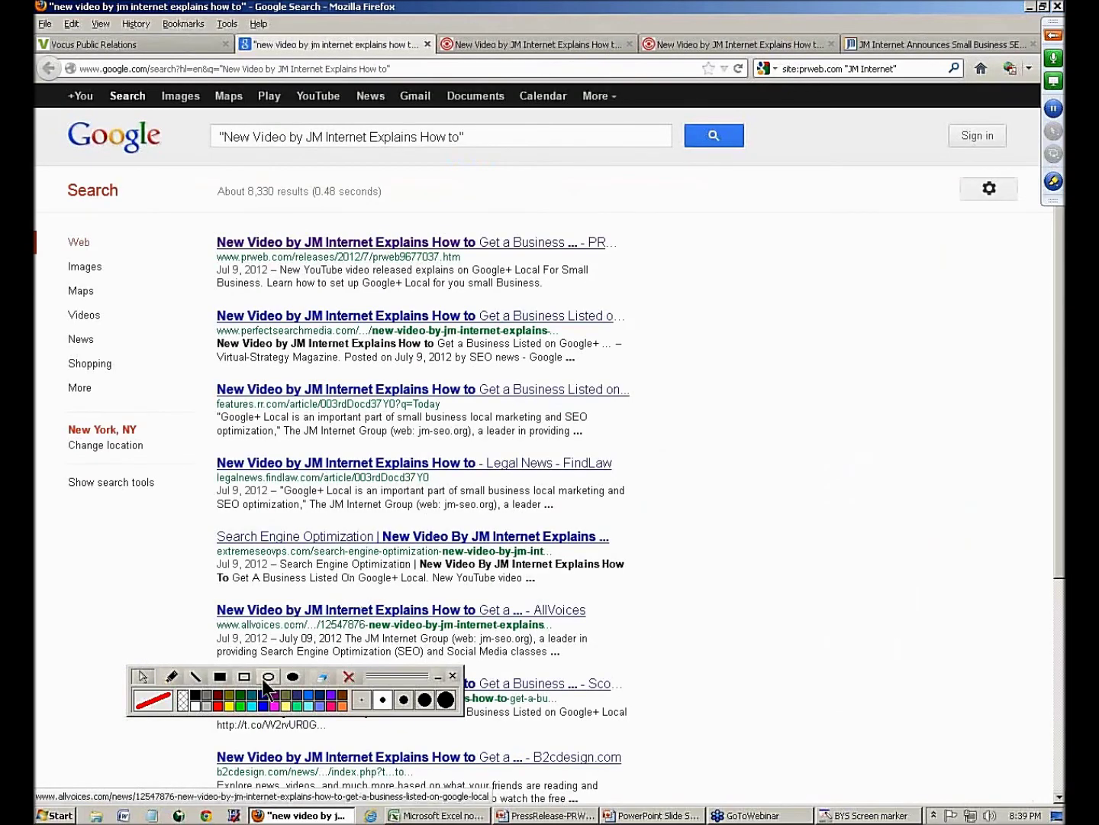
{"action": "mouse_move", "coordinate": [203, 115]}
{"action": "left_mouse_down"}
{"action": "mouse_move", "coordinate": [416, 155]}
{"action": "mouse_move", "coordinate": [513, 156]}
{"action": "left_mouse_up"}
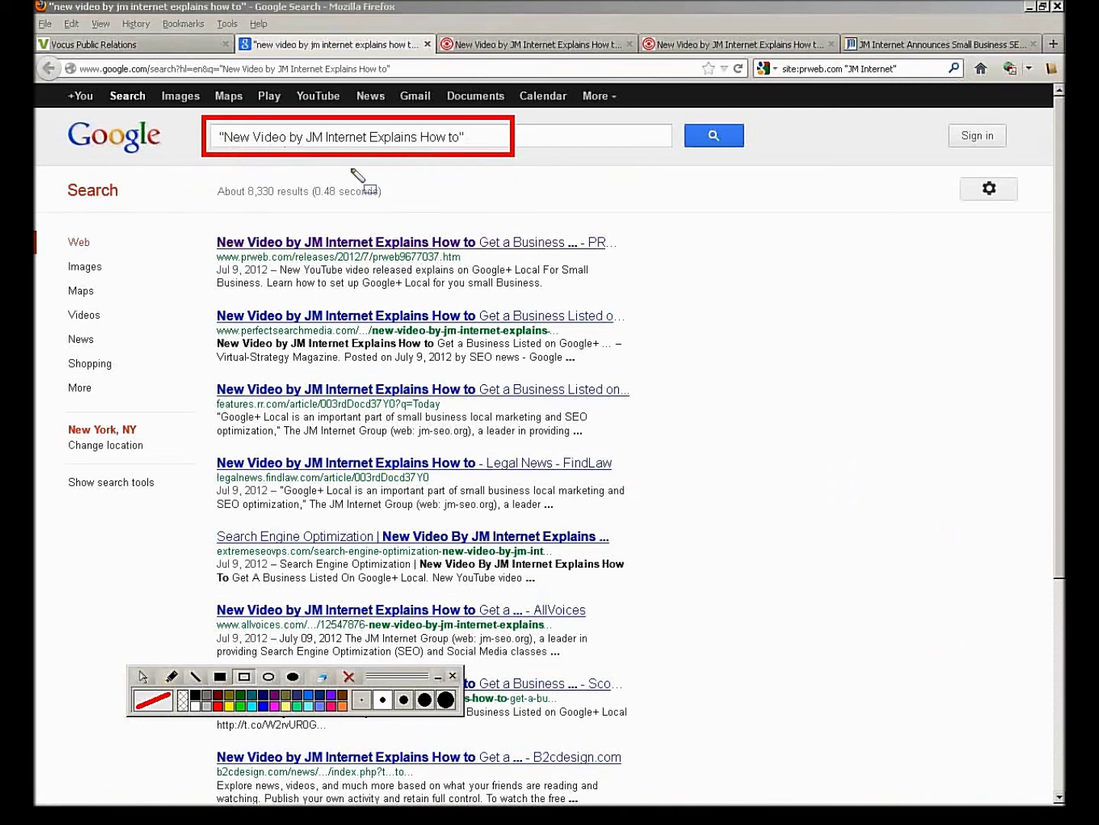
{"action": "left_click_drag", "start_coordinate": [221, 176], "coordinate": [290, 208]}
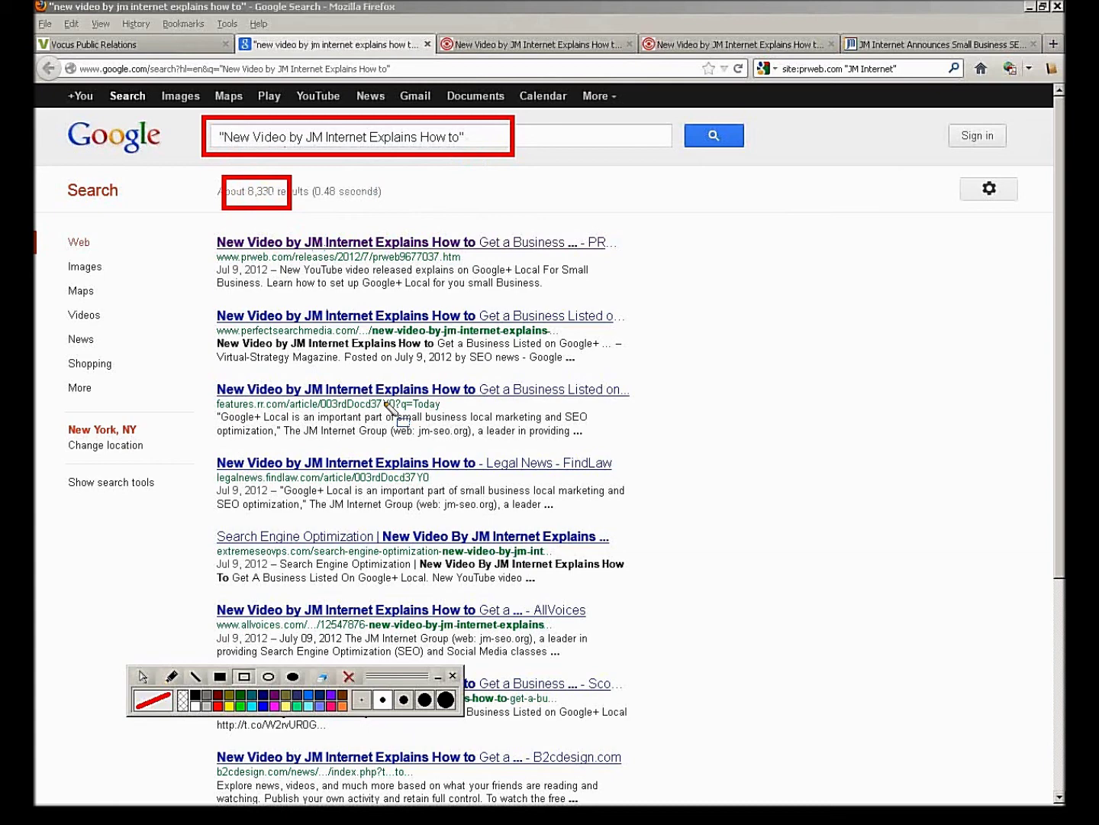
{"action": "left_click", "coordinate": [355, 681]}
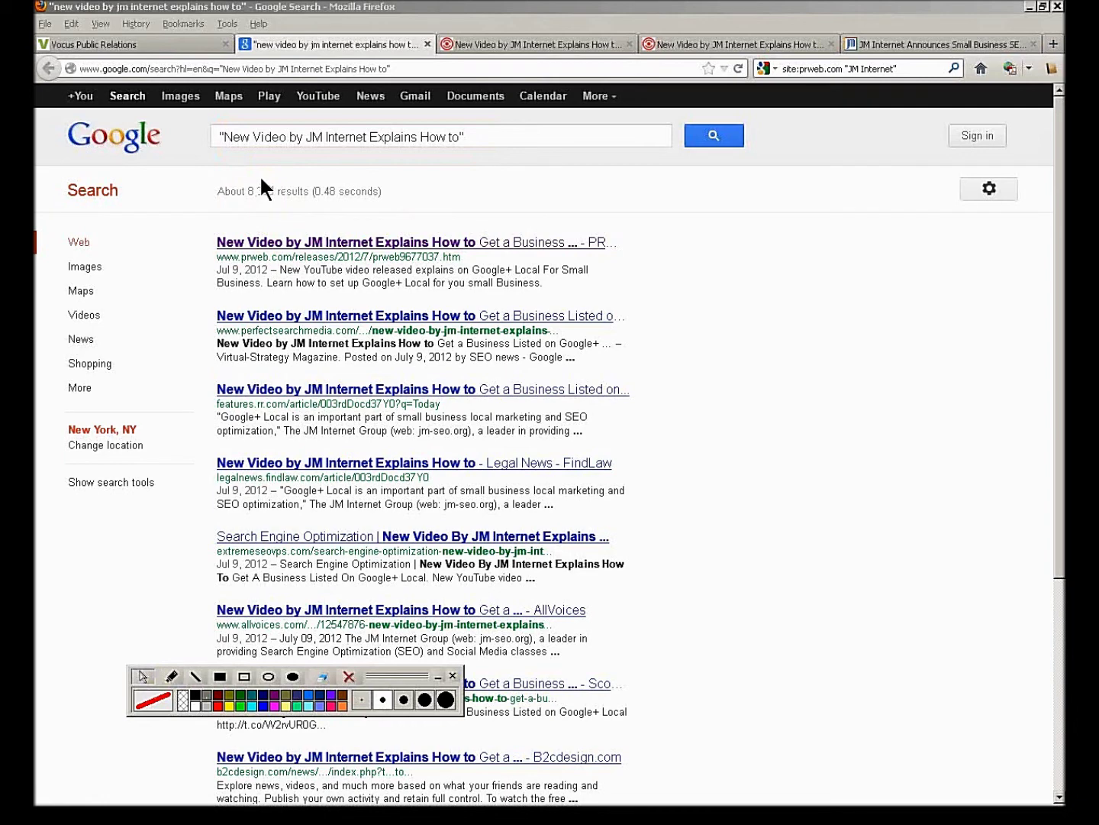
- Read the Indianapolis Business Journal pickup of the release, close it, and move to the Google results tab
{"action": "left_click", "coordinate": [148, 43]}
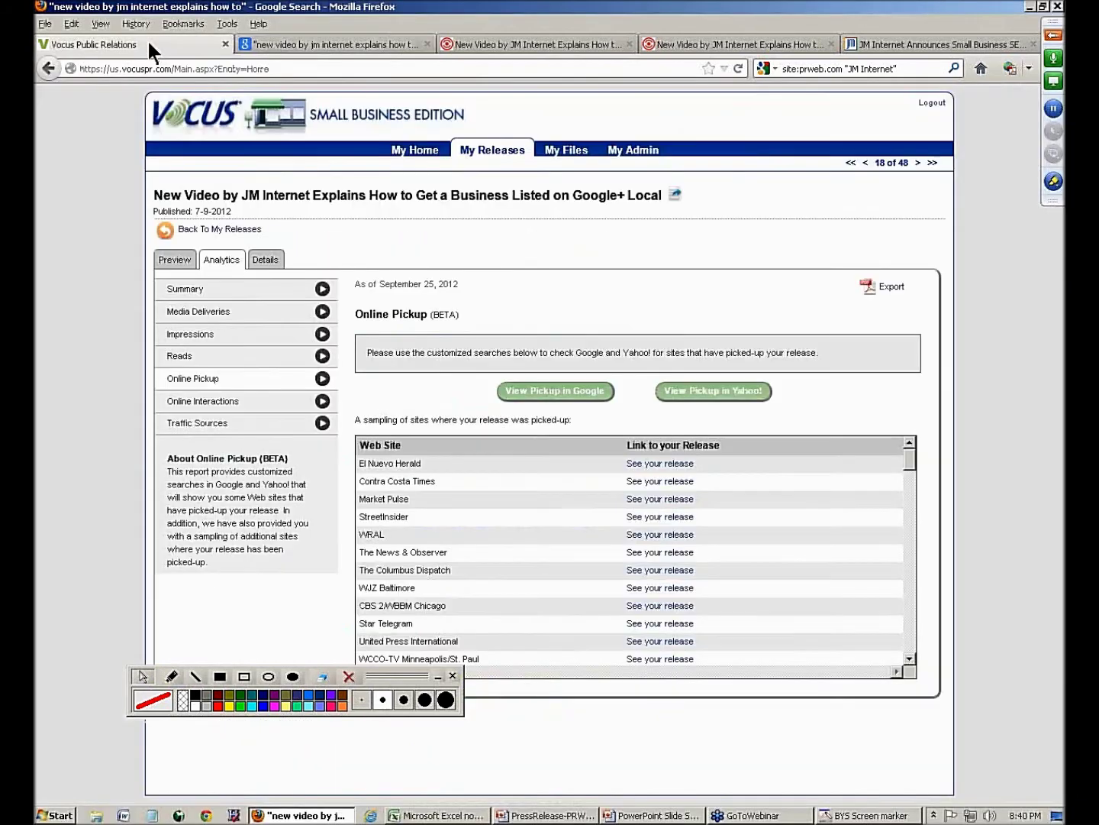
{"action": "left_click_drag", "start_coordinate": [907, 462], "coordinate": [913, 502]}
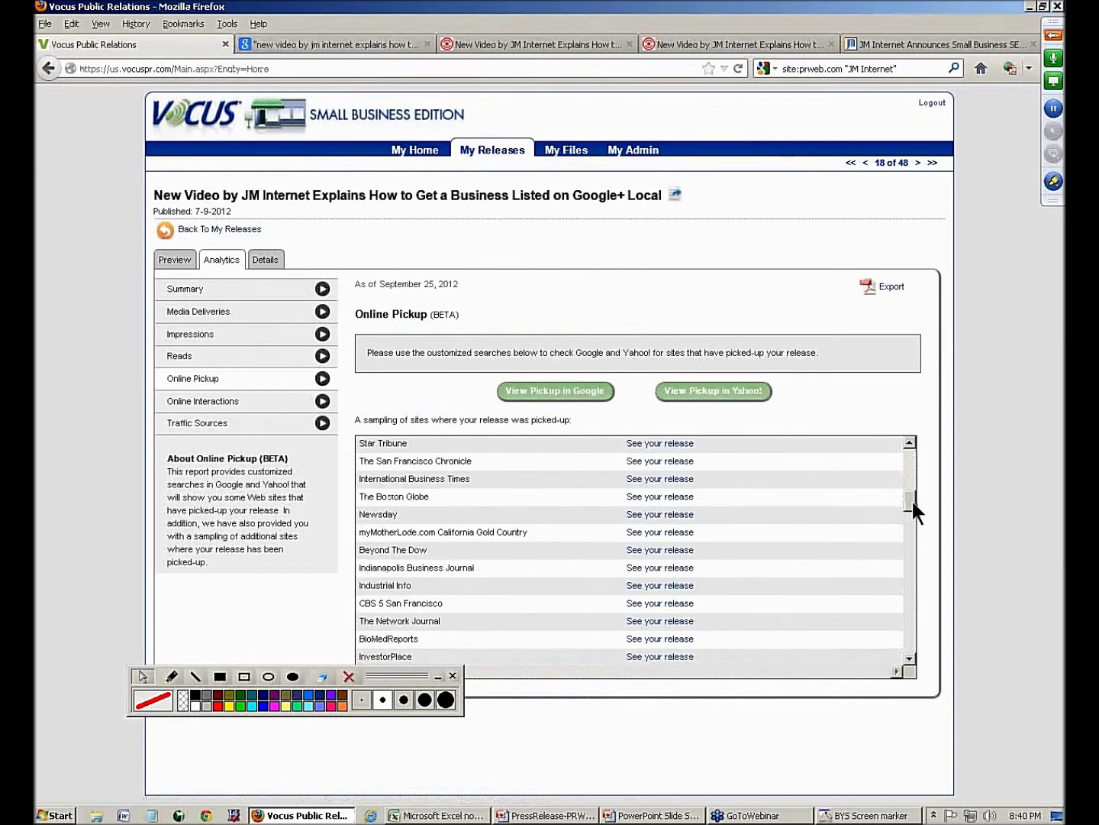
{"action": "left_click", "coordinate": [642, 572]}
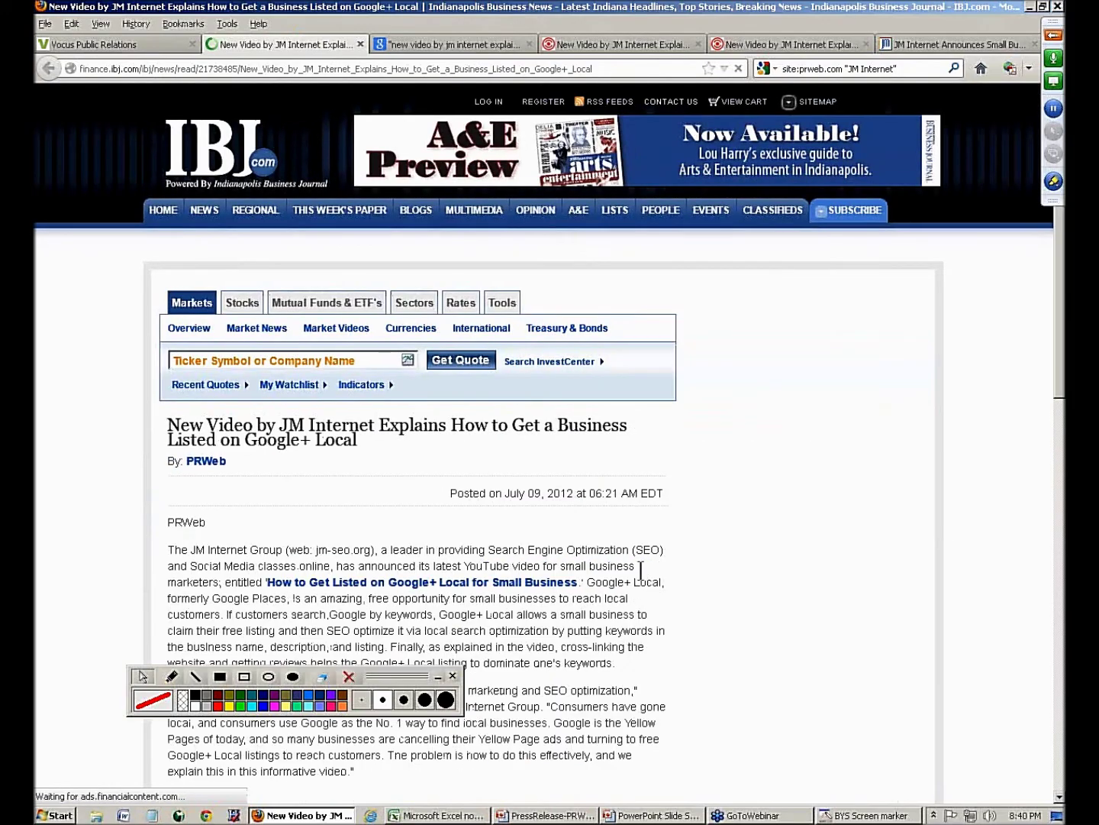
{"action": "scroll", "coordinate": [442, 600], "scroll_direction": "down", "scroll_amount": 8}
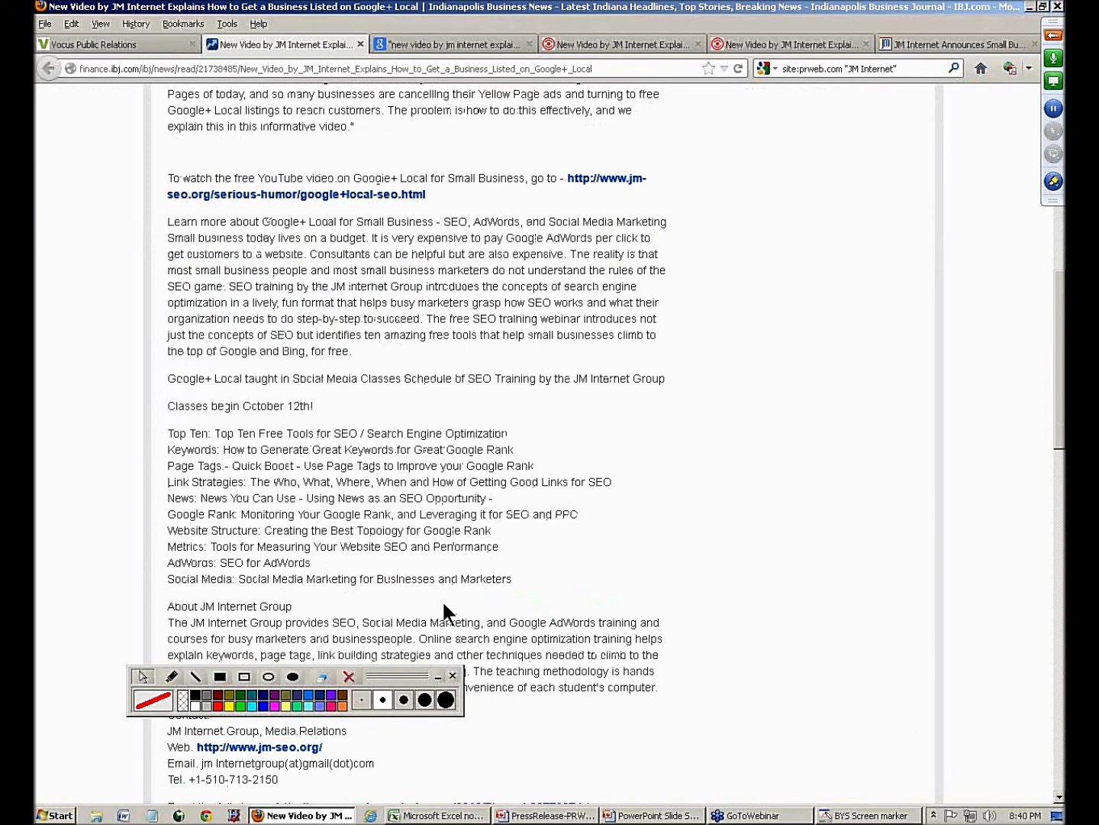
{"action": "left_click", "coordinate": [361, 45]}
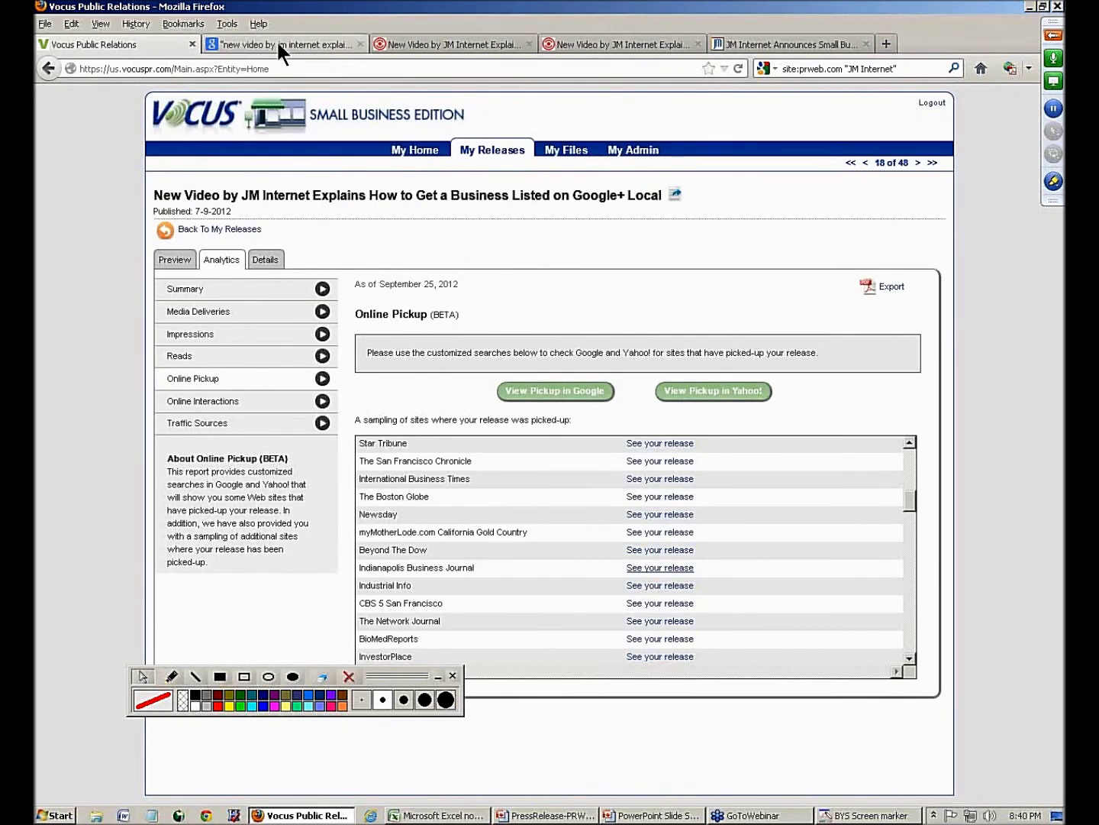
{"action": "left_click", "coordinate": [278, 45]}
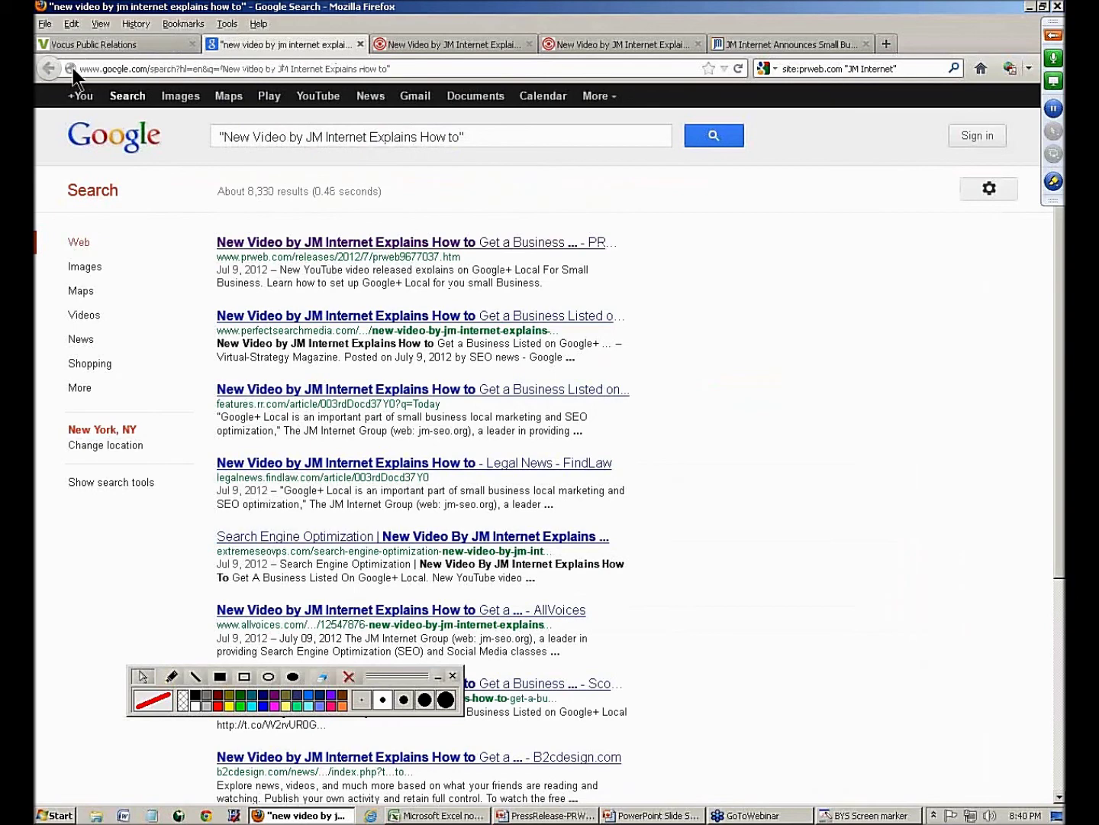
- Close the Google results, go back to the notes page, and open the WRIC pickup link in a new tab
{"action": "left_click", "coordinate": [361, 45]}
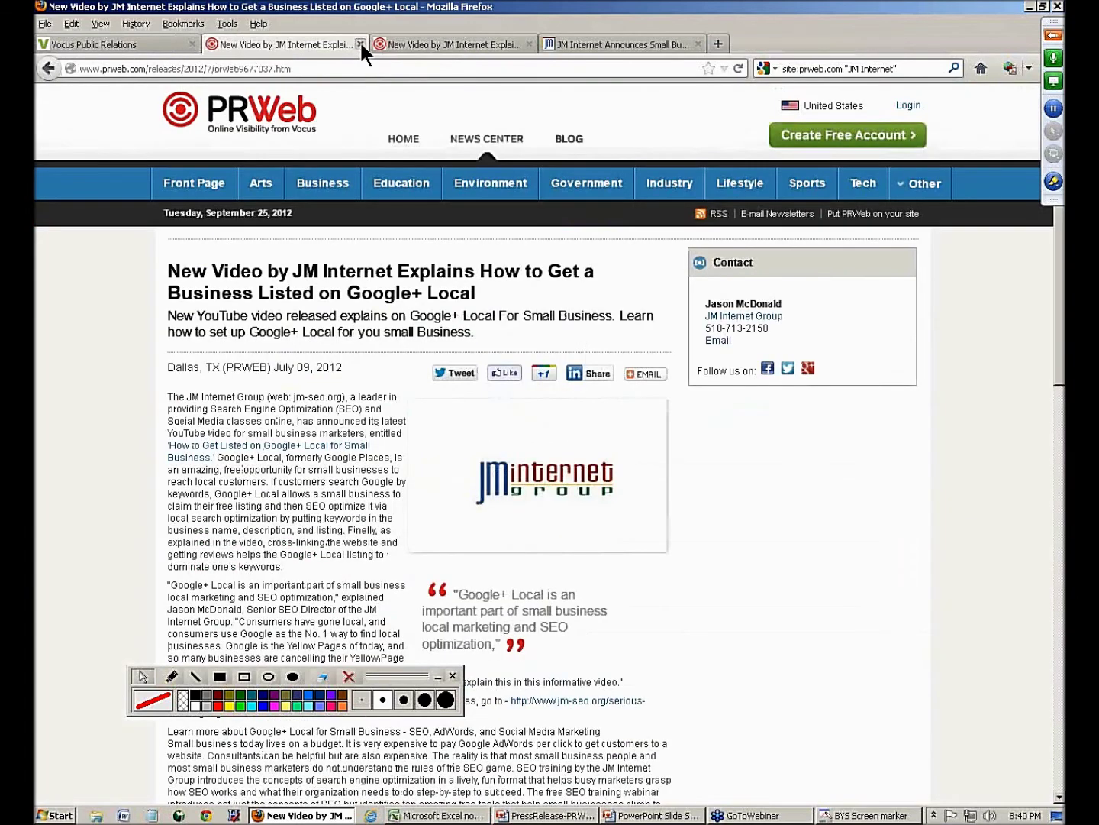
{"action": "left_click", "coordinate": [49, 69]}
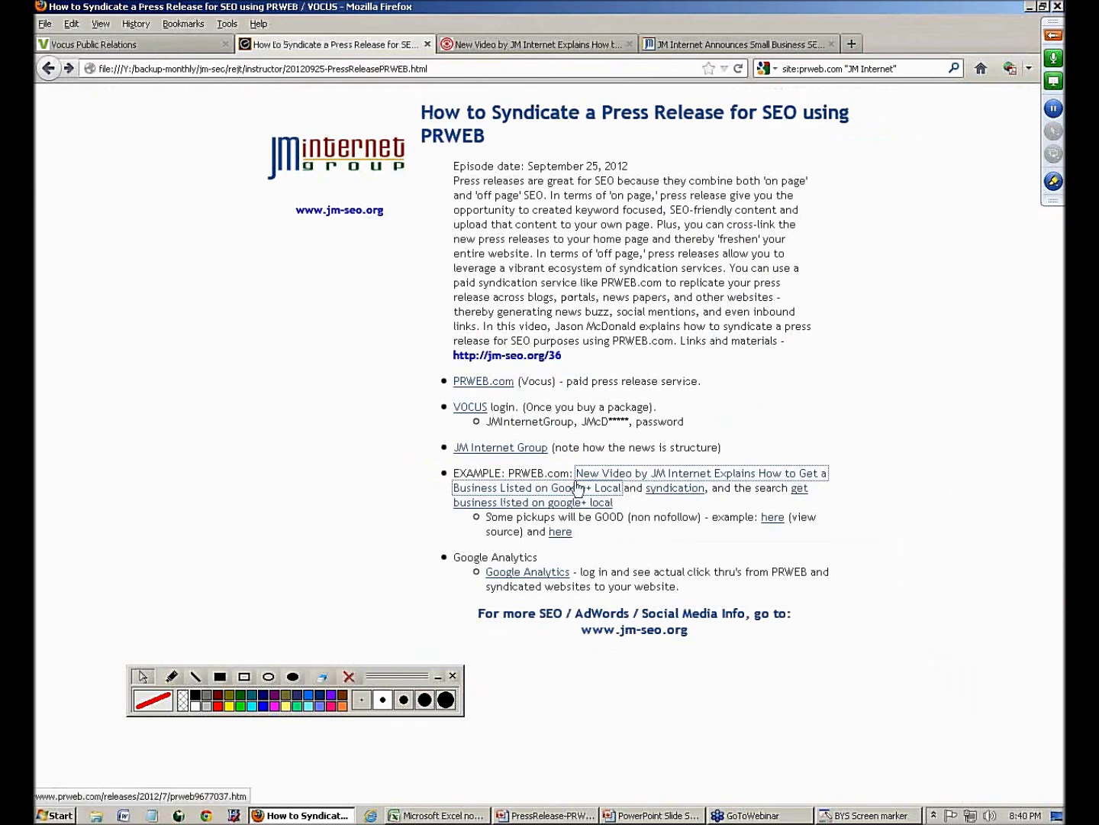
{"action": "right_click", "coordinate": [771, 519]}
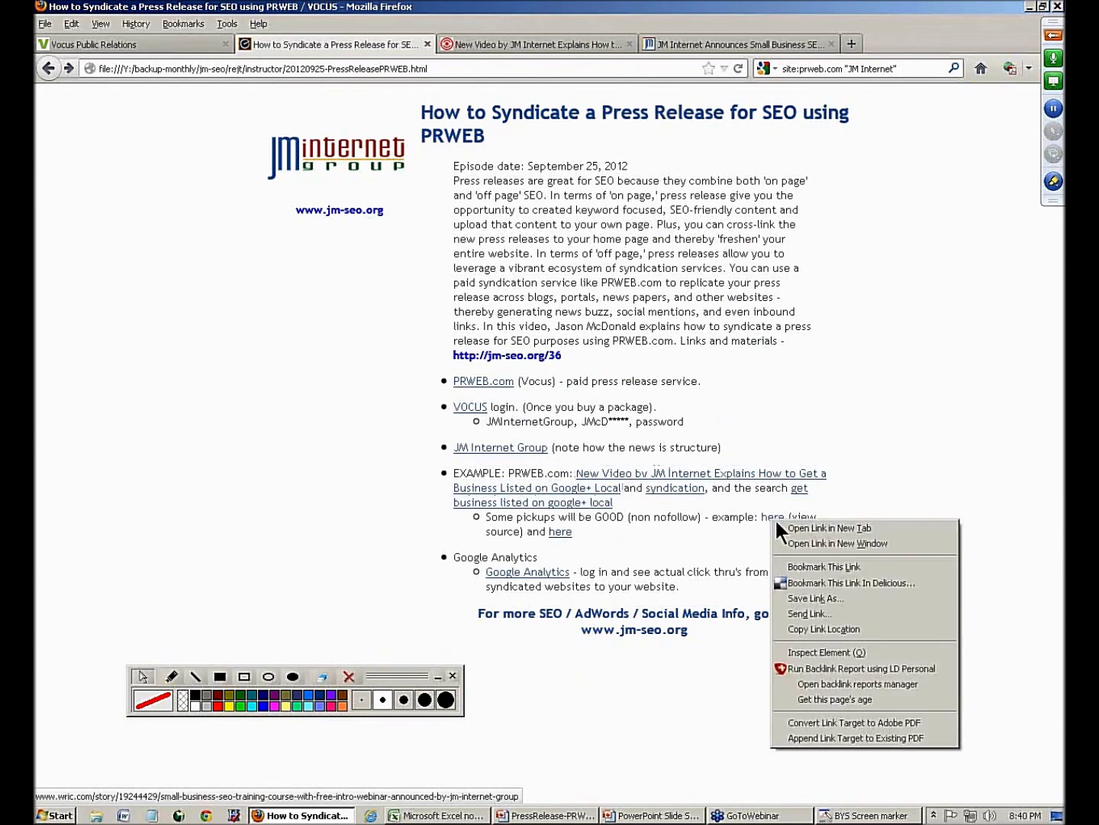
{"action": "left_click", "coordinate": [783, 526]}
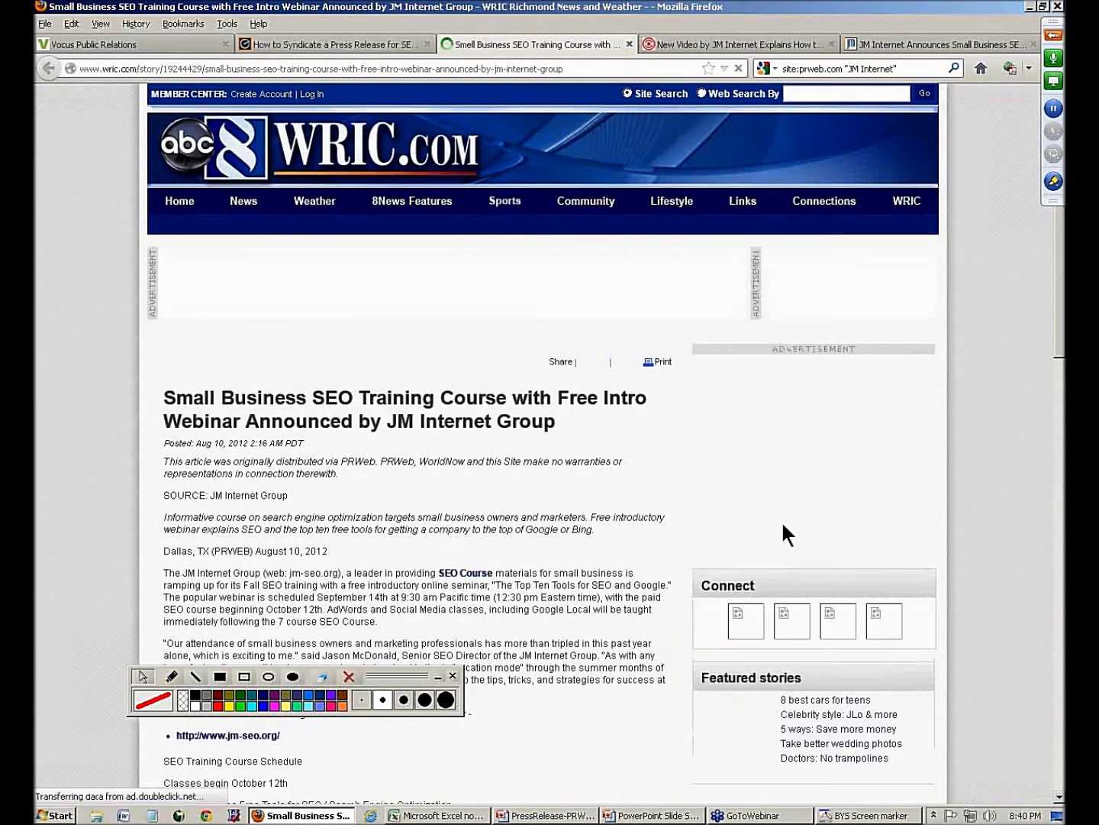
- Highlight the WRIC article's headline, scroll it, and bring up the page's context menu
{"action": "left_click_drag", "start_coordinate": [184, 396], "coordinate": [425, 421]}
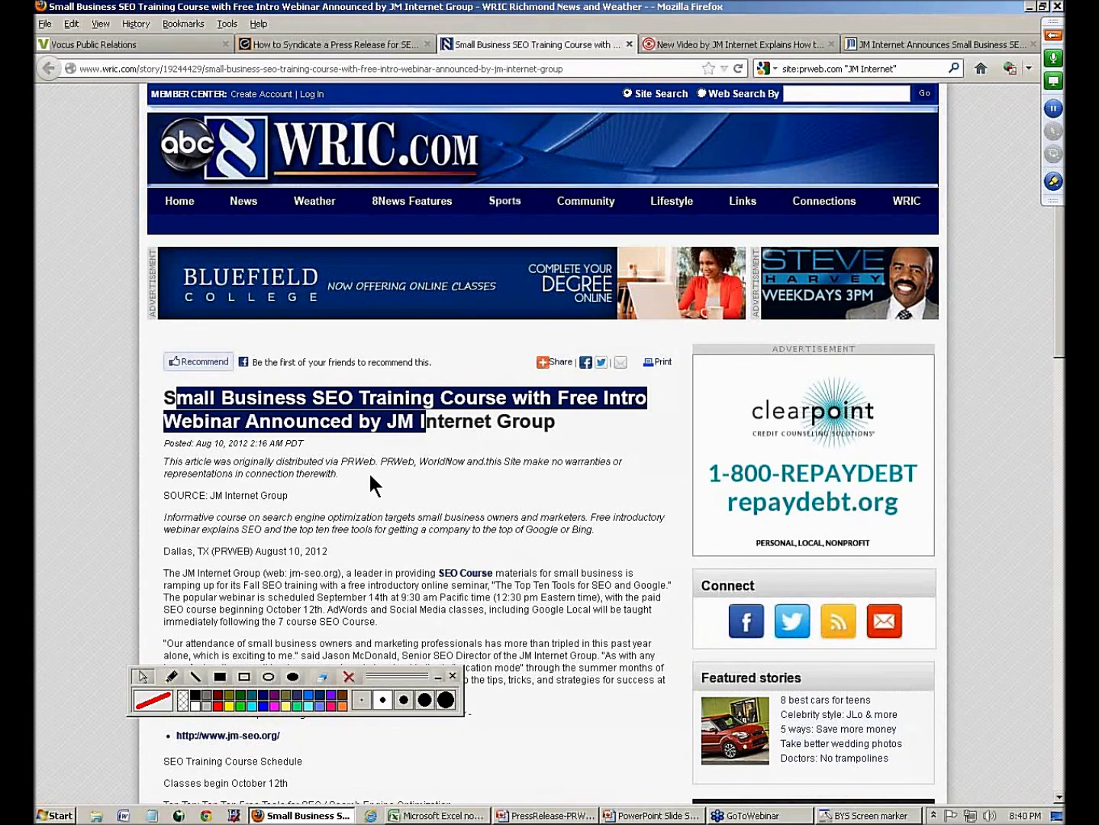
{"action": "scroll", "coordinate": [413, 527], "scroll_direction": "down", "scroll_amount": 4}
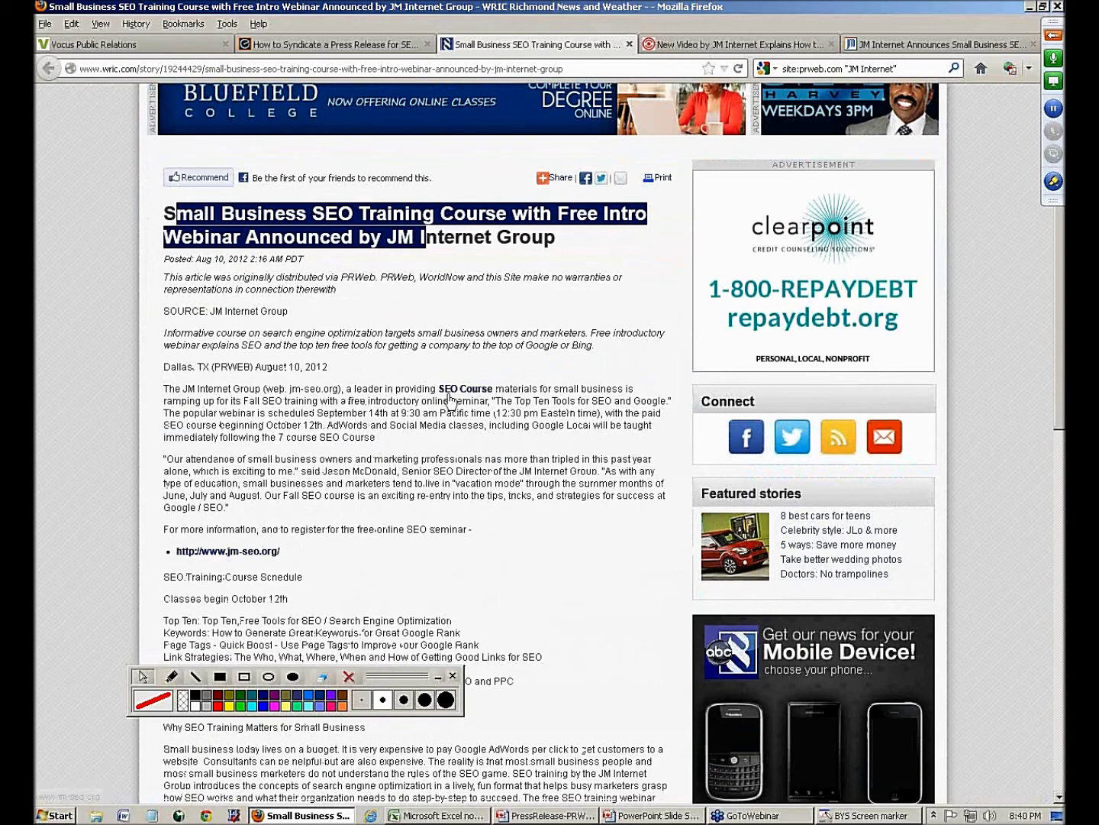
{"action": "right_click", "coordinate": [62, 294]}
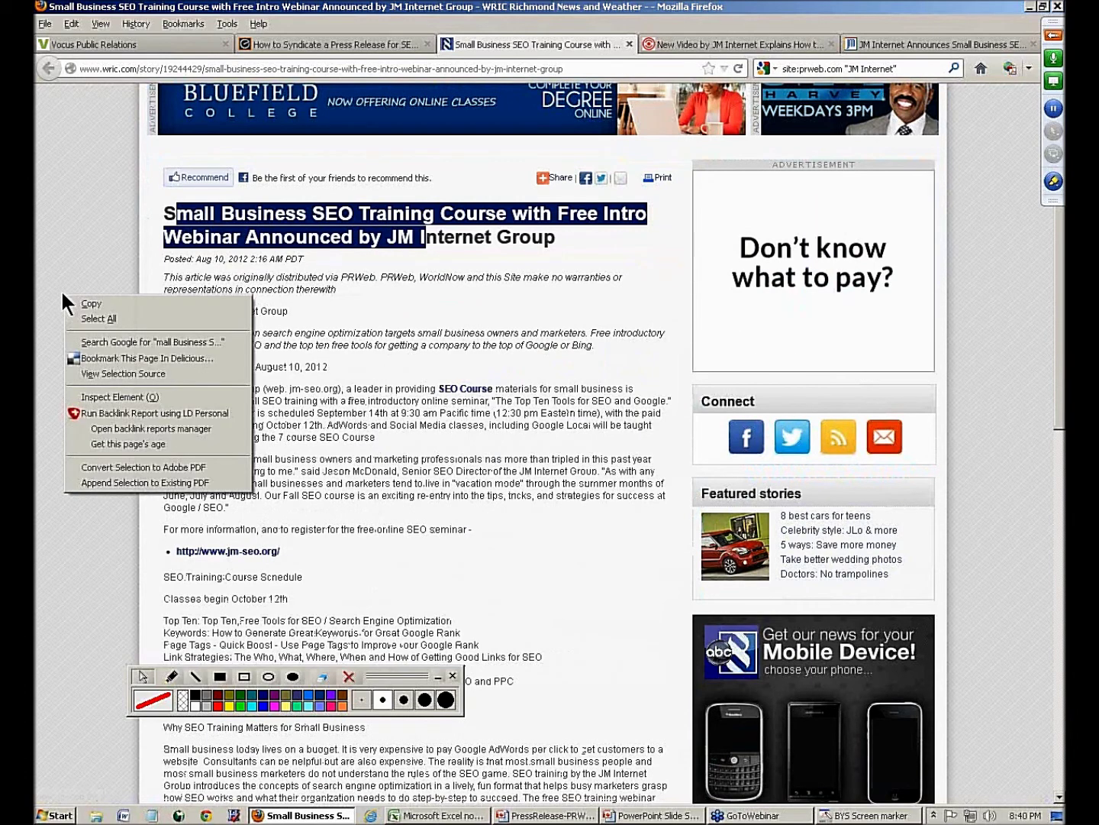
{"action": "left_click", "coordinate": [46, 285]}
{"action": "right_click", "coordinate": [45, 285]}
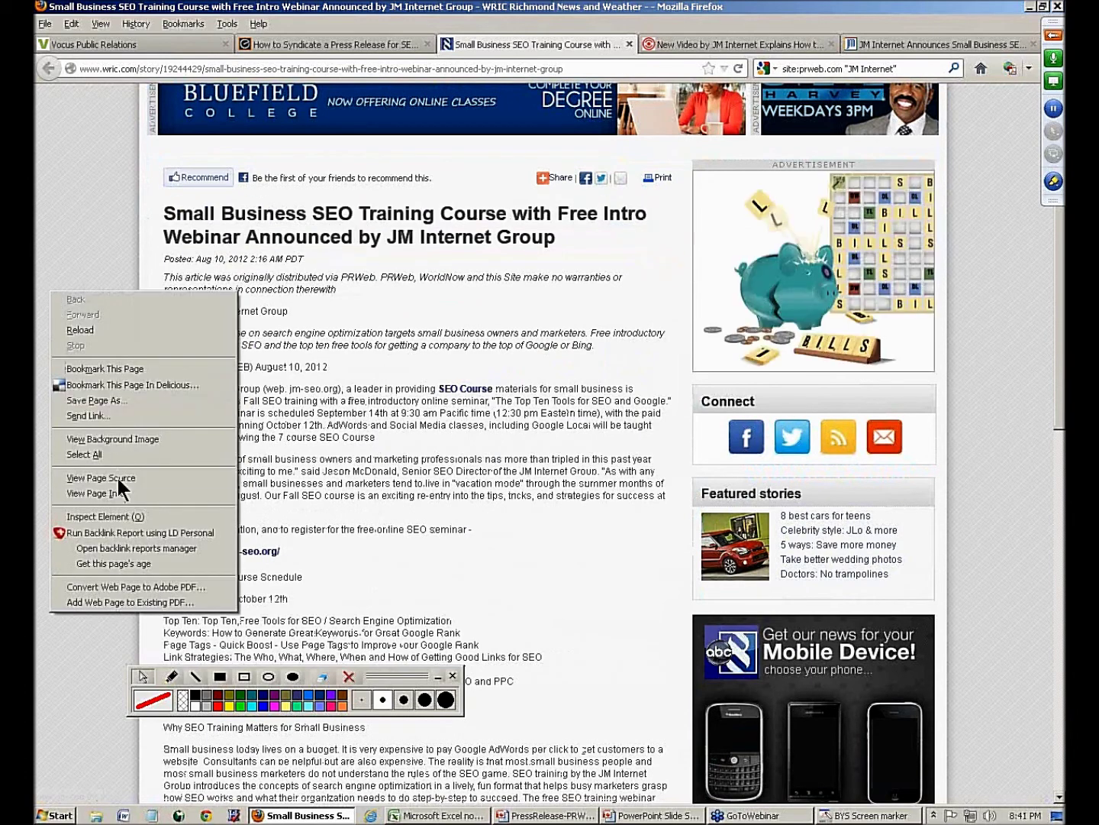
{"action": "left_click", "coordinate": [118, 478]}
{"action": "key", "text": "ctrl+f"}
{"action": "type", "text": "ht"}
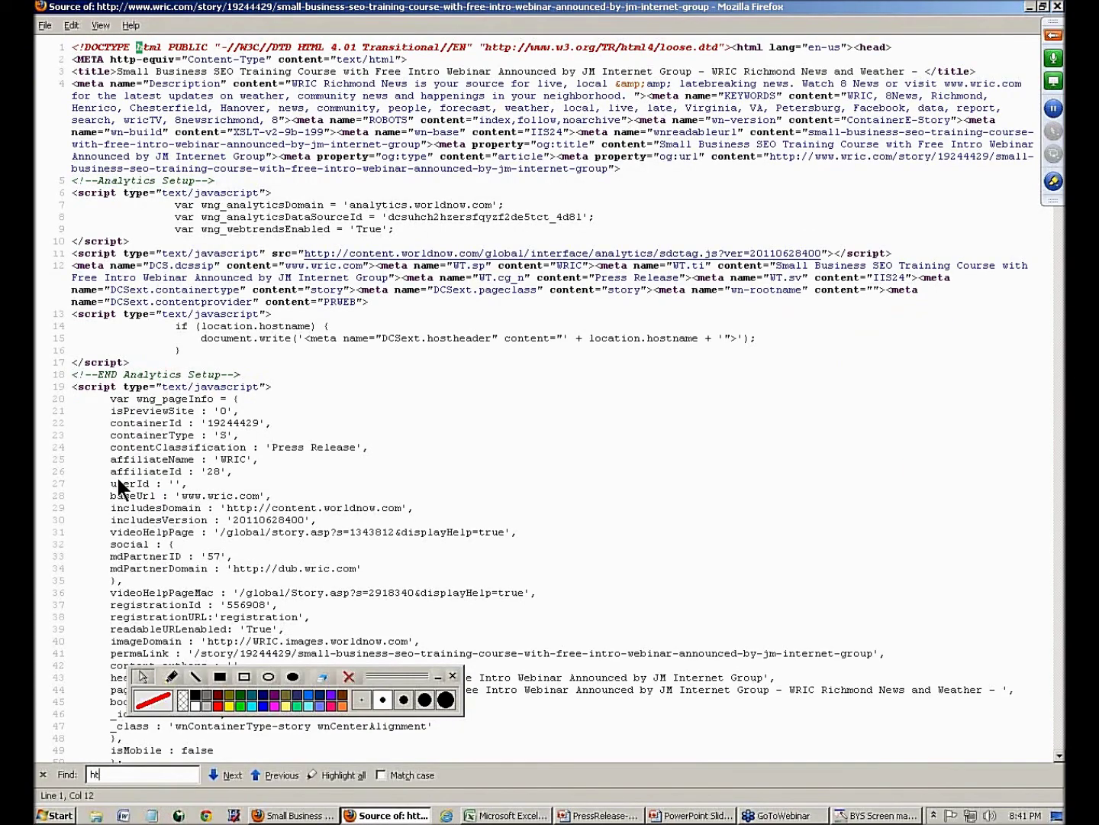
{"action": "type", "text": "tp://www.jm-seo.org"}
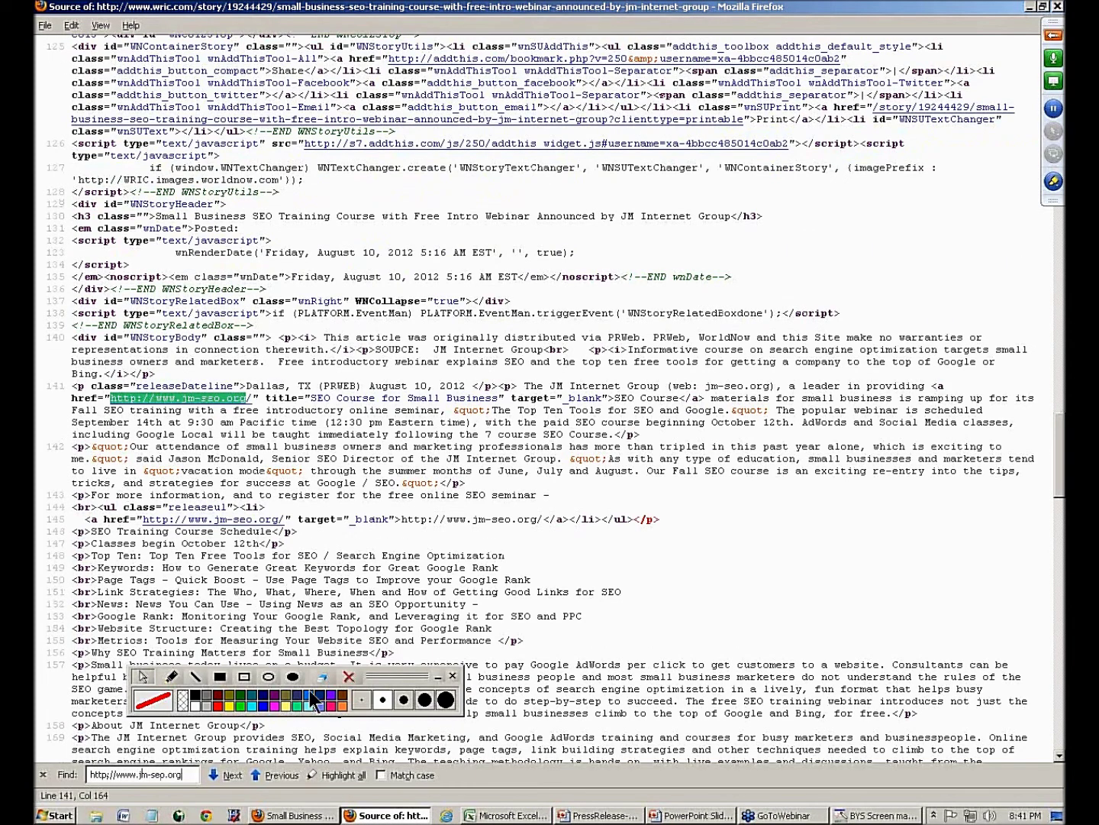
{"action": "left_click", "coordinate": [252, 677]}
{"action": "mouse_move", "coordinate": [54, 367]}
{"action": "left_mouse_down"}
{"action": "mouse_move", "coordinate": [809, 428]}
{"action": "mouse_move", "coordinate": [1063, 428]}
{"action": "left_mouse_up"}
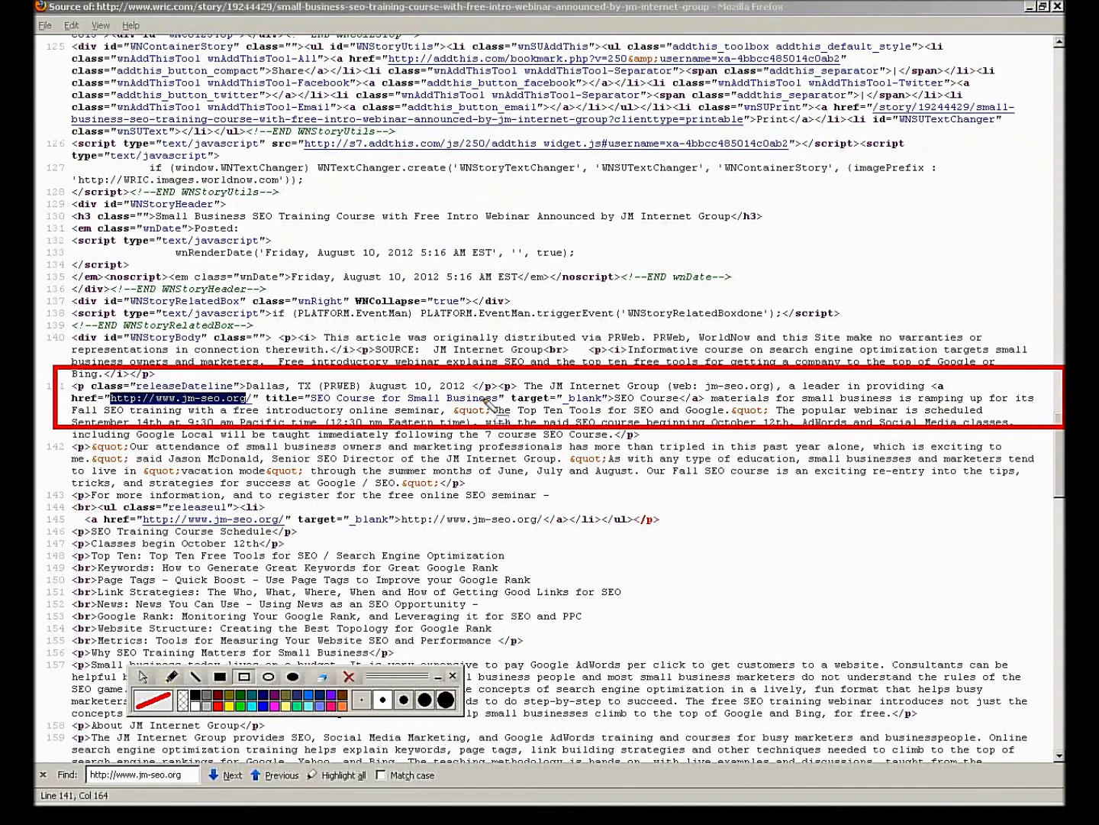
{"action": "left_click_drag", "start_coordinate": [607, 388], "coordinate": [688, 405]}
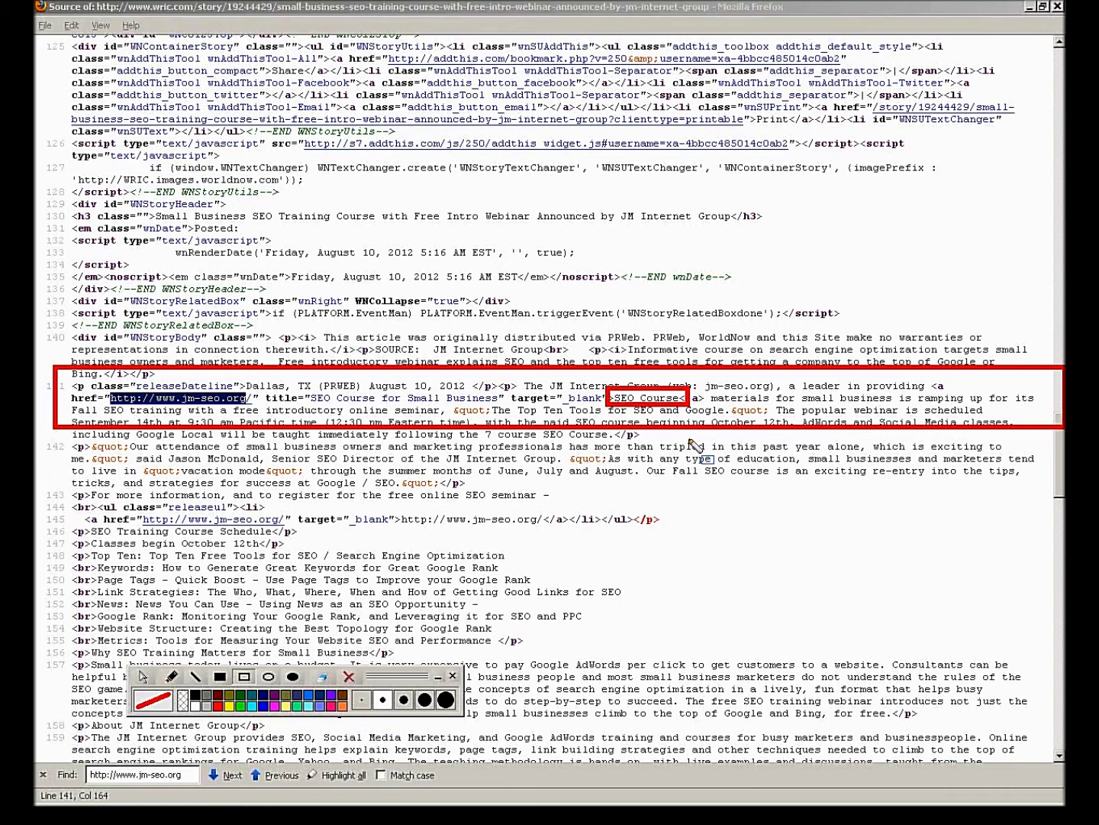
{"action": "left_click", "coordinate": [349, 676]}
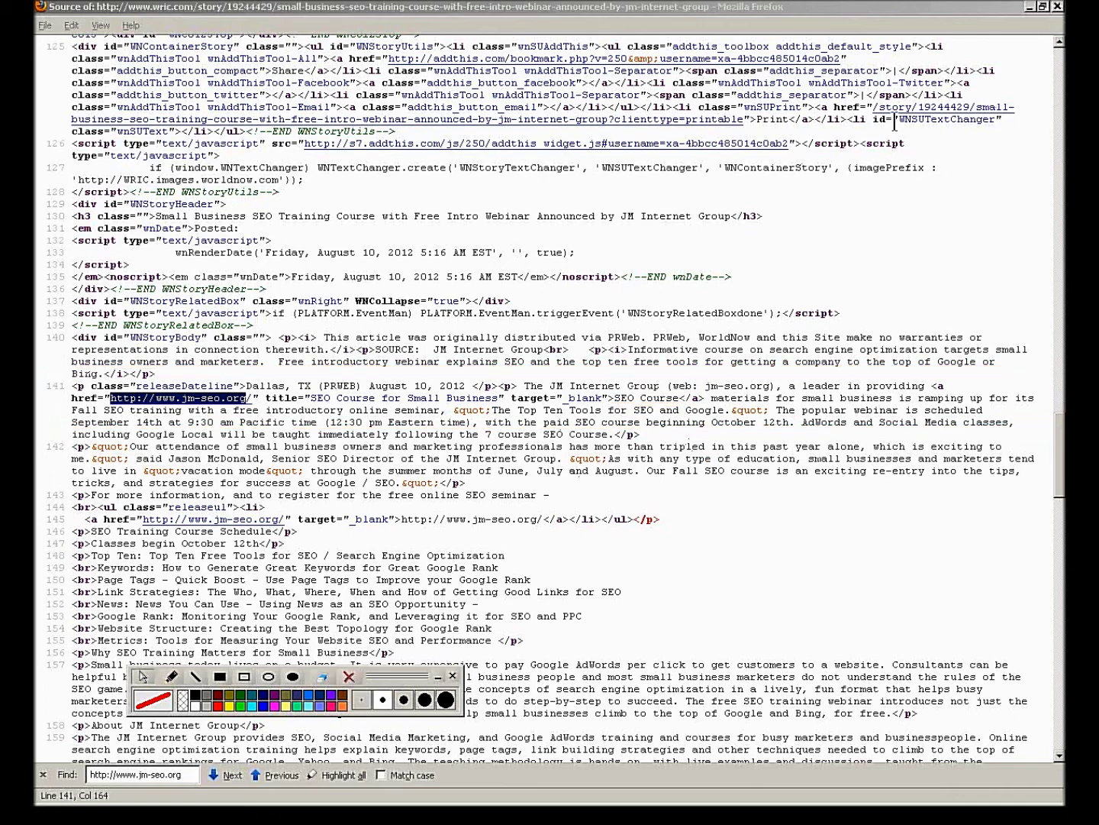
{"action": "left_click", "coordinate": [1058, 7]}
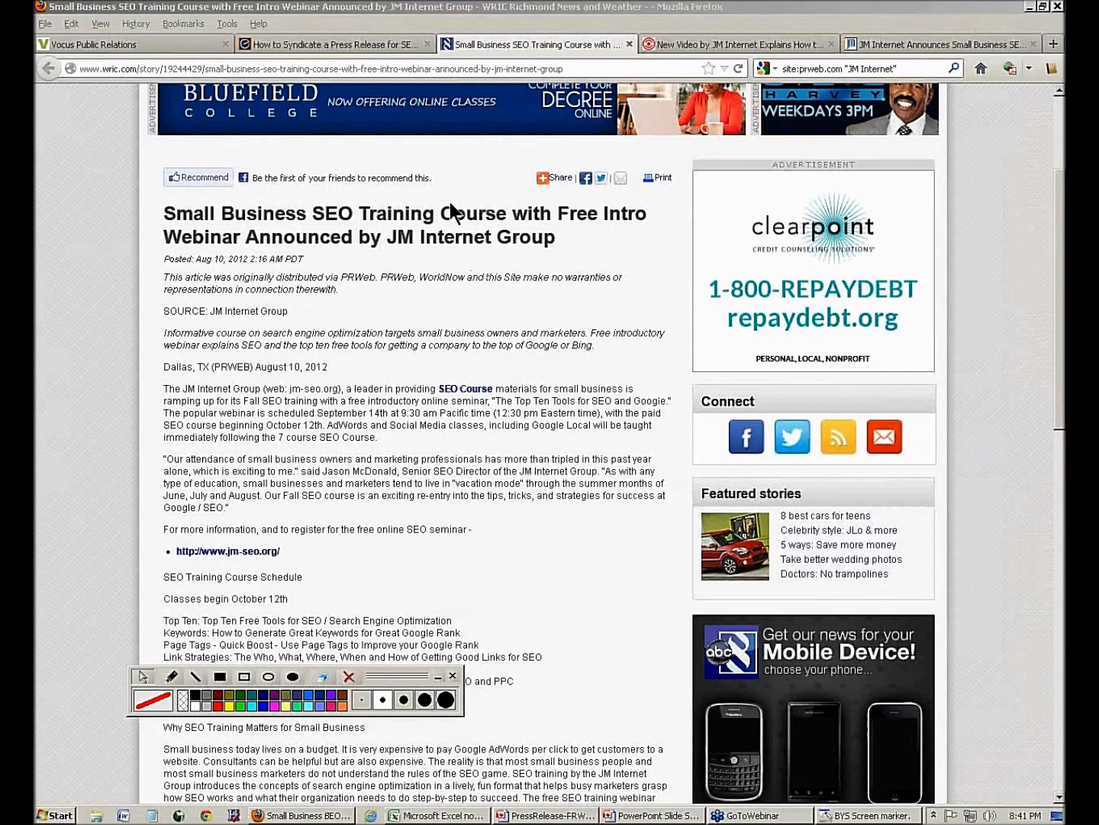
{"action": "left_click", "coordinate": [378, 69]}
{"action": "type", "text": "www.google.com/"}
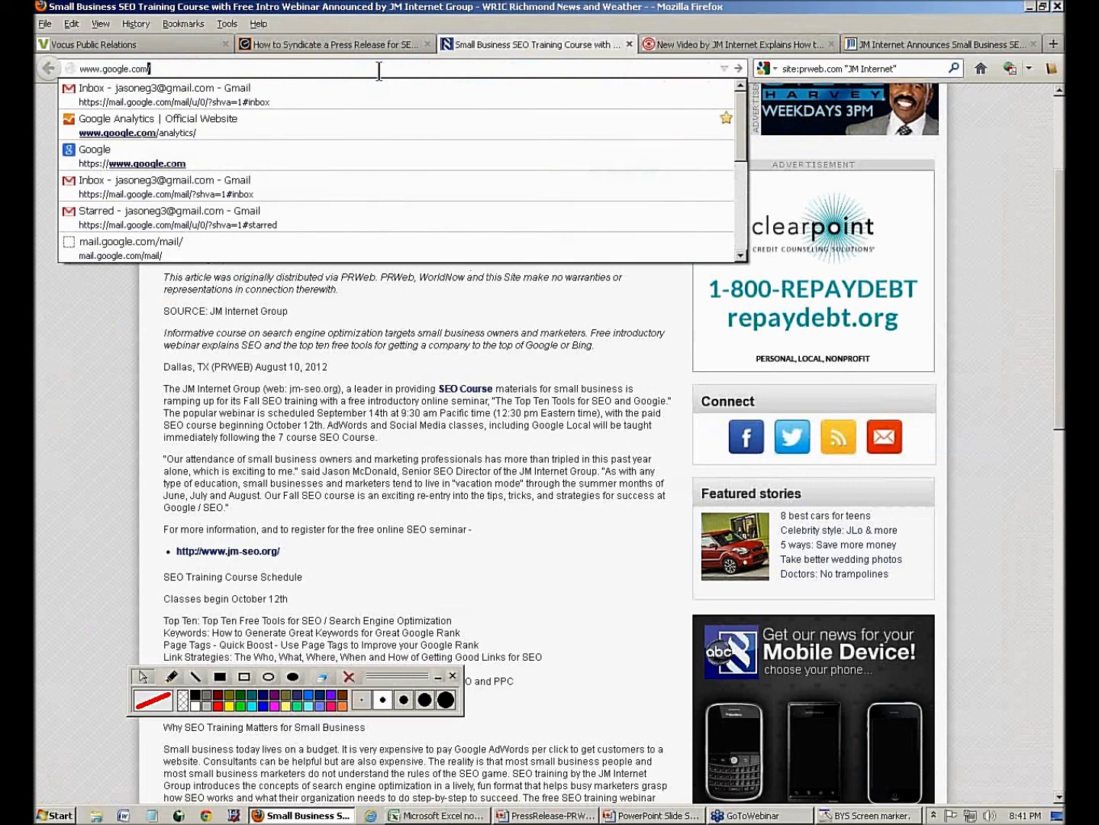
{"action": "key", "text": "Return"}
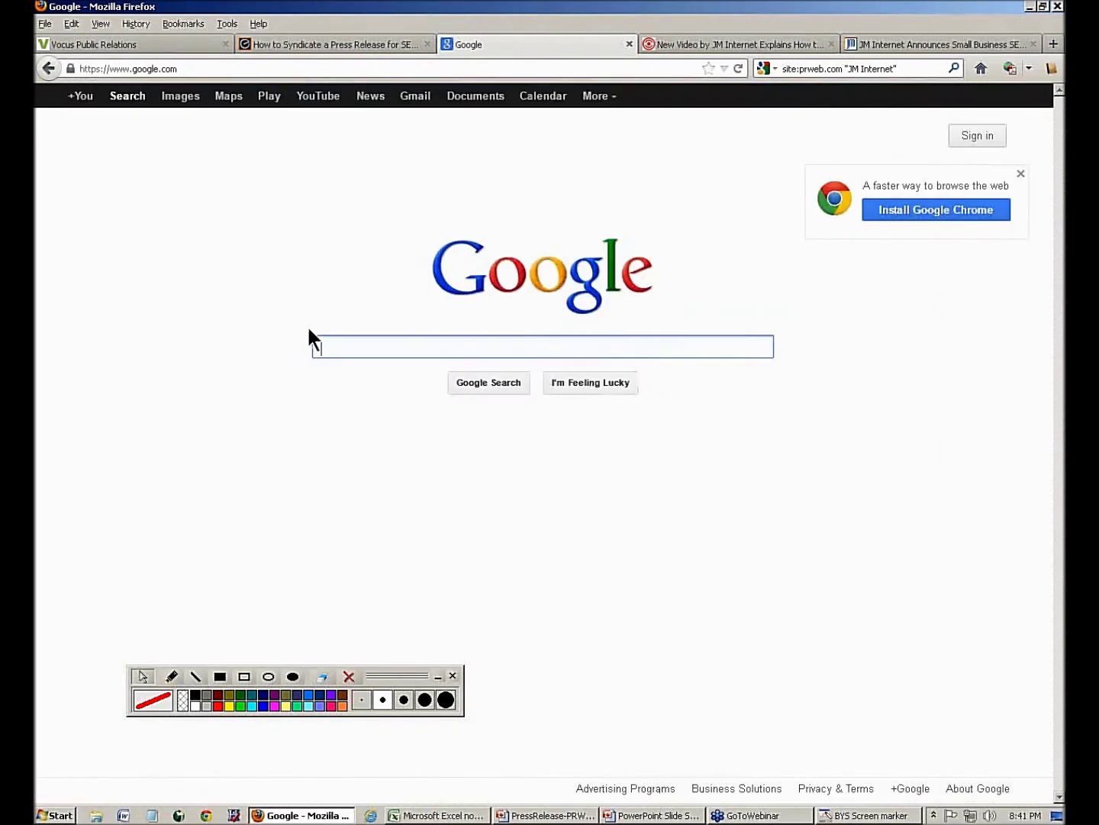
{"action": "type", "text": "seo course"}
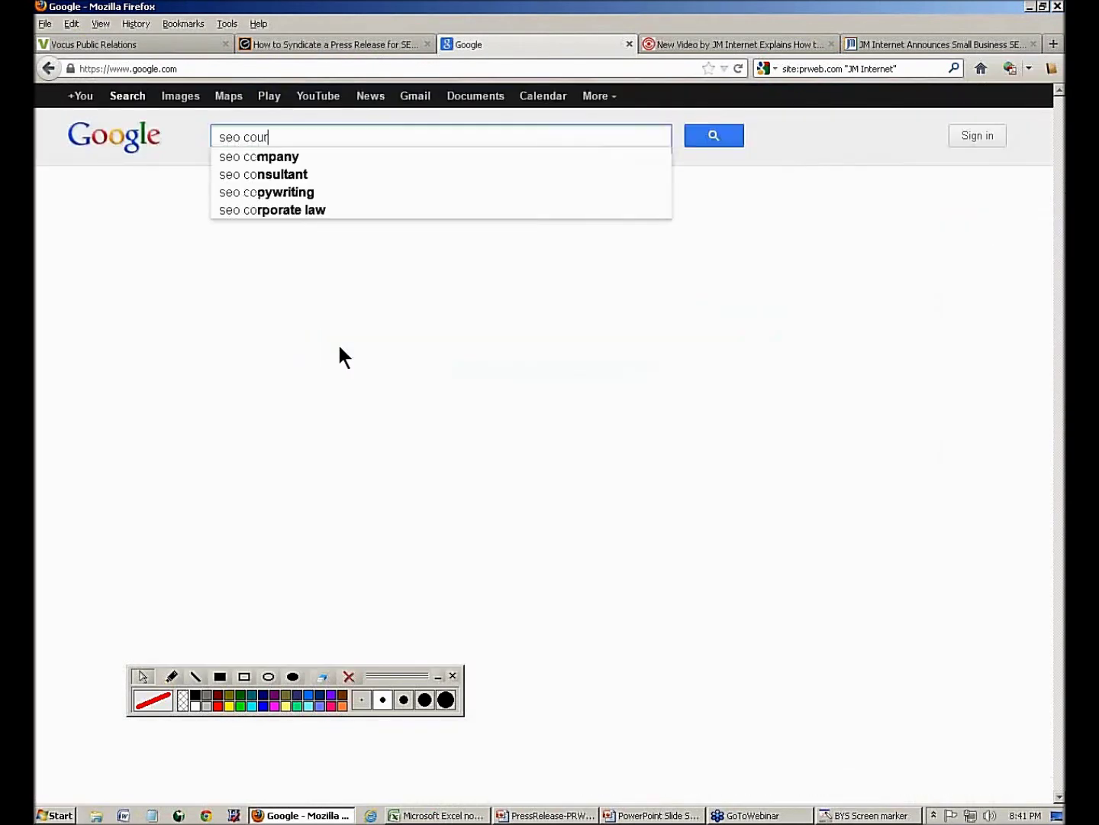
{"action": "key", "text": "Return"}
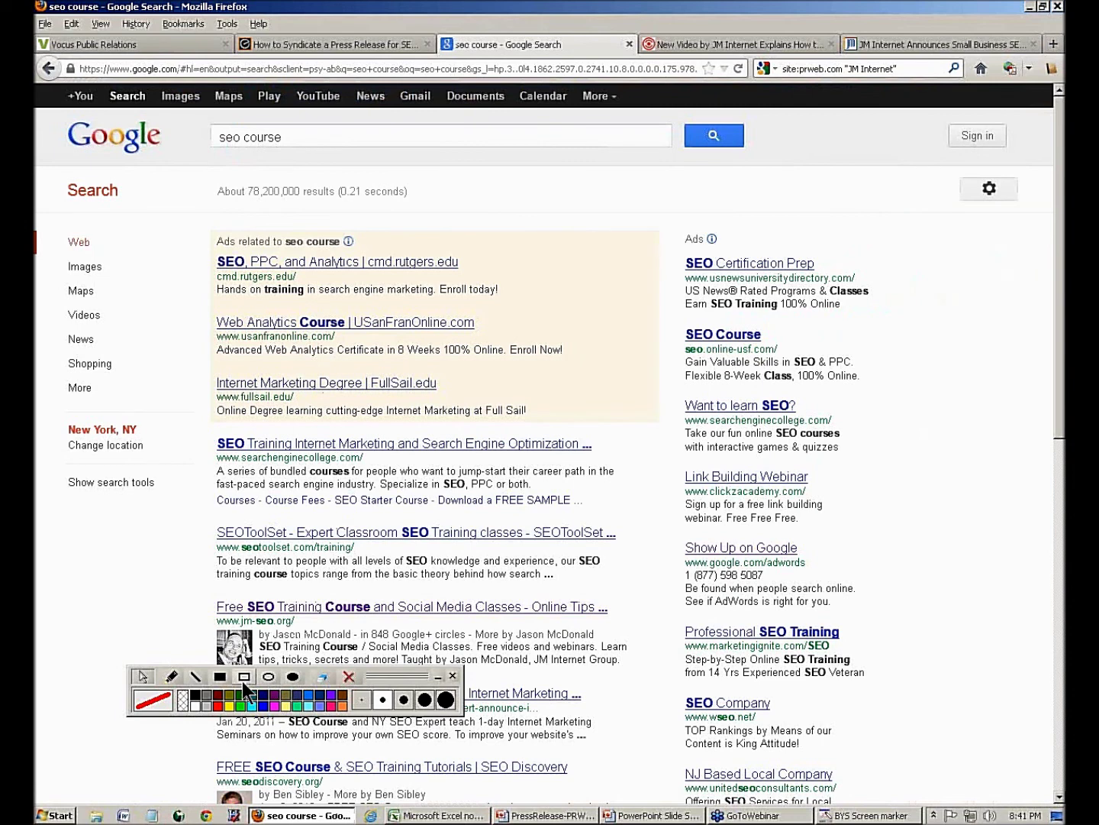
- Outline the jm-seo.org result and the query in red, erase the marks, and close the results tab
{"action": "left_click", "coordinate": [244, 676]}
{"action": "mouse_move", "coordinate": [162, 581]}
{"action": "left_mouse_down"}
{"action": "mouse_move", "coordinate": [297, 626]}
{"action": "mouse_move", "coordinate": [812, 725]}
{"action": "left_mouse_up"}
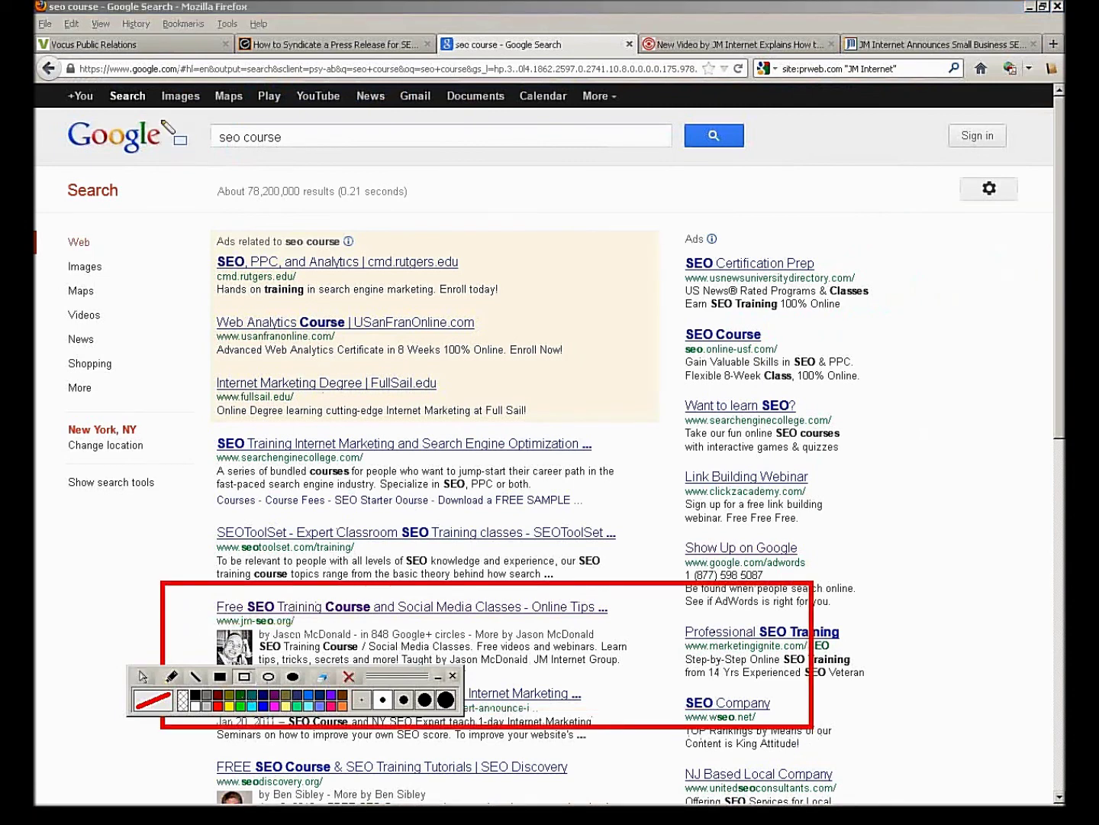
{"action": "left_click_drag", "start_coordinate": [161, 119], "coordinate": [317, 161]}
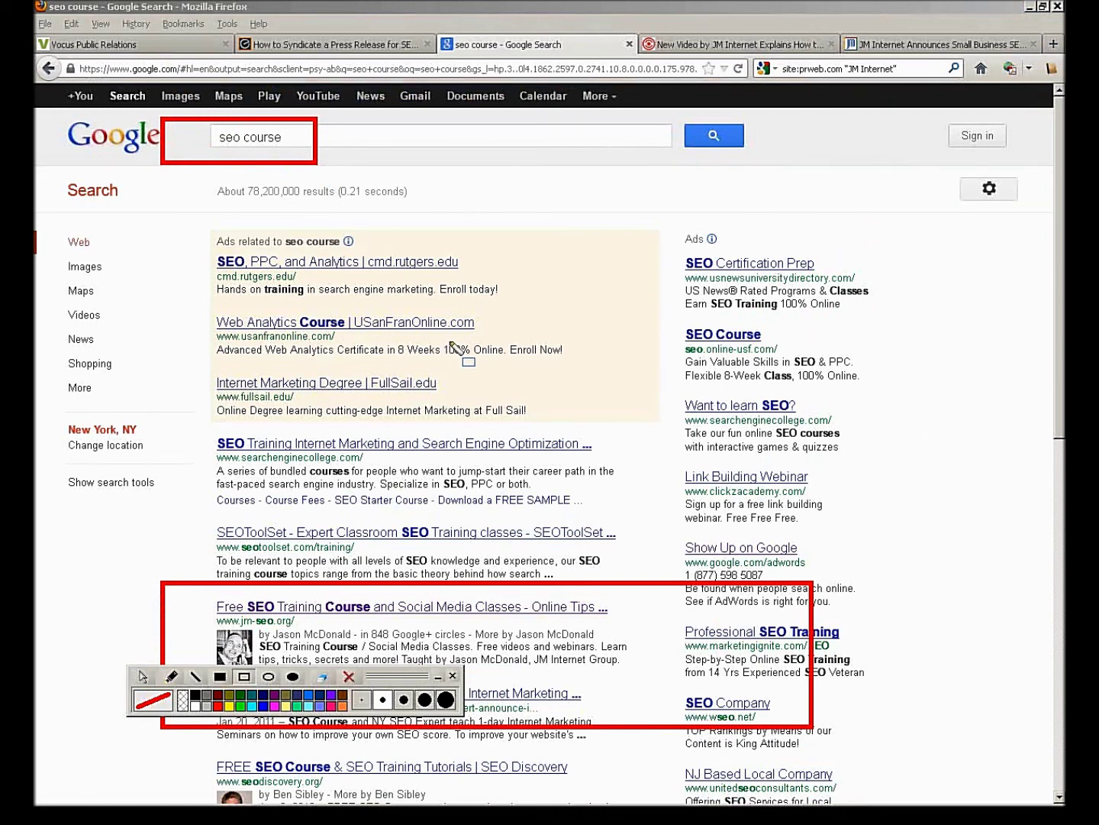
{"action": "left_click", "coordinate": [349, 676]}
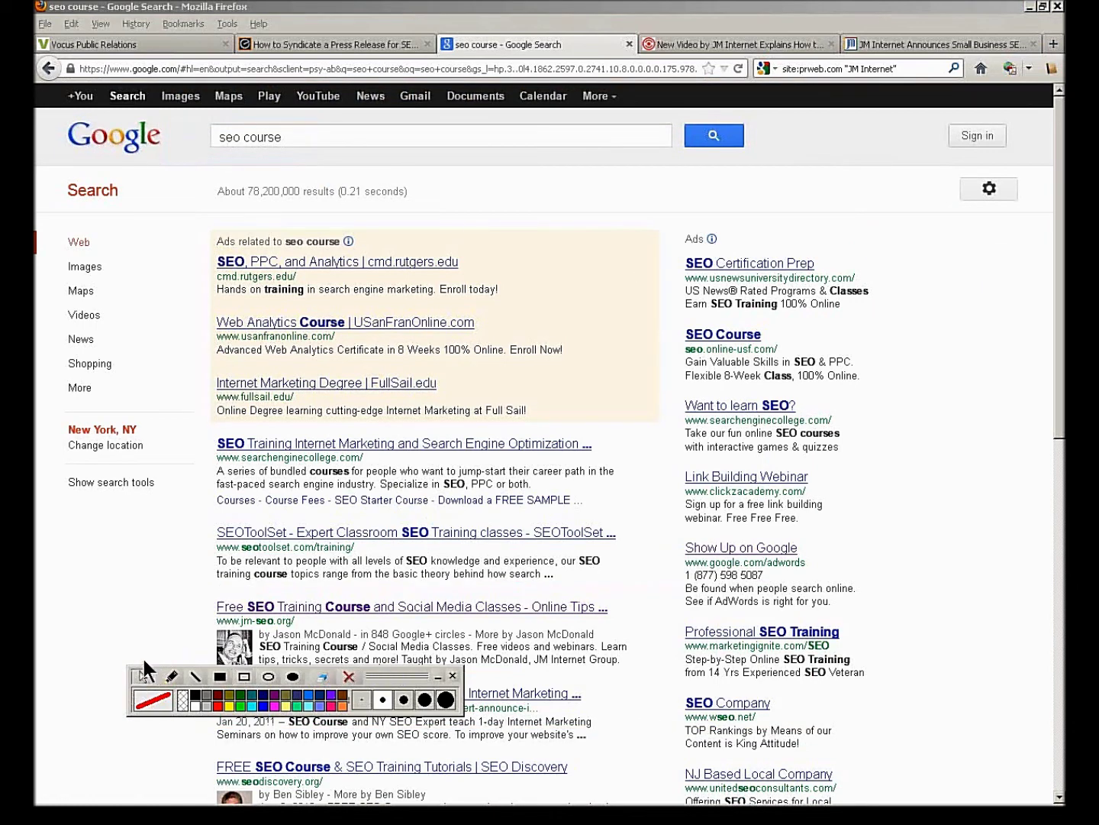
{"action": "left_click", "coordinate": [627, 44]}
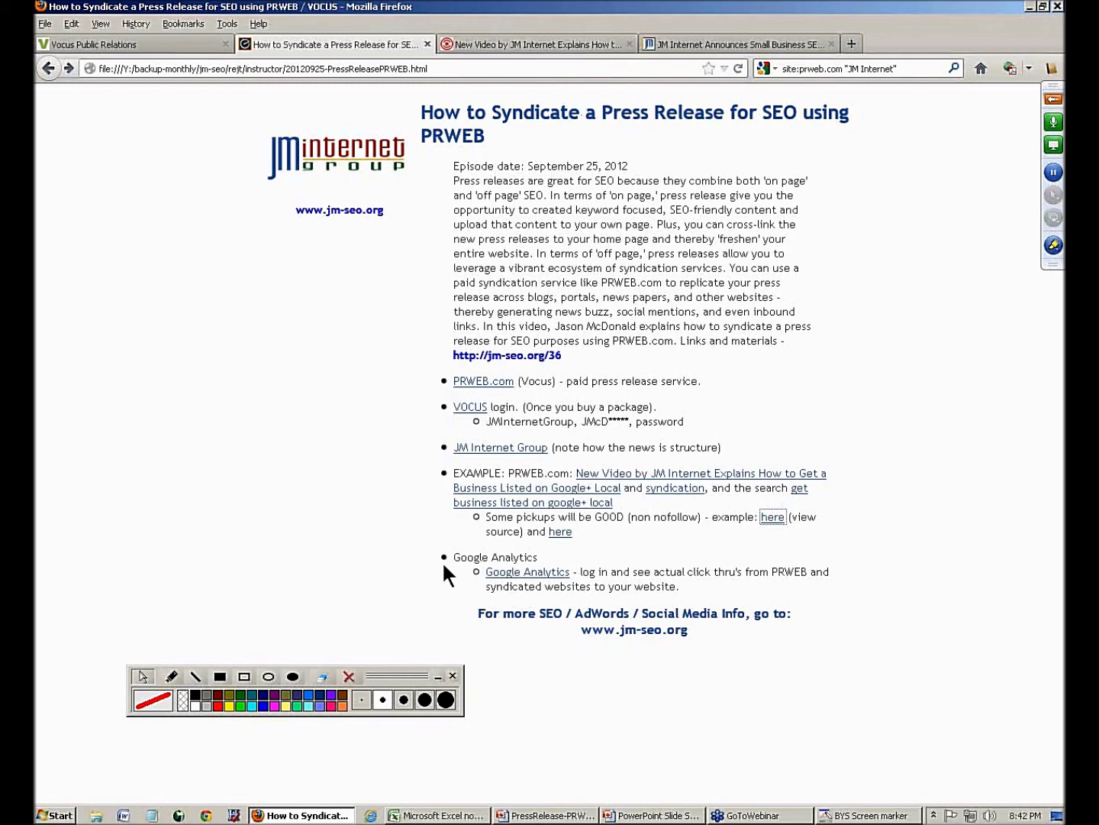
- Open Google Analytics in a new tab and sign in with the account's username
{"action": "right_click", "coordinate": [511, 575]}
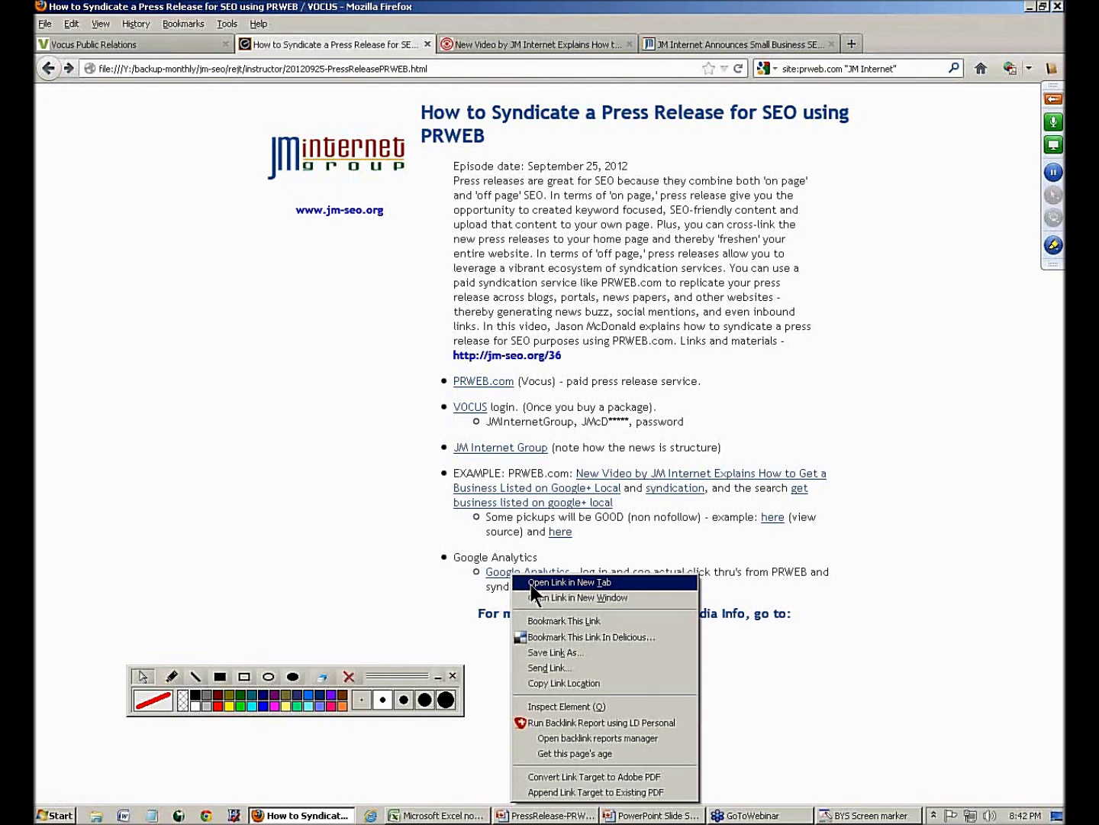
{"action": "left_click", "coordinate": [531, 583]}
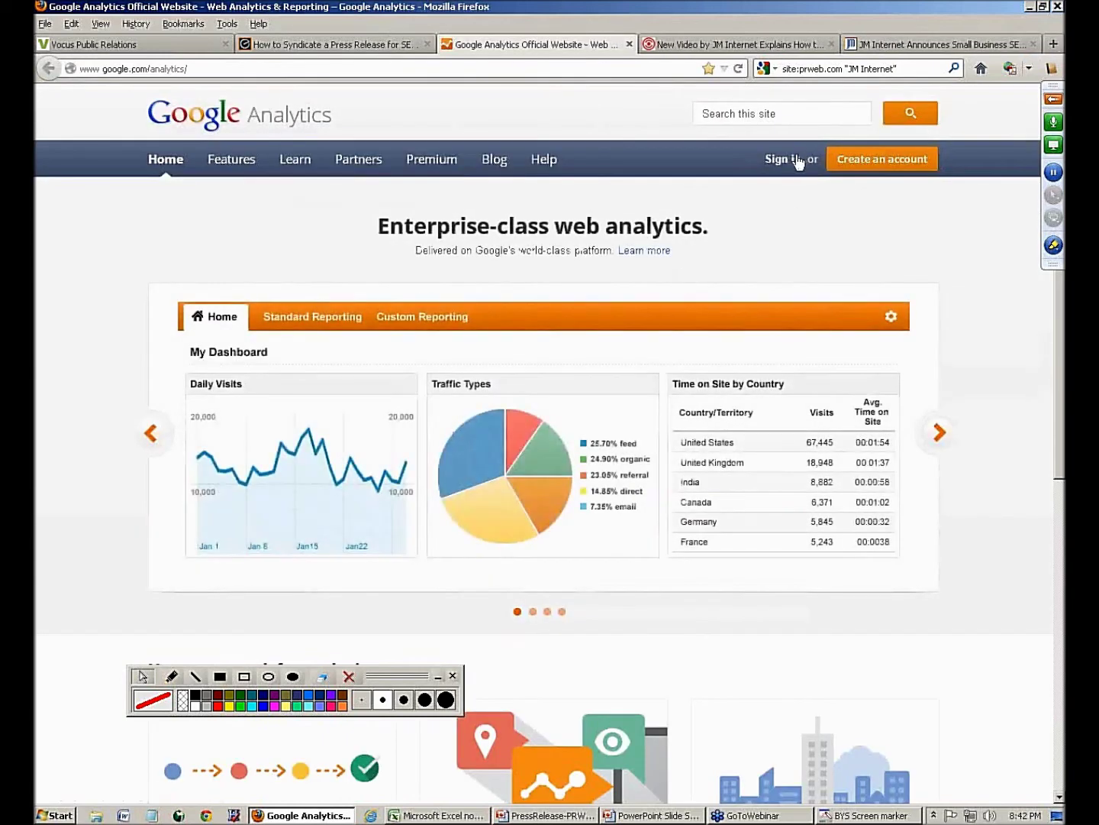
{"action": "left_click", "coordinate": [794, 159]}
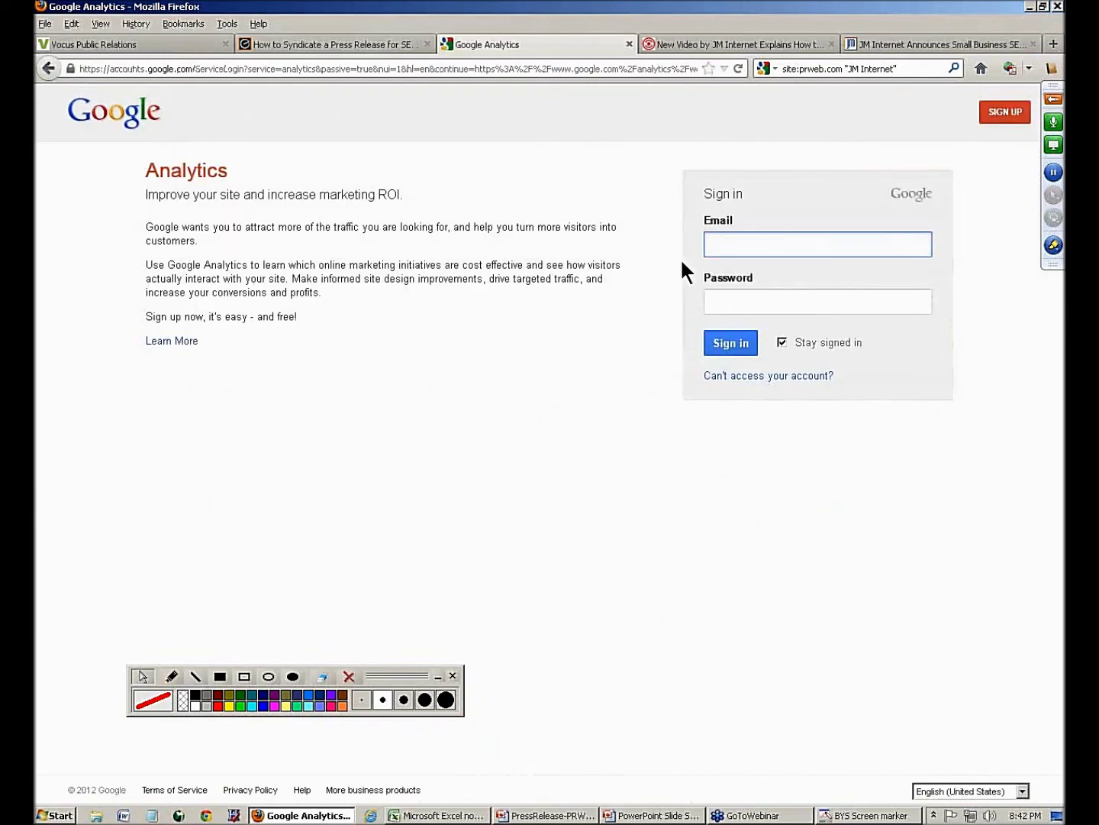
{"action": "key", "text": "Tab"}
{"action": "key", "text": "Return"}
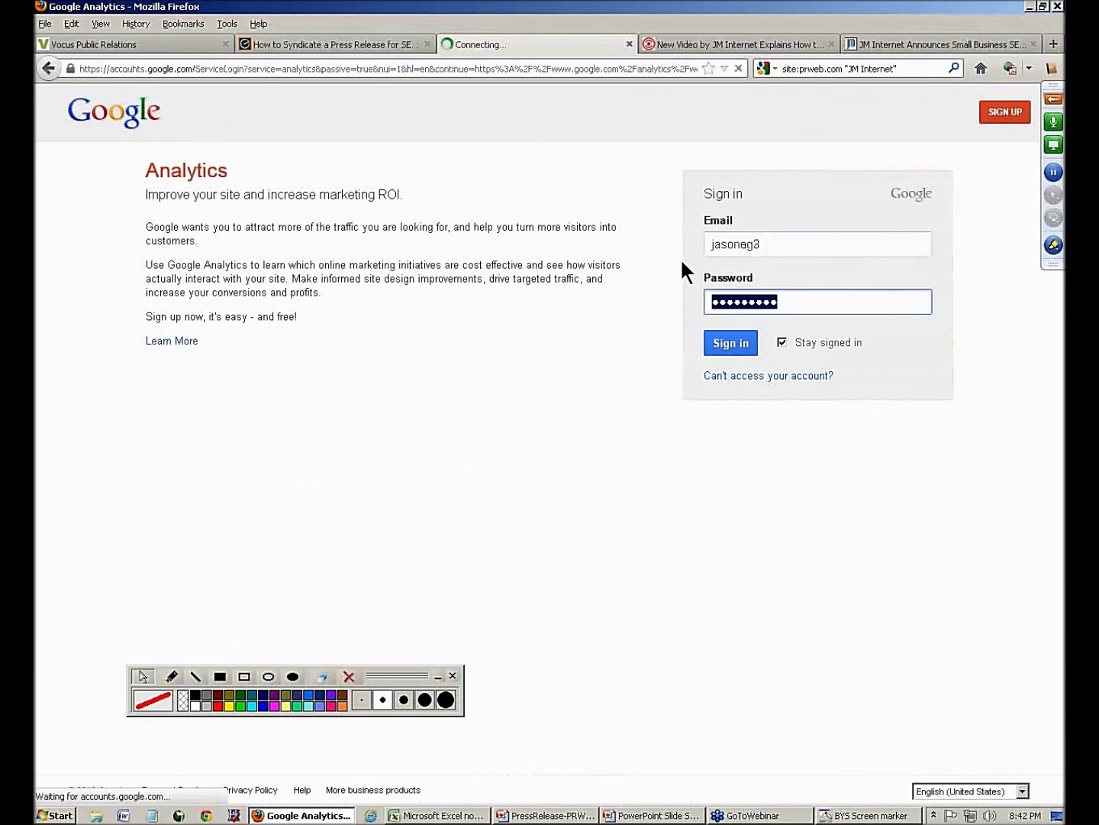
{"action": "scroll", "coordinate": [302, 442], "scroll_direction": "down", "scroll_amount": 8}
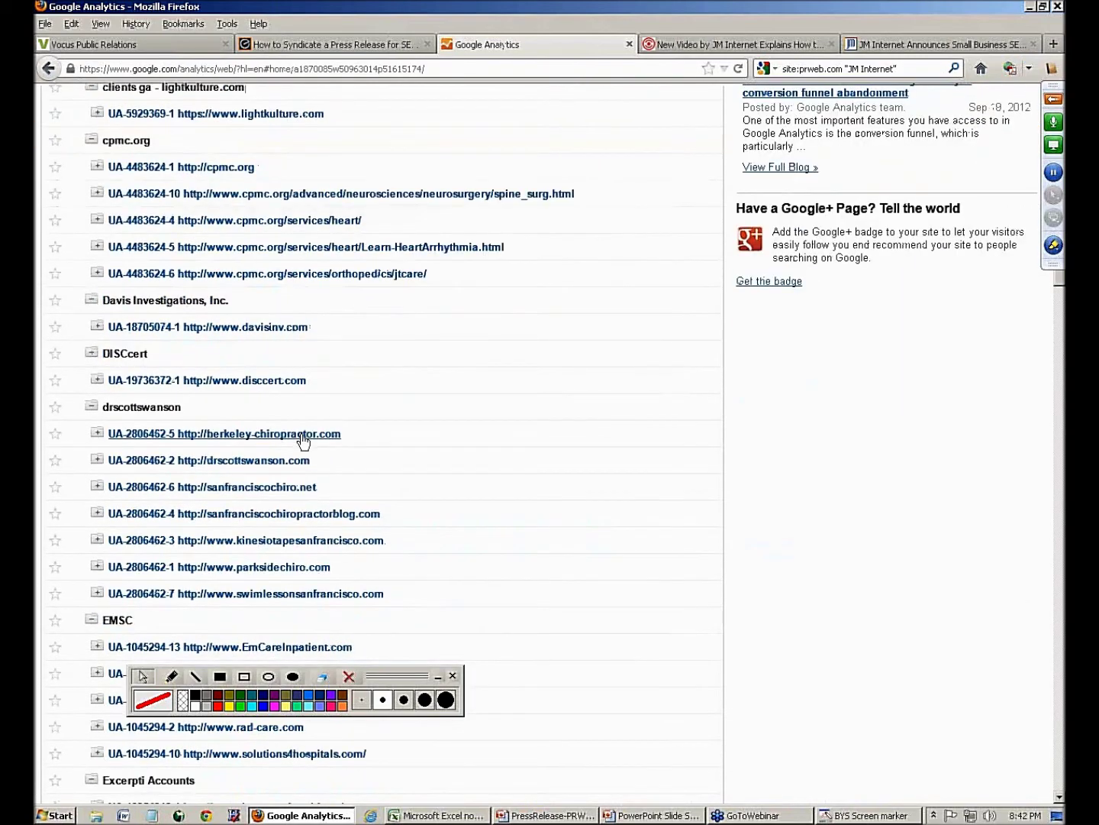
{"action": "scroll", "coordinate": [303, 442], "scroll_direction": "down", "scroll_amount": 12}
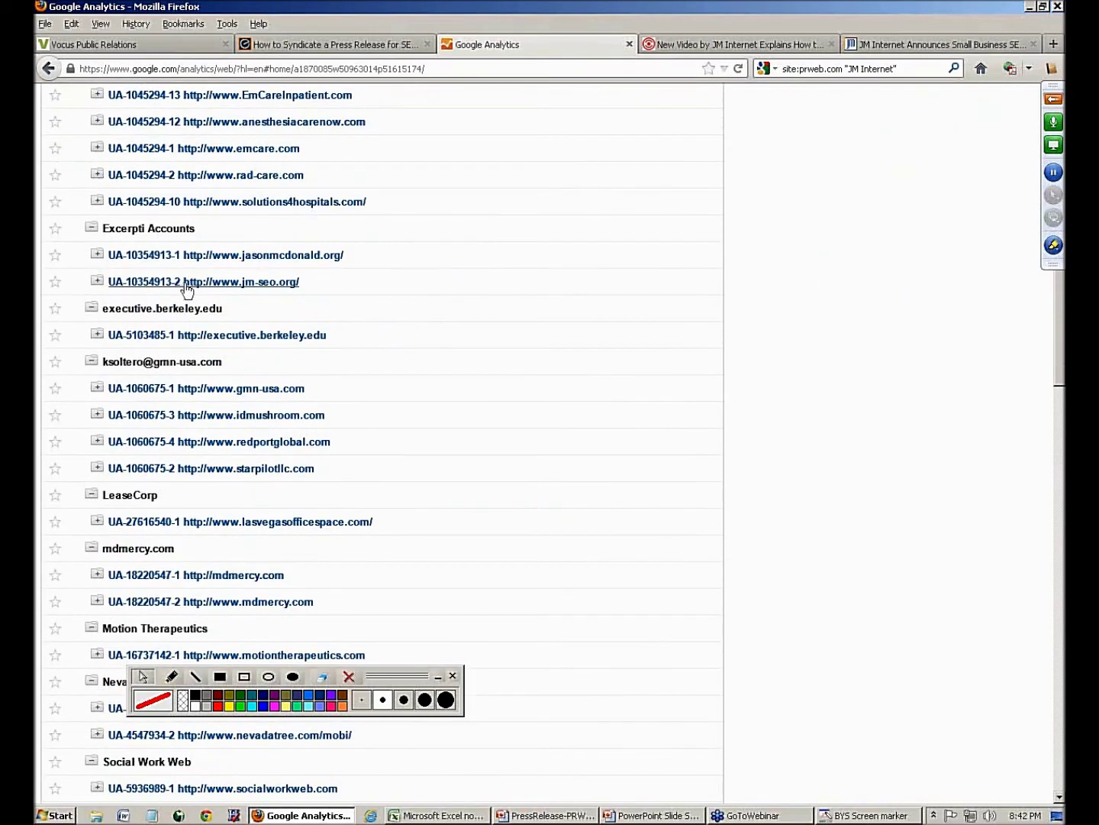
{"action": "left_click", "coordinate": [186, 283]}
{"action": "left_click", "coordinate": [156, 361]}
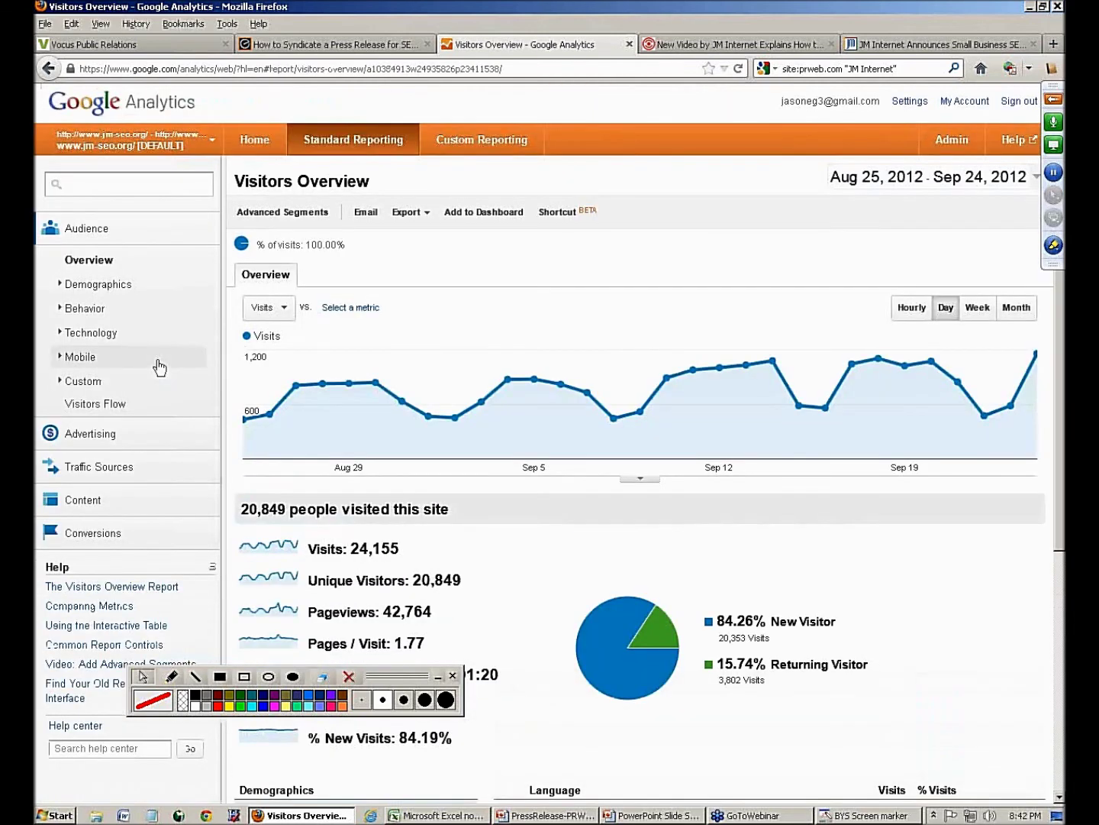
- Apply the Referral Traffic advanced segment to the Google Analytics report
{"action": "left_click", "coordinate": [258, 214]}
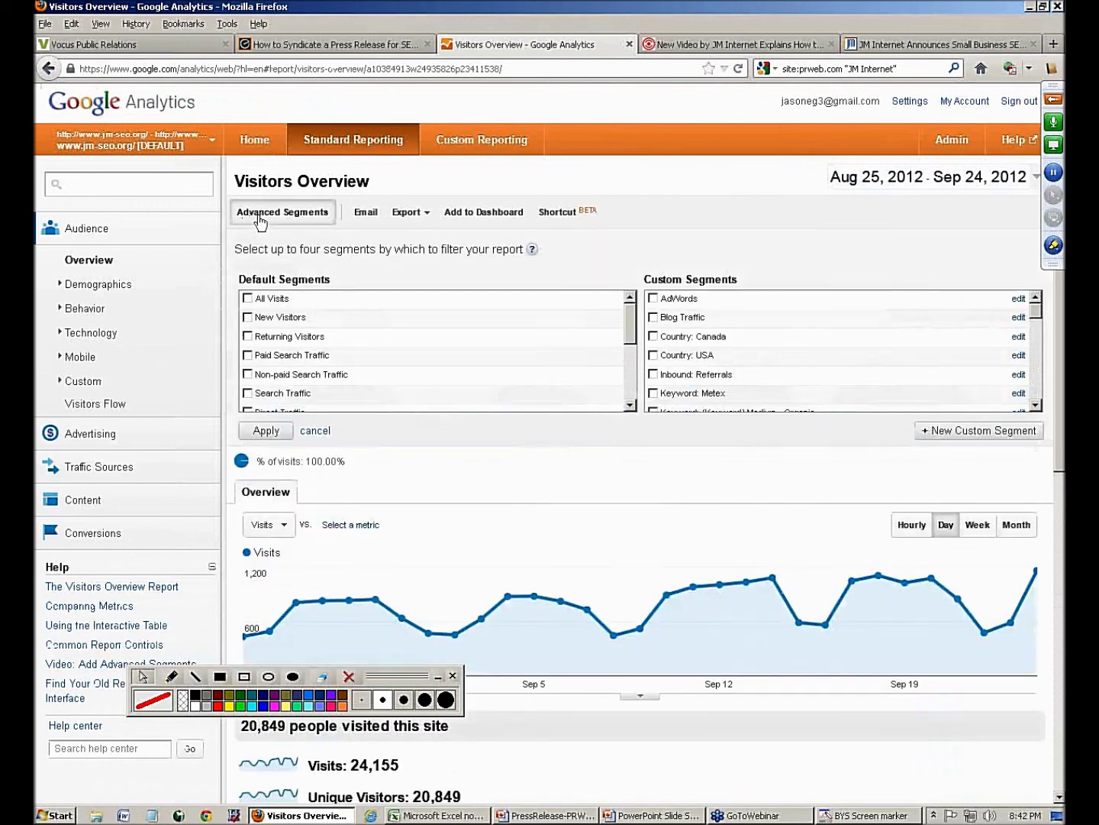
{"action": "left_click_drag", "start_coordinate": [635, 319], "coordinate": [633, 344]}
{"action": "left_click", "coordinate": [250, 374]}
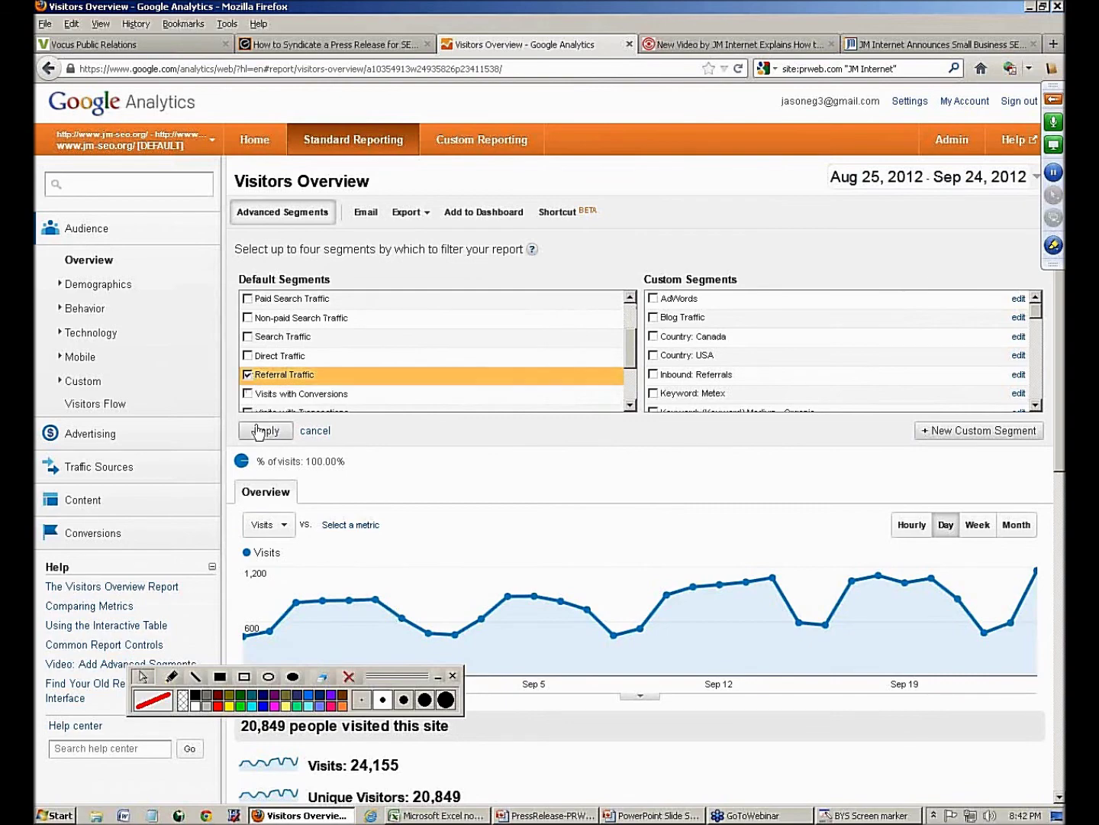
{"action": "left_click", "coordinate": [257, 429]}
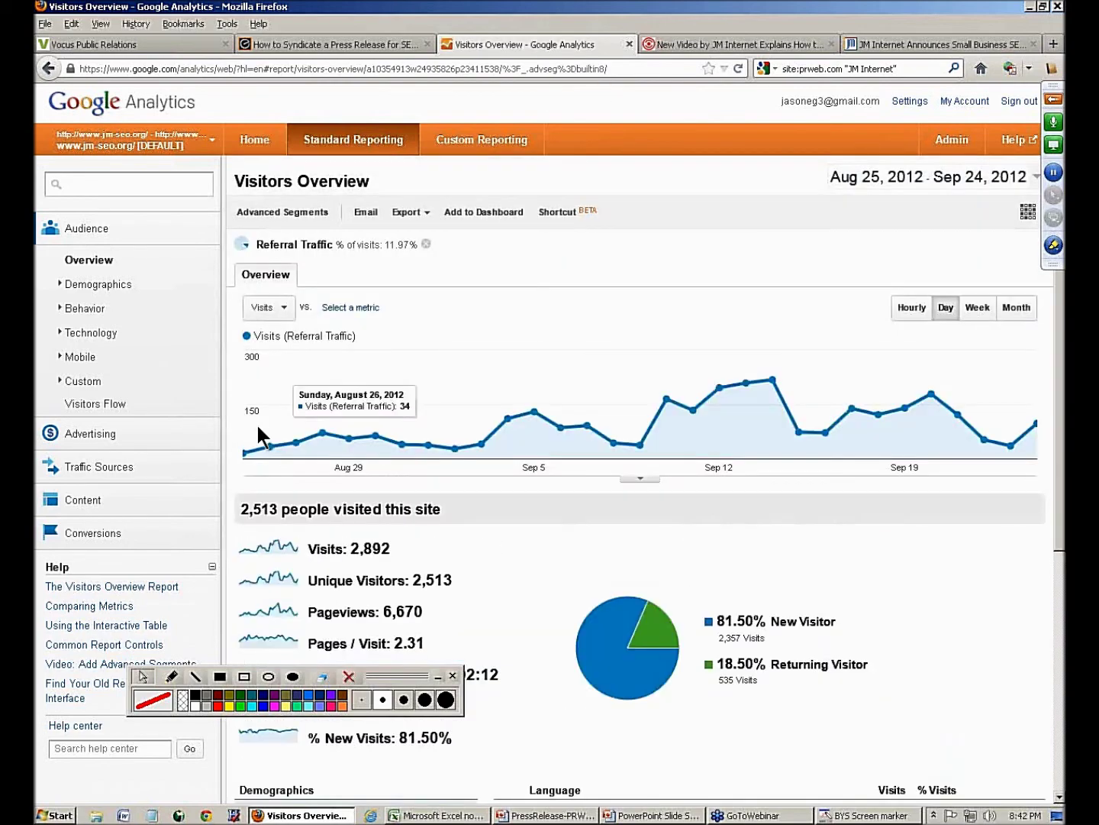
- Open the Traffic Sources > Sources > Referrals report
{"action": "scroll", "coordinate": [470, 367], "scroll_direction": "down", "scroll_amount": 5}
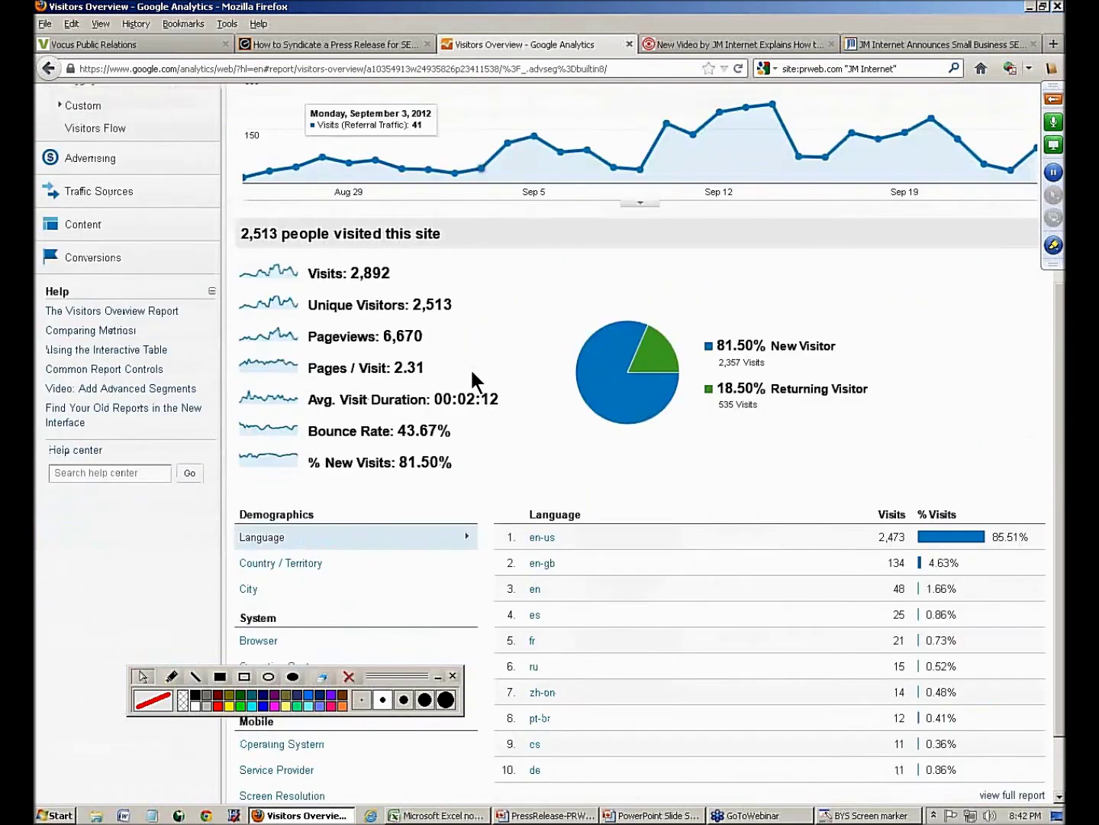
{"action": "scroll", "coordinate": [471, 368], "scroll_direction": "up", "scroll_amount": 4}
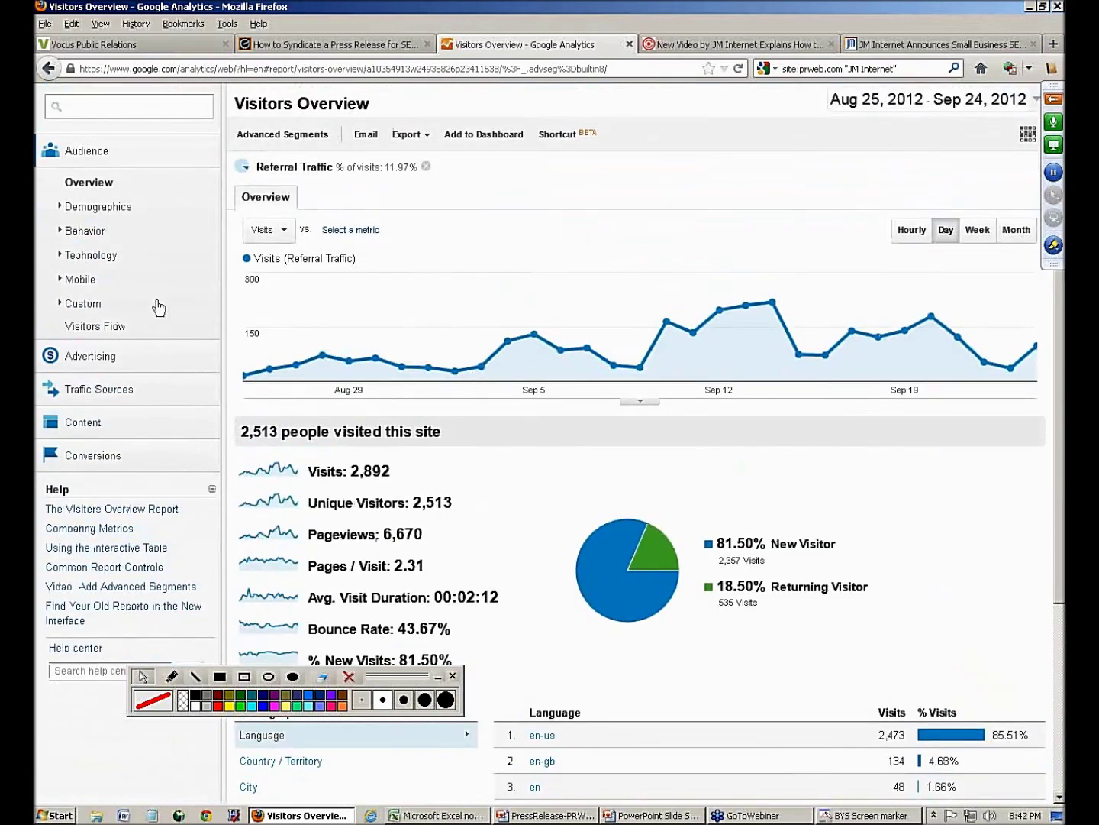
{"action": "left_click", "coordinate": [83, 389]}
{"action": "left_click", "coordinate": [93, 444]}
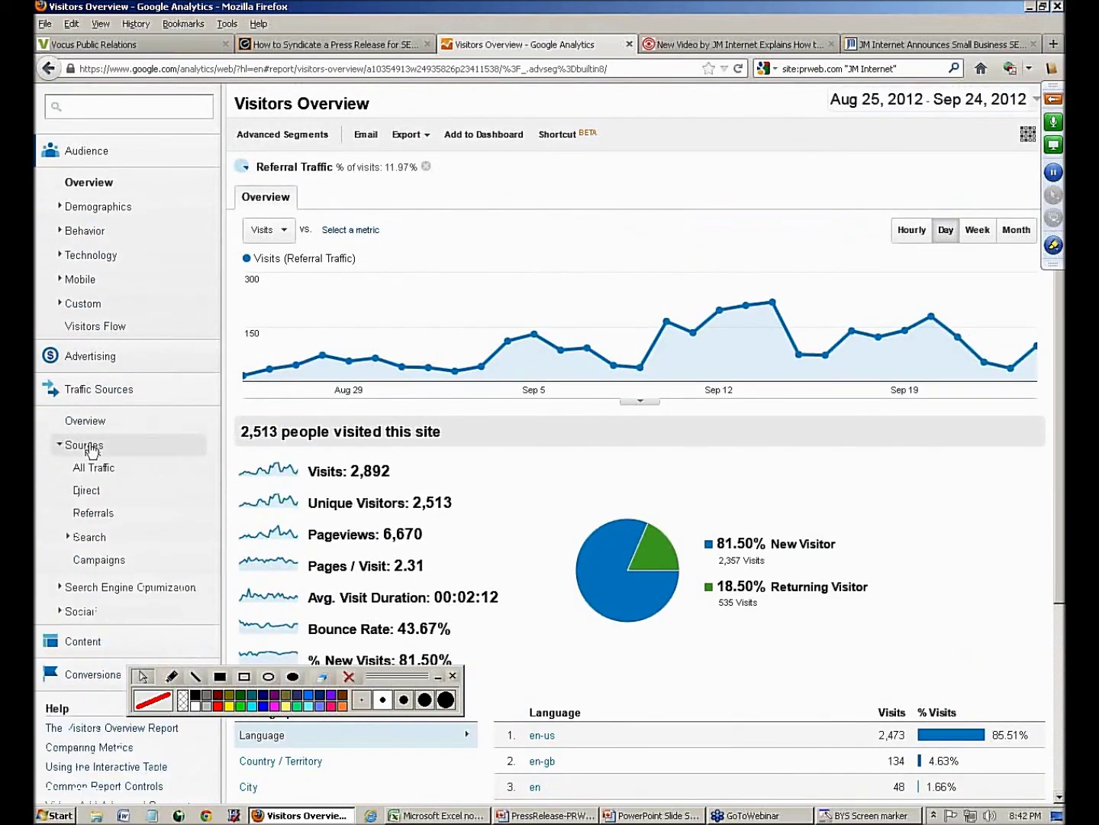
{"action": "left_click", "coordinate": [96, 513]}
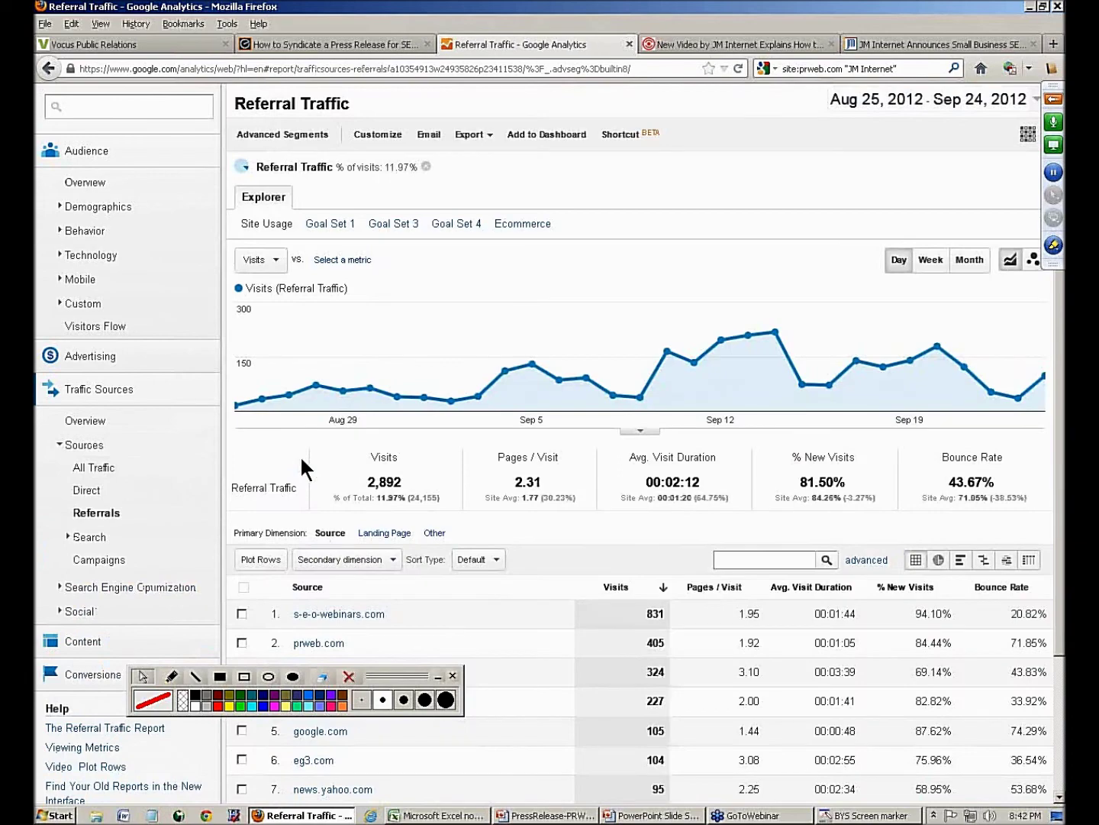
- Outline the prweb.com (405 visits) and news.yahoo.com (95 visits) referral rows, then clear the marks
{"action": "scroll", "coordinate": [300, 457], "scroll_direction": "down", "scroll_amount": 5}
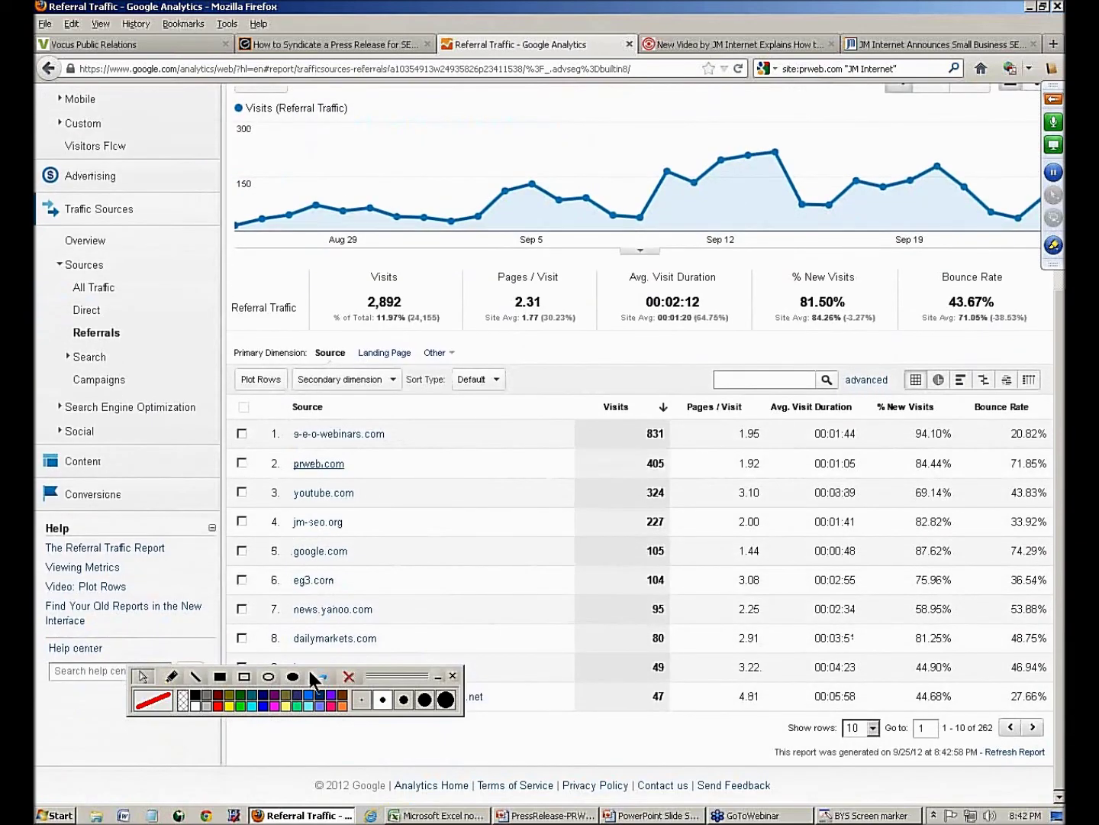
{"action": "left_click", "coordinate": [244, 676]}
{"action": "mouse_move", "coordinate": [272, 450]}
{"action": "left_mouse_down"}
{"action": "mouse_move", "coordinate": [298, 467]}
{"action": "mouse_move", "coordinate": [620, 511]}
{"action": "mouse_move", "coordinate": [685, 492]}
{"action": "left_mouse_up"}
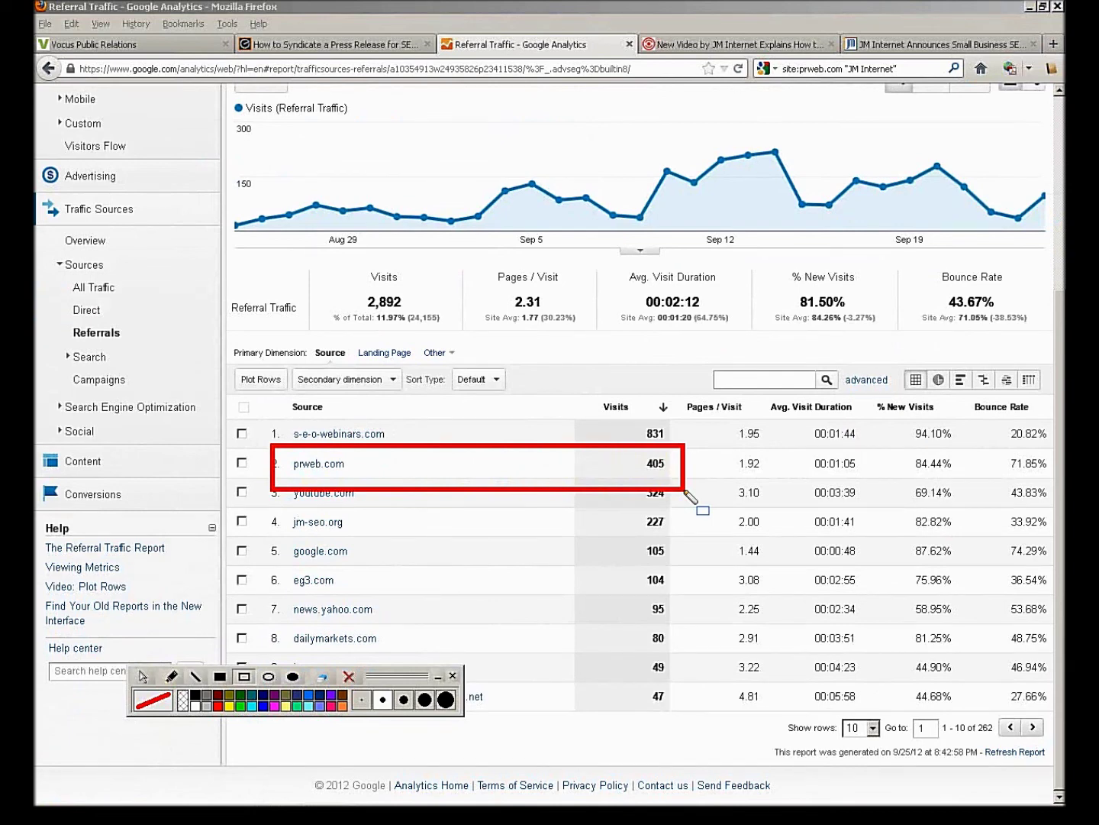
{"action": "mouse_move", "coordinate": [248, 595]}
{"action": "left_mouse_down"}
{"action": "mouse_move", "coordinate": [294, 617]}
{"action": "mouse_move", "coordinate": [643, 642]}
{"action": "mouse_move", "coordinate": [693, 629]}
{"action": "left_mouse_up"}
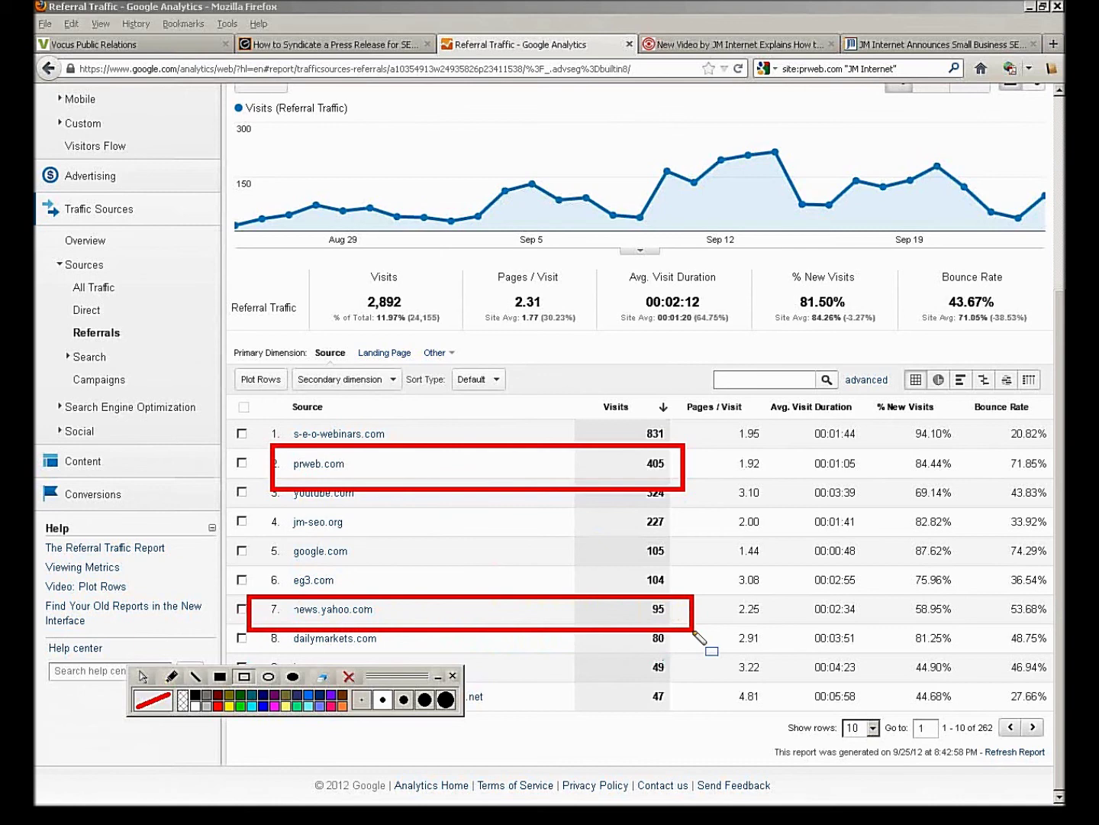
{"action": "left_click", "coordinate": [349, 676]}
{"action": "left_click", "coordinate": [142, 677]}
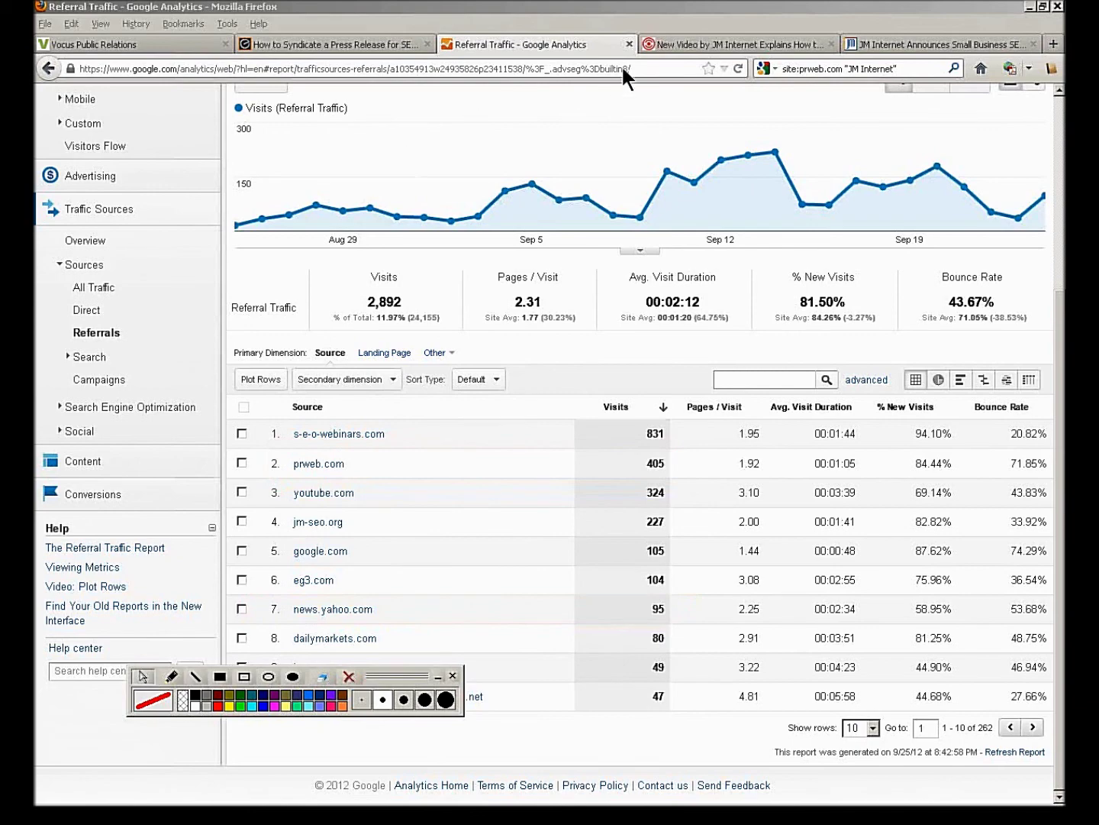
- Close the Analytics tab and advance the slide show to 'PRWEB: SEO Process'
{"action": "left_click", "coordinate": [628, 45]}
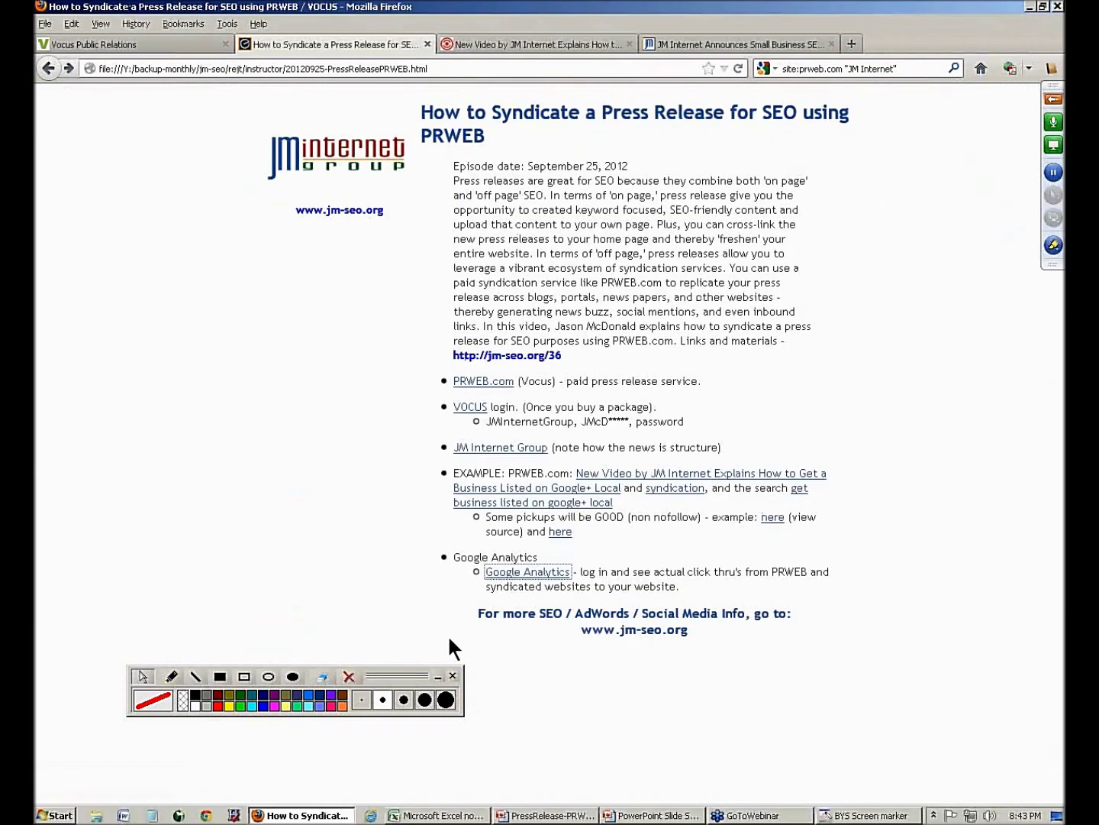
{"action": "mouse_move", "coordinate": [629, 816]}
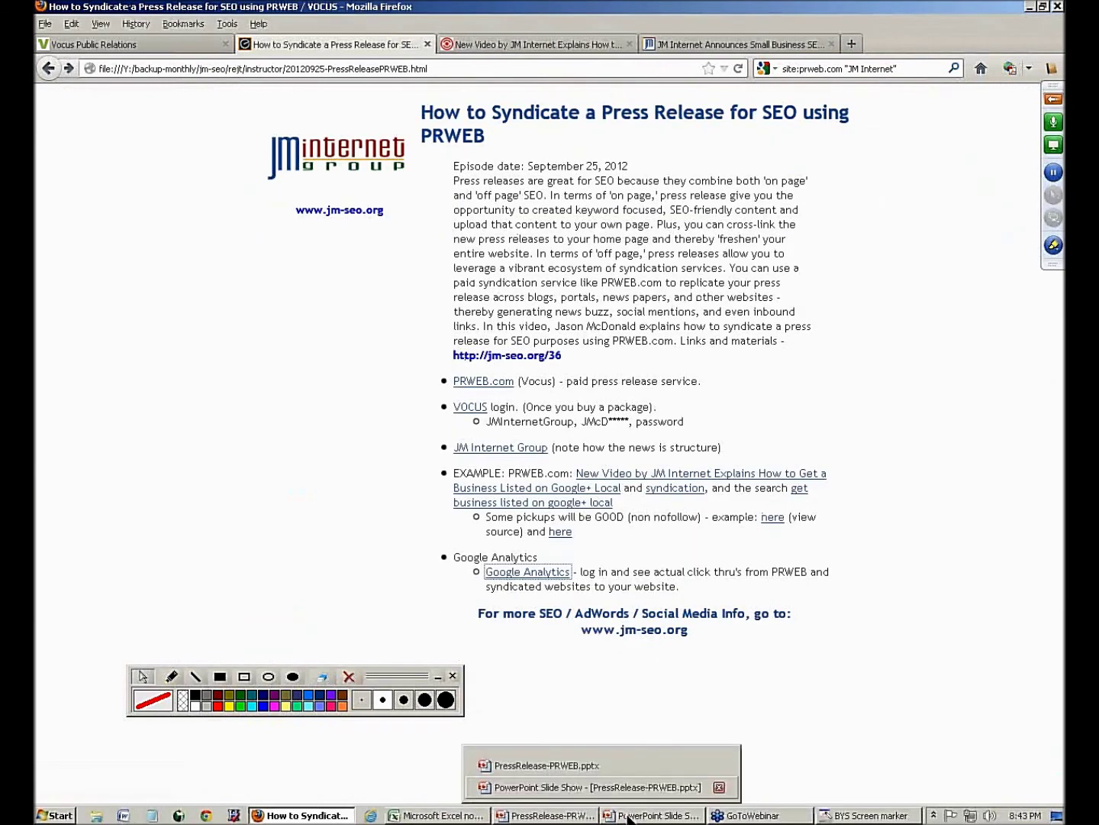
{"action": "left_click", "coordinate": [595, 787]}
{"action": "left_click", "coordinate": [345, 361]}
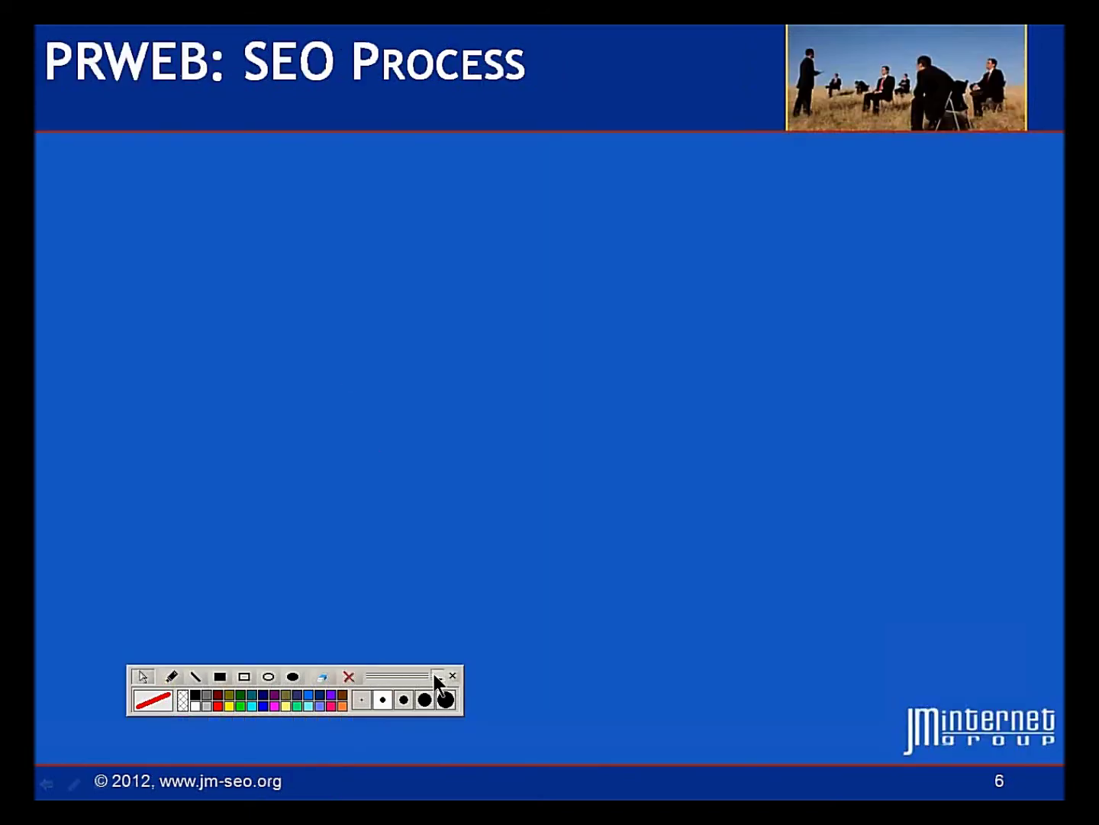